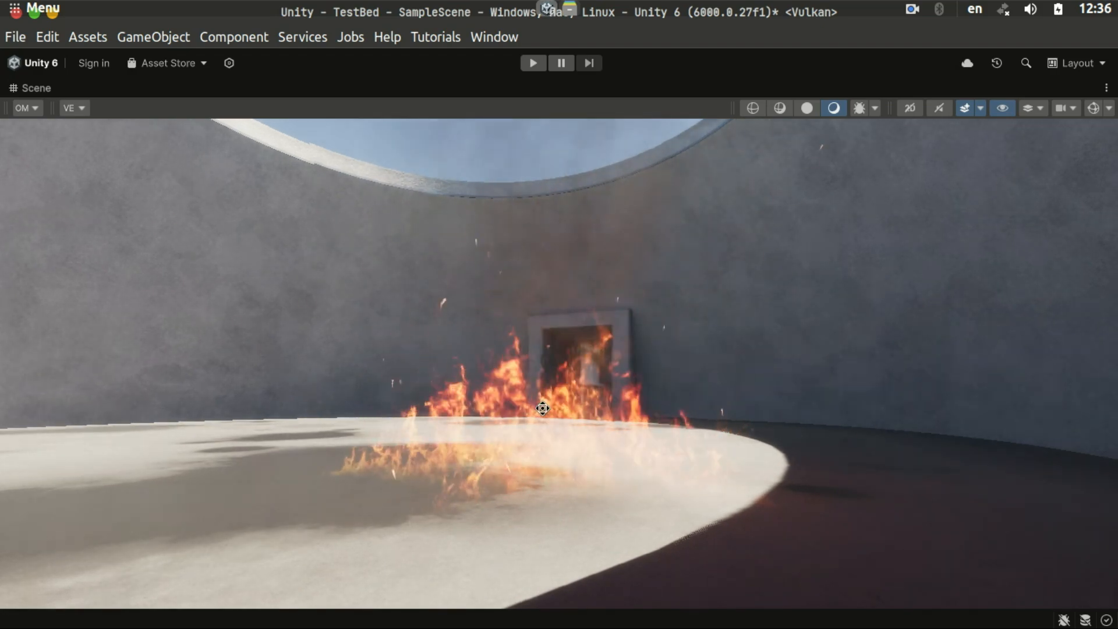
- Set the fire visual effect's playback rate to 10
left_click(78, 109)
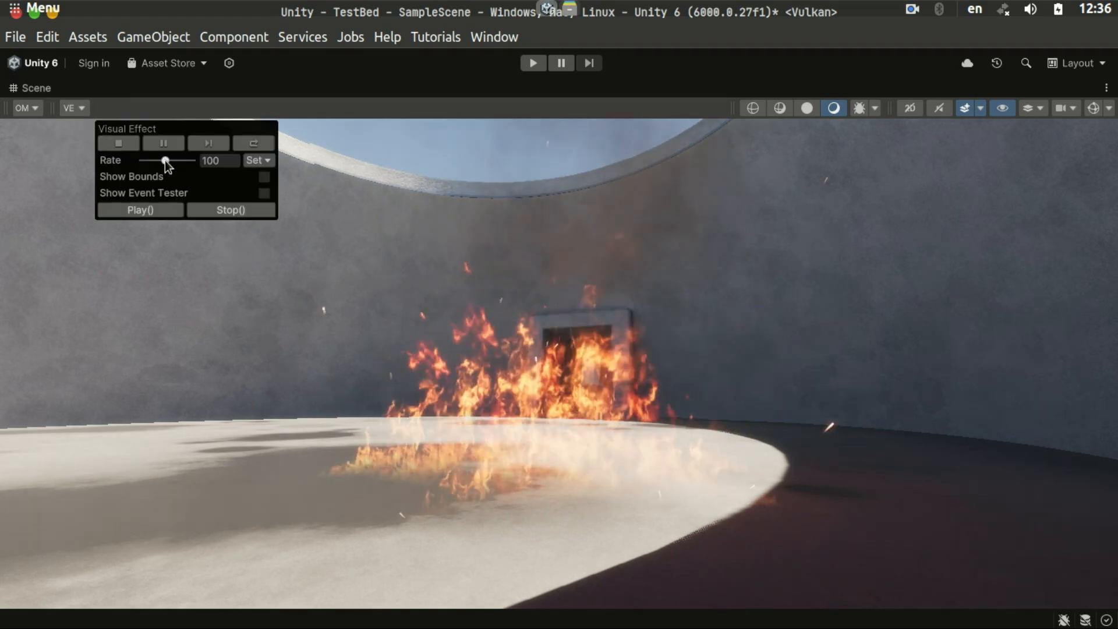
left_click_drag(165, 160, 153, 164)
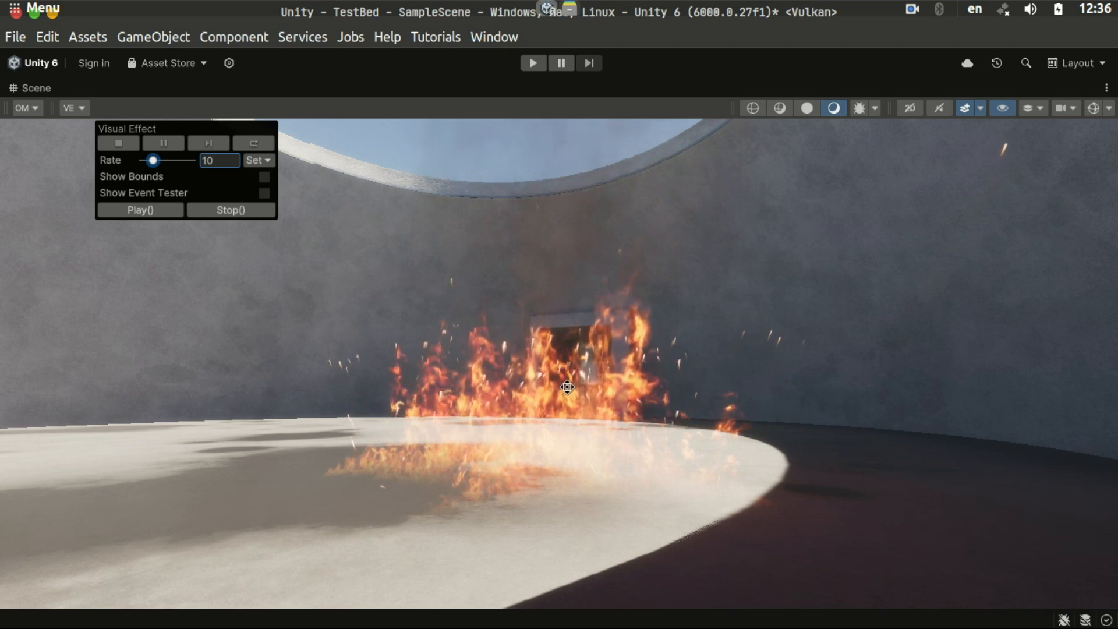
left_click_drag(560, 426, 596, 428, "alt")
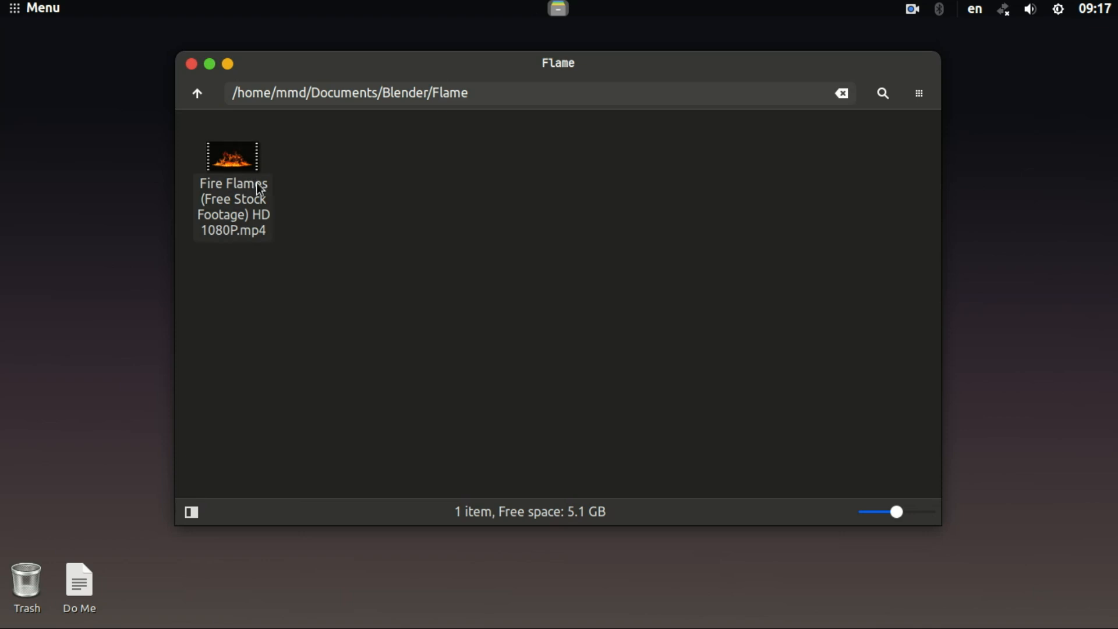
- Play the Fire Flames stock footage video, examine the flames from start to end, and close the video player
double_click(236, 165)
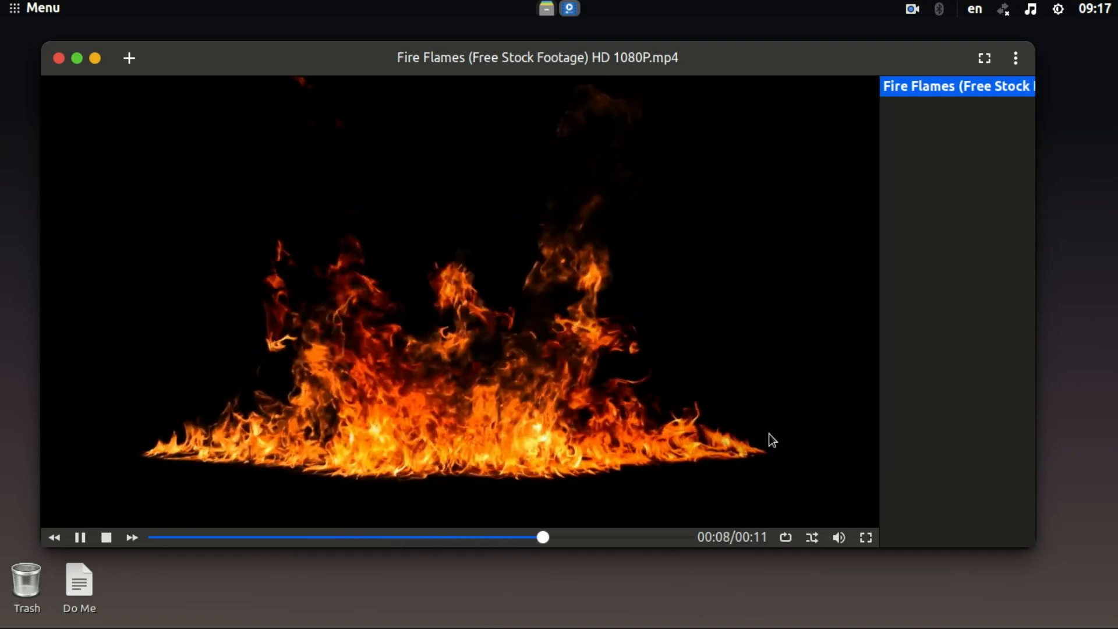
key("space")
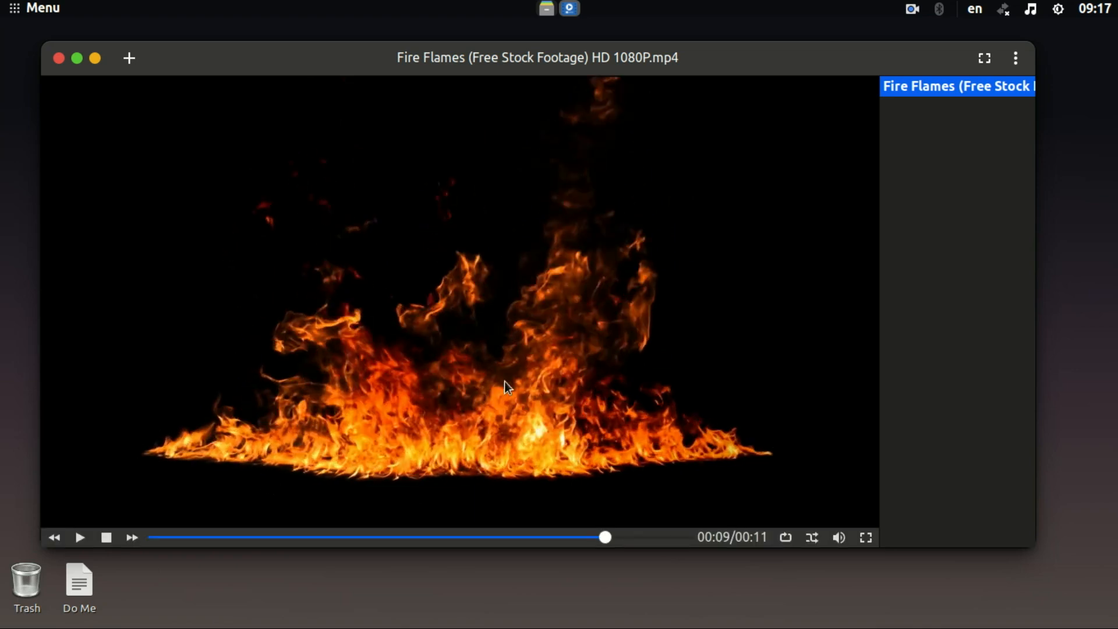
left_click_drag(292, 537, 155, 540)
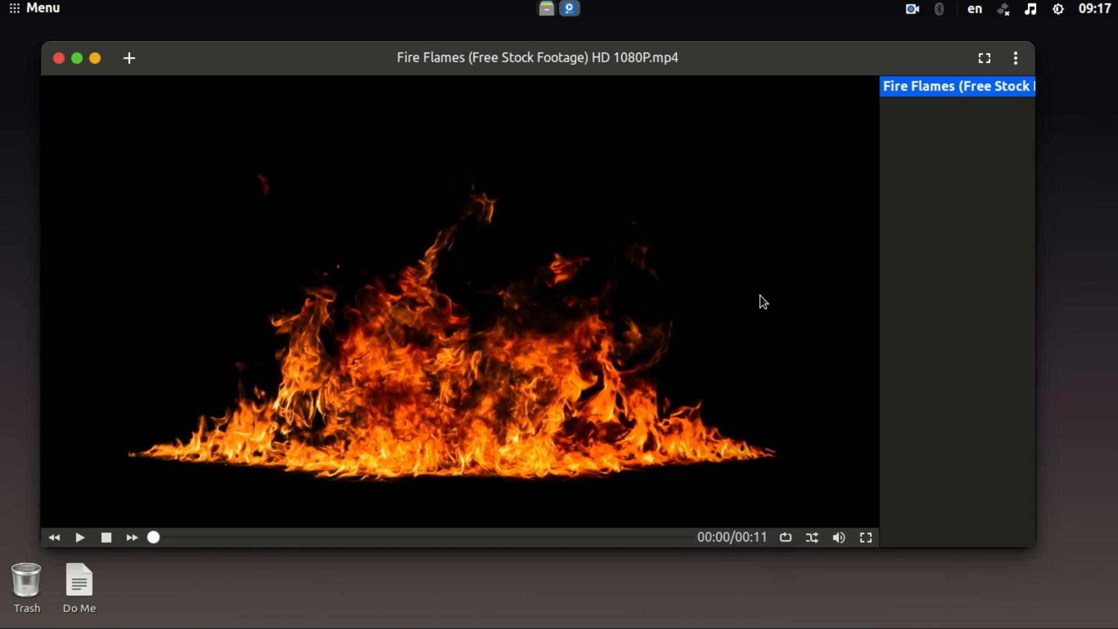
left_click(401, 470)
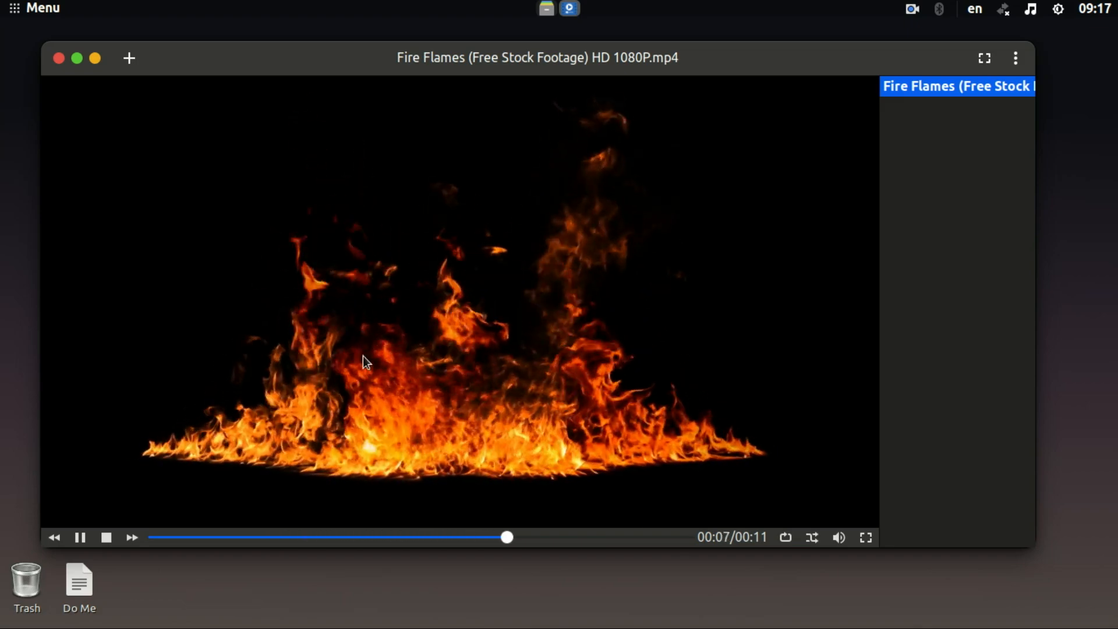
left_click(713, 373)
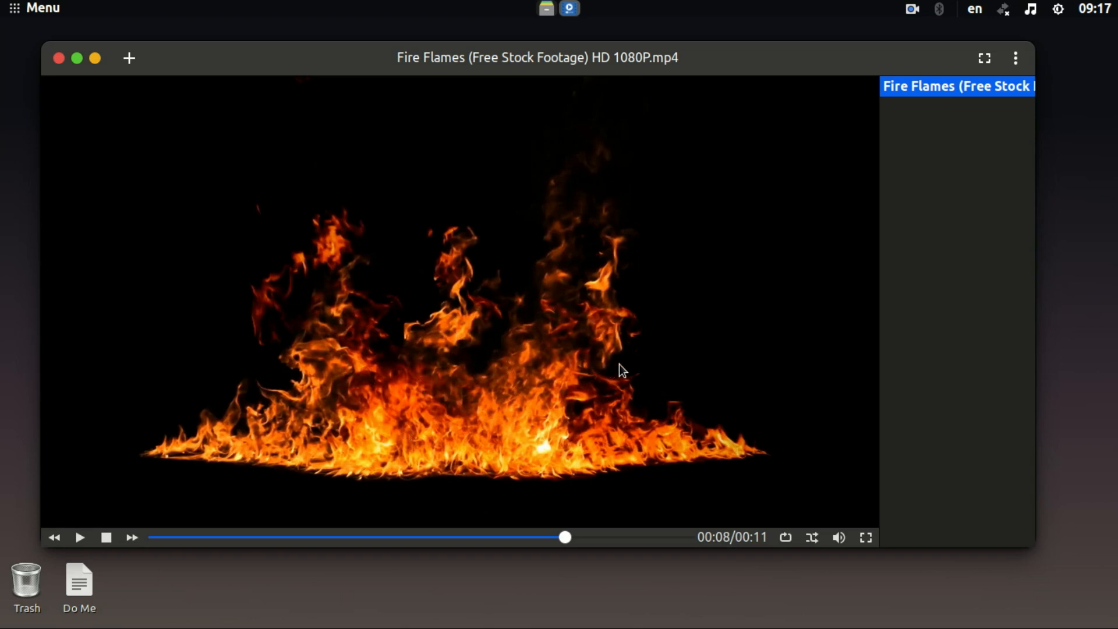
key("ctrl+q")
- Open a terminal in the Flame folder
left_click(696, 355)
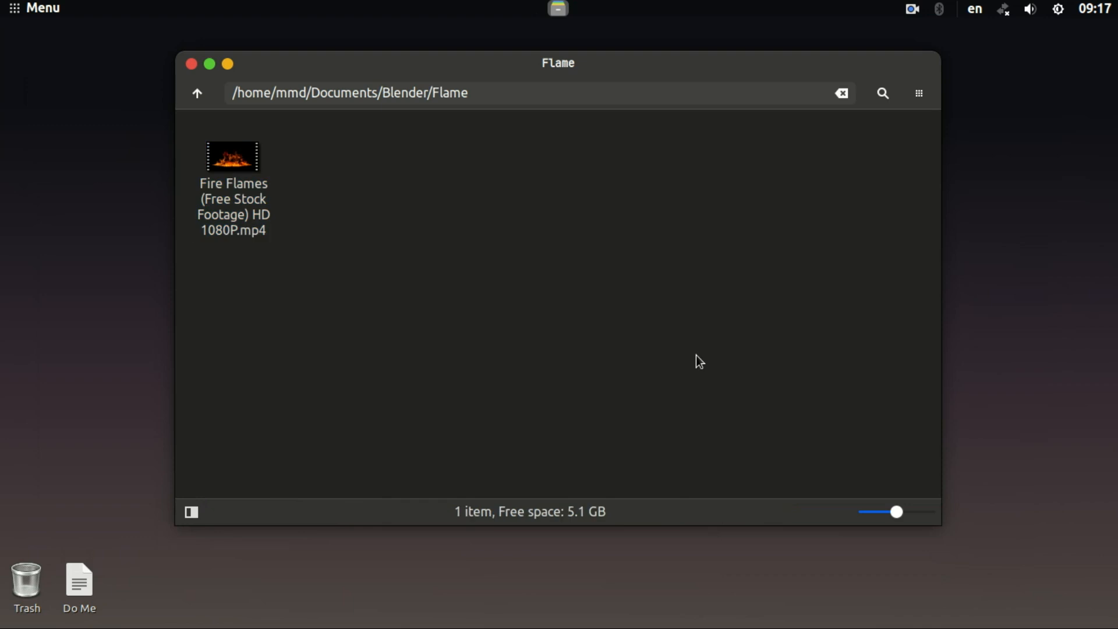
right_click(699, 361)
key("Down")
key("Down")
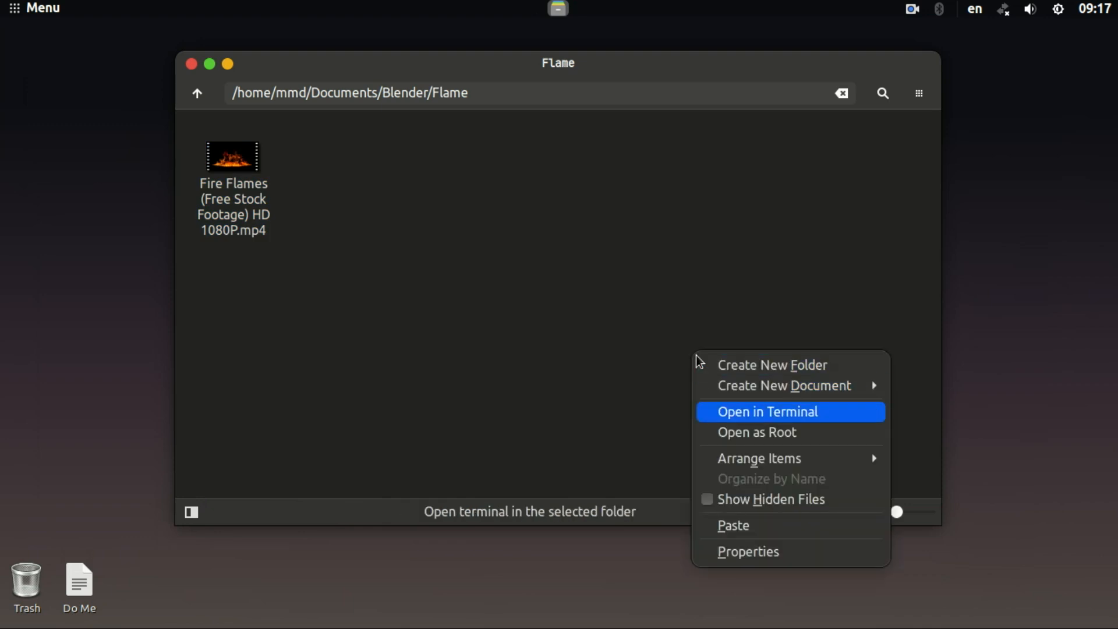
key("Return")
- Run ffmpeg on the Fire Flames MP4 to extract all its frames as PNG images named frame%03d.png
type("ffmp")
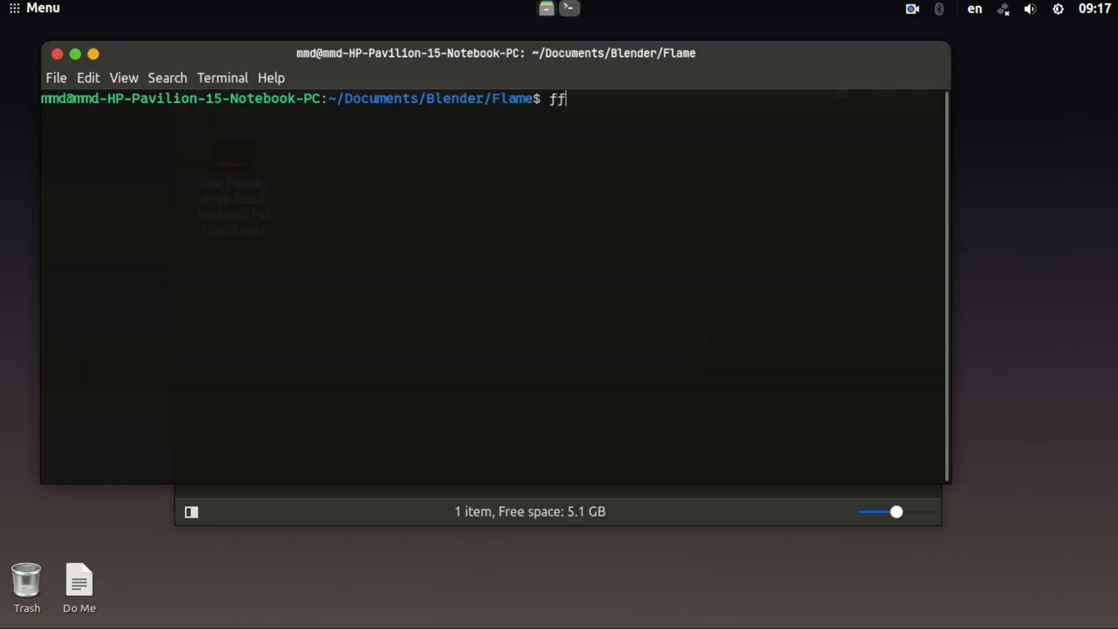
key("BackSpace")
type("peg -i F")
key("Tab")
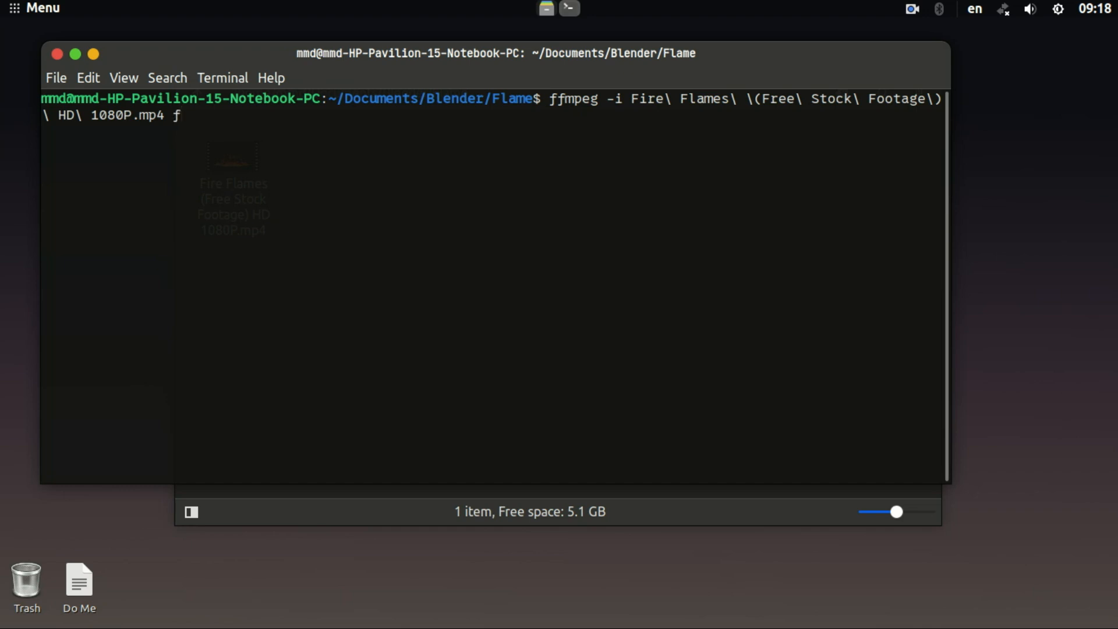
type("frame")
type("%04d")
type("DD")
type("png")
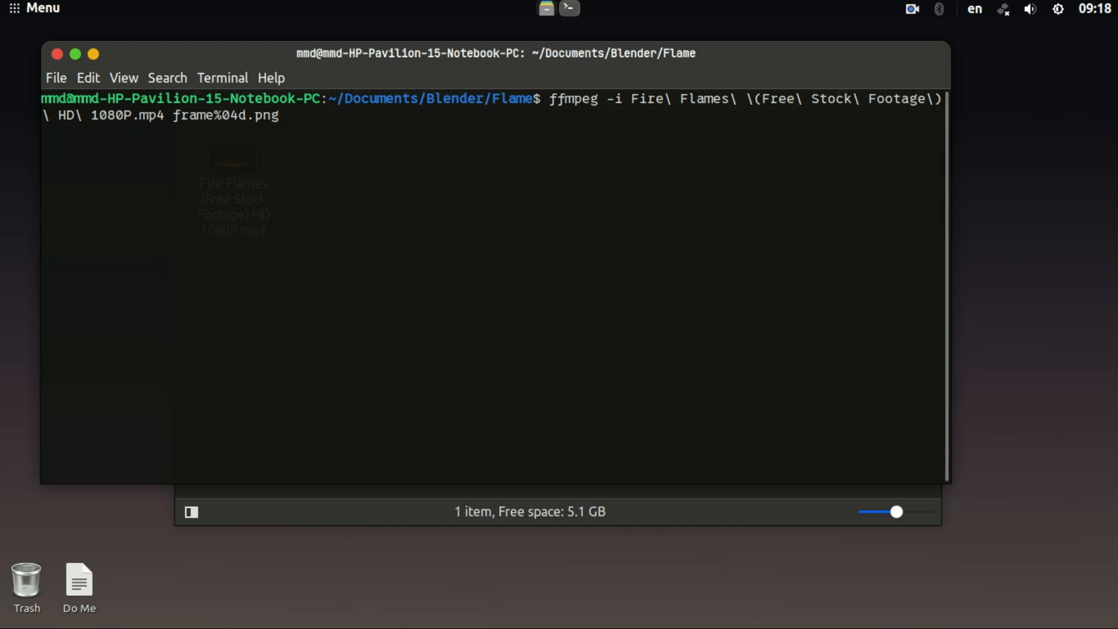
key("BackSpace")
key("BackSpace")
key("BackSpace")
key("BackSpace")
type("3d.png")
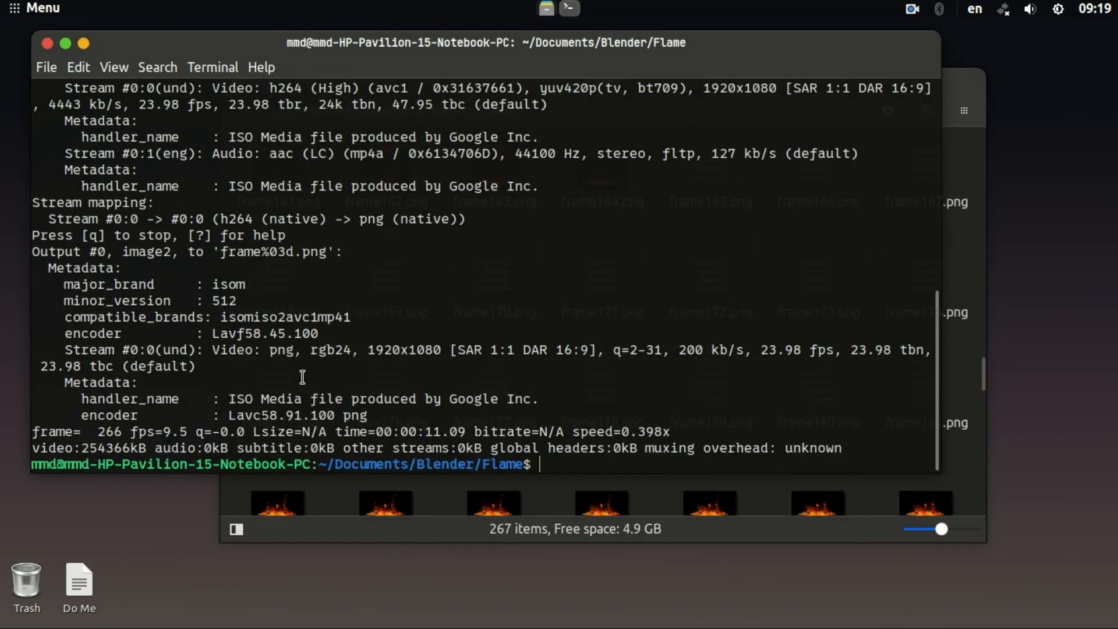
- Delete all the extracted frame PNG files from the Flame folder, keeping the Fire Flames MP4
left_click(778, 477)
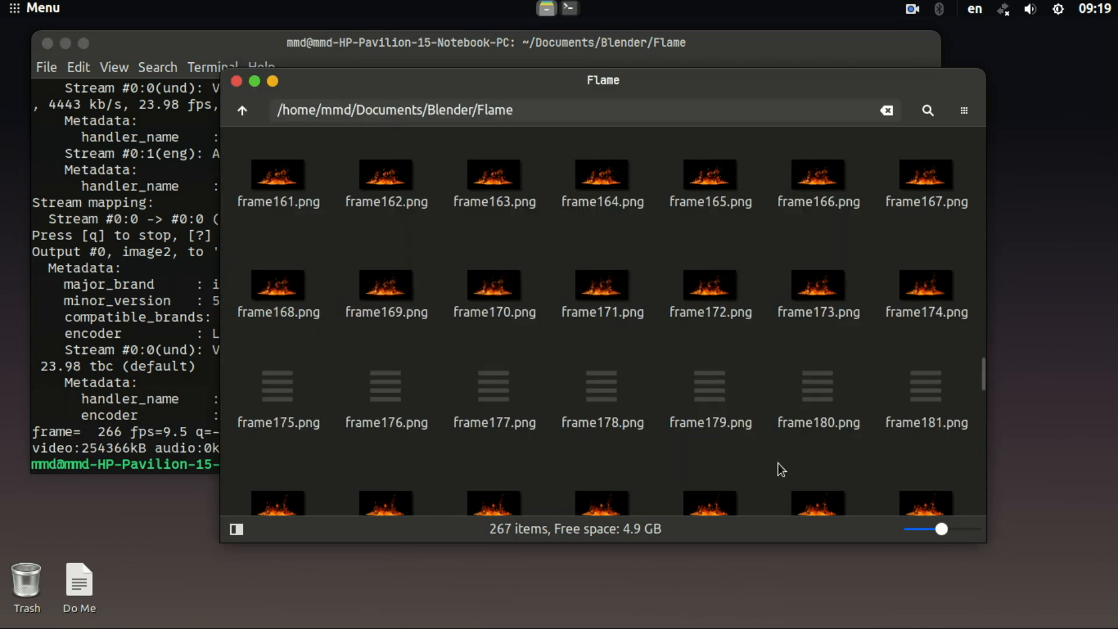
key("End")
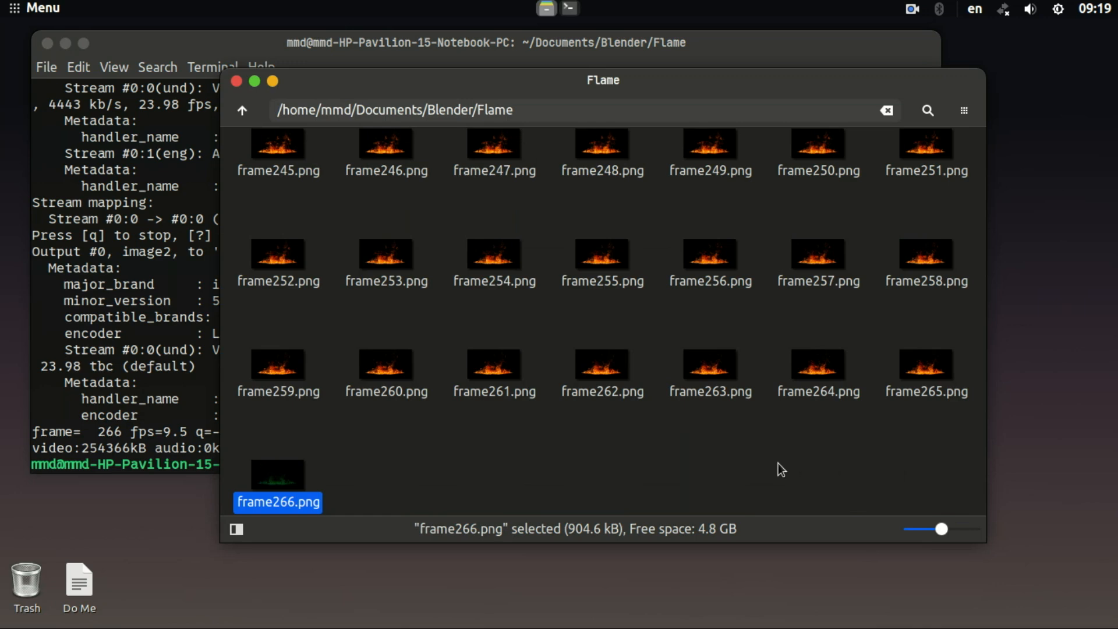
key("shift+Up")
key("shift+Up")
key("shift+Up")
key("shift+Up")
key("shift+Up")
key("shift+Up")
key("shift+Up")
key("shift+Up")
key("shift+Up")
key("shift+Up")
key("shift+Up")
key("shift+Up")
key("shift+Up")
key("shift+Up")
key("shift+Up")
key("shift+Up")
key("shift+Up")
key("shift+Up")
key("shift+Up")
key("shift+Up")
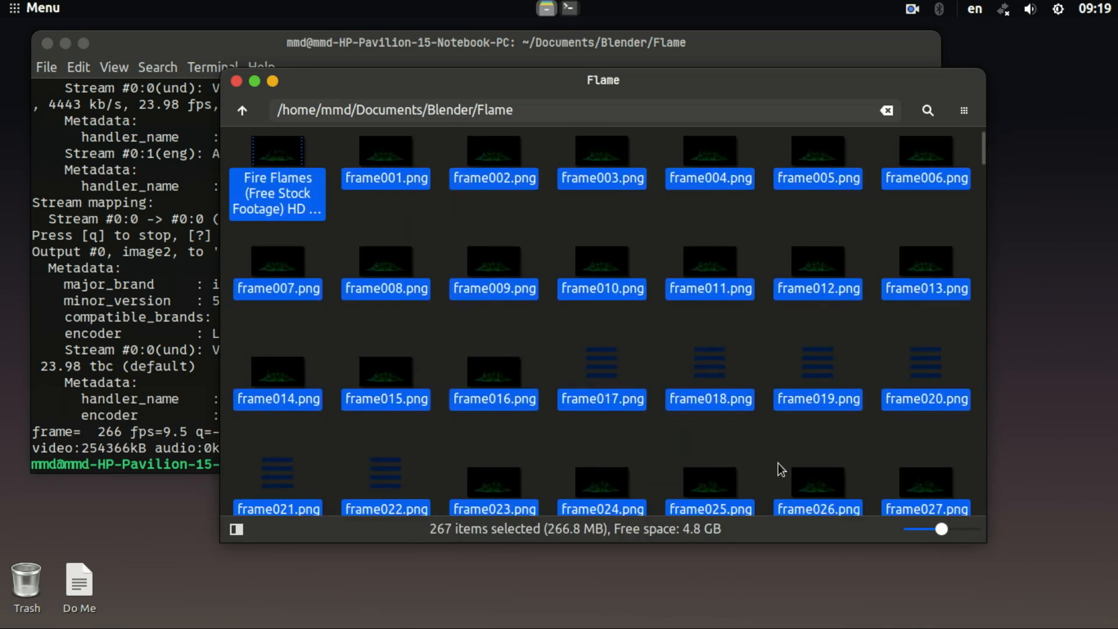
key("shift+Right")
key("Delete")
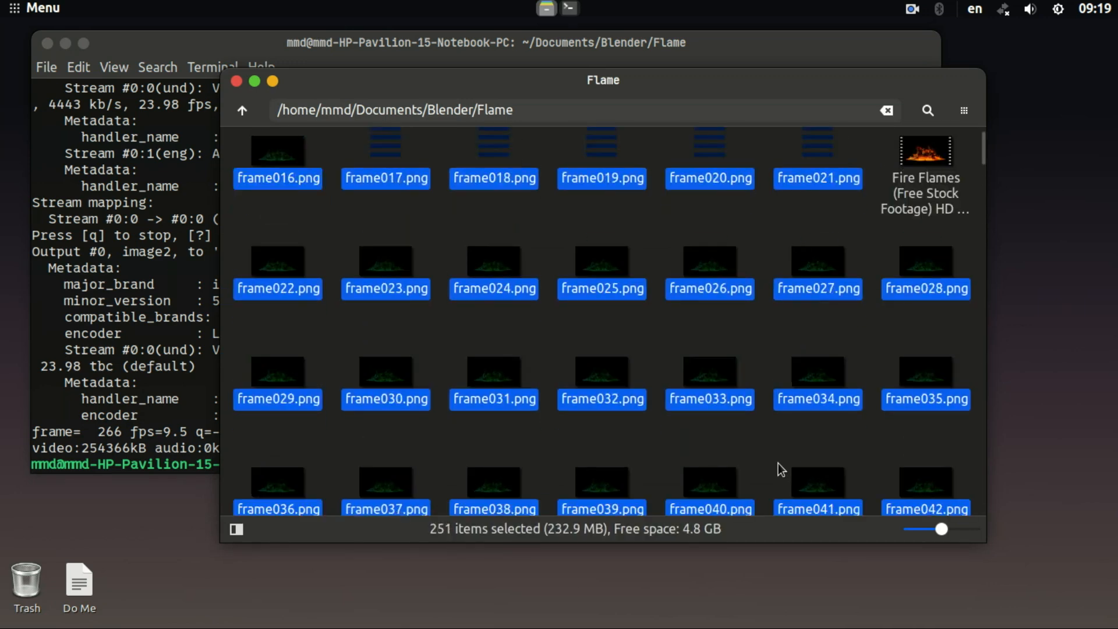
- Run the previous ffmpeg extraction command again with the filter option -vf "fps=10" placed before frame%03d.png
key("alt+Tab")
key("Up")
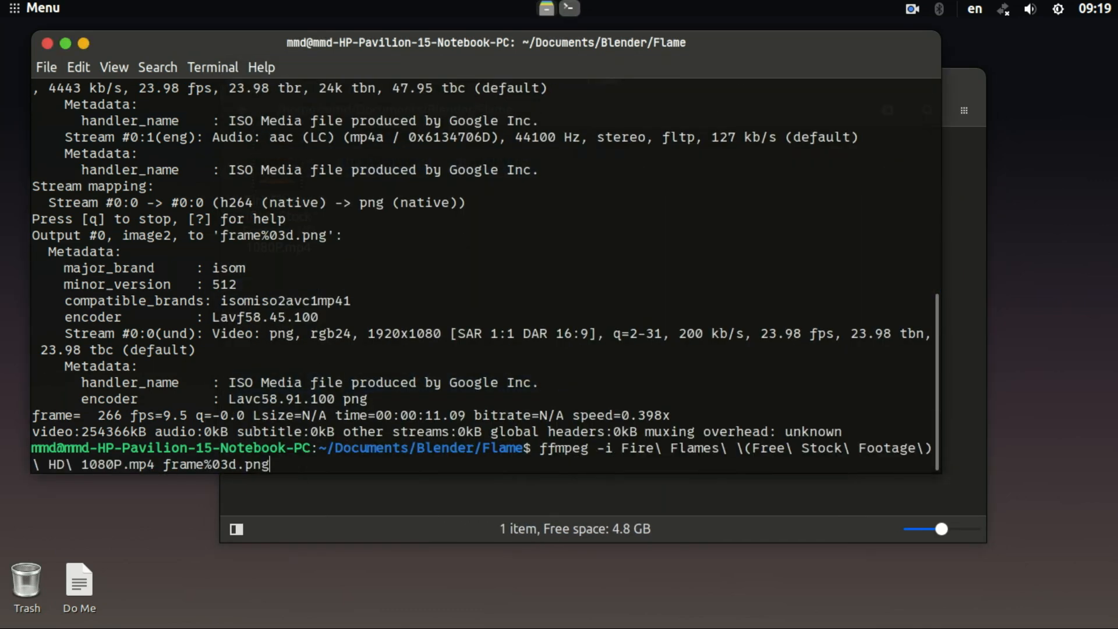
key("ctrl+l")
type(";")
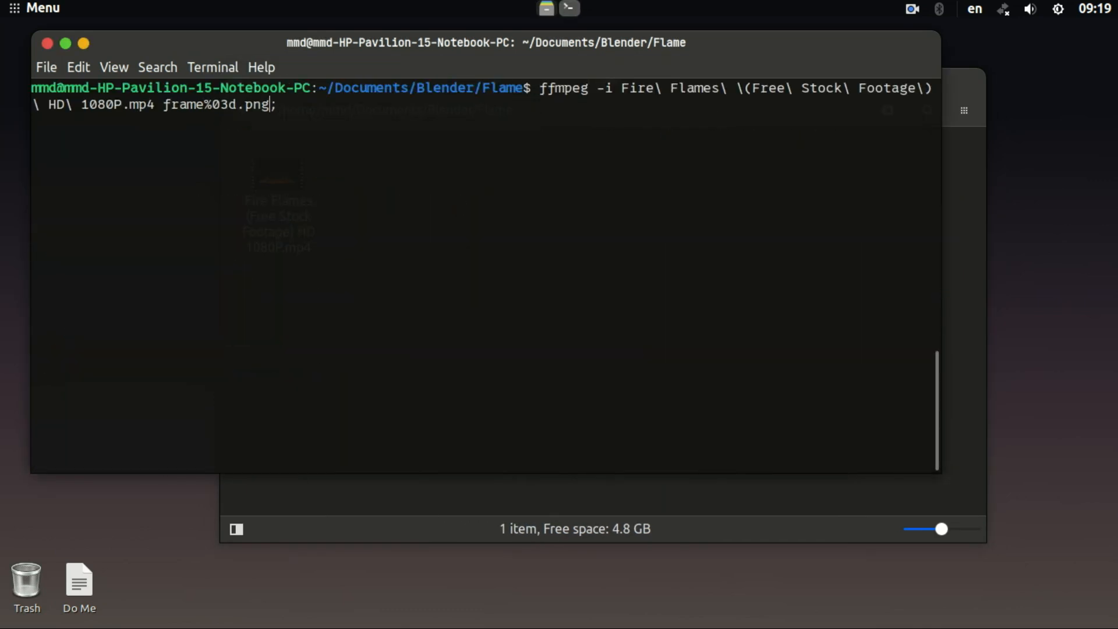
type(" - ")
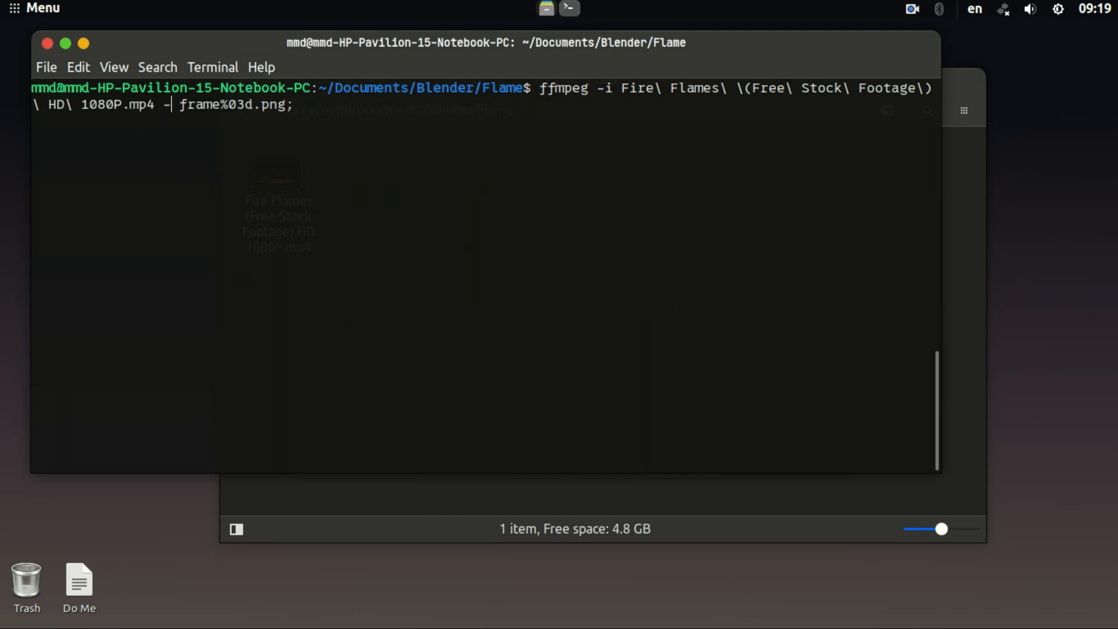
type("vf \"")
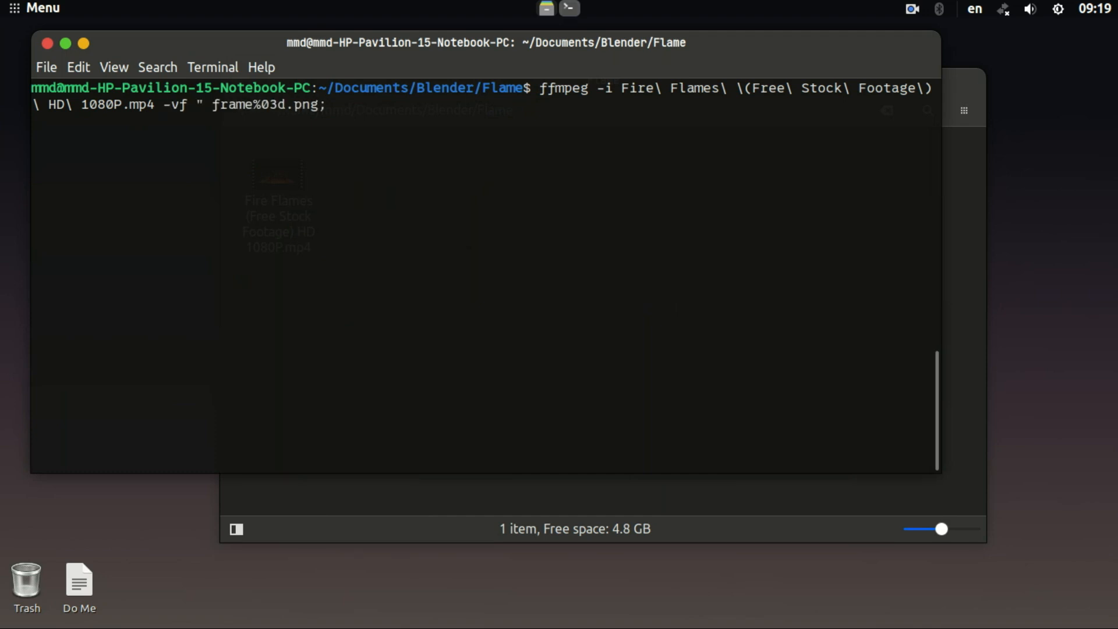
type("fps=")
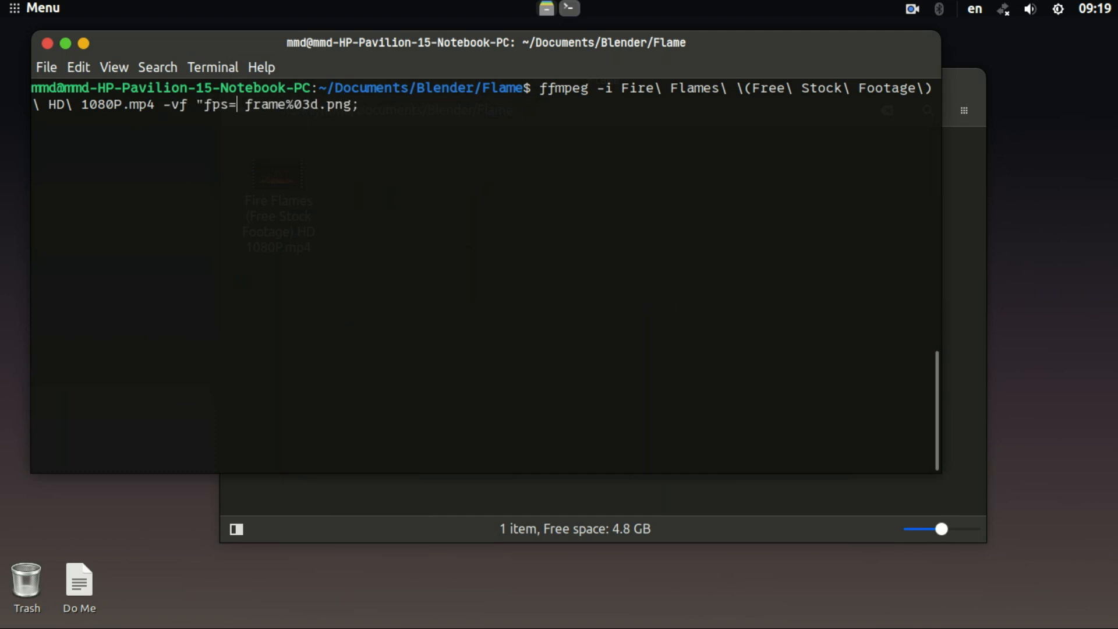
type("\"")
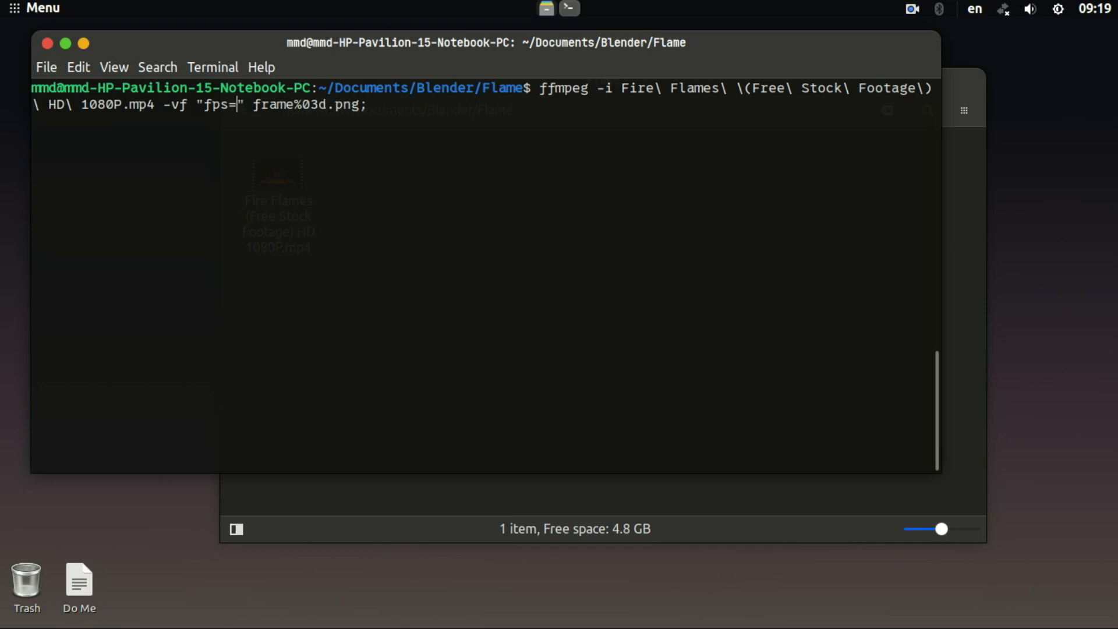
type("10")
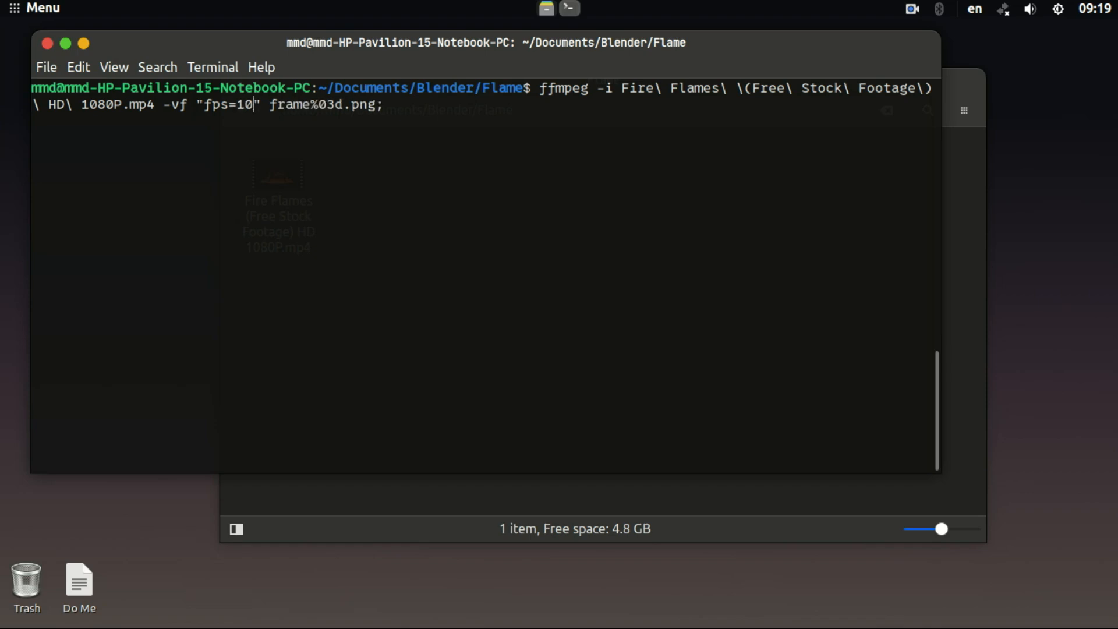
key("Return")
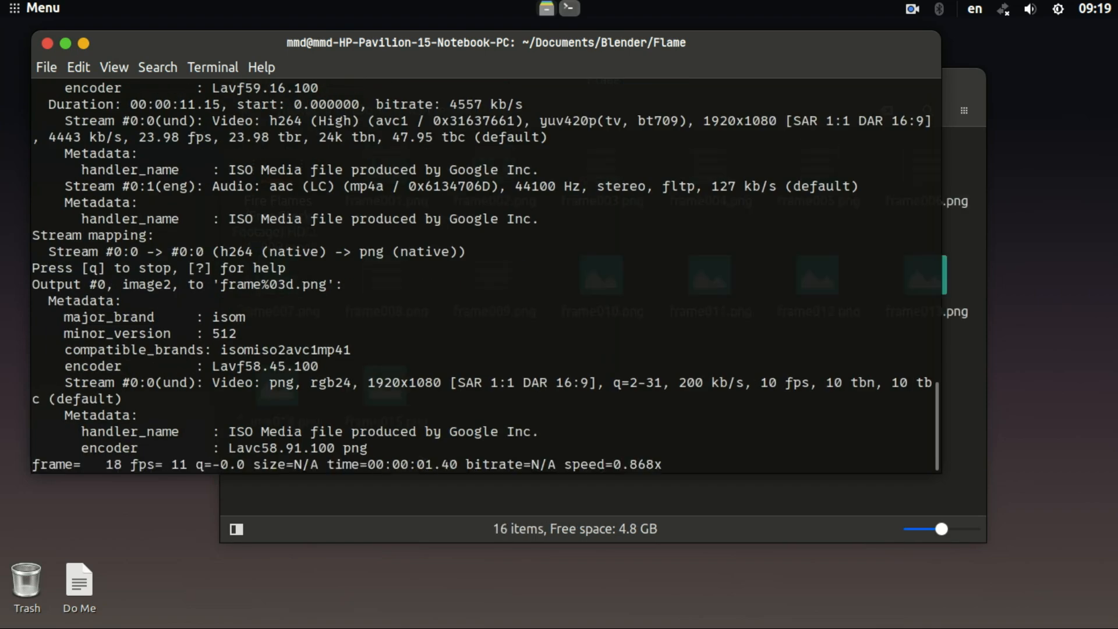
- Check the extraction progress and the newly extracted frames in the Flame folder through to the last one
left_click(781, 492)
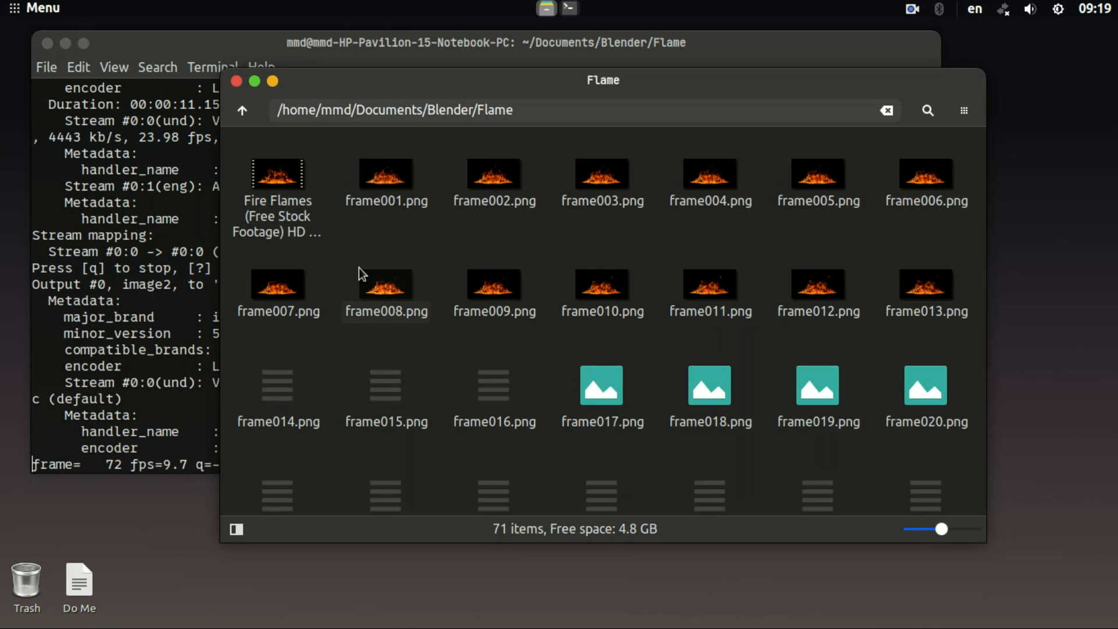
key("alt+Tab")
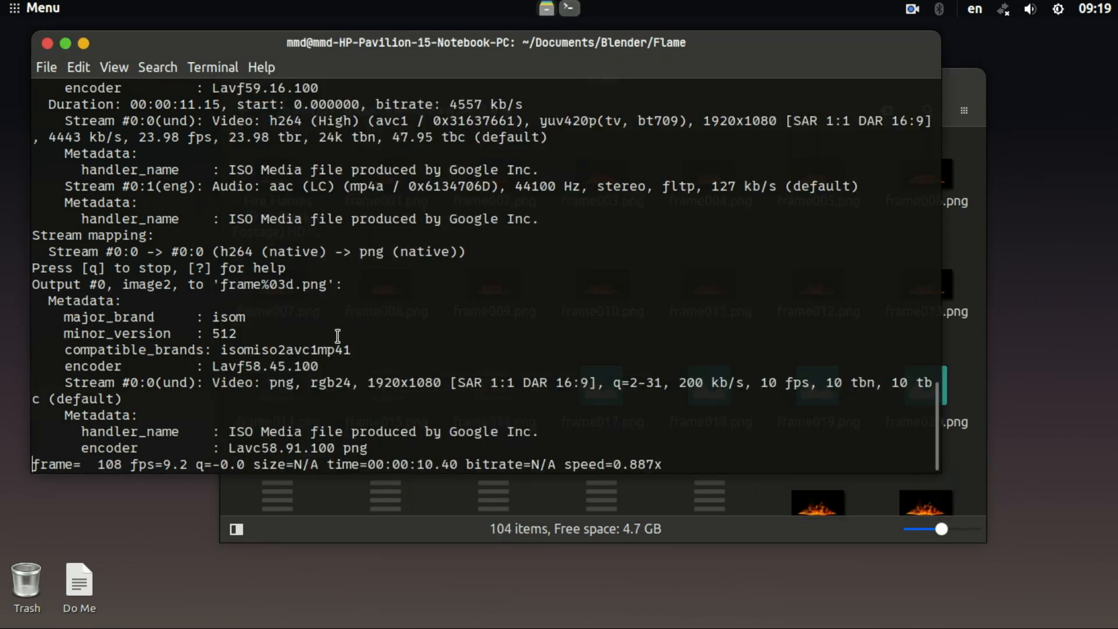
key("alt+Tab")
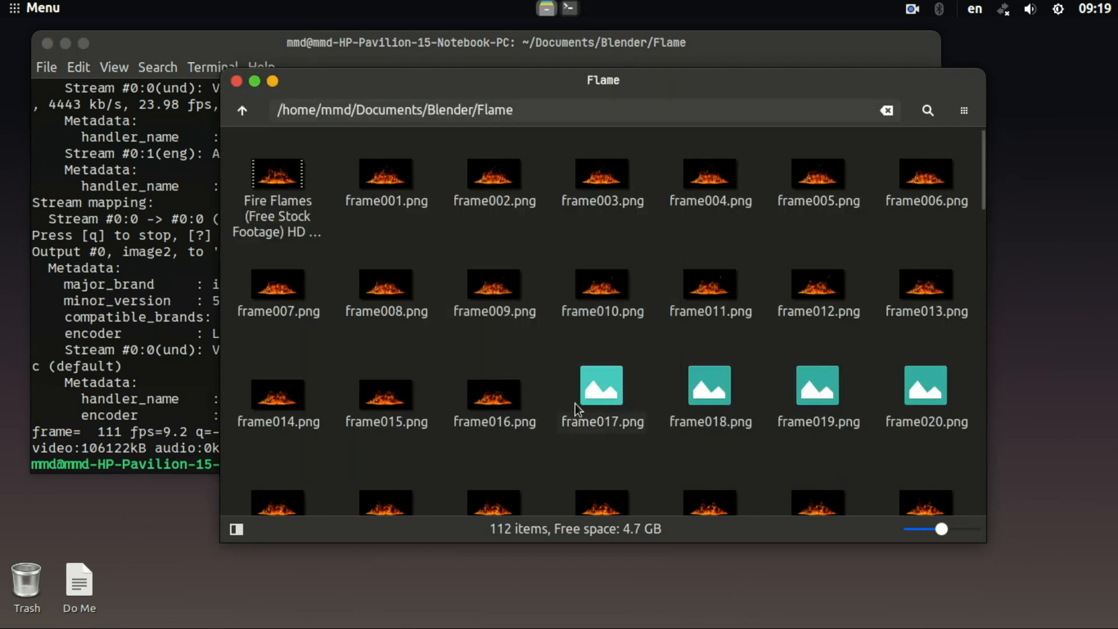
key("End")
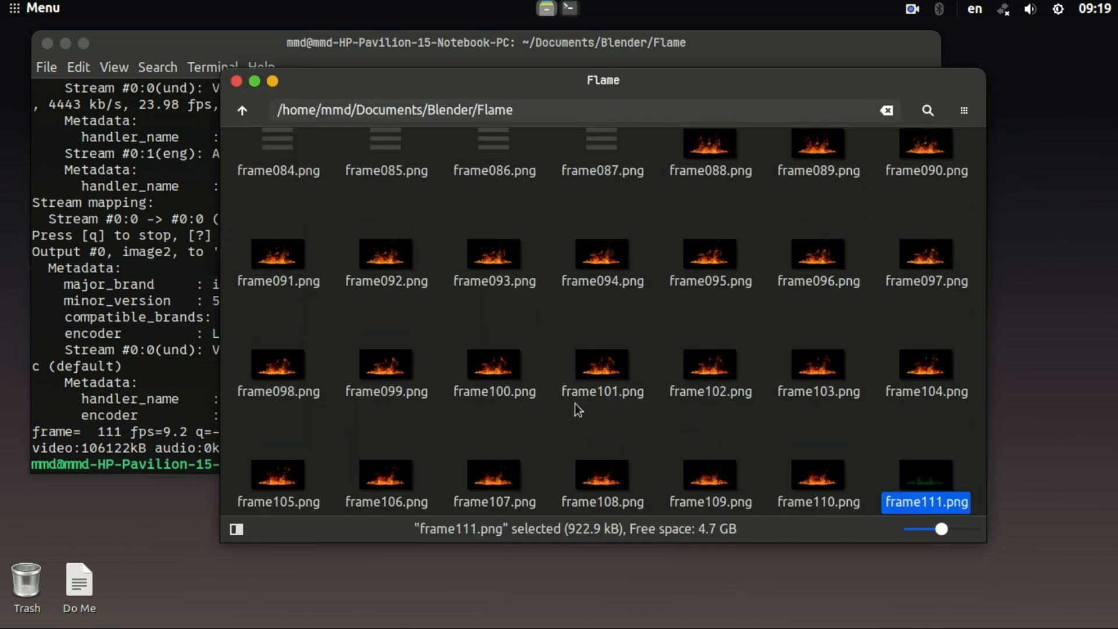
key("Left")
key("Right")
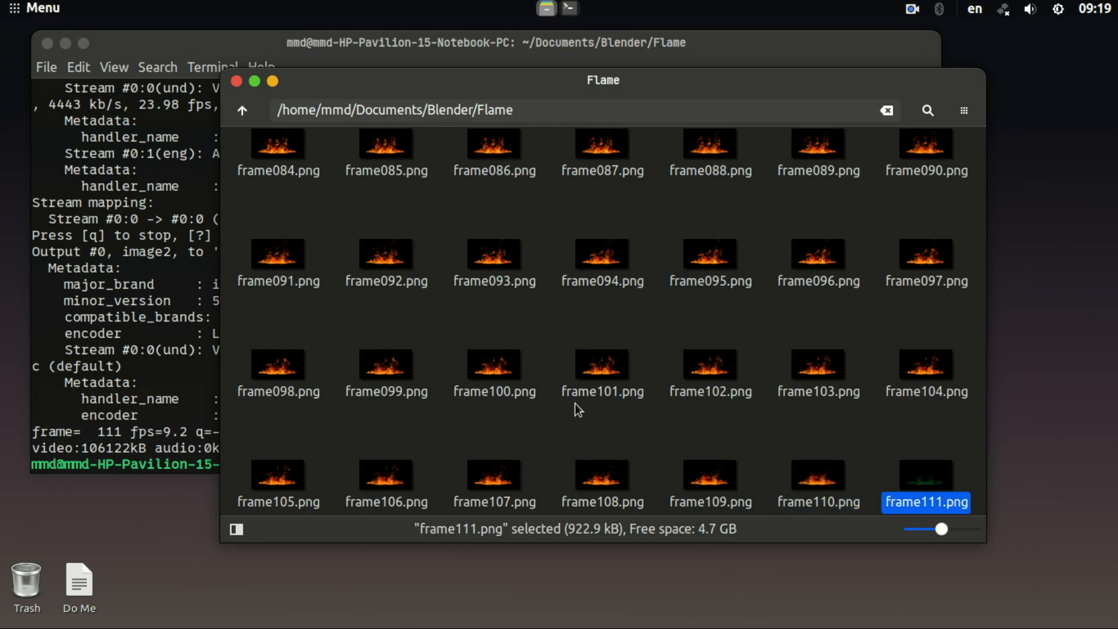
- Close the terminal and the Flame folder window
key("alt+Tab")
key("alt+F4")
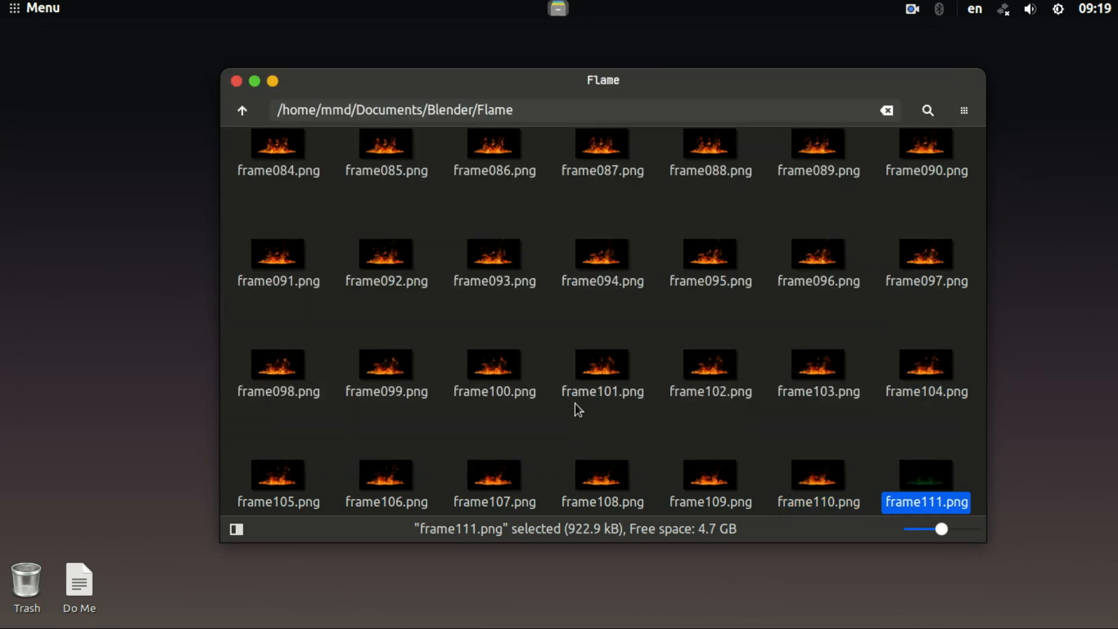
key("alt+F4")
- Launch Blender 4.2 by searching the applications for "blender"
key("super")
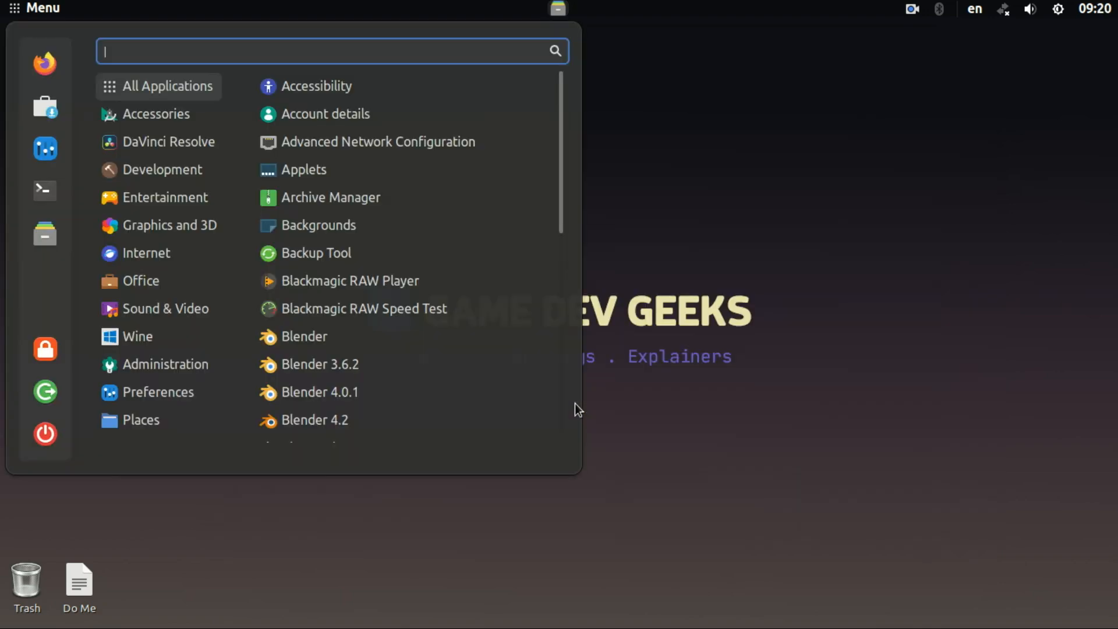
type("blender")
key("Return")
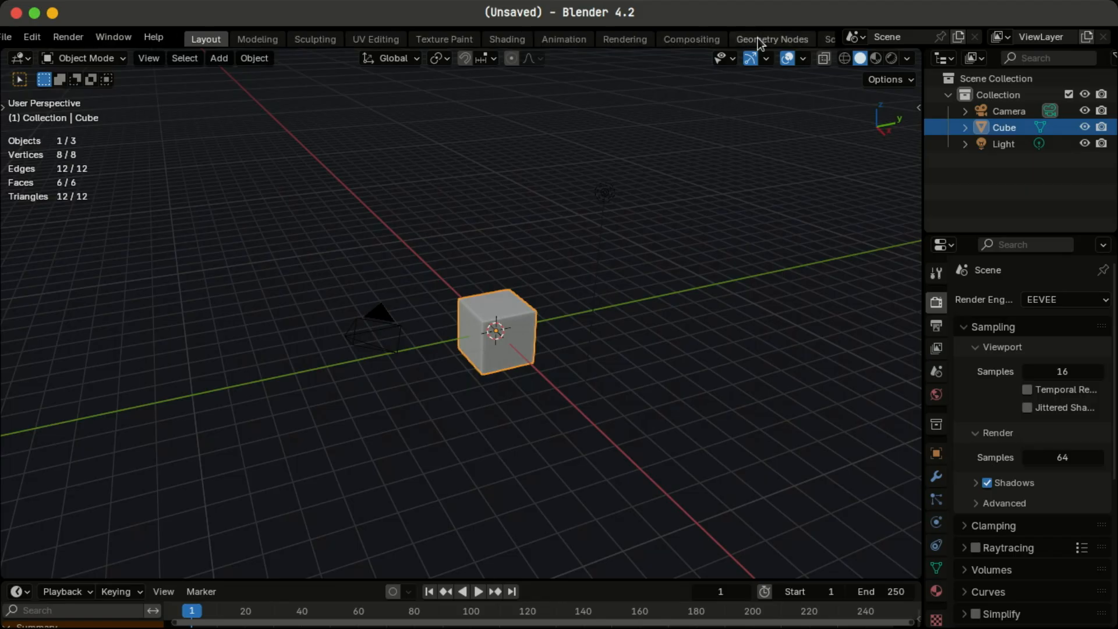
- Add the Video Editing workspace and enlarge its preview area above the sequencer
left_click(821, 38)
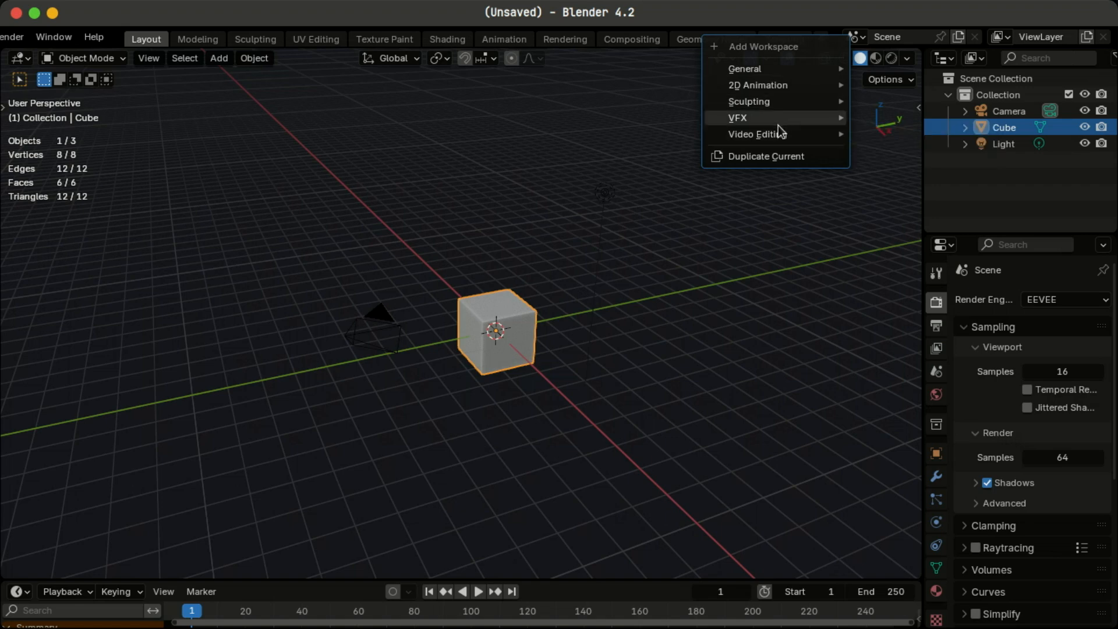
mouse_move(790, 136)
left_click(926, 150)
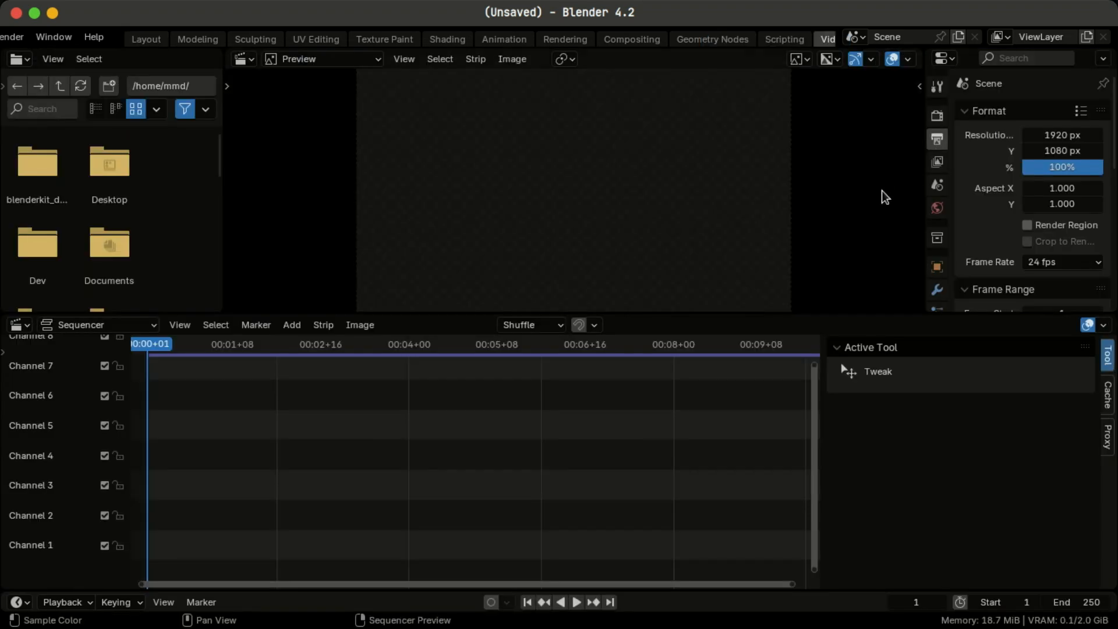
left_click_drag(449, 314, 452, 402)
- Add frame001.png through frame050.png from the Flame folder to the sequencer as an image sequence strip
left_click(292, 414)
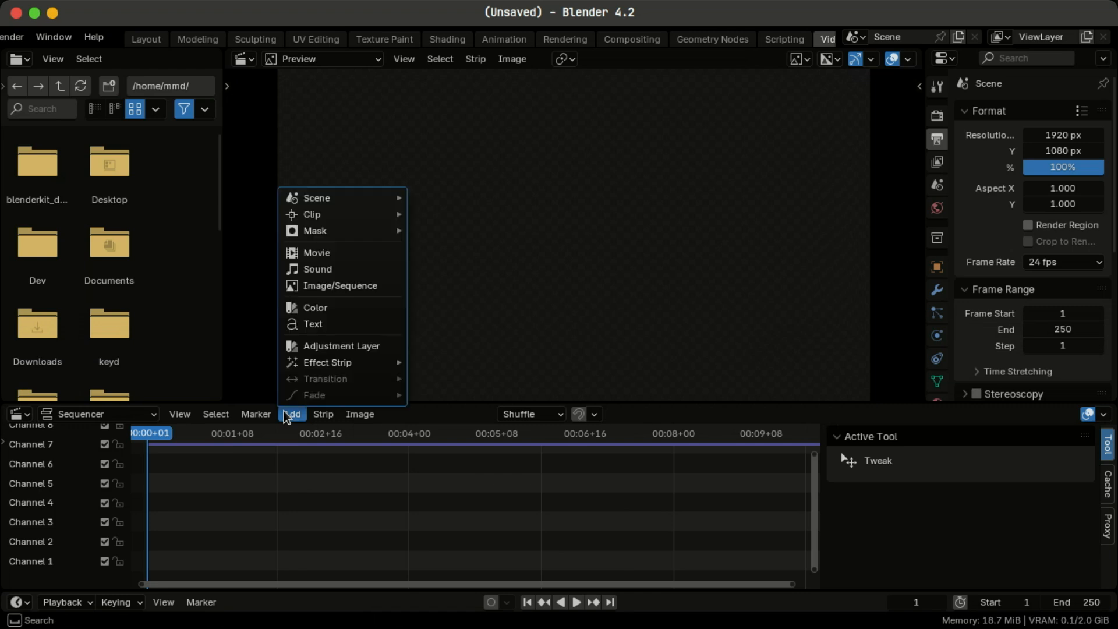
left_click(357, 288)
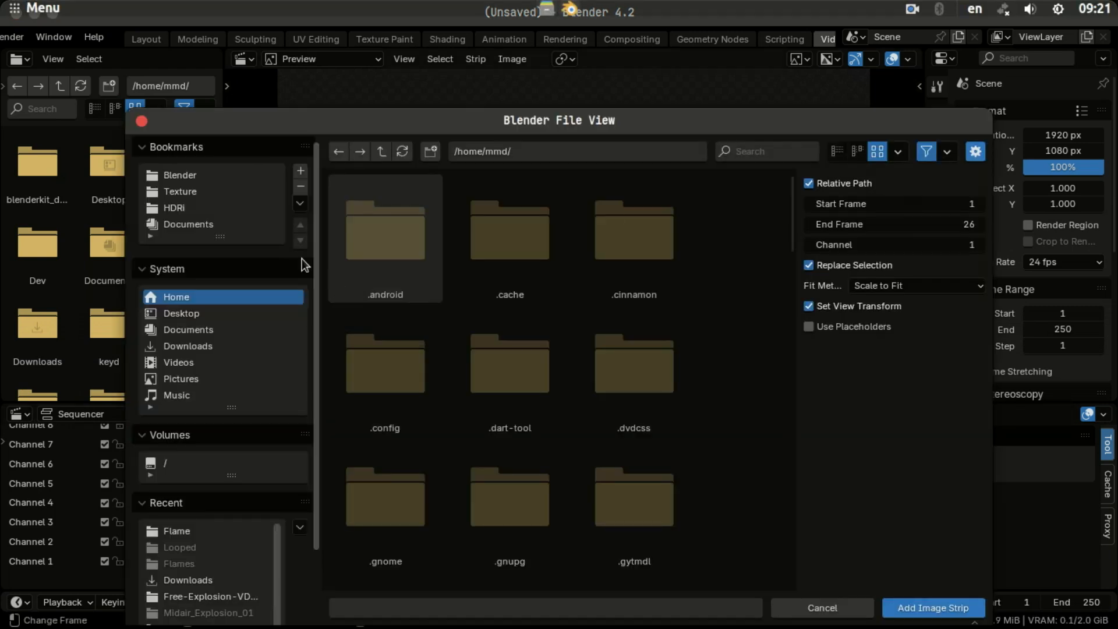
left_click(221, 529)
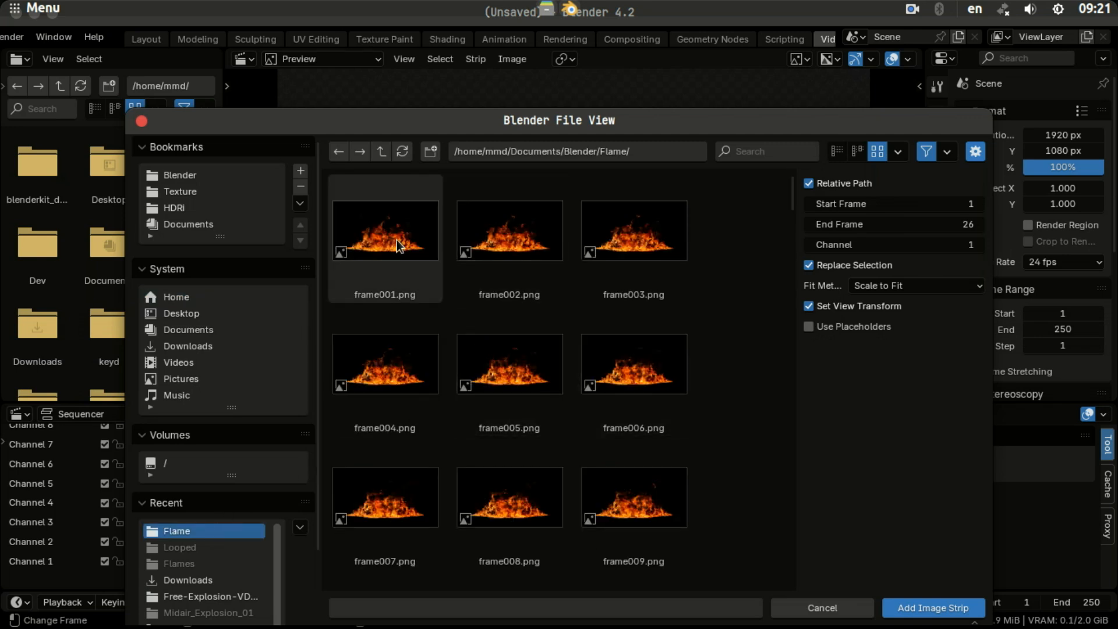
left_click(376, 229)
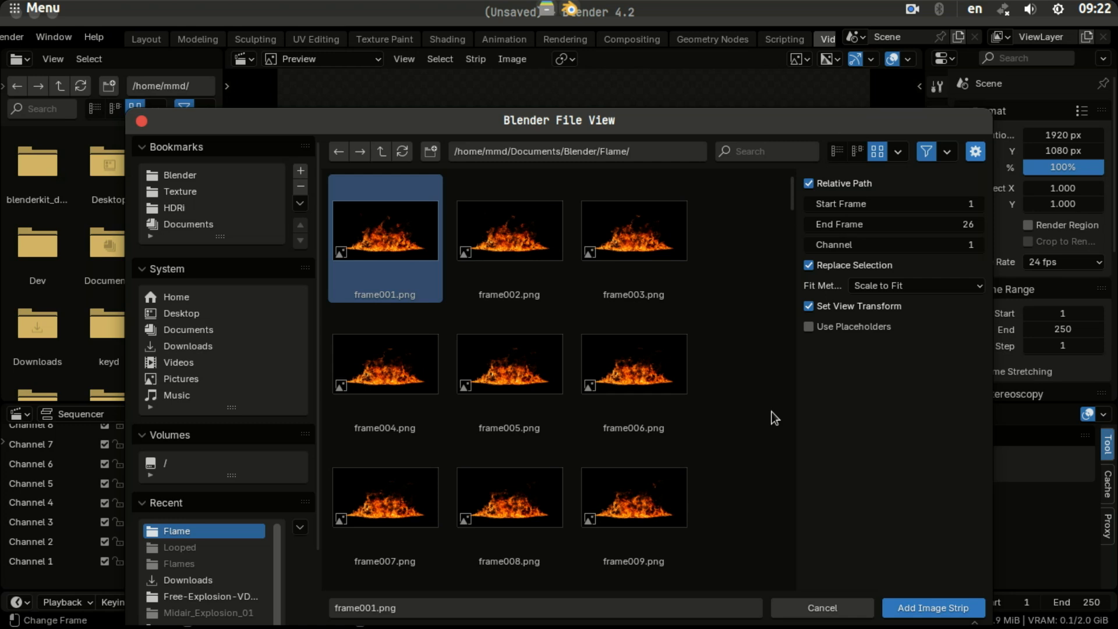
key("shift+Right")
key("shift+Right")
key("shift+Right")
key("shift+Right")
key("shift+Right")
key("shift+Right")
key("shift+Right")
key("shift+Right")
key("shift+Right")
key("shift+Right")
key("shift+Right")
key("shift+Right")
key("shift+Right")
key("shift+Right")
key("shift+Right")
key("shift+Right")
key("shift+Right")
key("shift+Right")
key("shift+Right")
key("shift+Right")
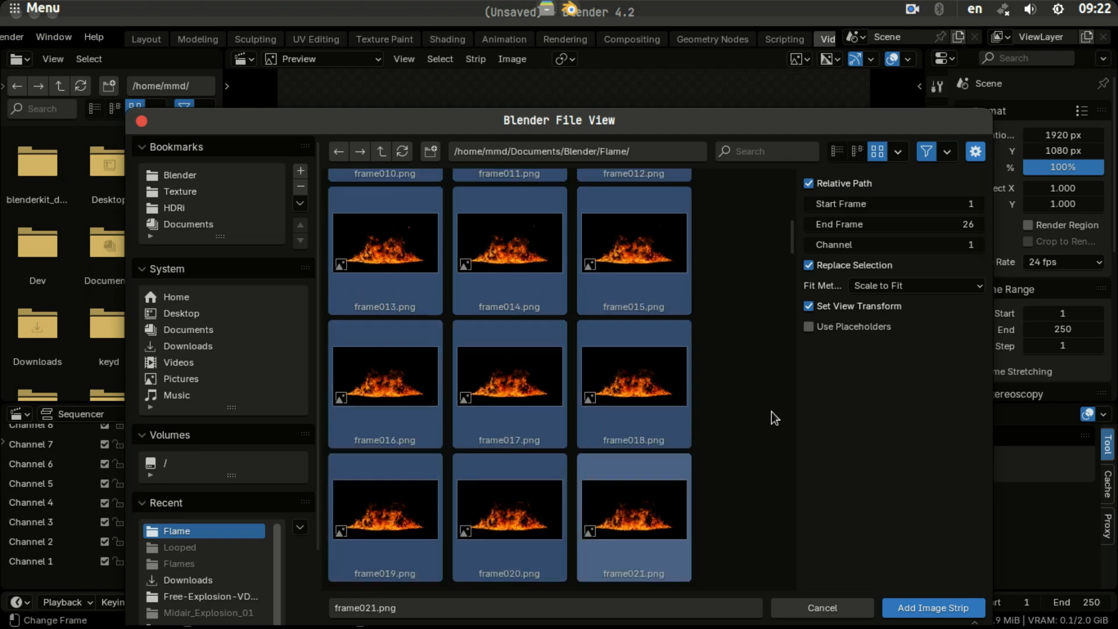
key("shift+Right")
key("shift+Right")
key("shift+Right")
key("shift+Right")
key("shift+Right")
key("shift+Right")
key("shift+Right")
key("shift+Right")
key("shift+Right")
key("shift+Right")
key("shift+Right")
key("shift+Right")
key("shift+Right")
key("shift+Right")
key("shift+Right")
key("shift+Right")
key("shift+Right")
key("shift+Right")
key("shift+Right")
key("shift+Right")
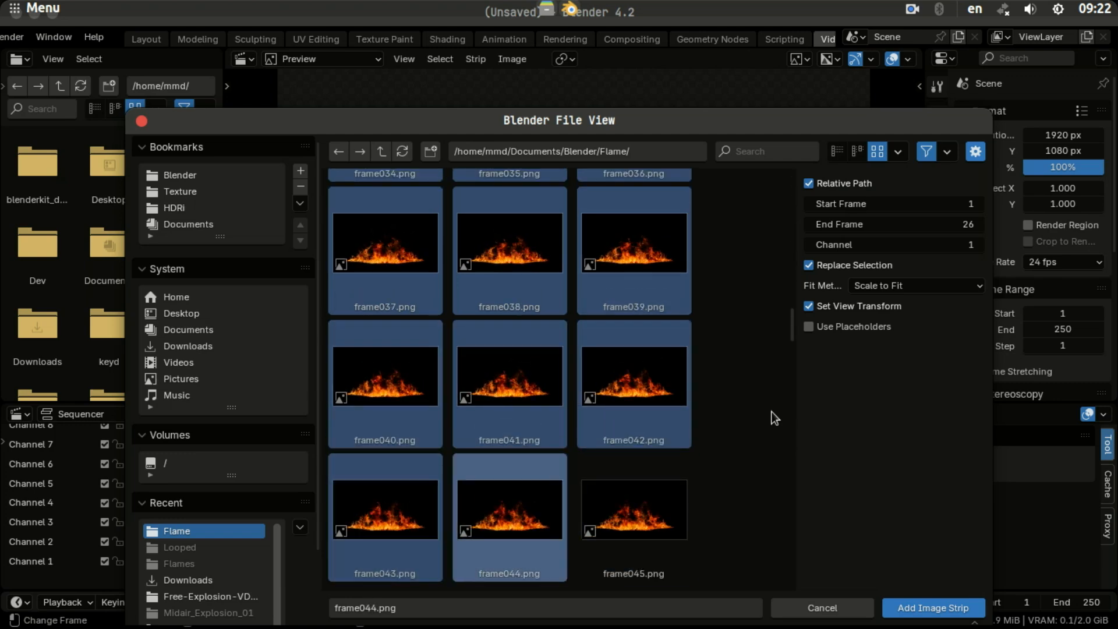
key("shift+Right")
key("shift+Right")
key("shift+Right")
key("shift+Right")
key("shift+Right")
key("shift+Right")
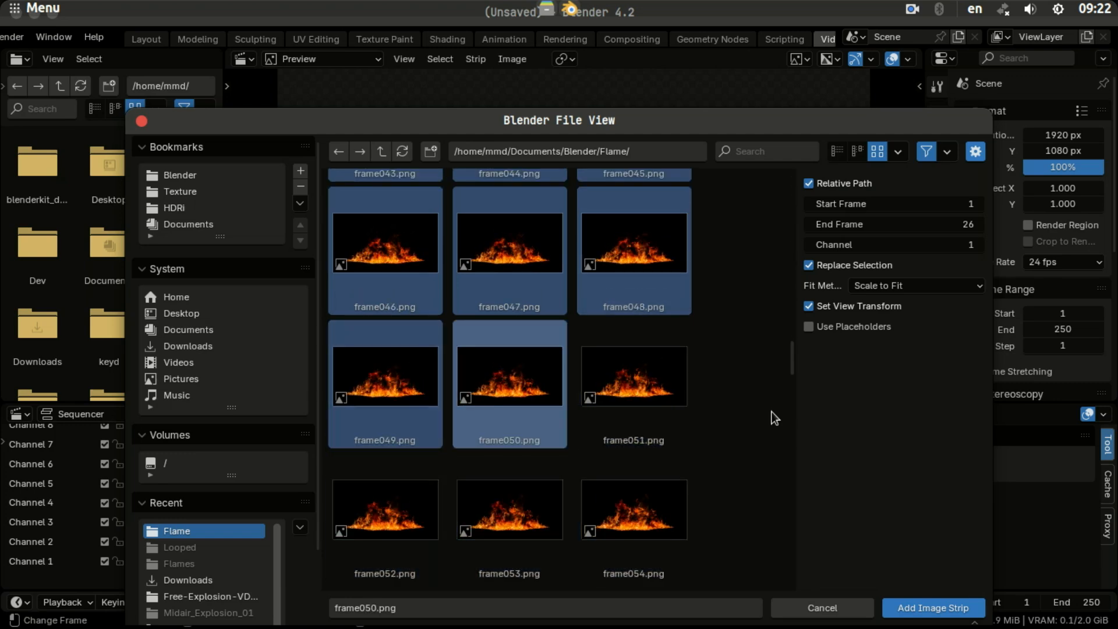
key("Return")
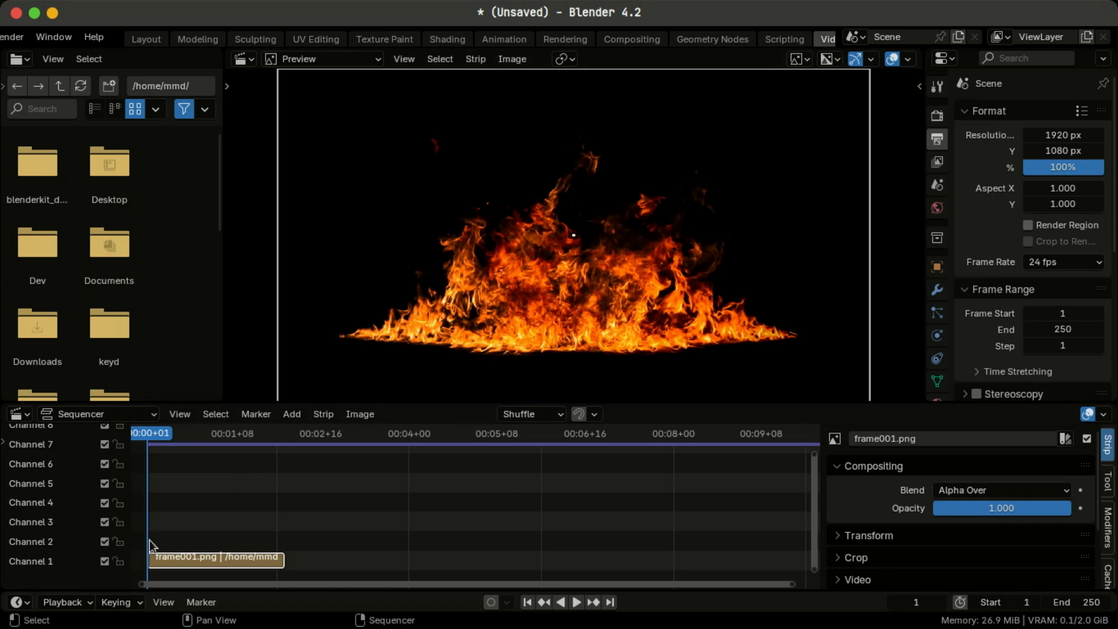
- Add the remaining flame frames, from frame051.png onward, as a second image sequence strip
left_click(199, 537)
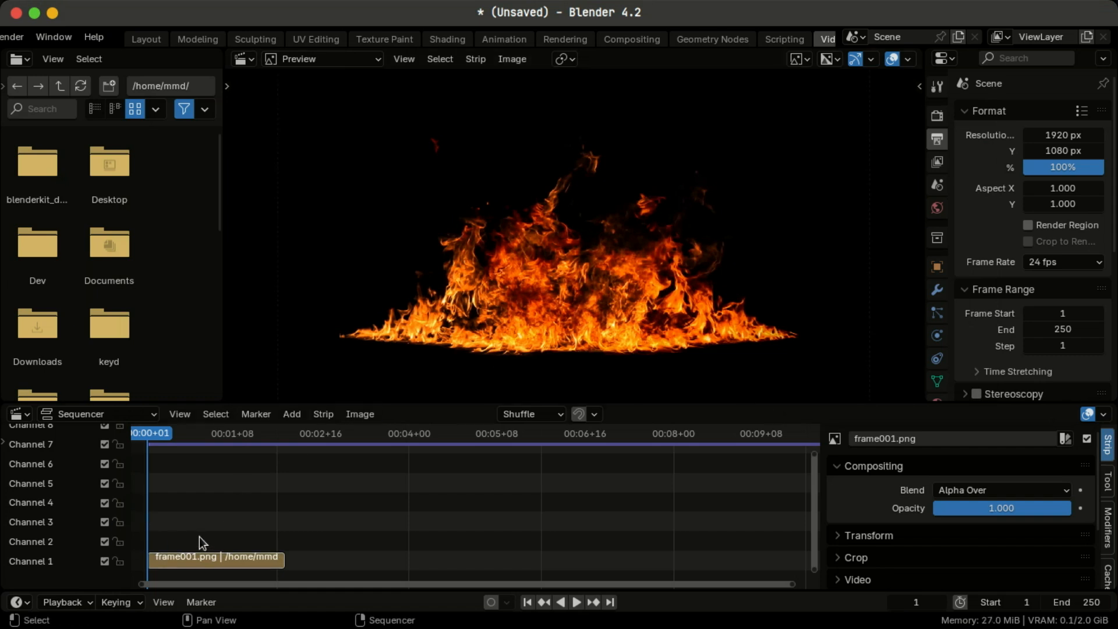
left_click(290, 419)
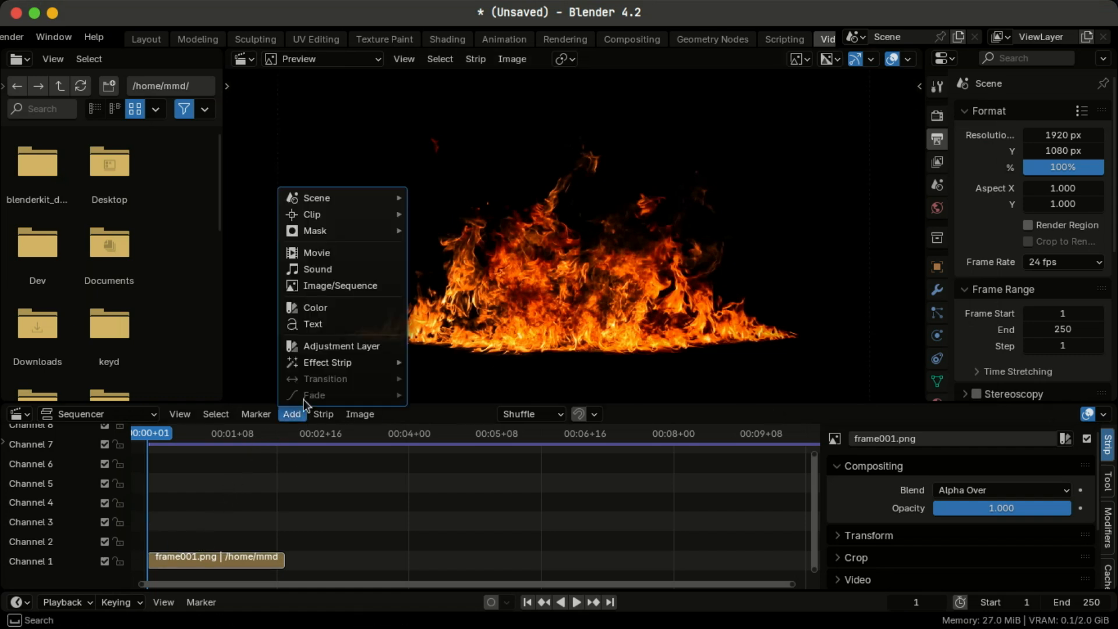
left_click(351, 287)
scroll(623, 471, "down", 10)
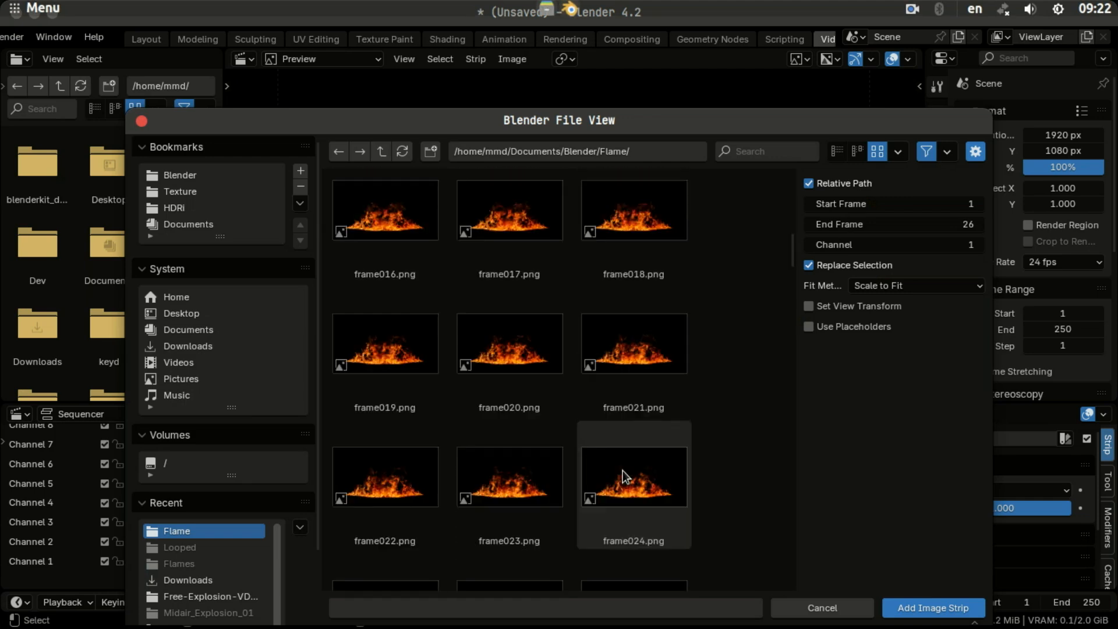
scroll(622, 471, "down", 10)
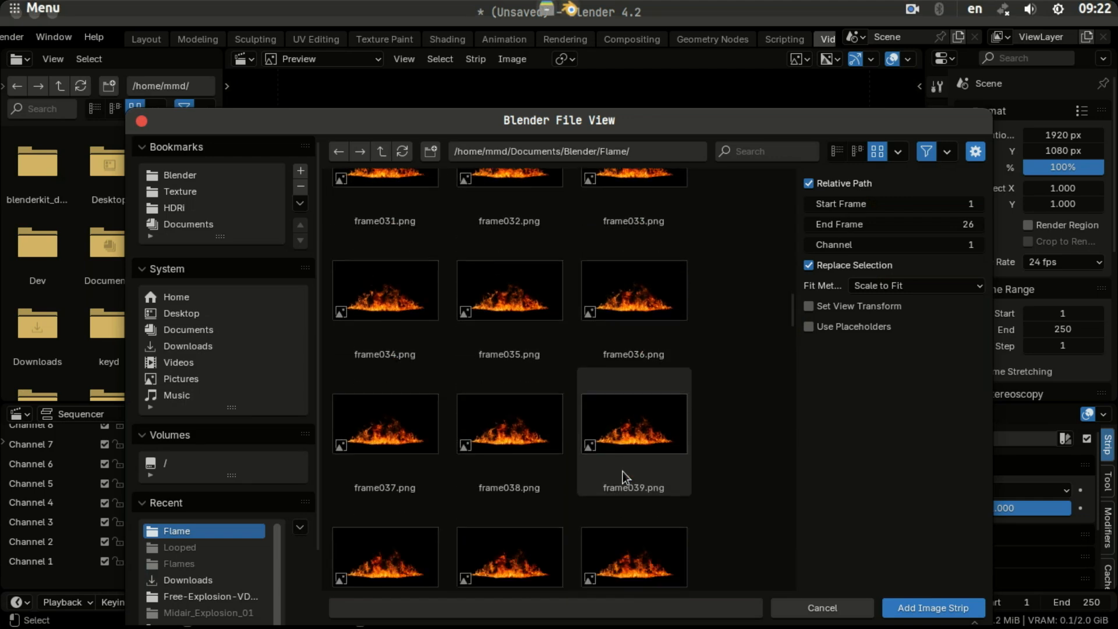
scroll(623, 471, "down", 10)
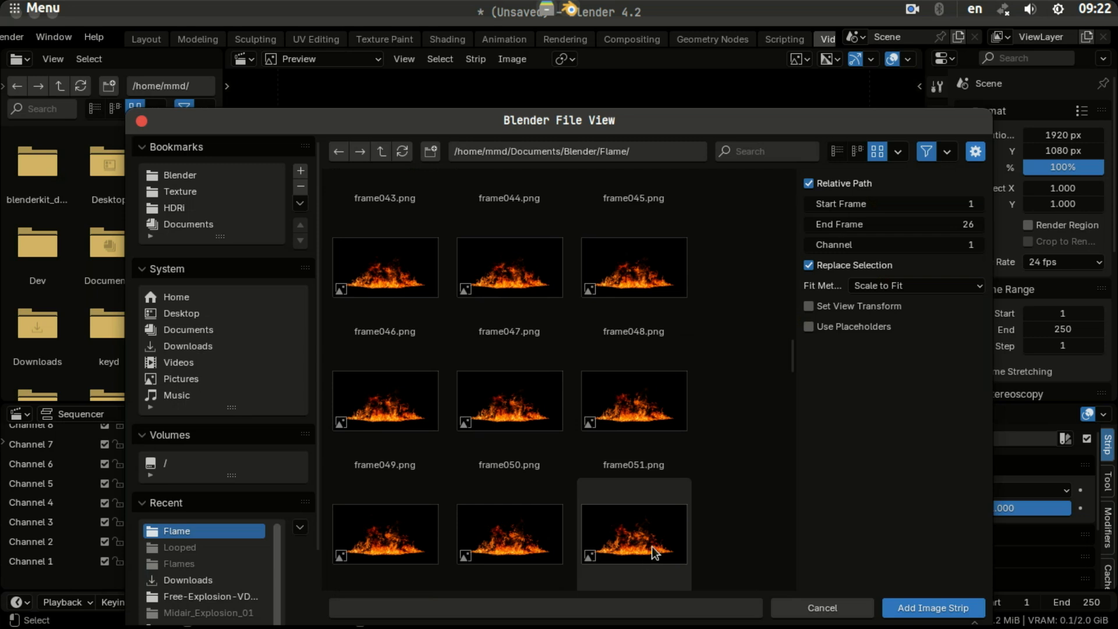
left_click(637, 430)
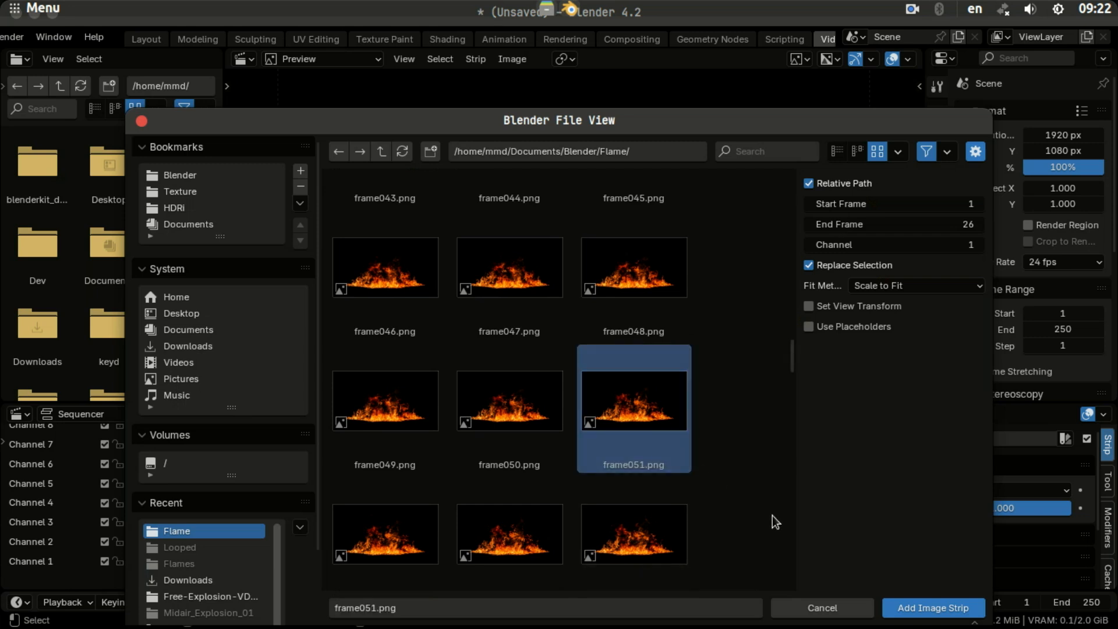
key("shift+Right")
key("shift+Right")
key("shift+Right")
key("shift+Right")
key("shift+Right")
key("shift+Right")
key("shift+Right")
key("shift+Right")
key("shift+Right")
key("shift+Right")
key("shift+Right")
key("shift+Right")
key("shift+Right")
key("shift+Right")
key("shift+Right")
key("shift+Right")
key("shift+Right")
key("shift+Right")
key("shift+Right")
key("shift+Right")
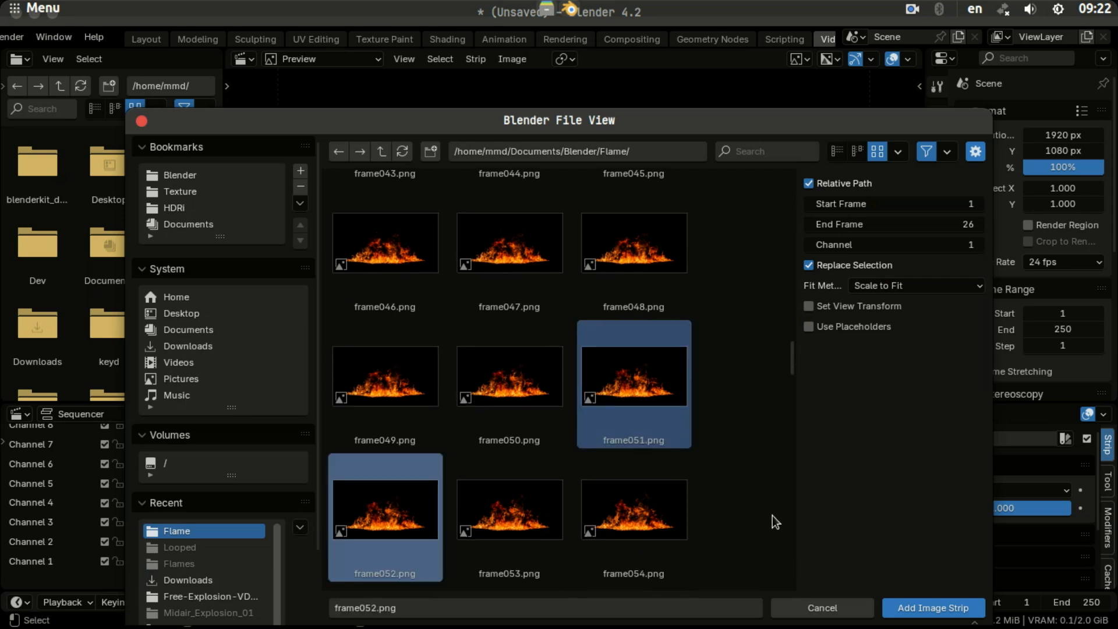
key("shift+Right")
key("shift+Right")
key("shift+Right")
key("shift+Right")
key("shift+Right")
key("shift+Right")
key("shift+Right")
key("shift+Right")
key("shift+Right")
key("shift+Right")
key("shift+Right")
key("shift+Right")
key("shift+Right")
key("shift+Right")
key("shift+Right")
key("shift+Right")
key("shift+Right")
key("shift+Right")
key("shift+Right")
key("shift+Right")
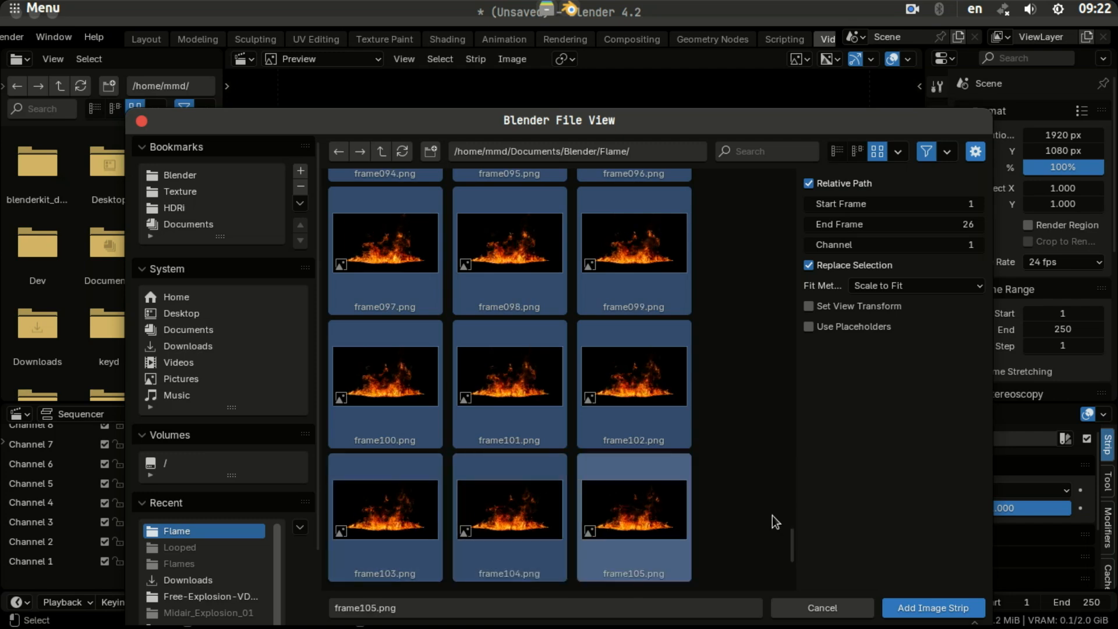
key("Return")
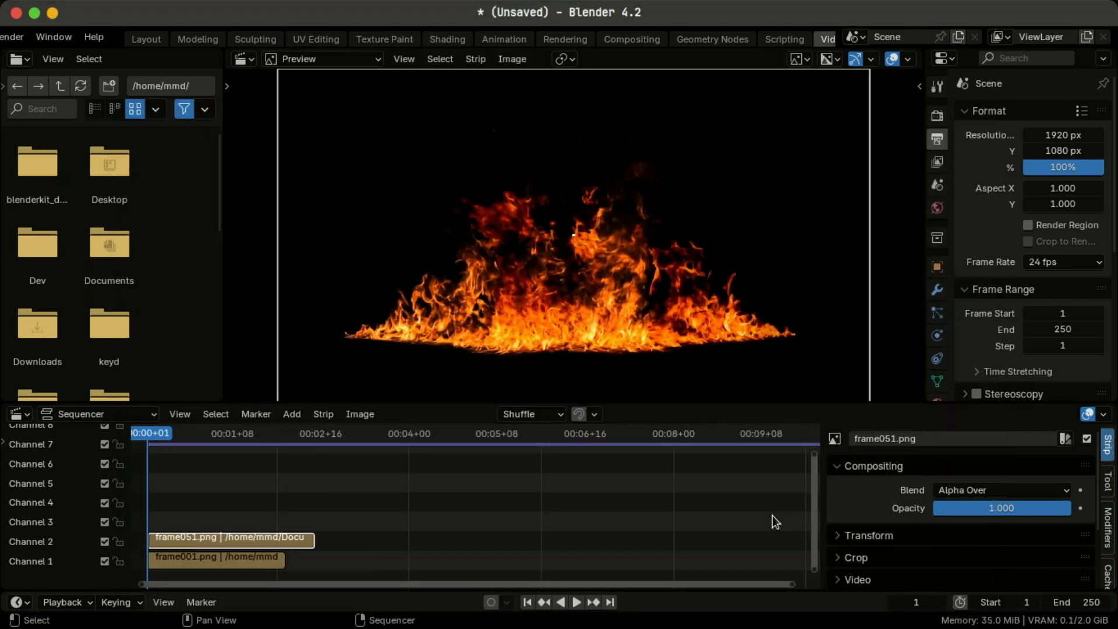
- Slide the frame001.png strip to start at about 00:01+21, overlapping the end of the frame051.png strip
scroll(329, 543, "up", 8)
middle_click_drag(358, 543, 613, 477)
left_click(537, 477)
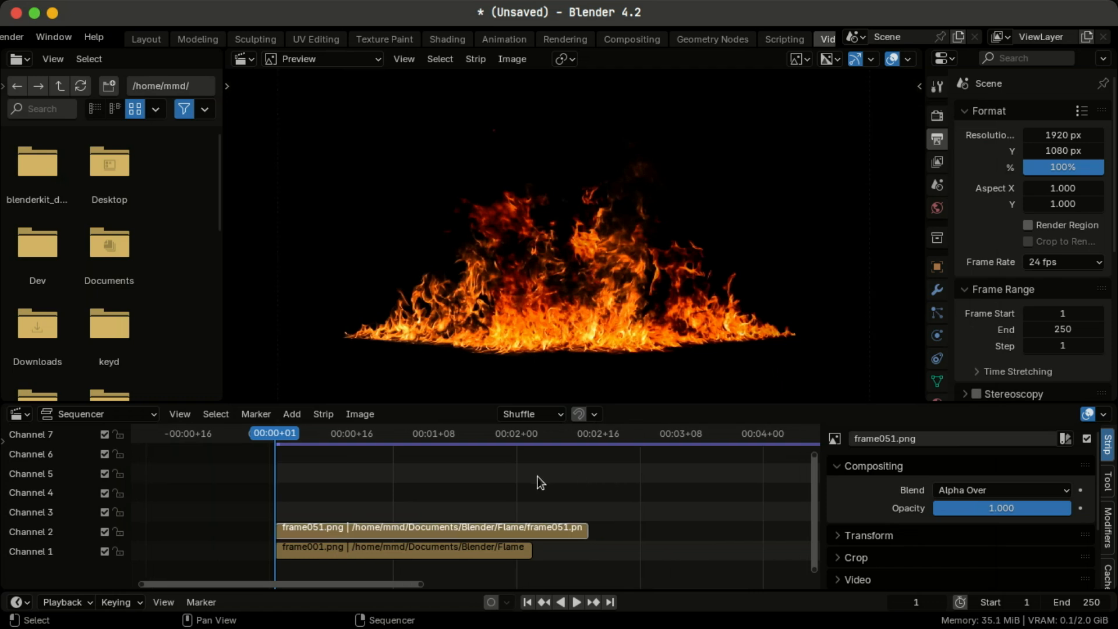
left_click(449, 550)
middle_click_drag(684, 567, 543, 537)
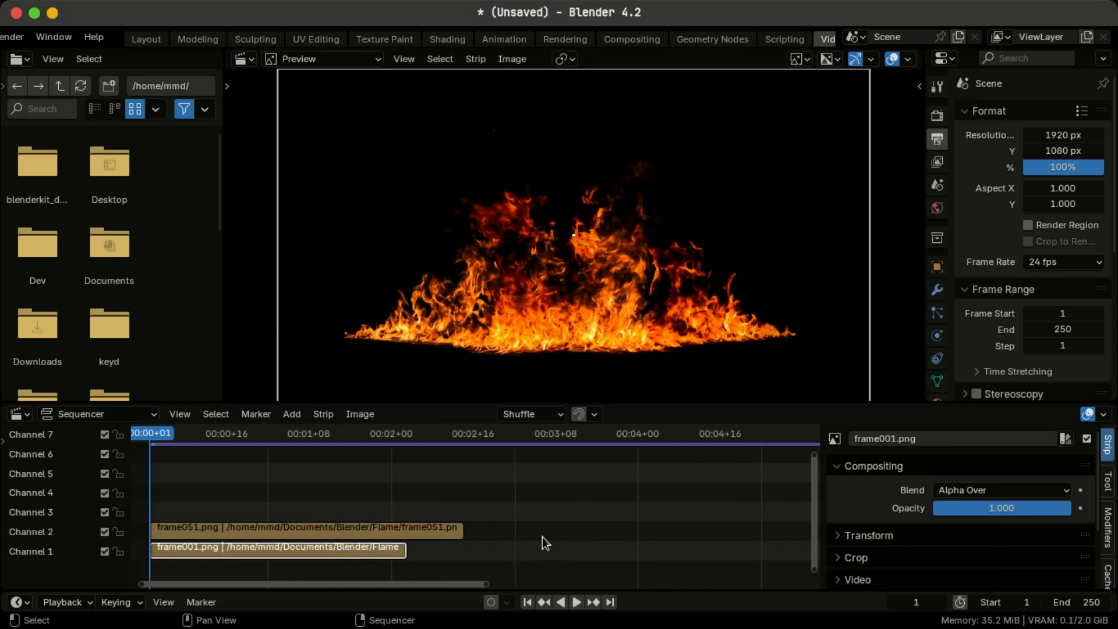
left_click_drag(299, 551, 517, 561)
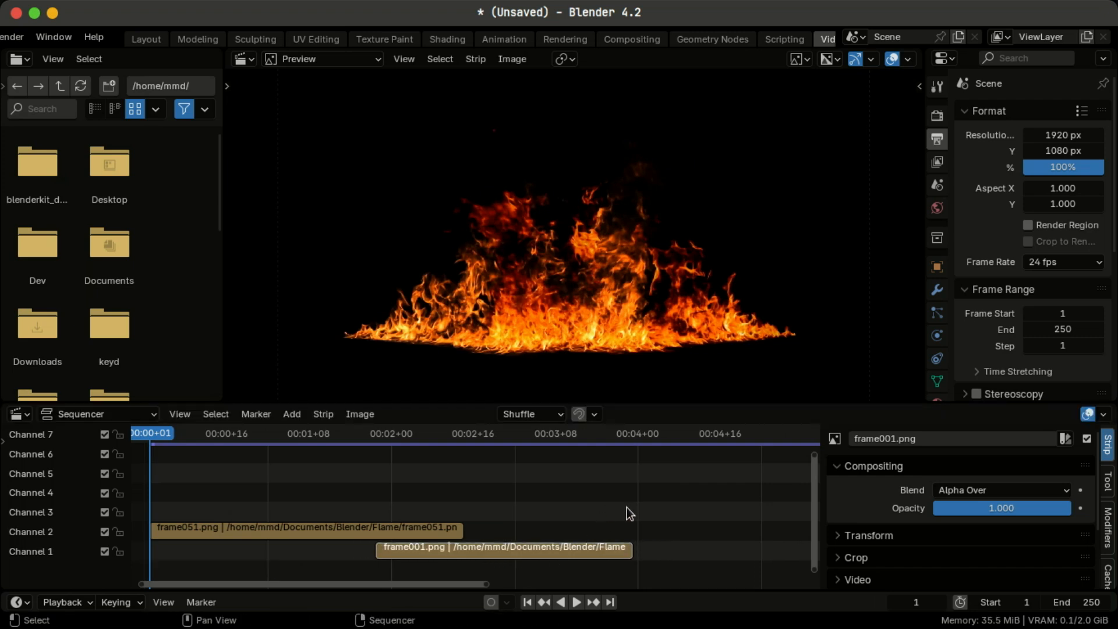
- Locate the last frame of the frame001.png strip and set the scene's end frame to 94
left_click(621, 436)
key("space")
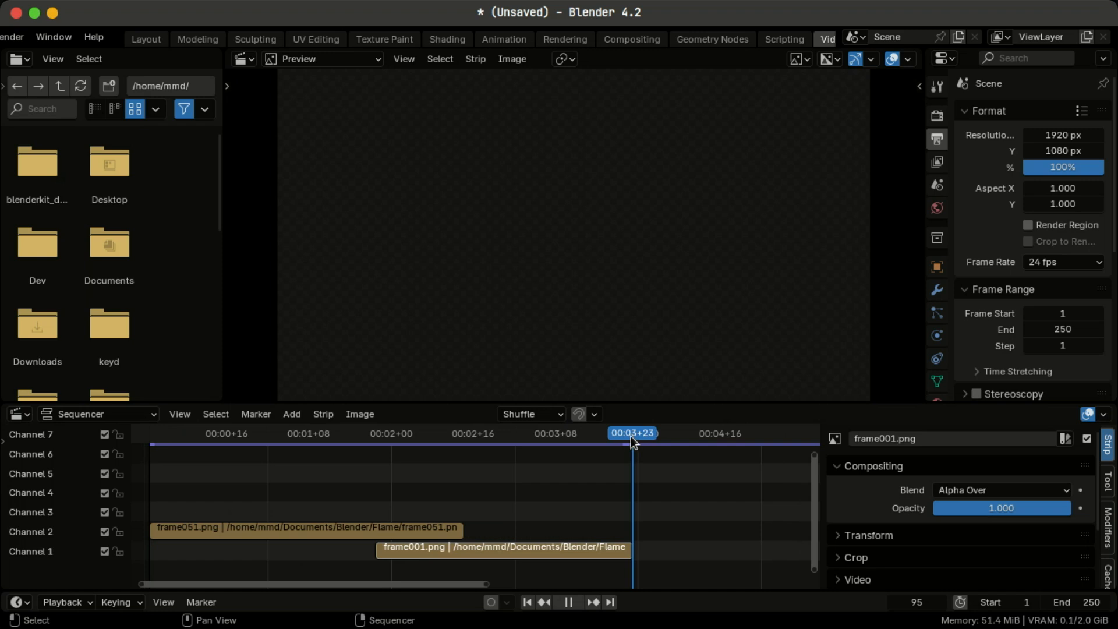
key("space")
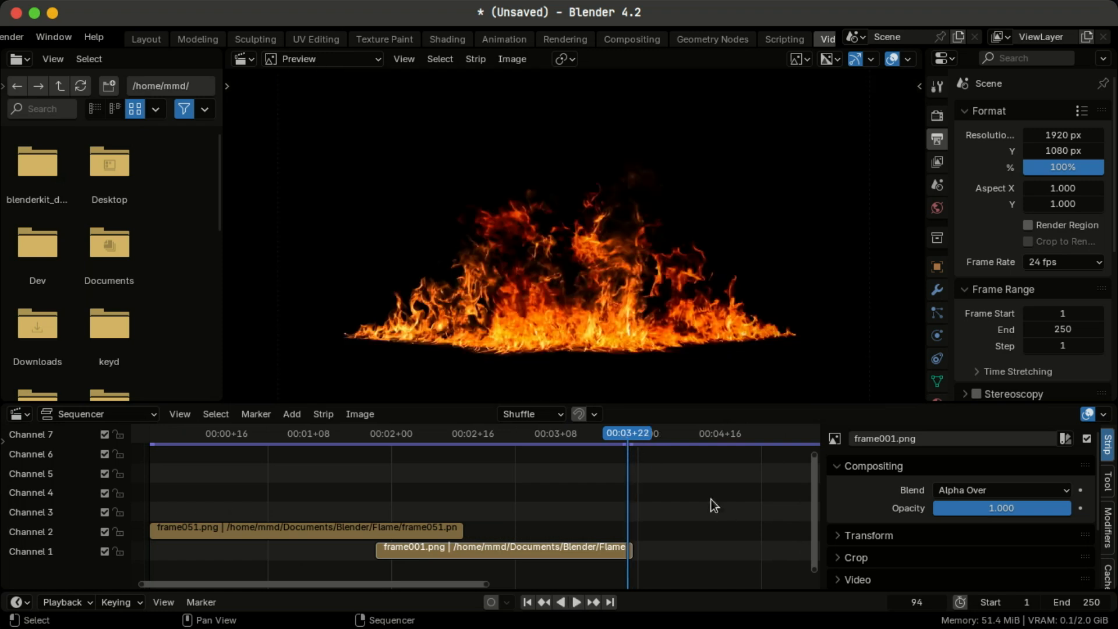
left_click(1084, 602)
type("94")
key("Return")
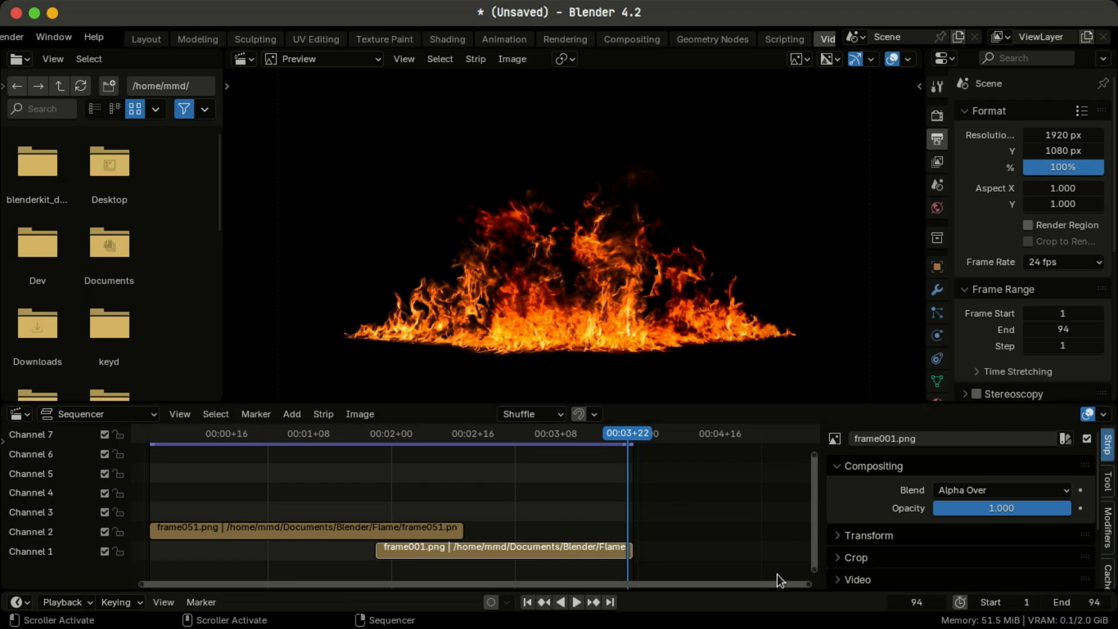
- Play back the looped sequence and inspect the flame at frame 1 and just past the frame051.png strip's end
key("space")
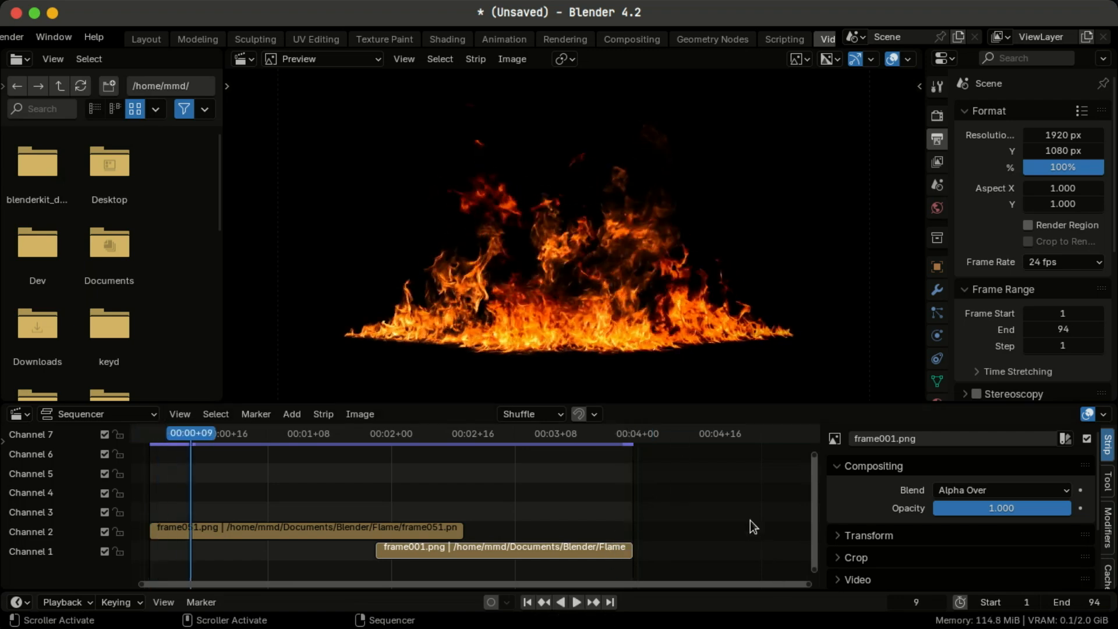
left_click_drag(161, 434, 150, 436)
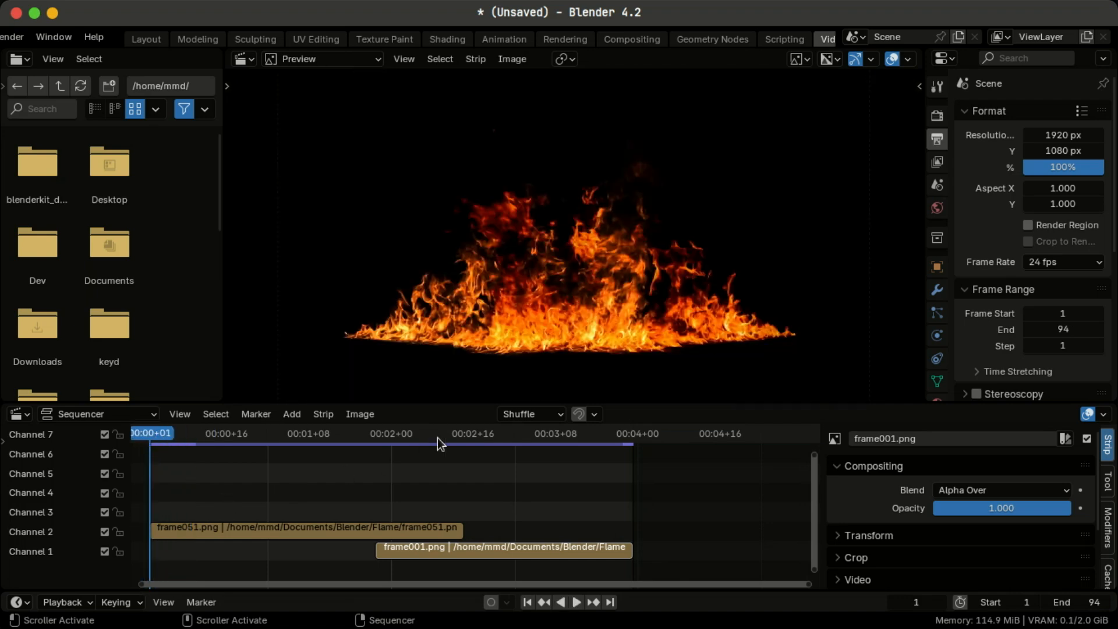
left_click(466, 434)
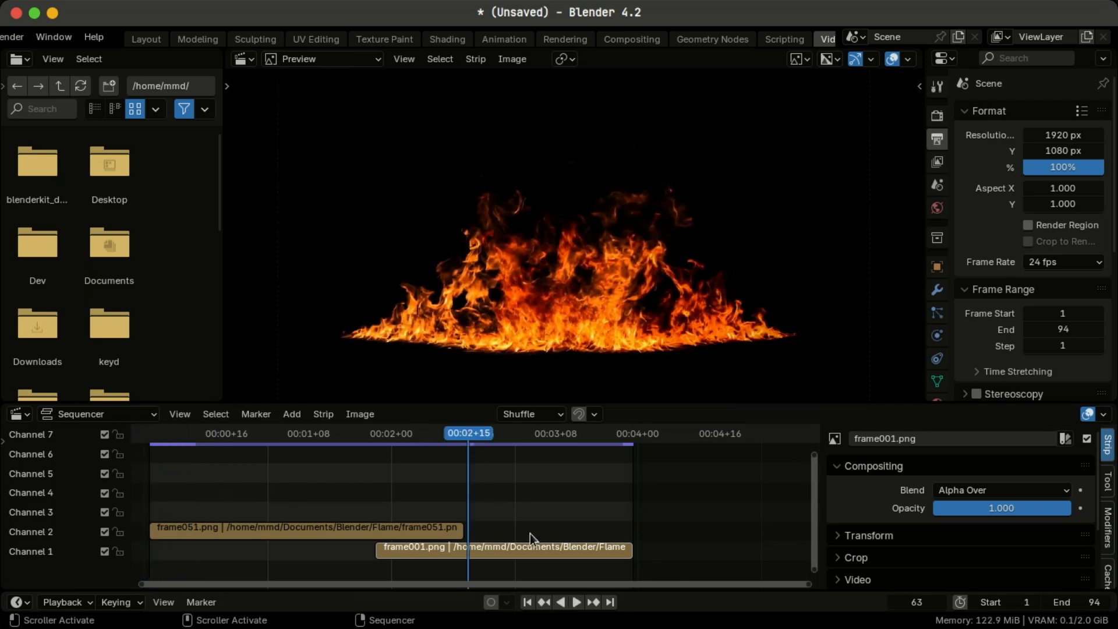
key("space")
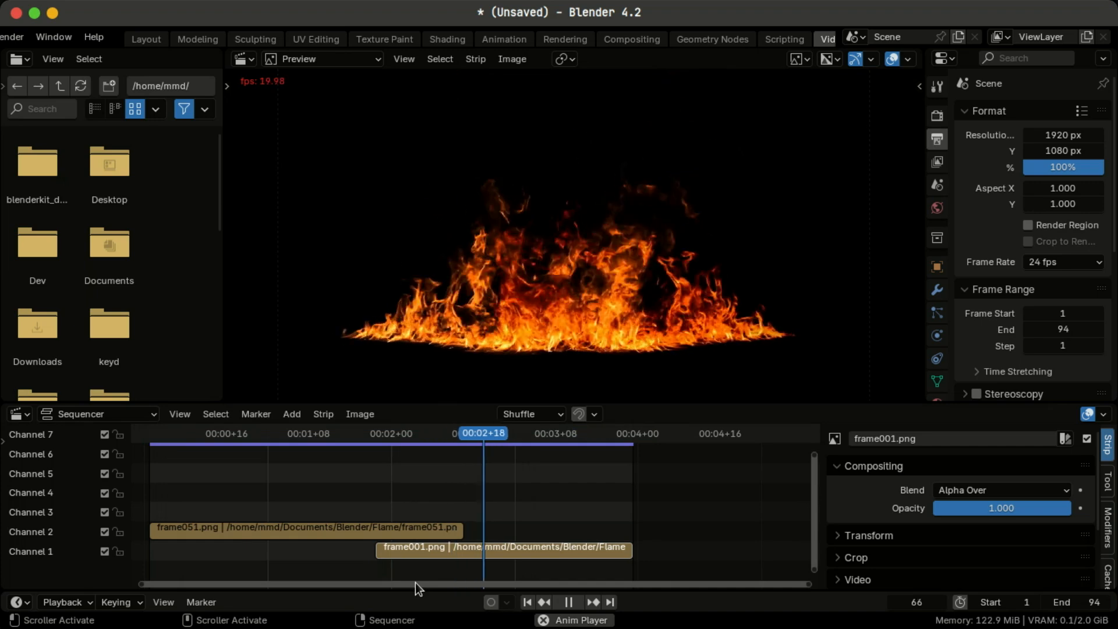
key("space")
mouse_move(466, 439)
left_mouse_down()
mouse_move(443, 442)
mouse_move(477, 442)
mouse_move(441, 454)
mouse_move(468, 453)
left_mouse_up()
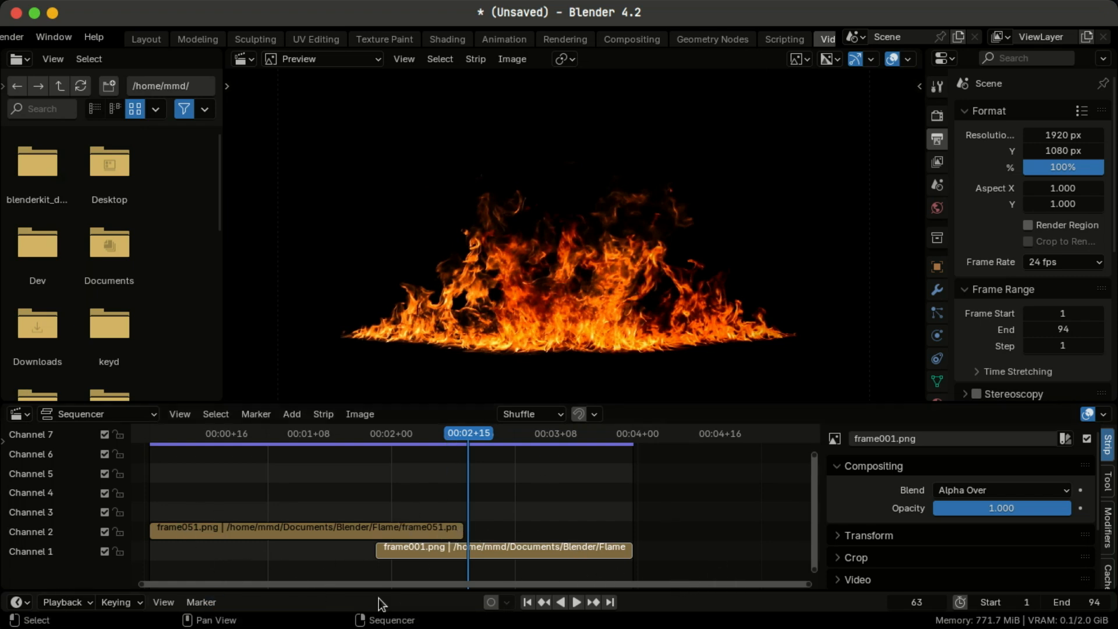
- Set the scene's end frame to 64 and slide the frame001.png strip earlier to start at about 00:00+16
left_click(1084, 602)
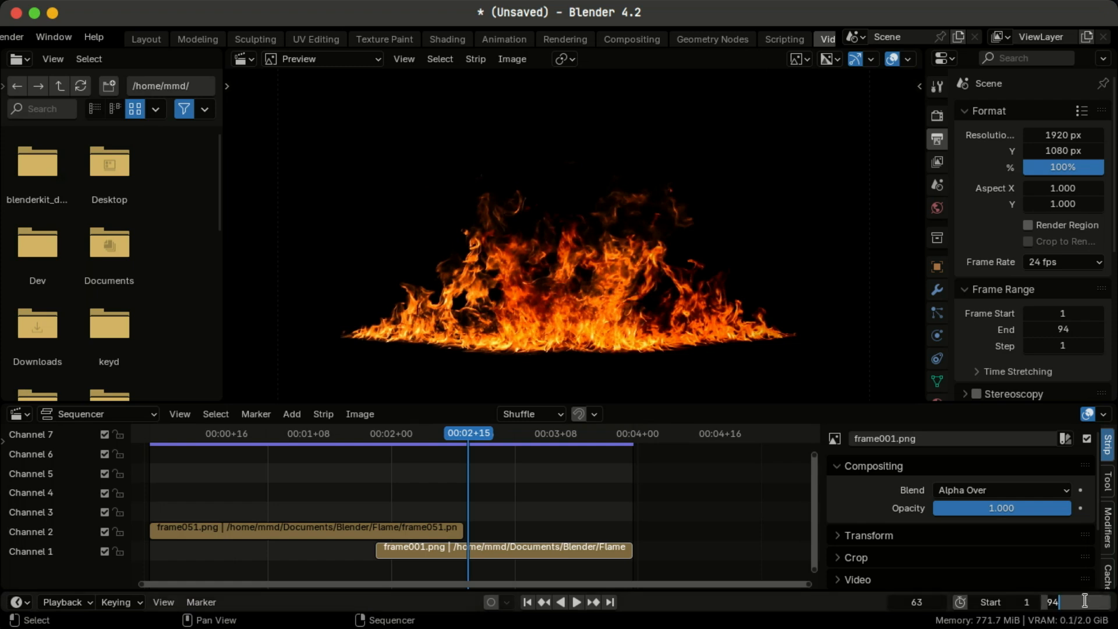
key("Return")
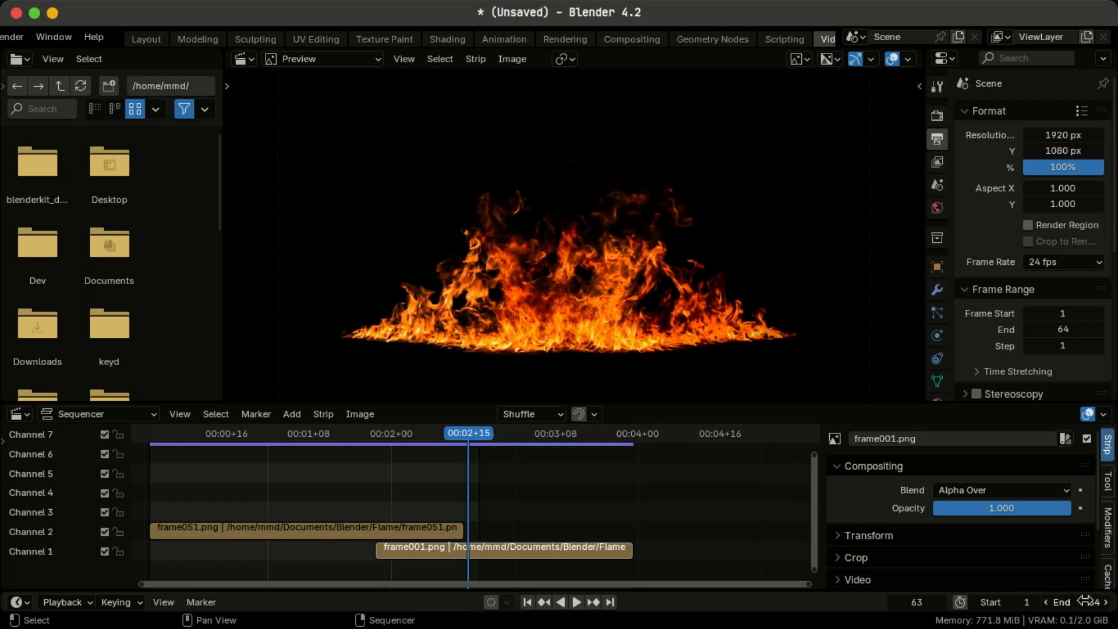
left_click(525, 550)
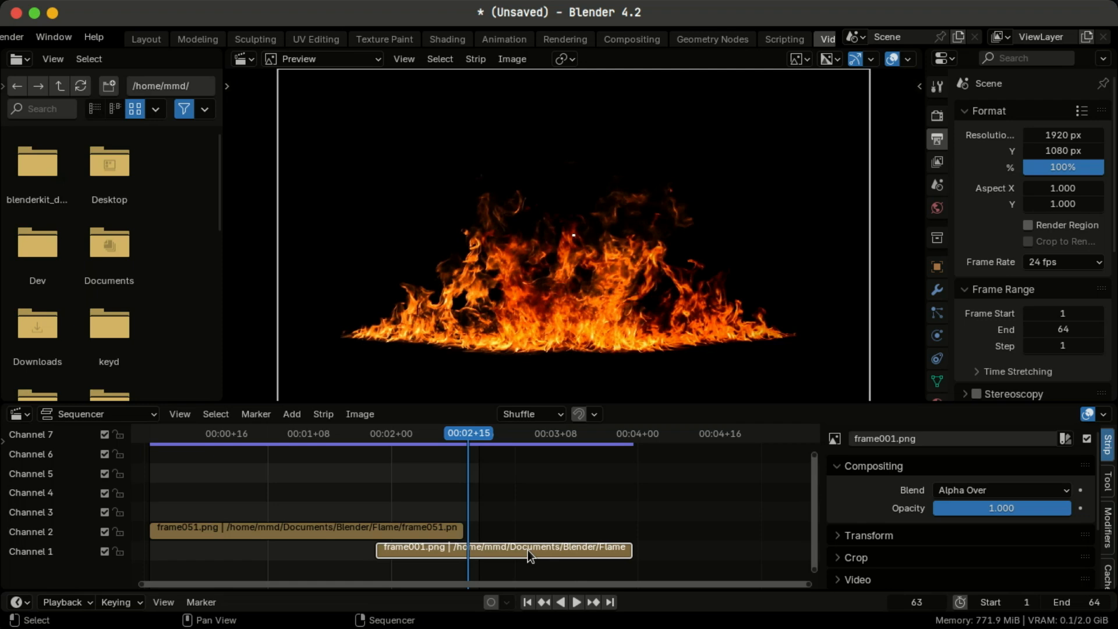
left_click_drag(537, 550, 383, 544)
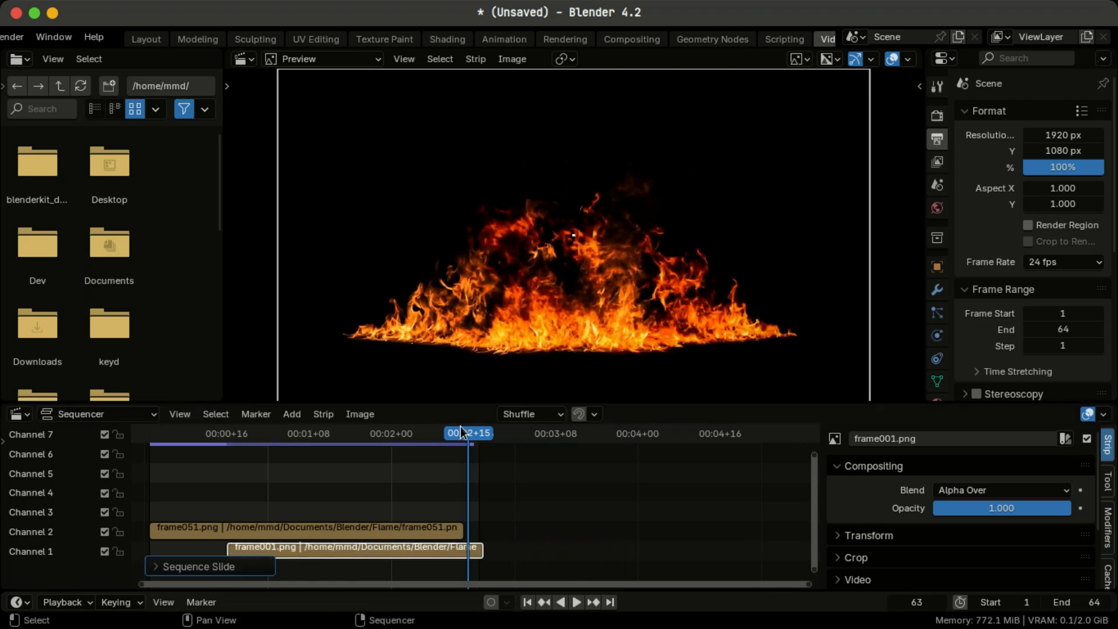
left_click_drag(466, 429, 477, 432)
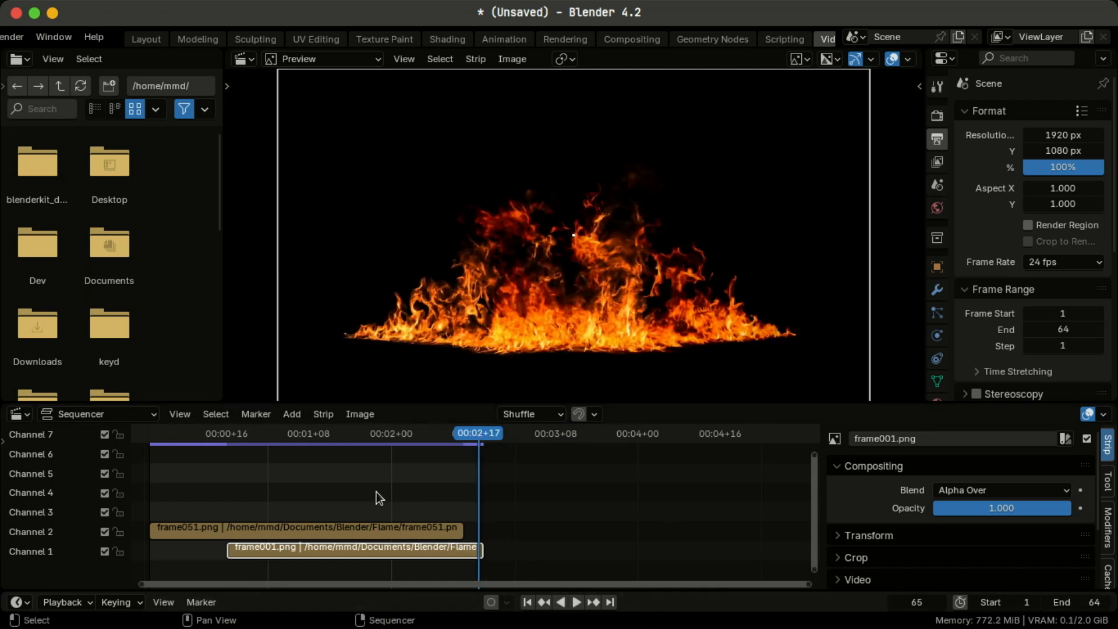
- Keyframe the frame051.png strip's opacity at 1.000 at frame 17, near the start of the overlap
key("Home")
left_click(371, 537)
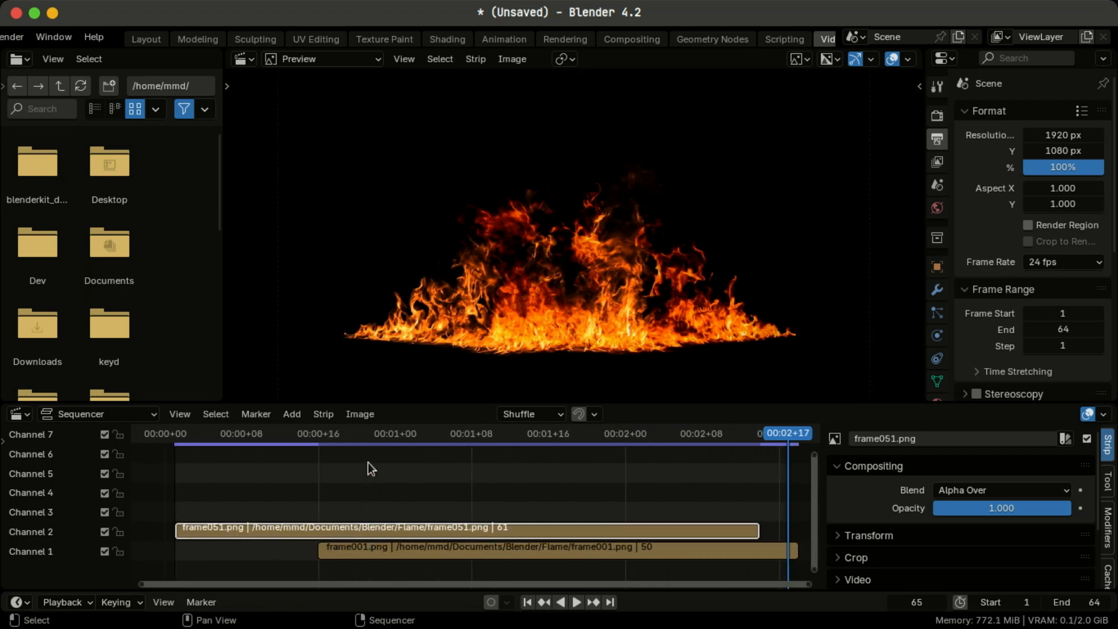
left_click_drag(362, 432, 322, 446)
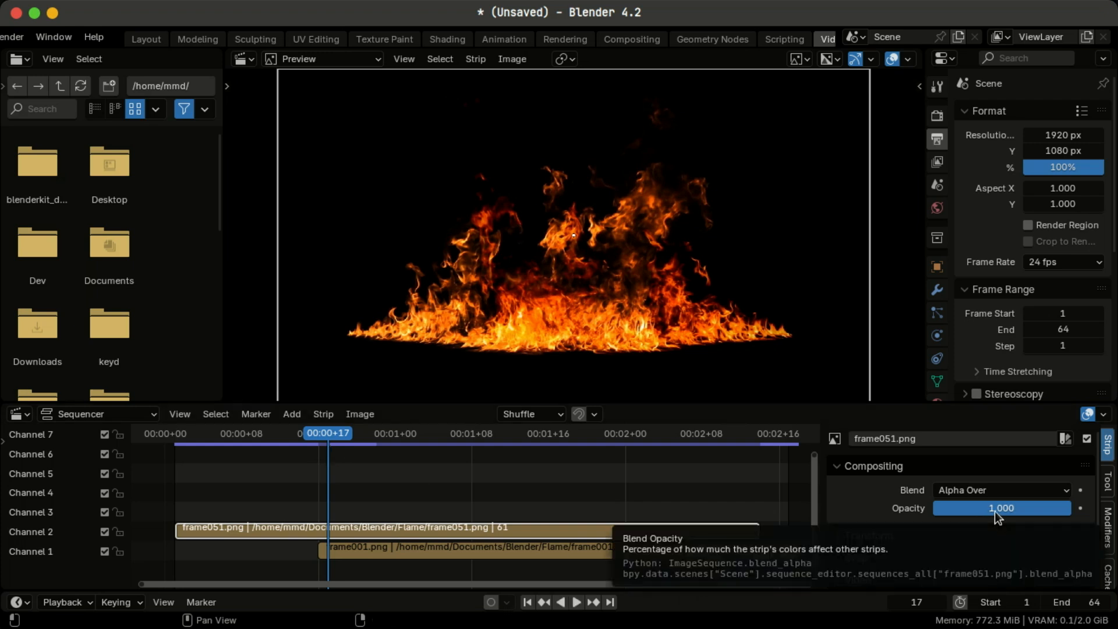
key("i")
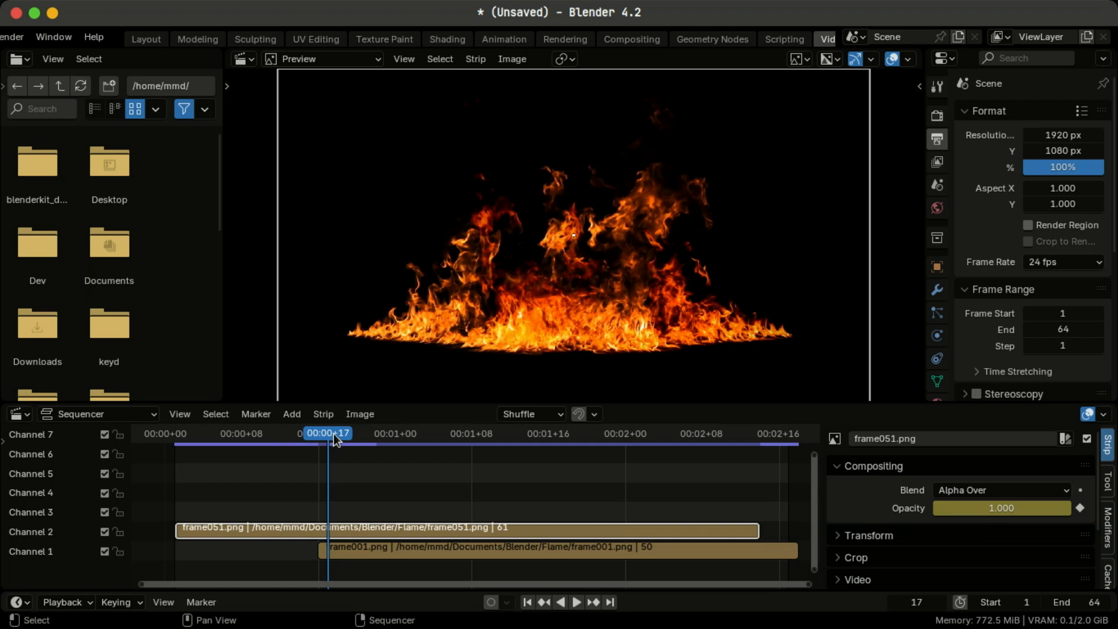
- Set the frame051.png strip's opacity to 0.000 at frame 59 and keyframe it to complete the fade-out
left_click_drag(334, 434, 731, 469)
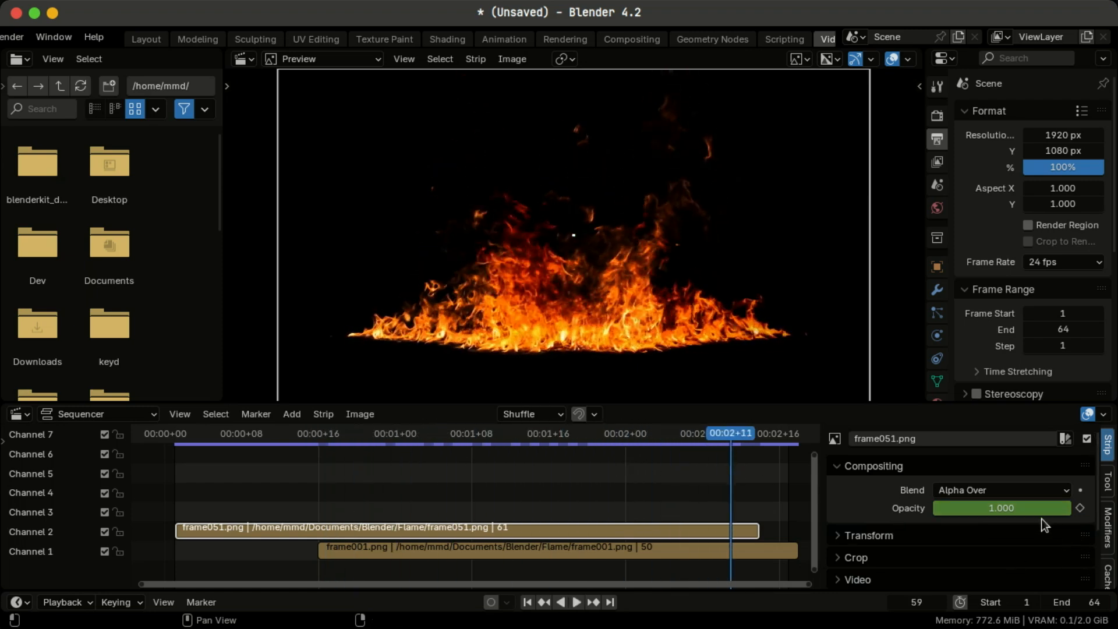
left_click_drag(1040, 510, 954, 503)
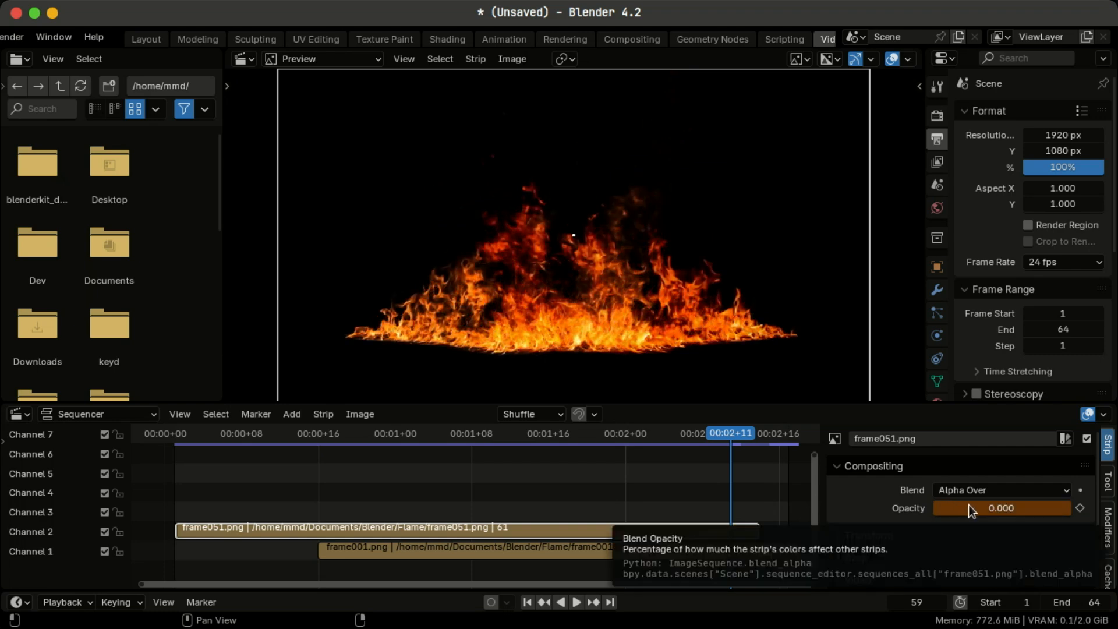
key("i")
scroll(644, 499, "down", 2)
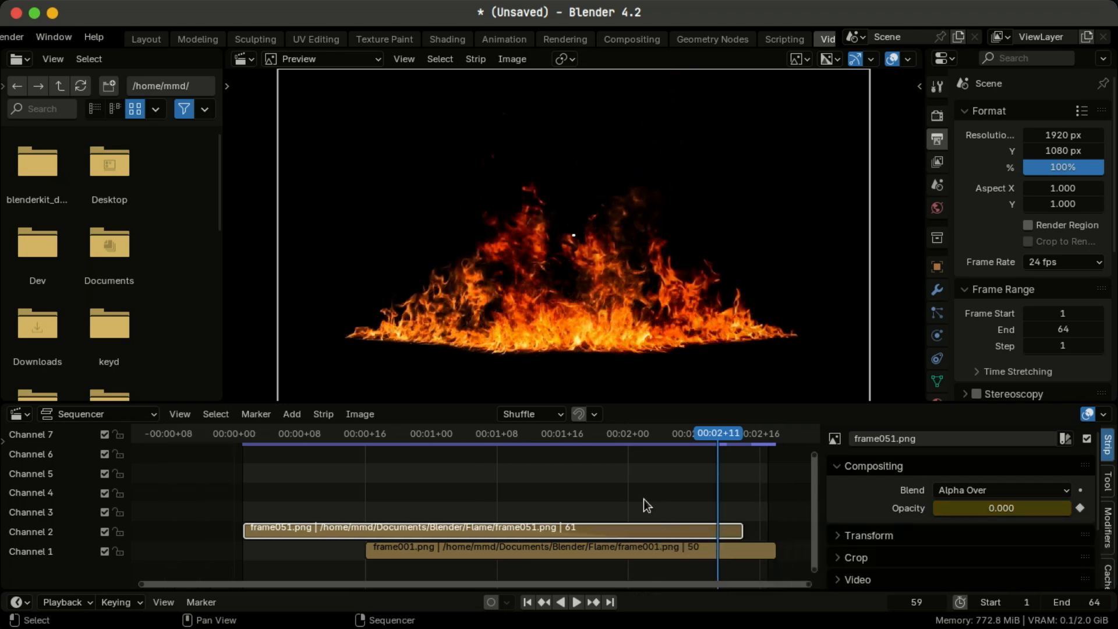
- Play back the sequence to check the crossfade between the two fire strips
key("space")
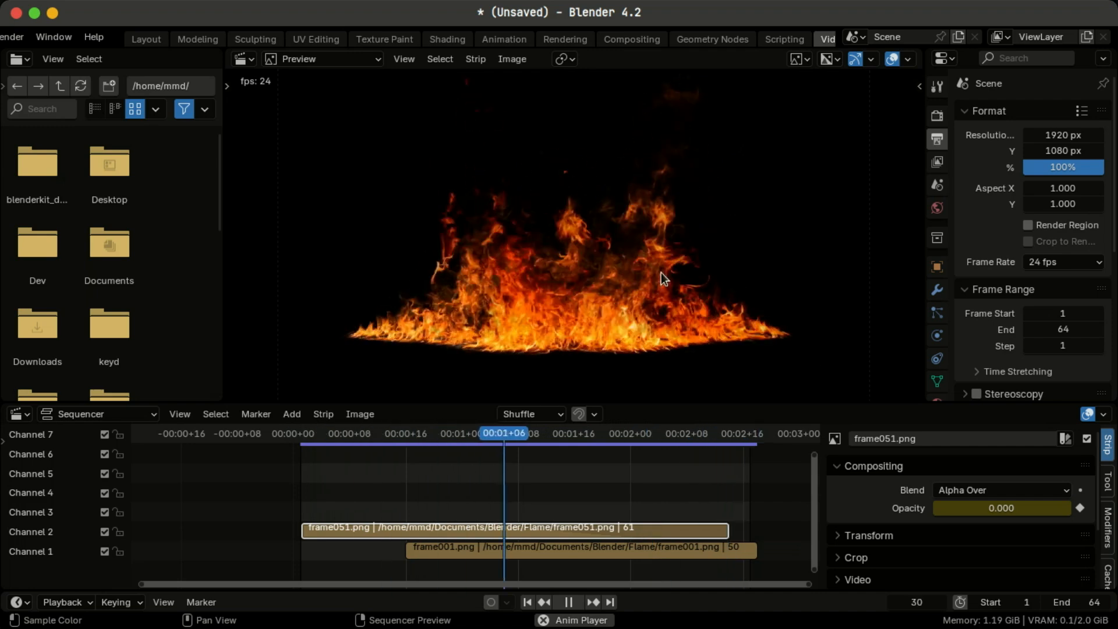
key("space")
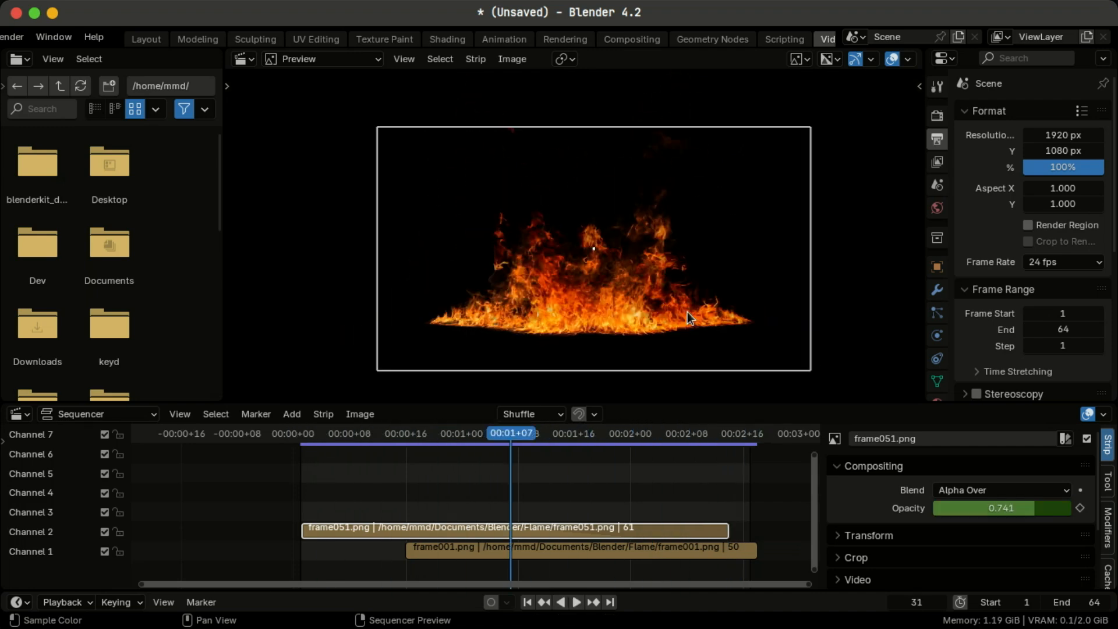
middle_click_drag(659, 274, 633, 288)
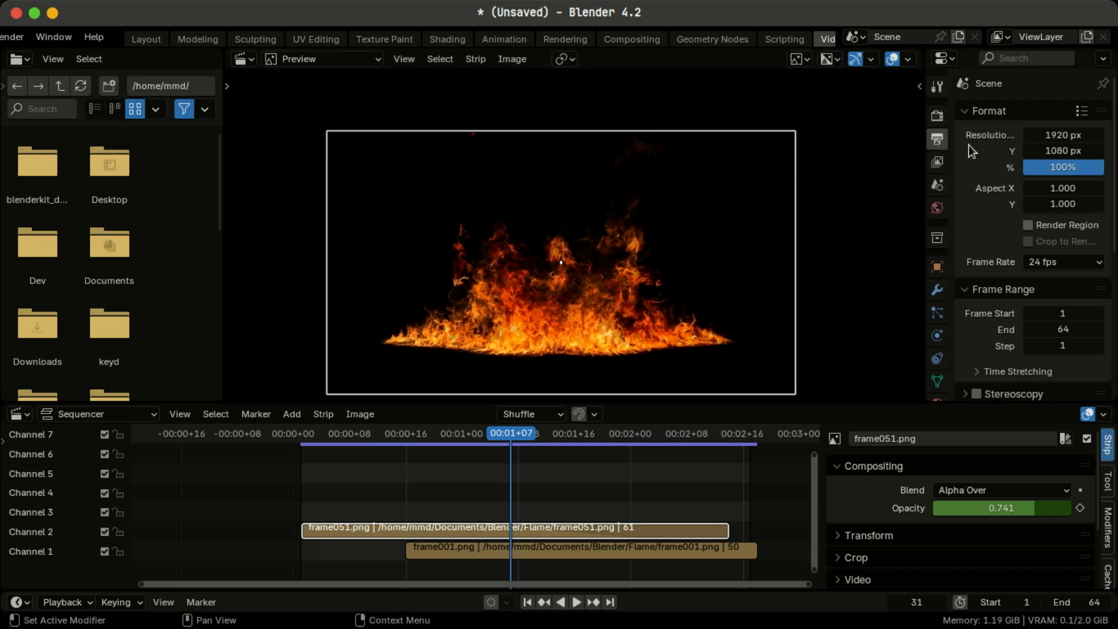
- Set the output resolution to 1024 × 512 px
left_click(1074, 136)
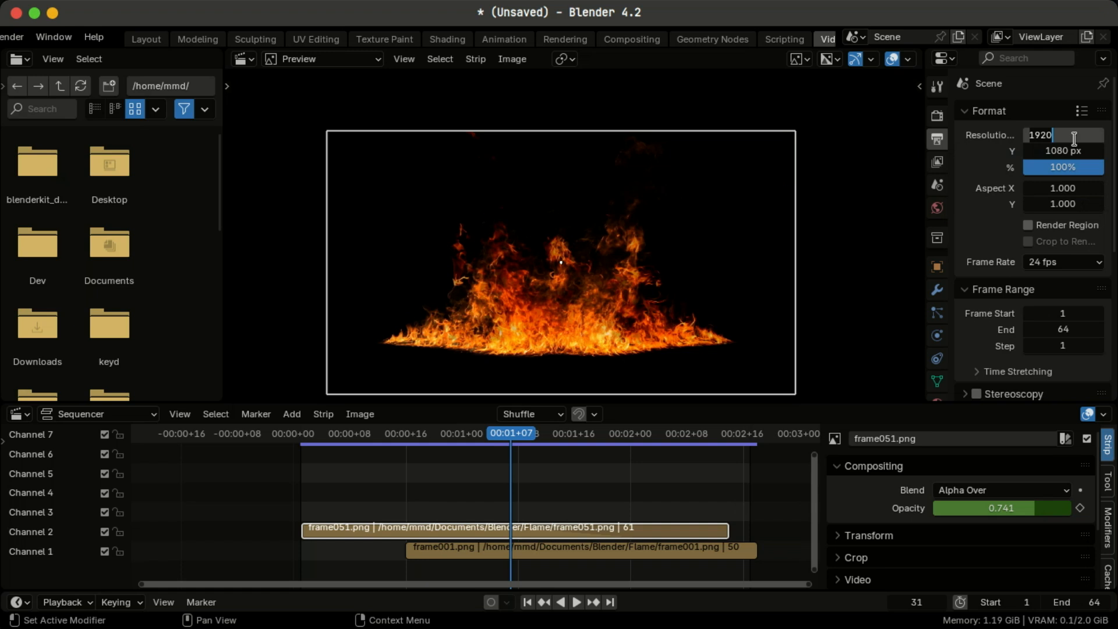
type("1024")
key("Tab")
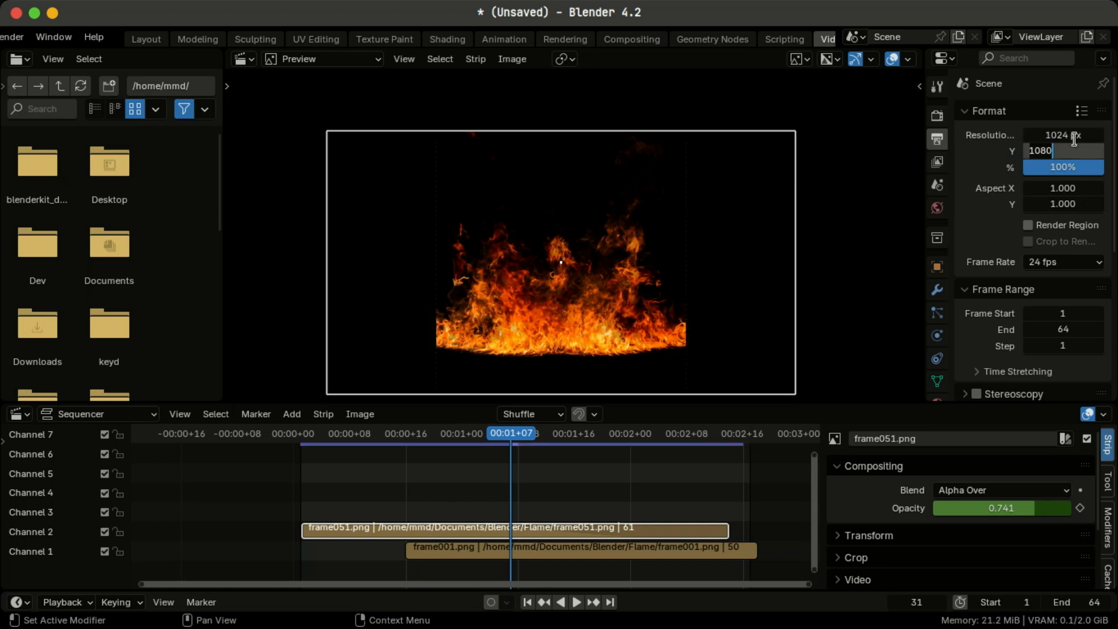
type("512")
key("Return")
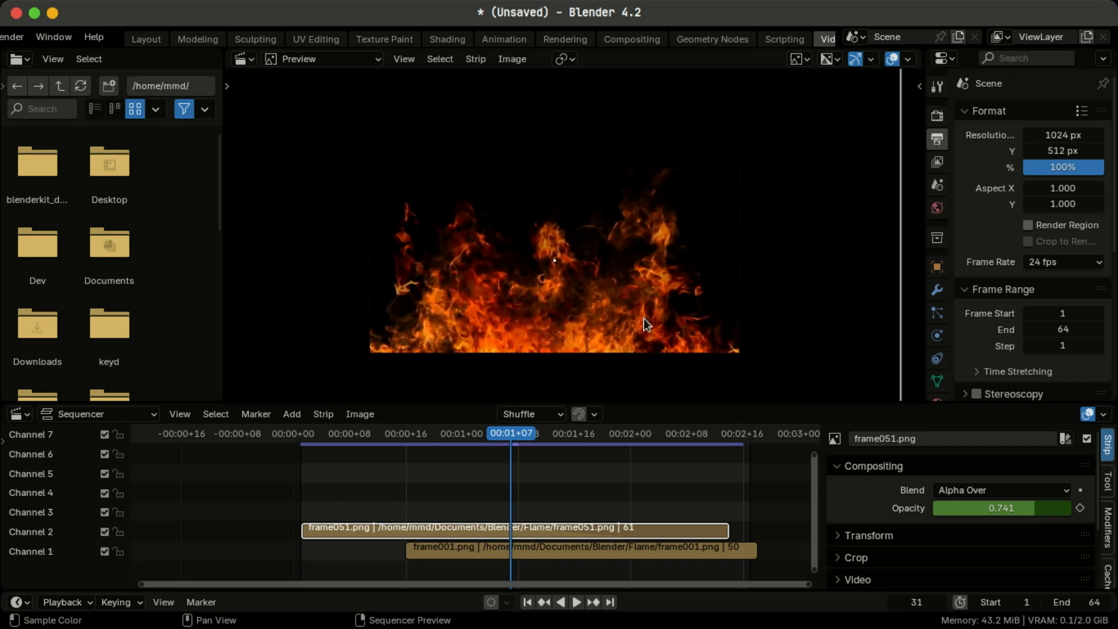
scroll(556, 288, "down", 2)
scroll(612, 368, "down", 2)
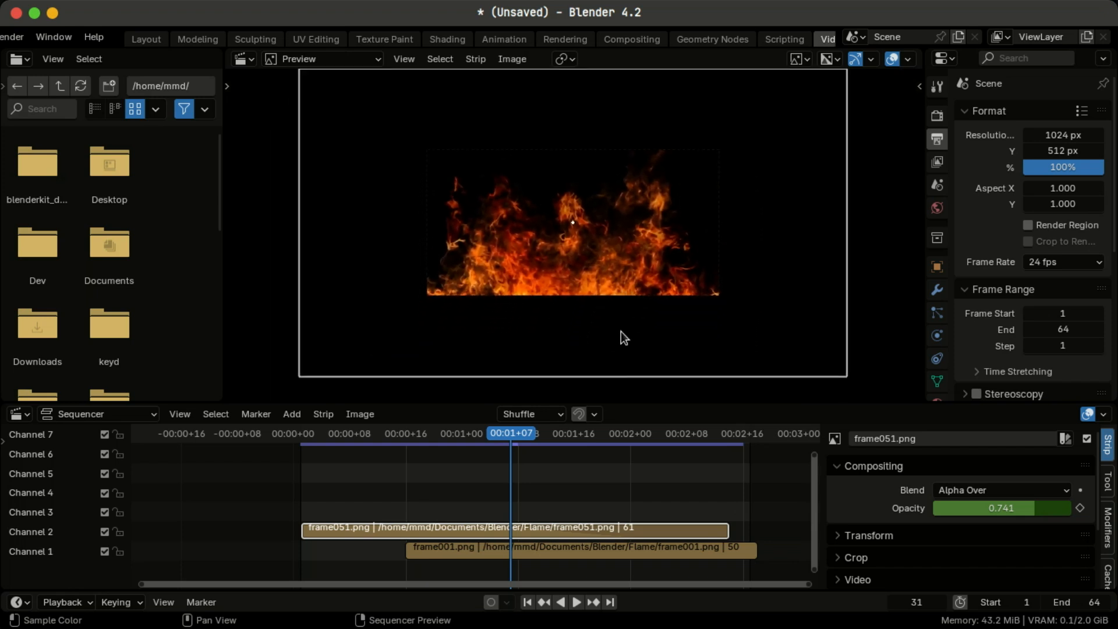
- Select both fire strips and scale them down to about 0.65 so the flame fits the output frame
left_click(564, 554)
left_click(588, 529, "shift")
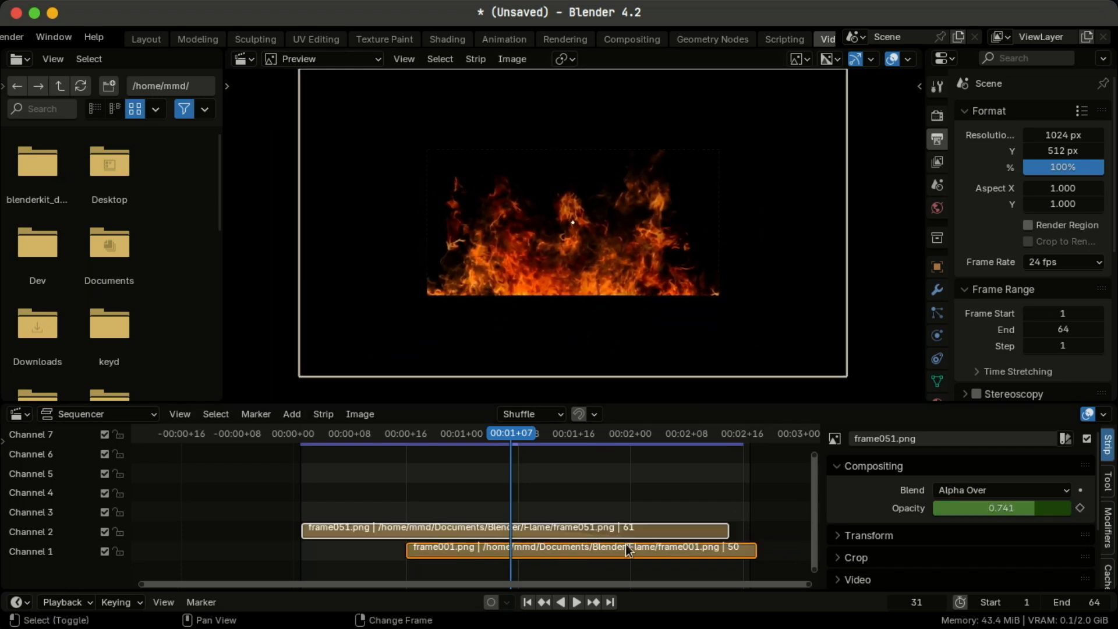
scroll(611, 253, "up", 1)
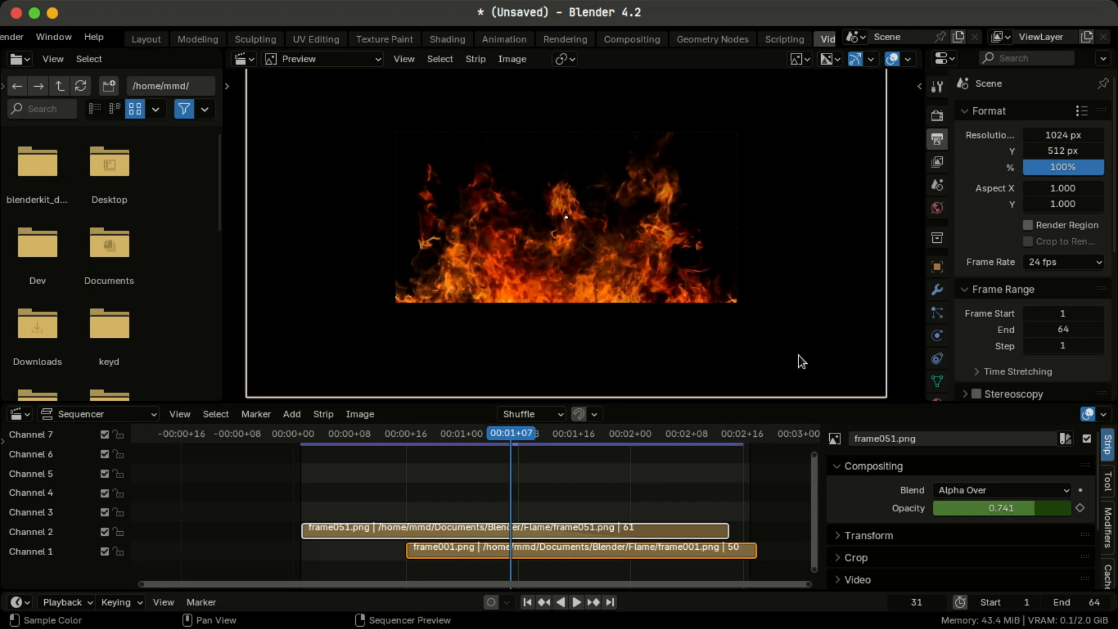
key("s")
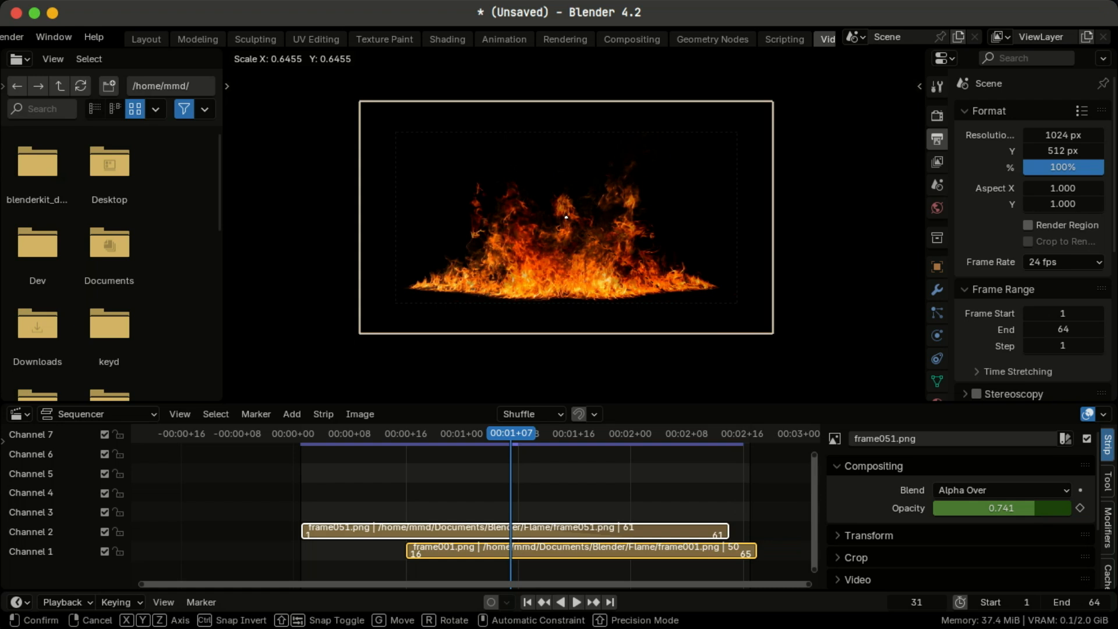
left_click(574, 278)
scroll(574, 279, "up", 3)
scroll(575, 278, "down", 2)
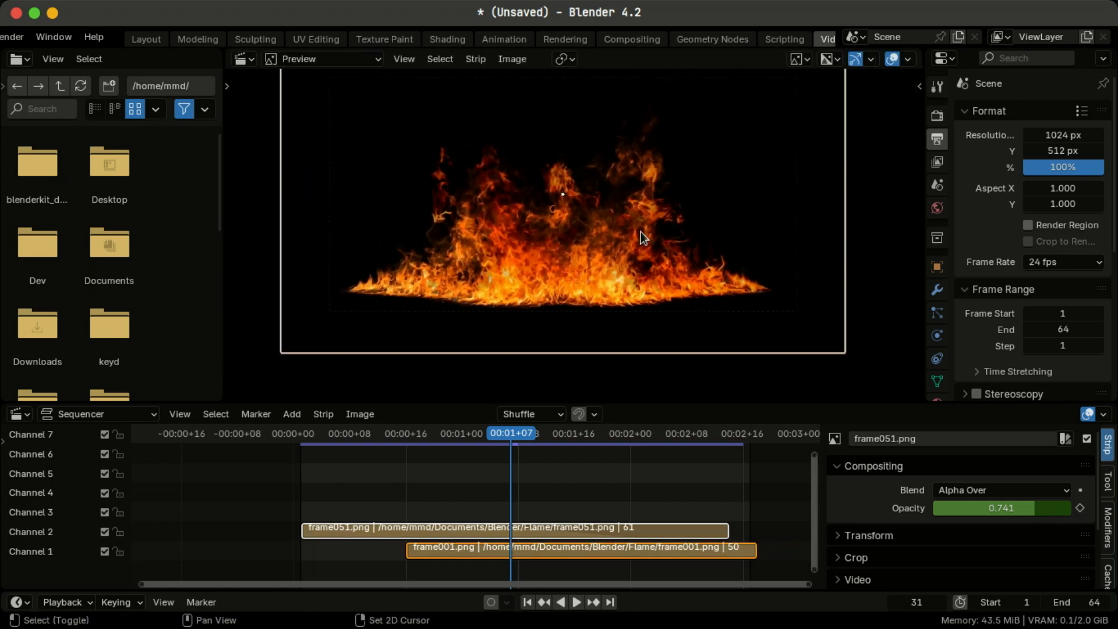
- Shrink both strips slightly further and move them down in two nudges of about 9 and 5 px
middle_click_drag(640, 236, 635, 306)
key("s")
left_click(806, 376)
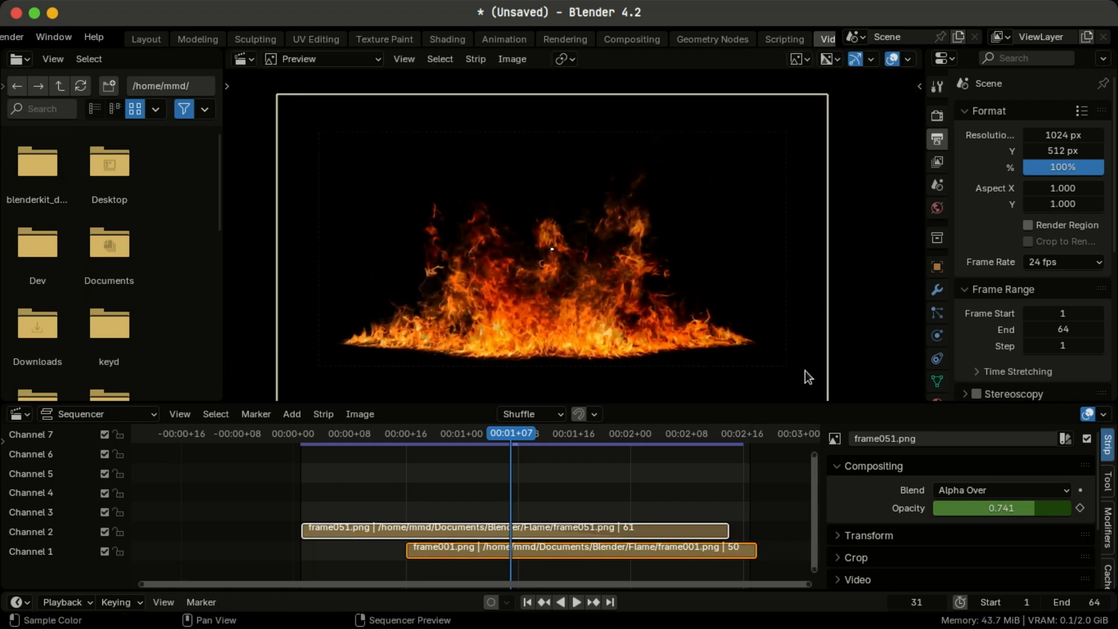
key("g")
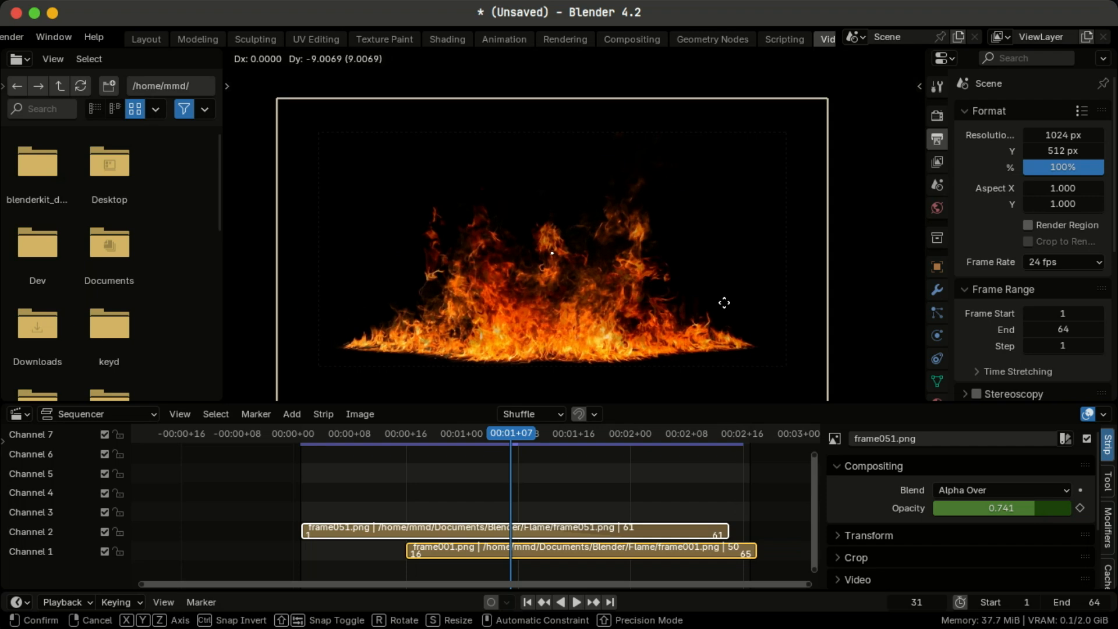
left_click(723, 303)
key("s")
left_click(754, 340)
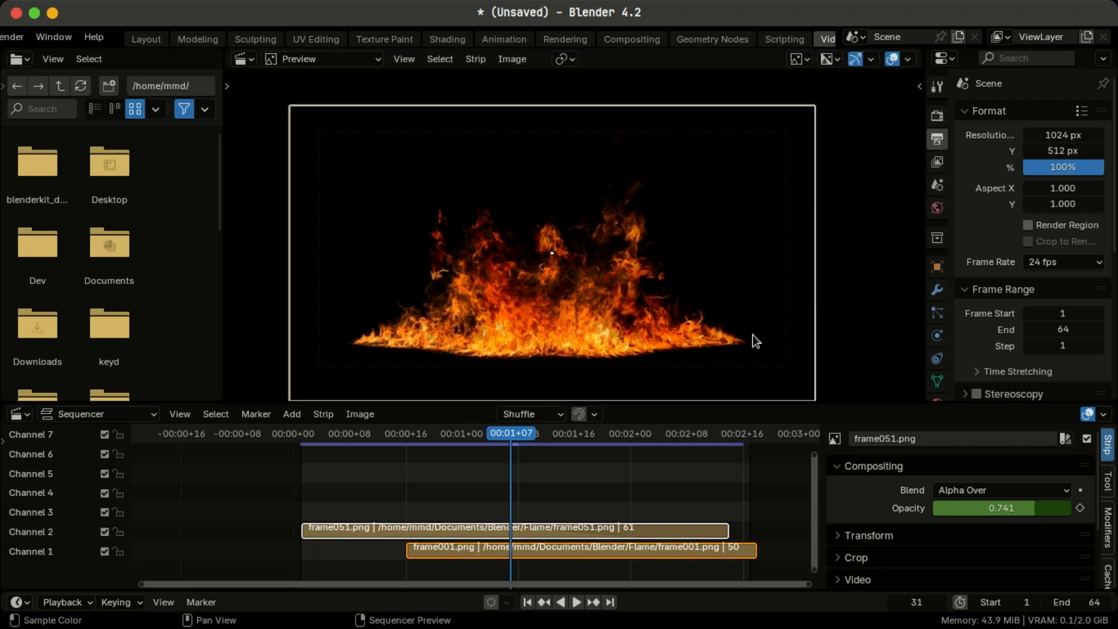
key("s")
left_click(756, 336)
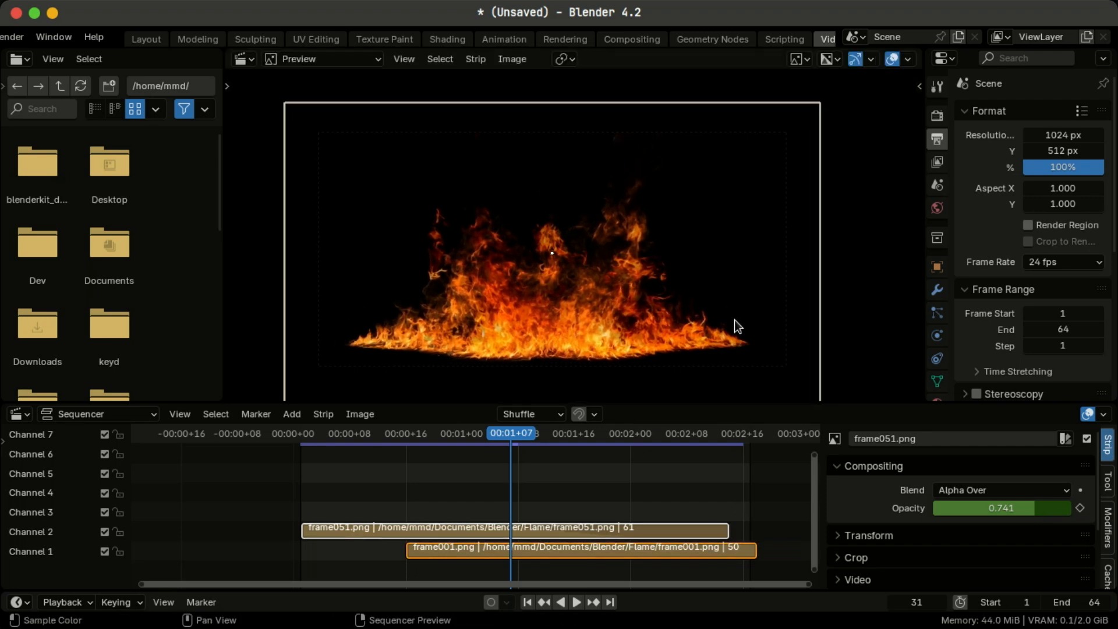
key("g")
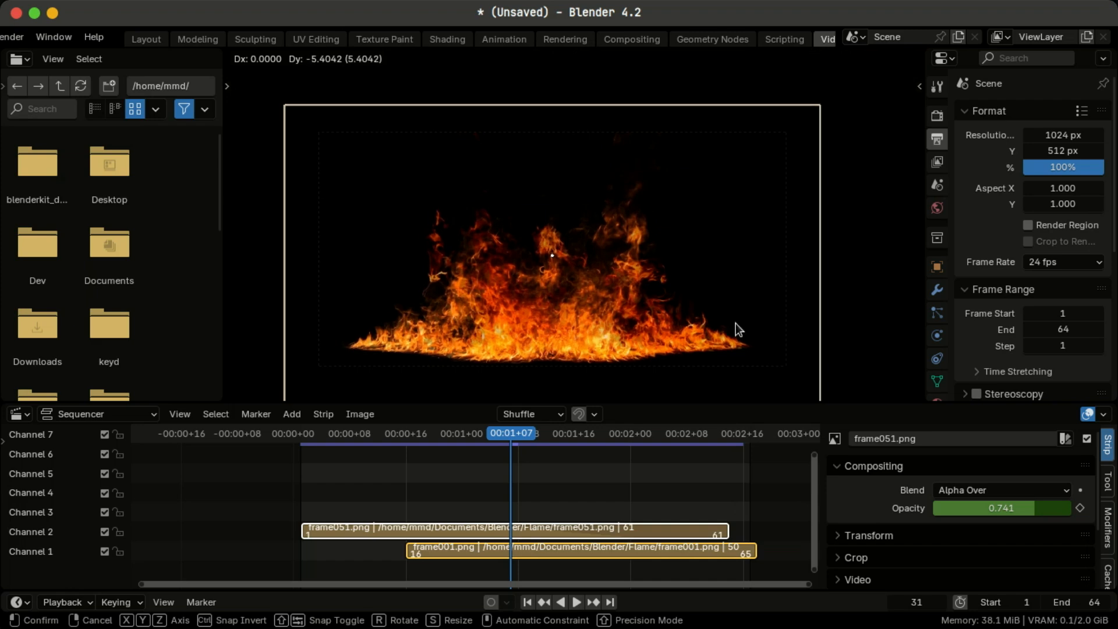
left_click(739, 329)
- Play back the resized loop and examine the flame tips at the frame's upper edge at frame 24
left_click(496, 473)
key("space")
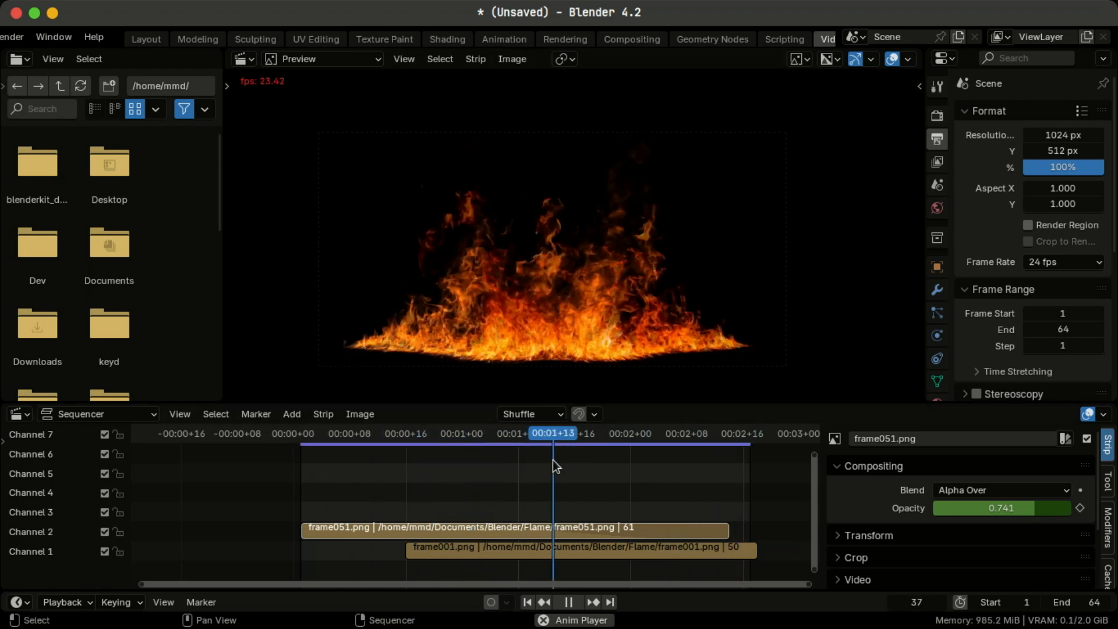
key("space")
left_click_drag(492, 437, 461, 436)
scroll(604, 185, "up", 6)
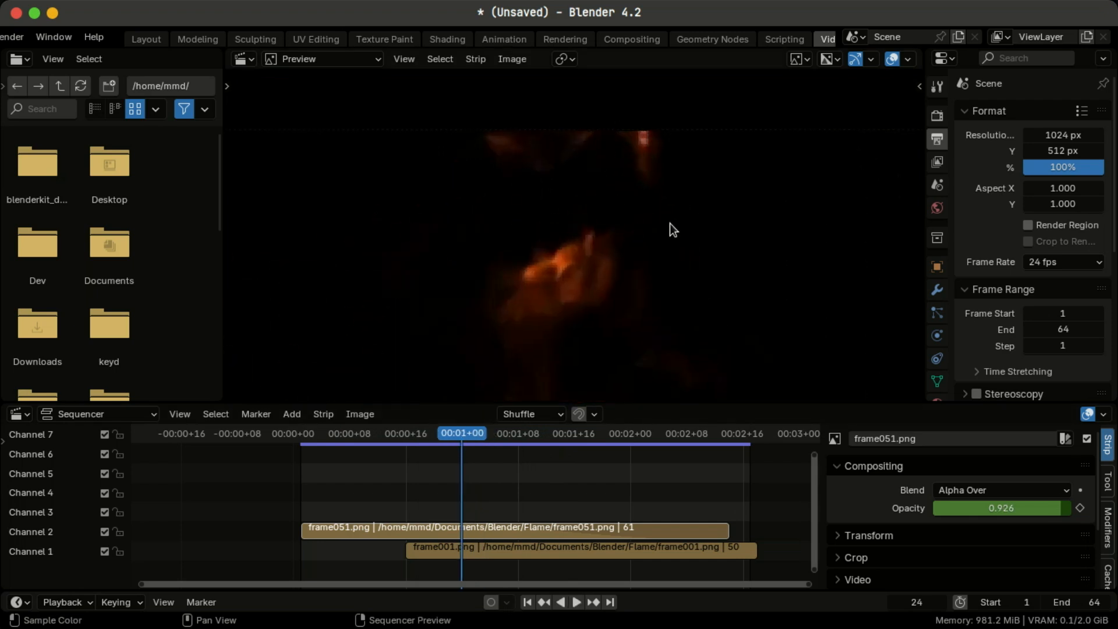
scroll(642, 268, "down", 5)
- Scale the frame001.png and frame051.png strips together to about 0.87 to keep the flame tips inside the frame
left_click(575, 551)
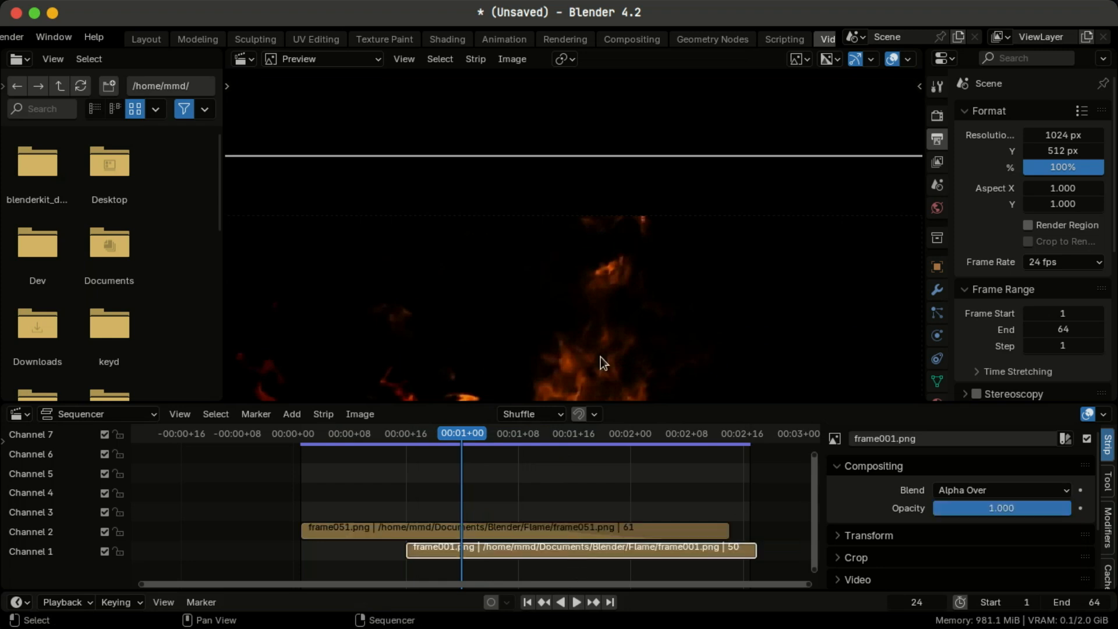
scroll(643, 296, "down", 3)
middle_click_drag(680, 311, 720, 201, "shift")
scroll(722, 224, "down", 3)
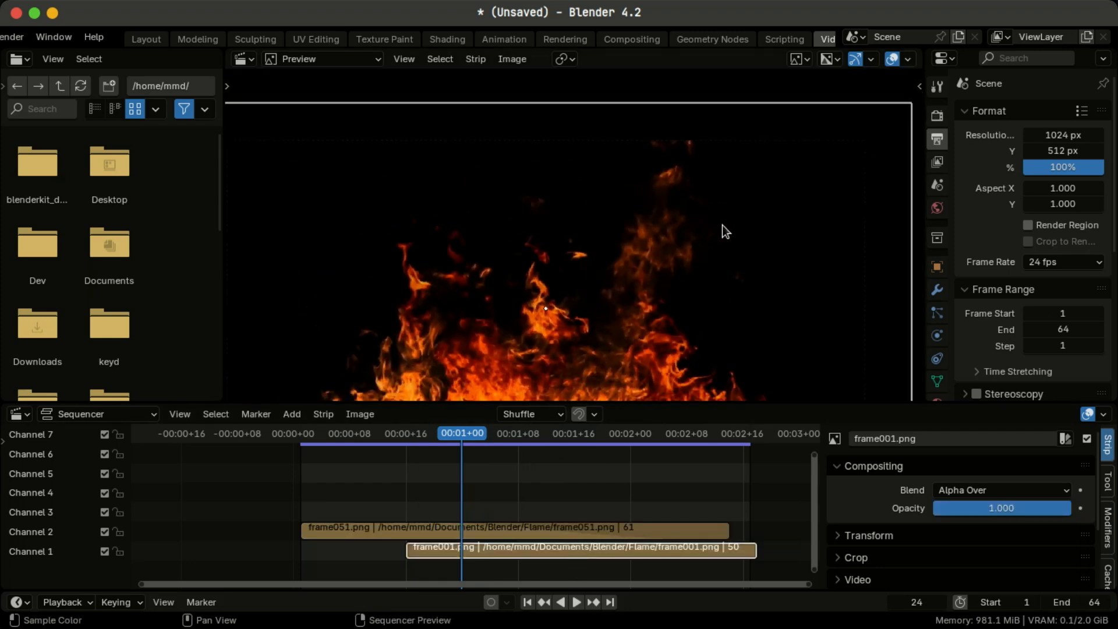
scroll(722, 225, "down", 1)
key("s")
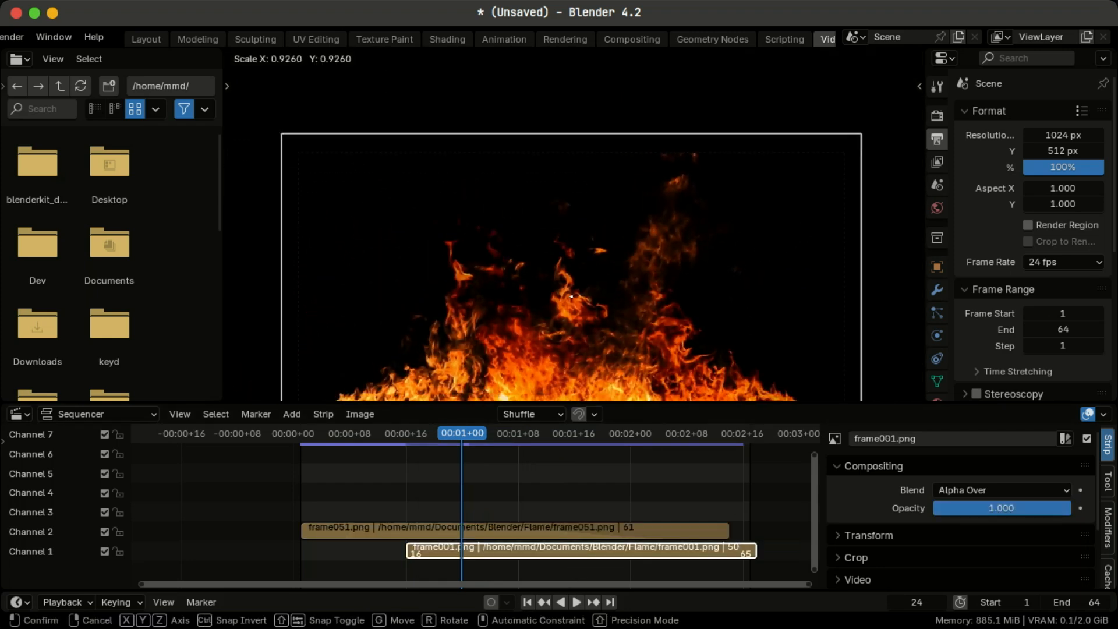
key("Escape")
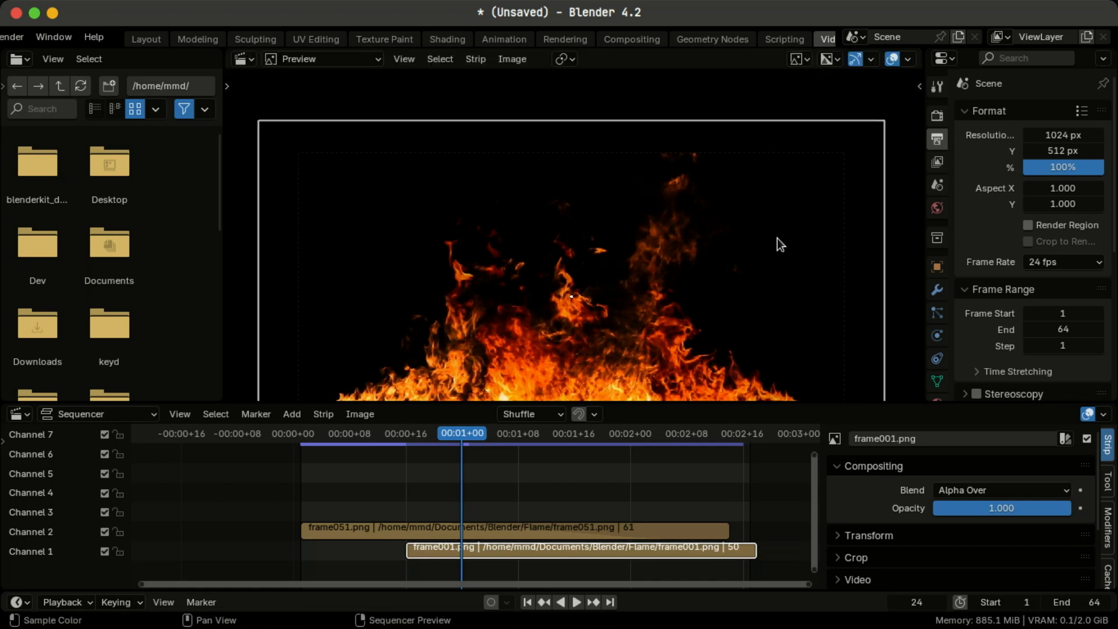
left_click(564, 530)
key("s")
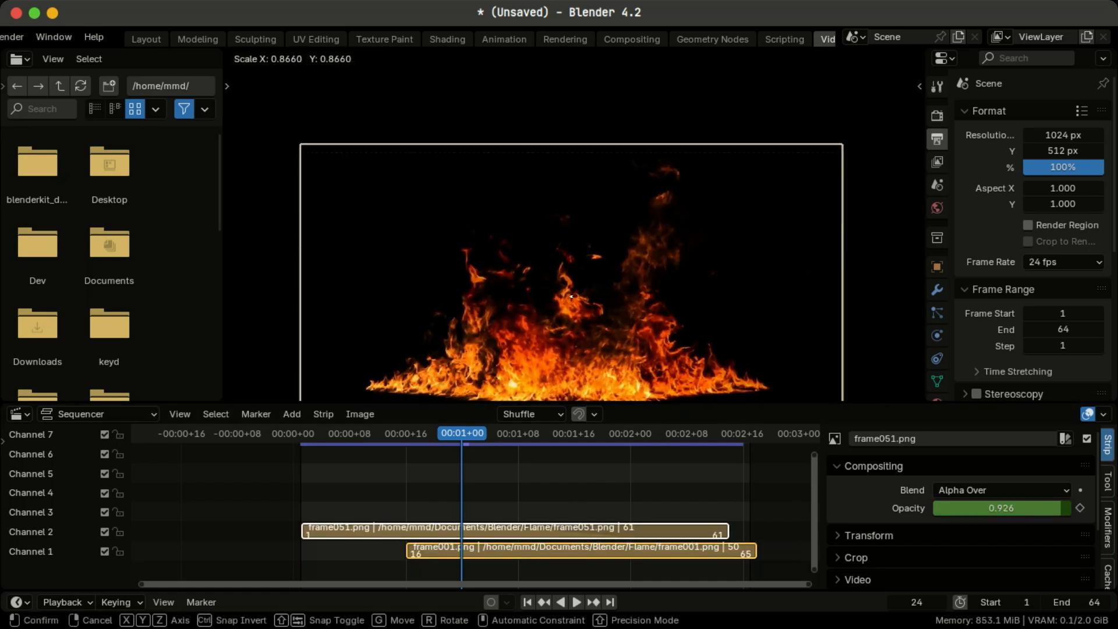
left_click(675, 169)
scroll(674, 169, "up", 8)
scroll(660, 160, "down", 6)
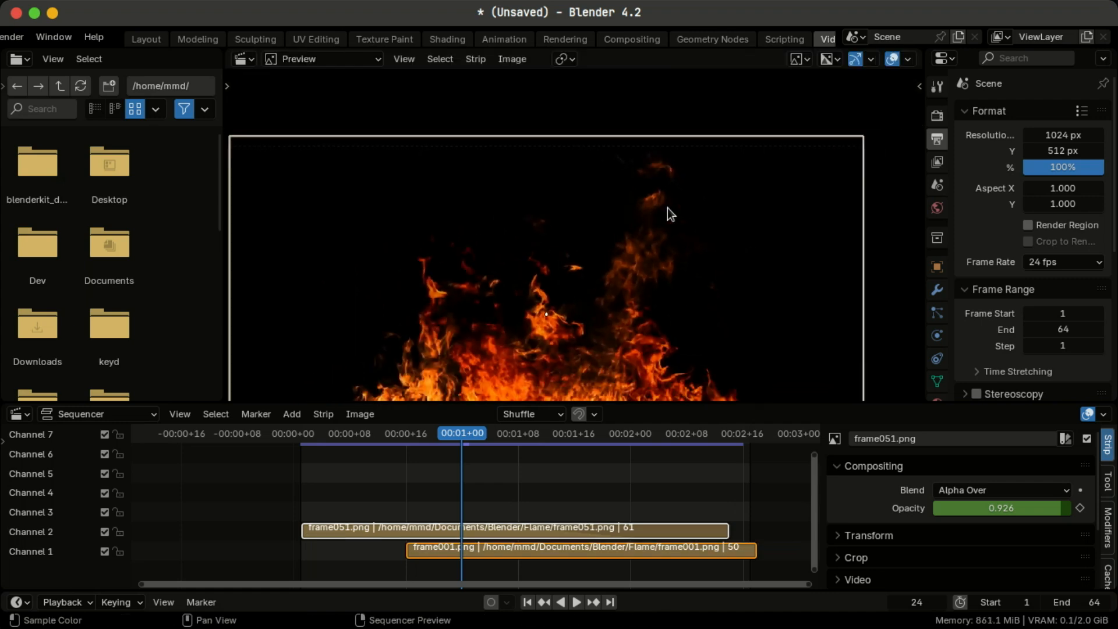
- Enlarge both strips slightly and shift them down about 23 px along the Y axis
middle_click_drag(720, 360, 730, 154, "shift")
scroll(728, 195, "down", 3)
middle_click_drag(722, 230, 709, 389, "shift")
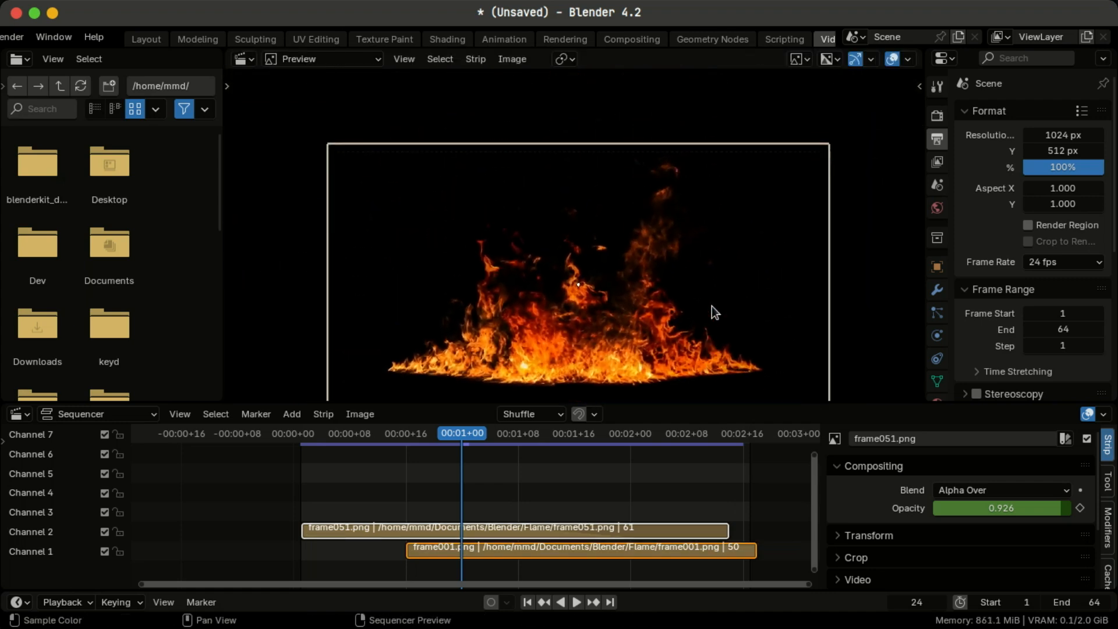
key("s")
left_click(710, 297)
middle_click_drag(710, 297, 698, 241, "shift")
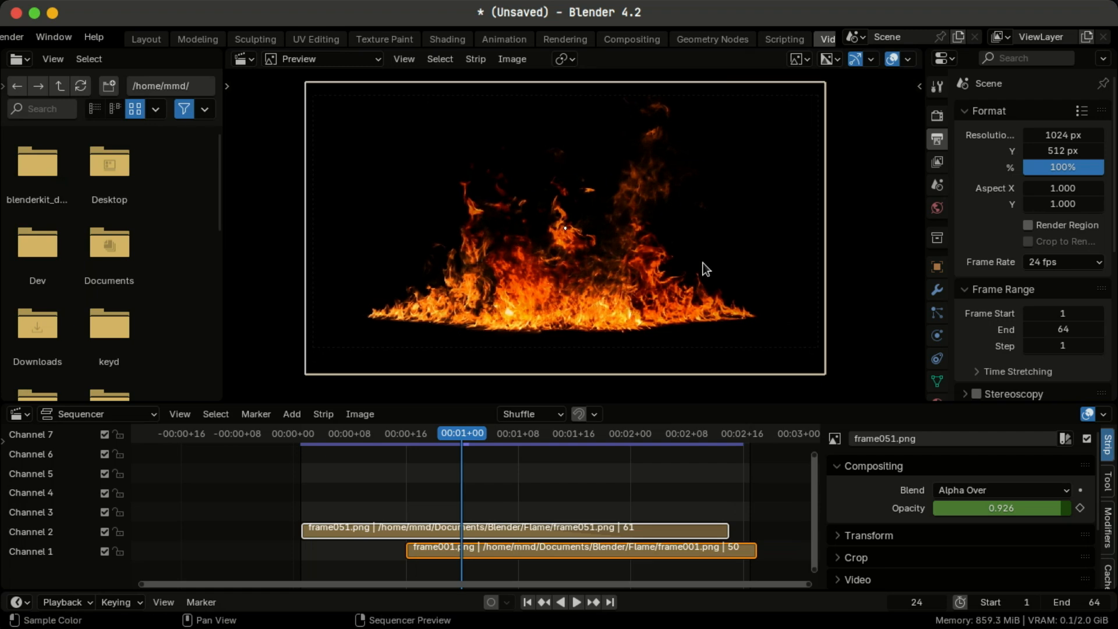
key("g")
key("y")
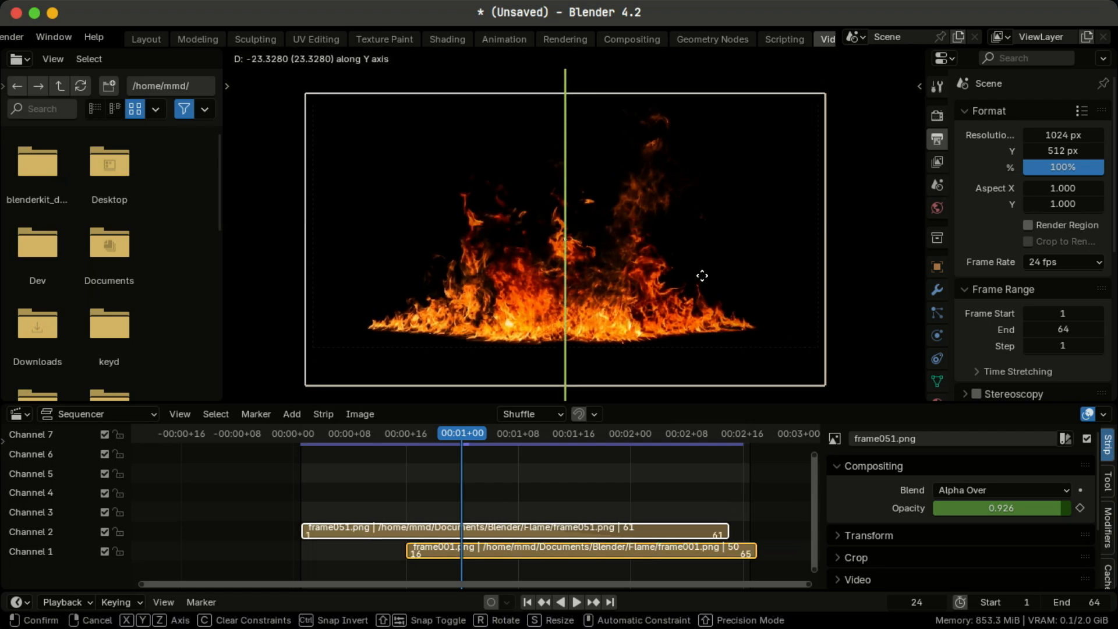
left_click(706, 277)
key("s")
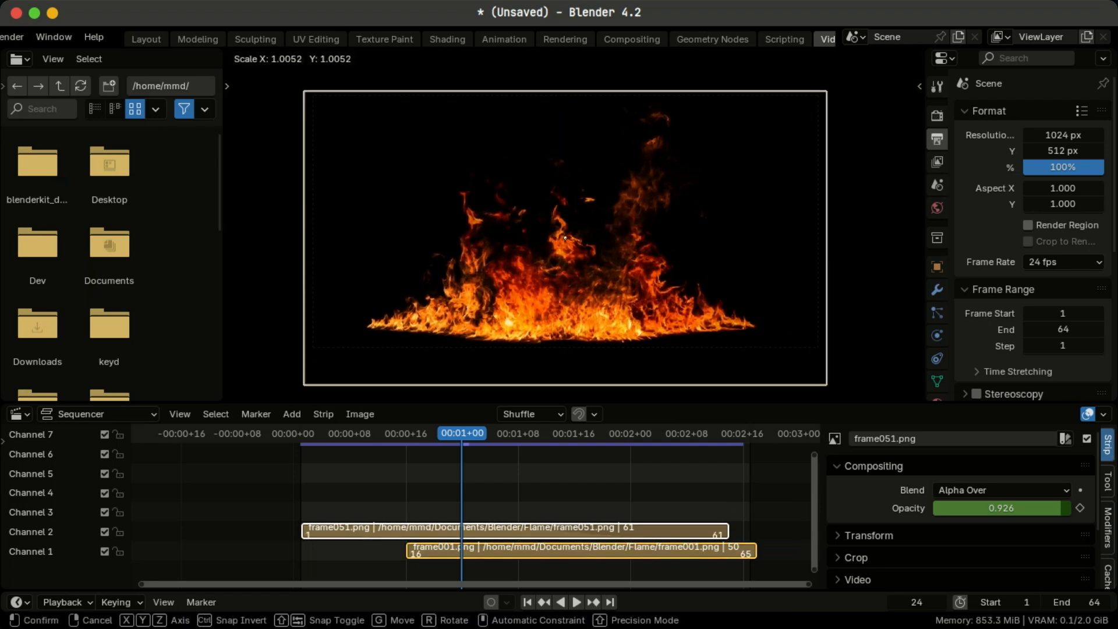
left_click(713, 277)
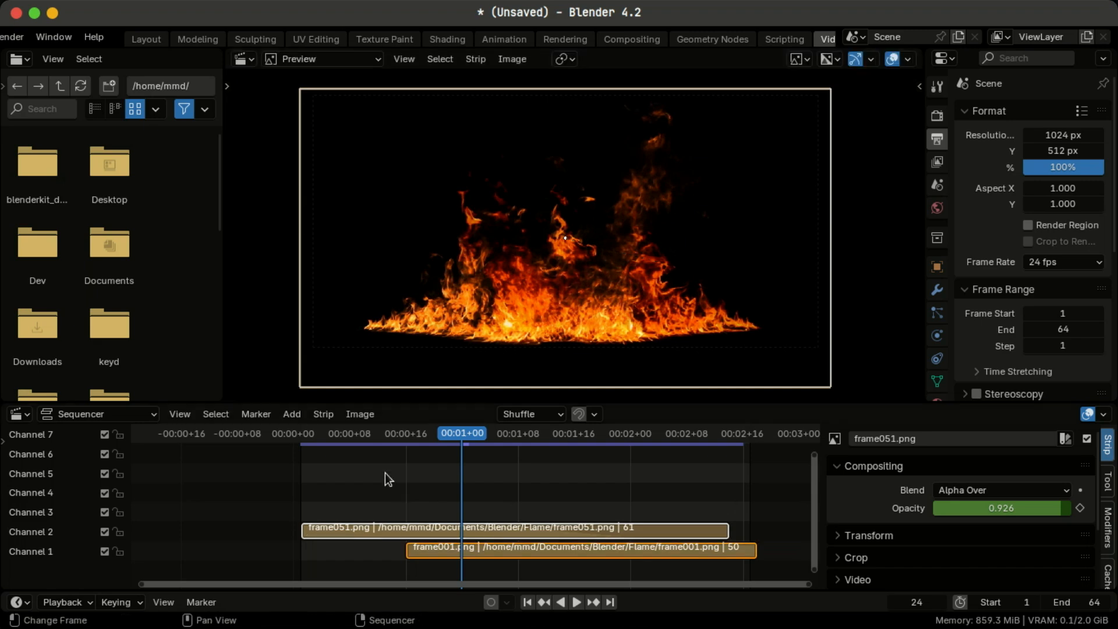
- Play back the loop to check the repositioned flames
key("space")
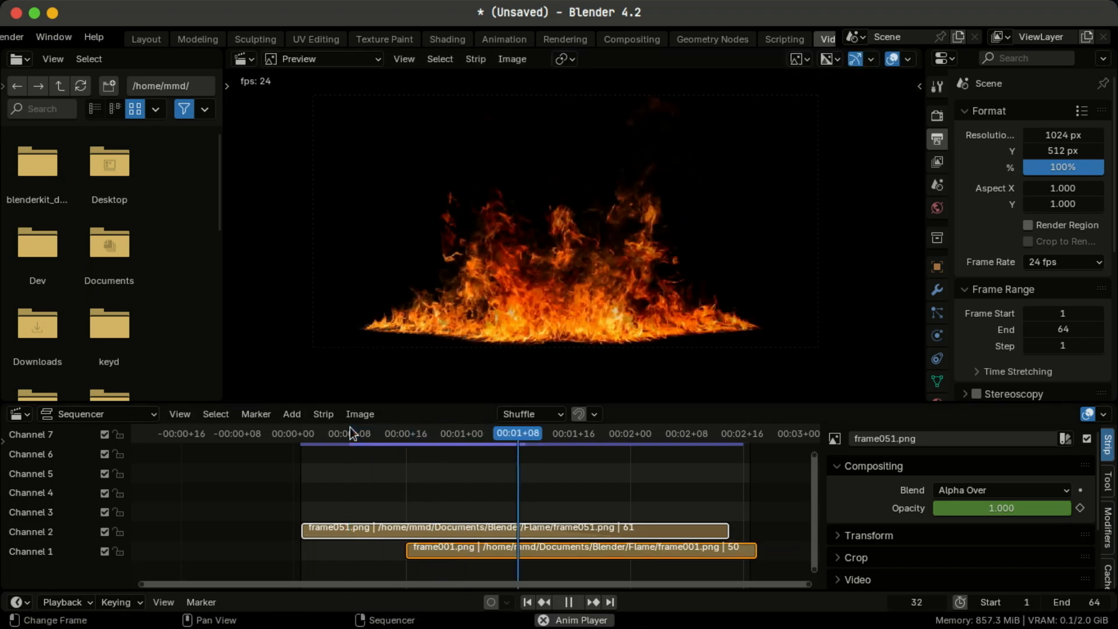
key("space")
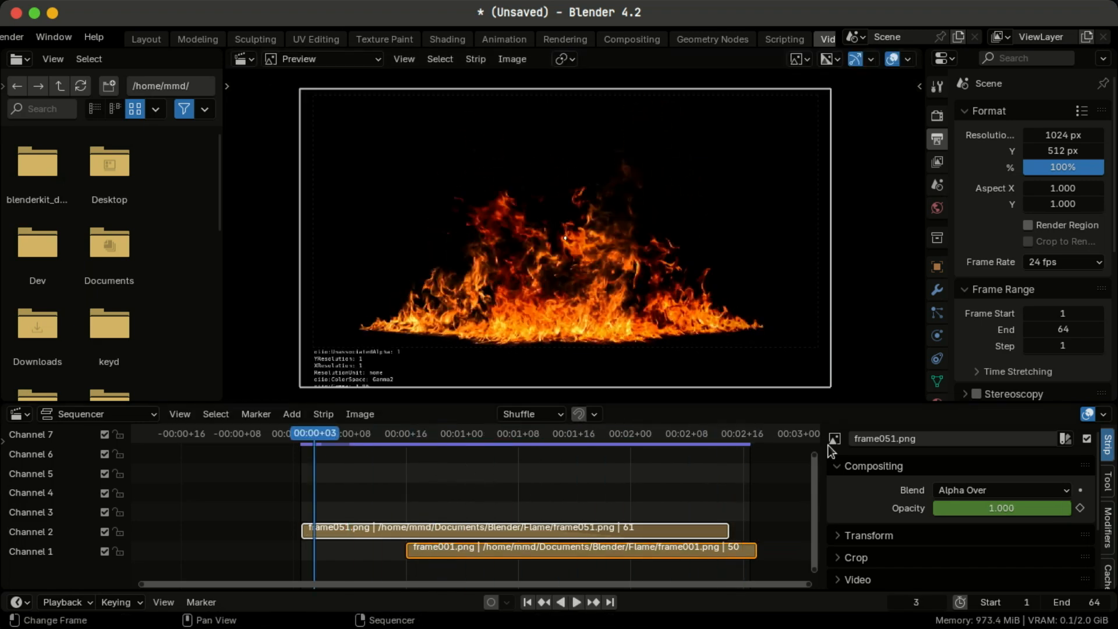
- Set the render output to the Targa file format with RGB color
scroll(964, 250, "down", 8)
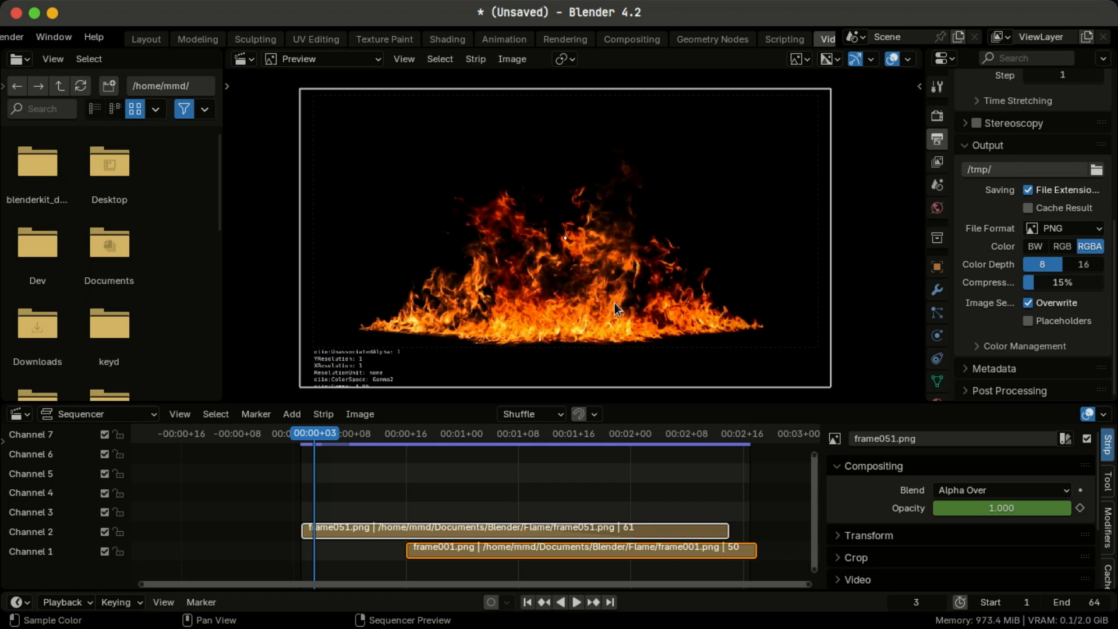
left_click(1066, 249)
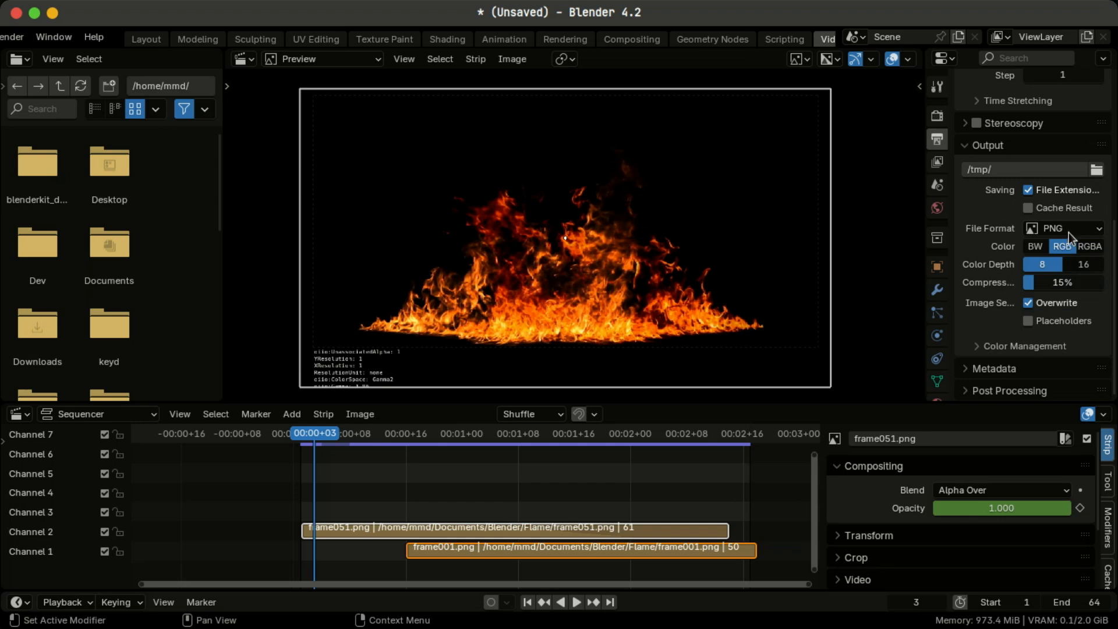
left_click(1069, 229)
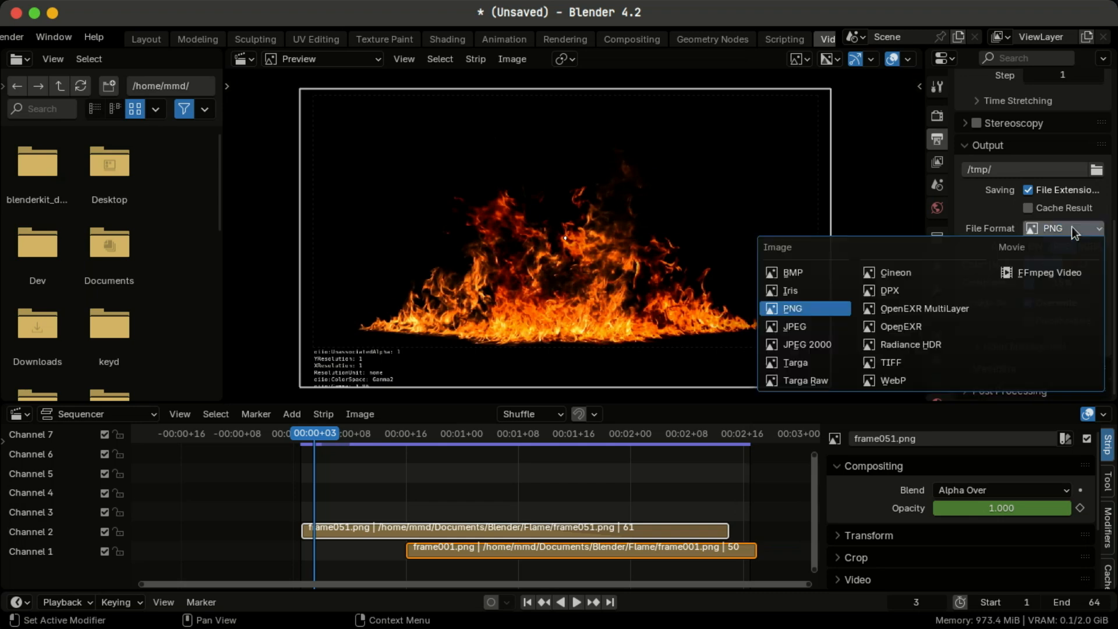
left_click(823, 360)
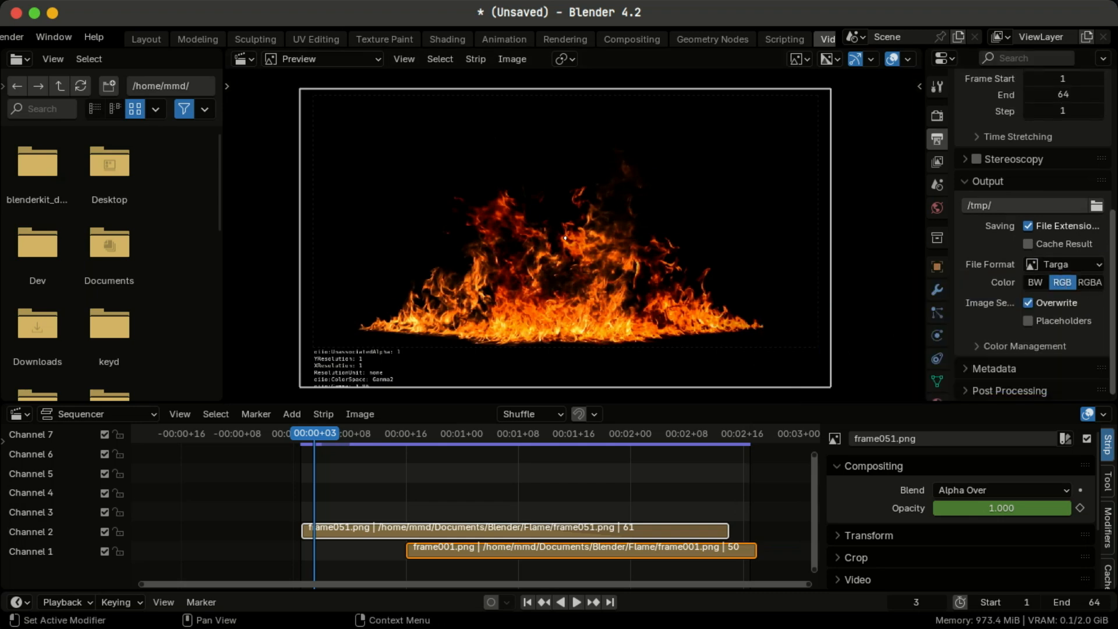
- Create a folder named Looped inside the Flame directory and set it as the render output path
left_click(1095, 205)
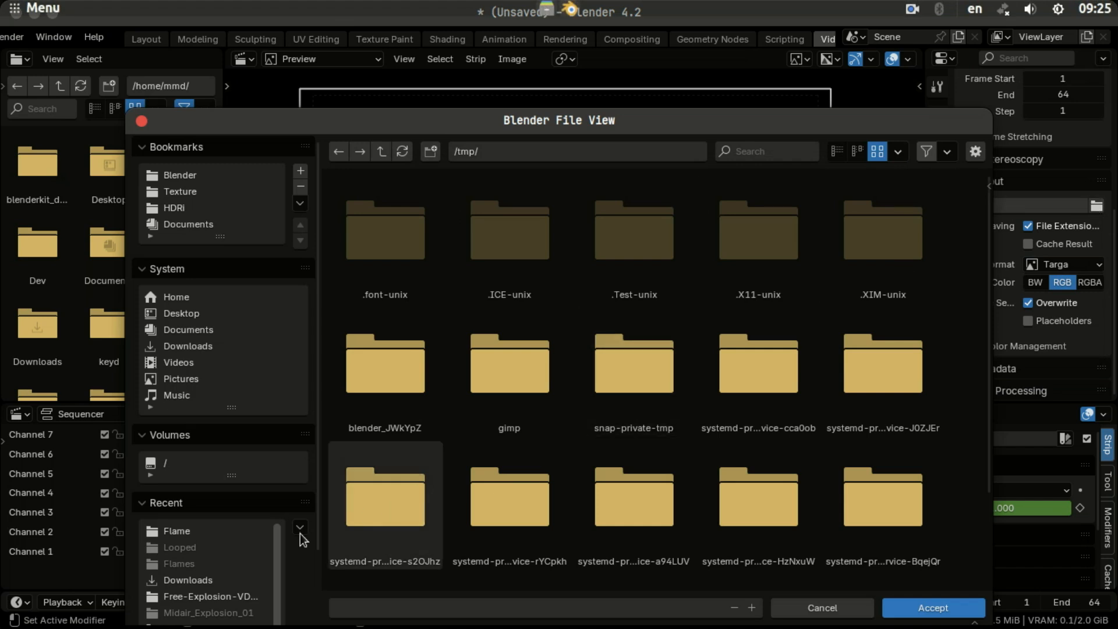
left_click(209, 531)
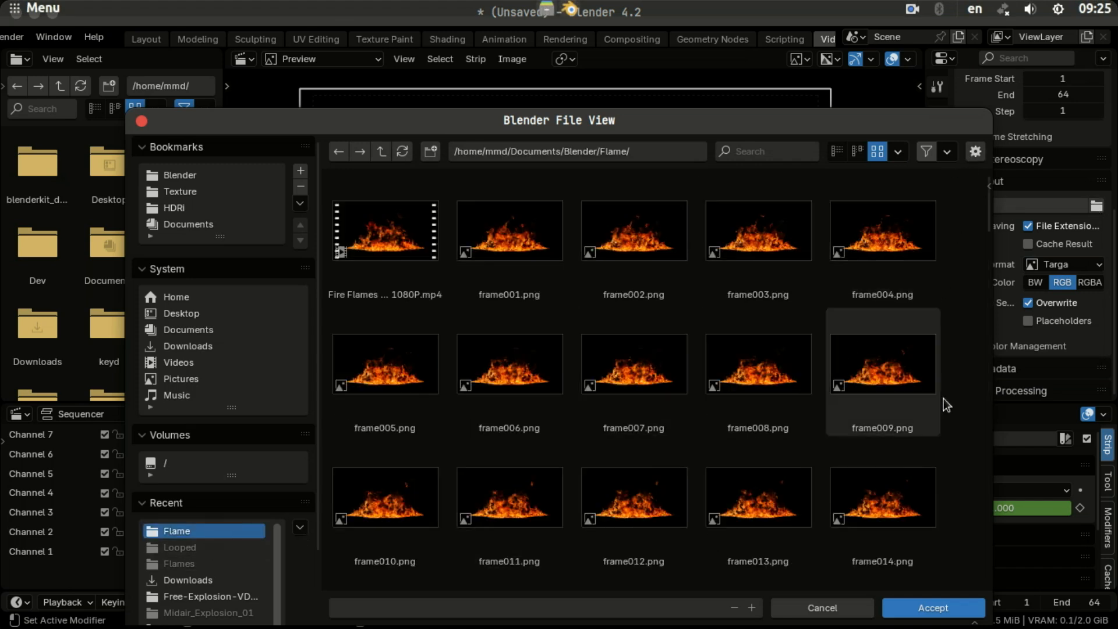
left_click(430, 152)
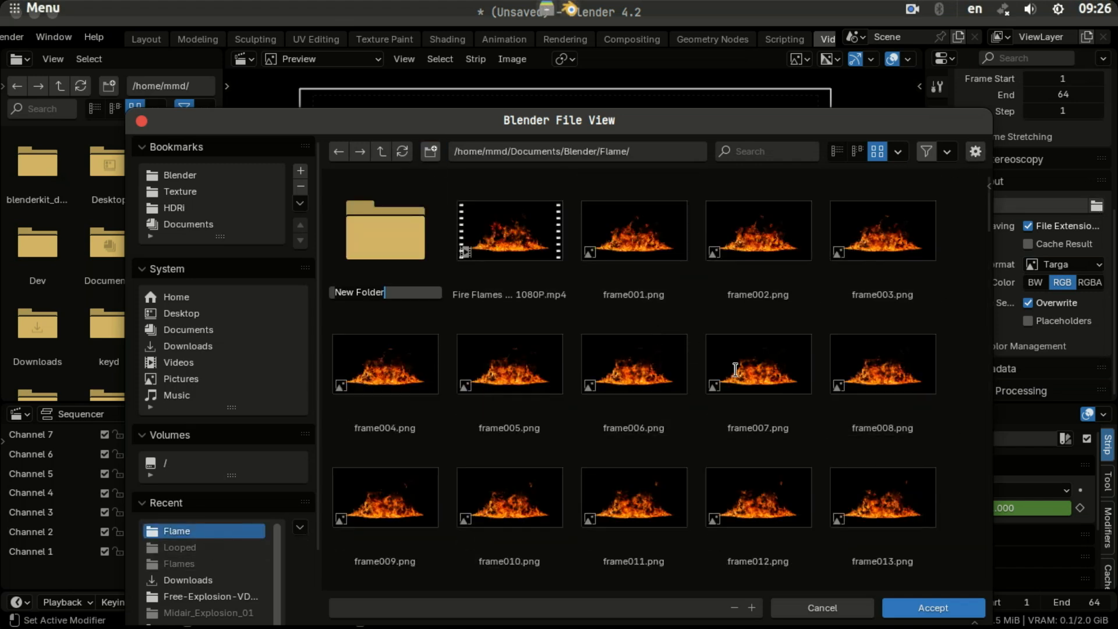
type("Looped")
key("Return")
double_click(403, 246)
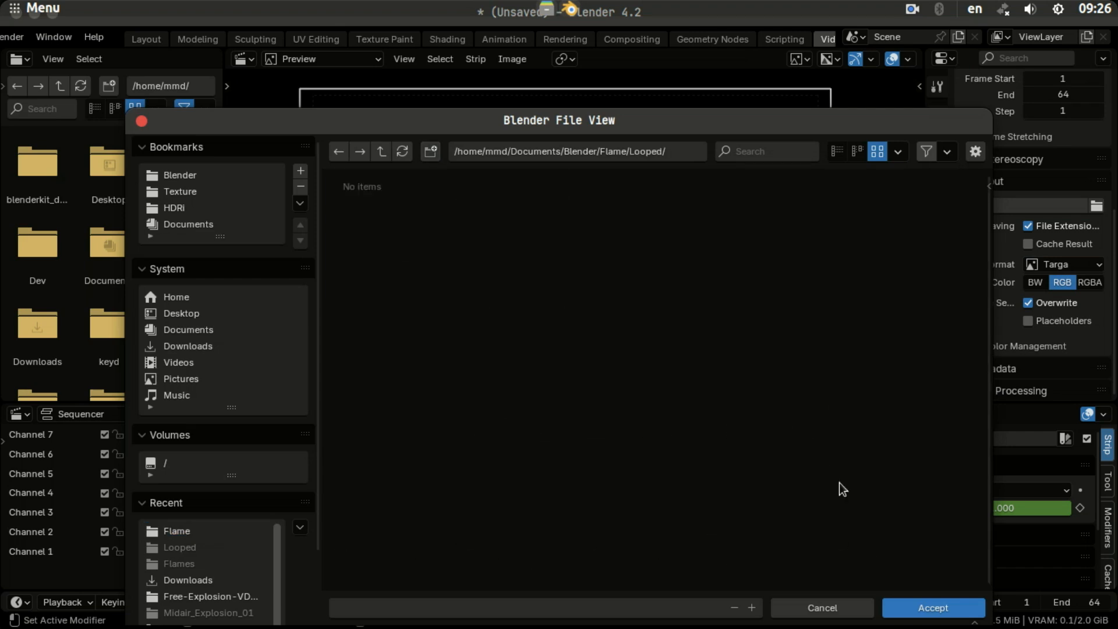
left_click(956, 608)
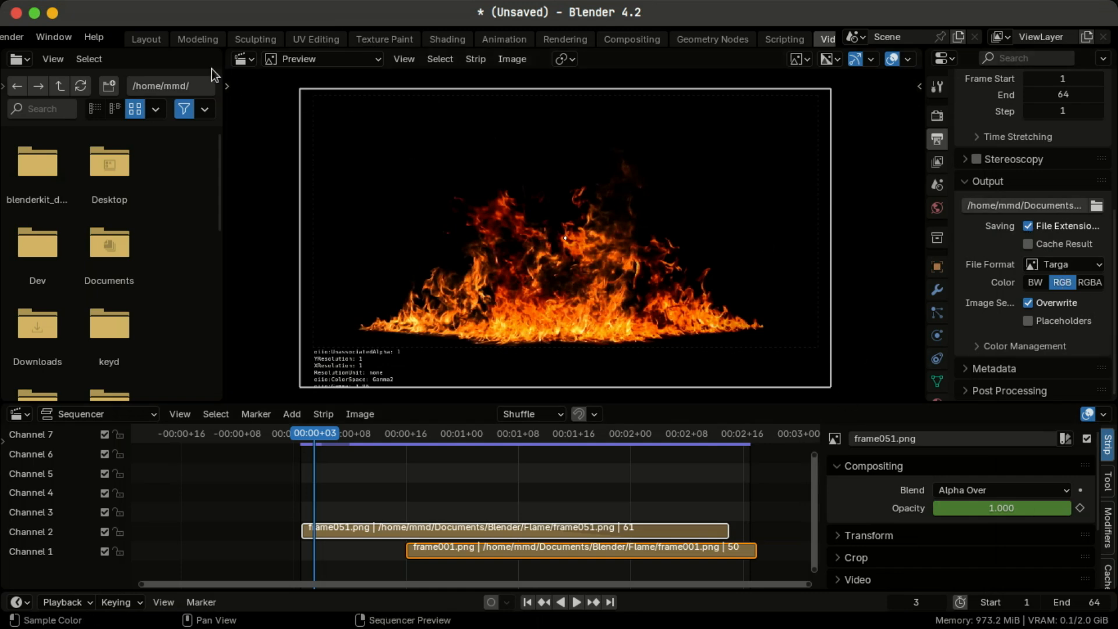
- Render the full animation, frames 1 to 64, to the output folder
left_click(13, 36)
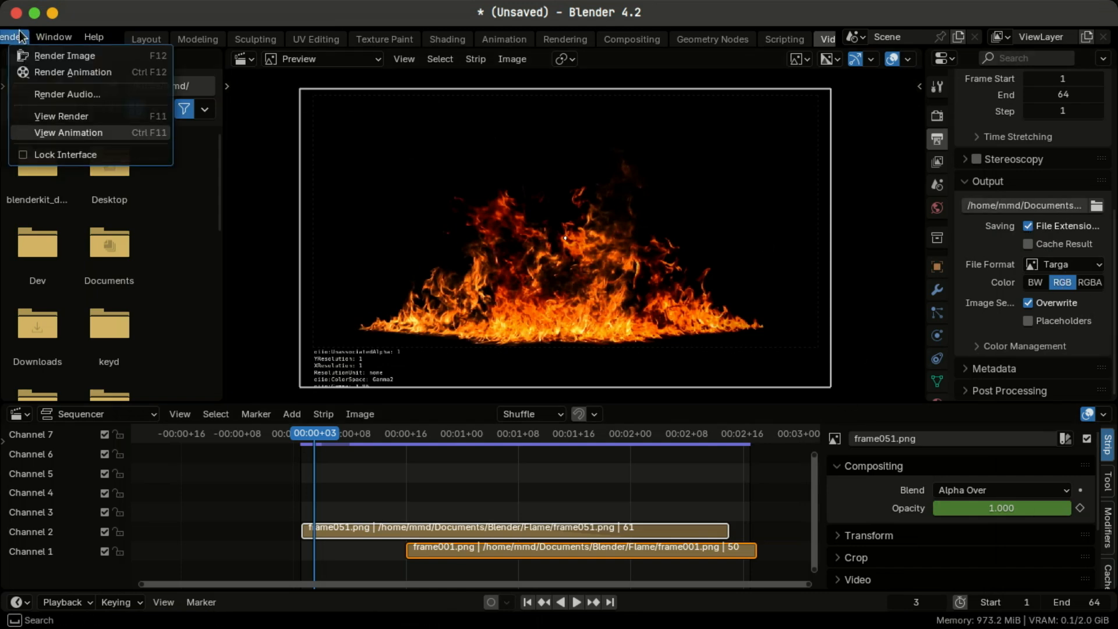
left_click(139, 74)
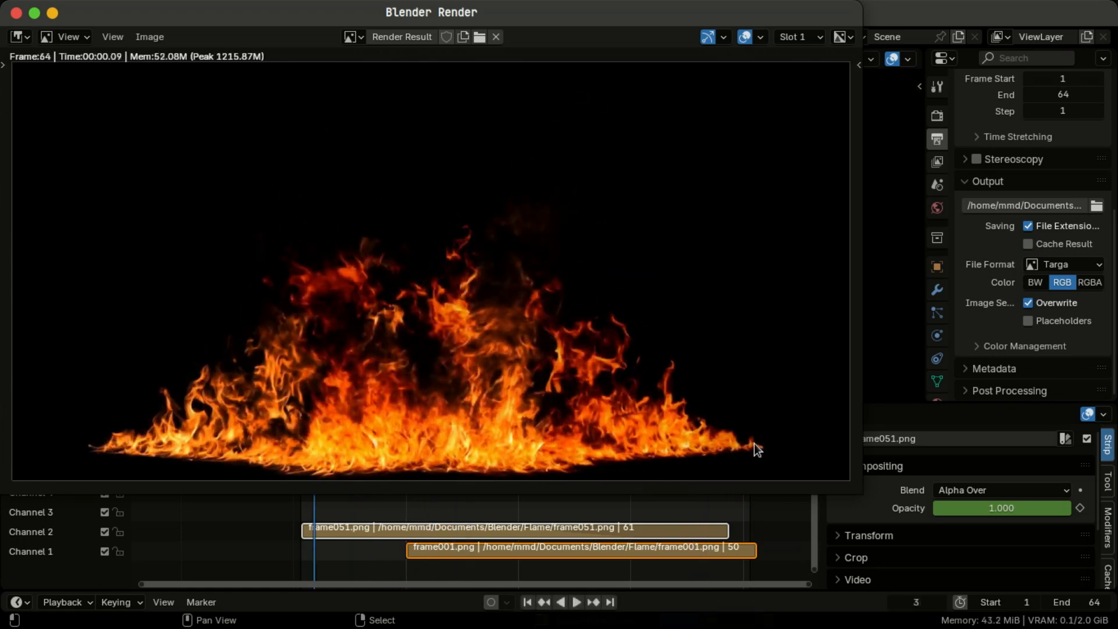
- Switch to the file manager, open the Looped folder and look through the rendered TGA frames
key("alt+Tab")
key("alt+Tab")
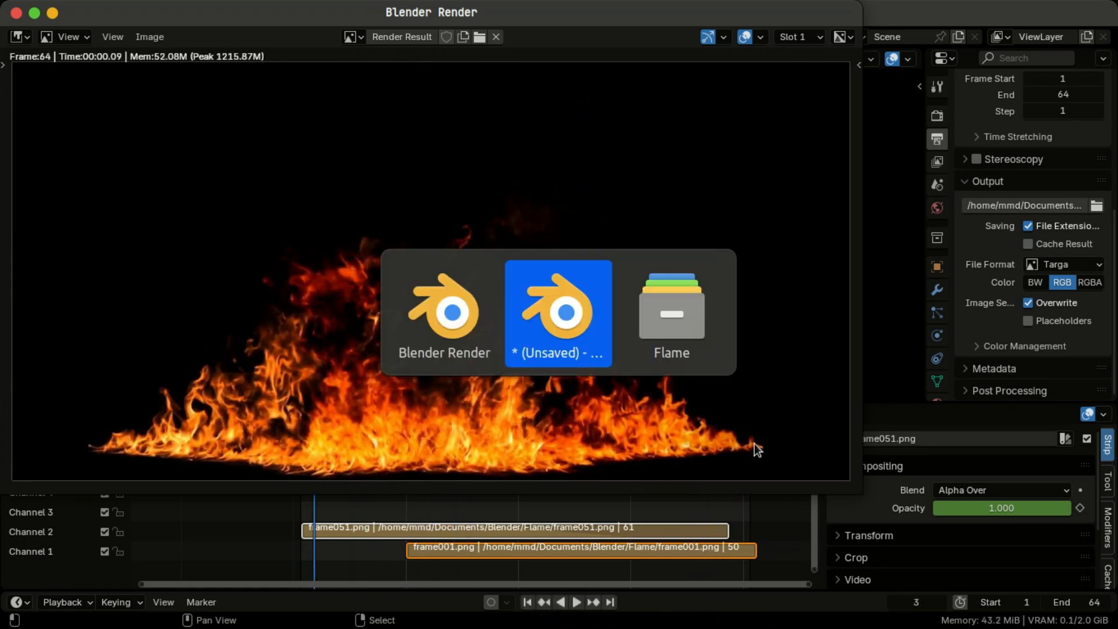
scroll(753, 443, "up", 1, "ctrl")
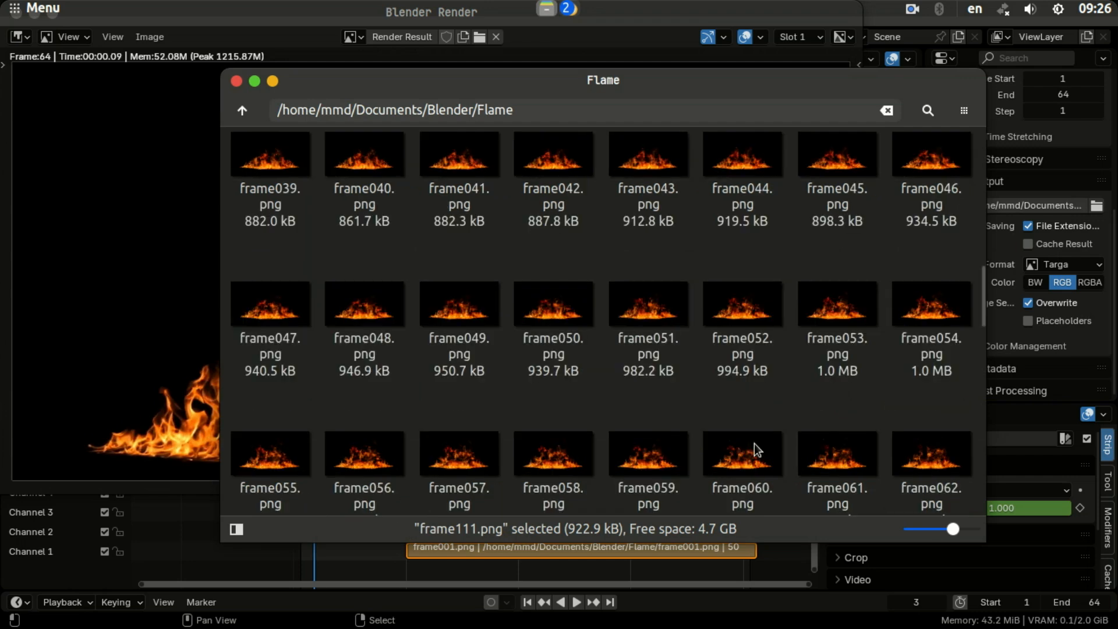
left_click(808, 416)
type("lo")
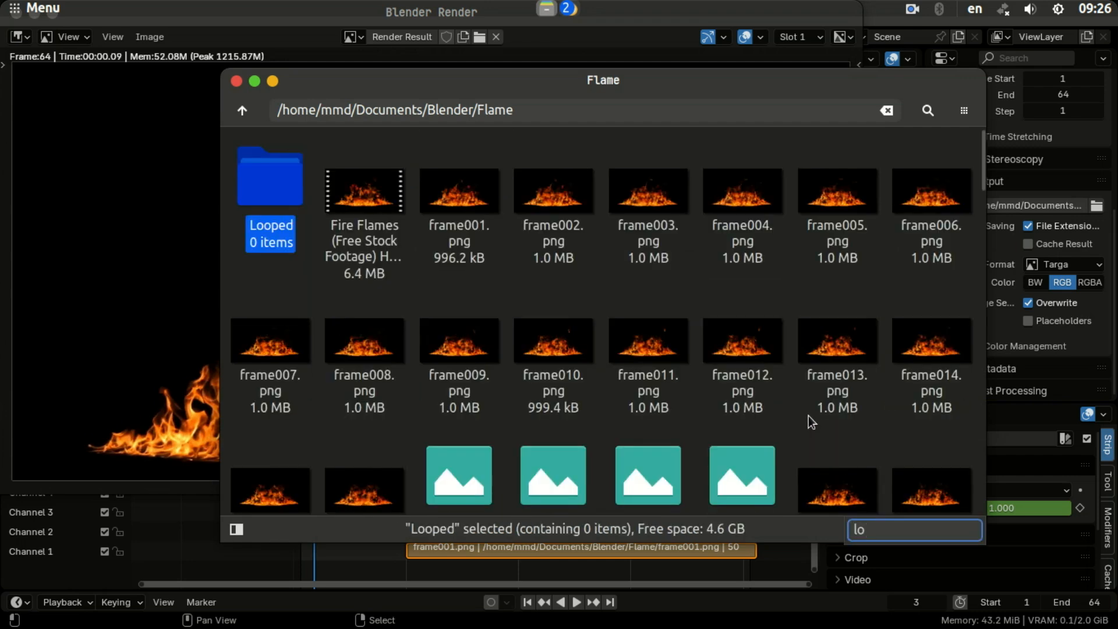
key("Return")
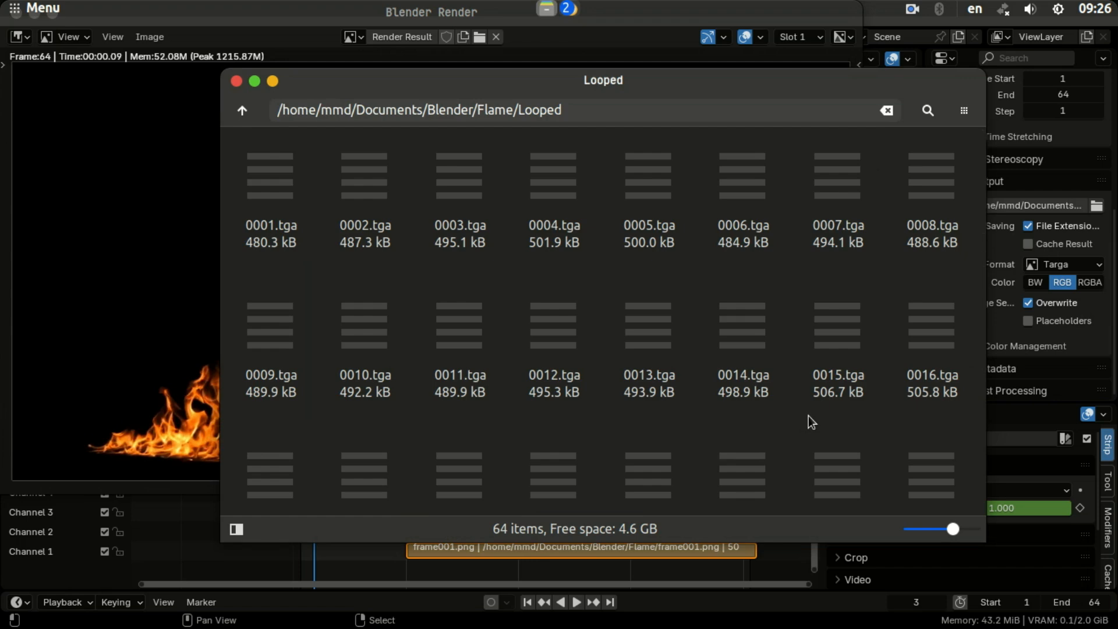
scroll(809, 417, "down", 10)
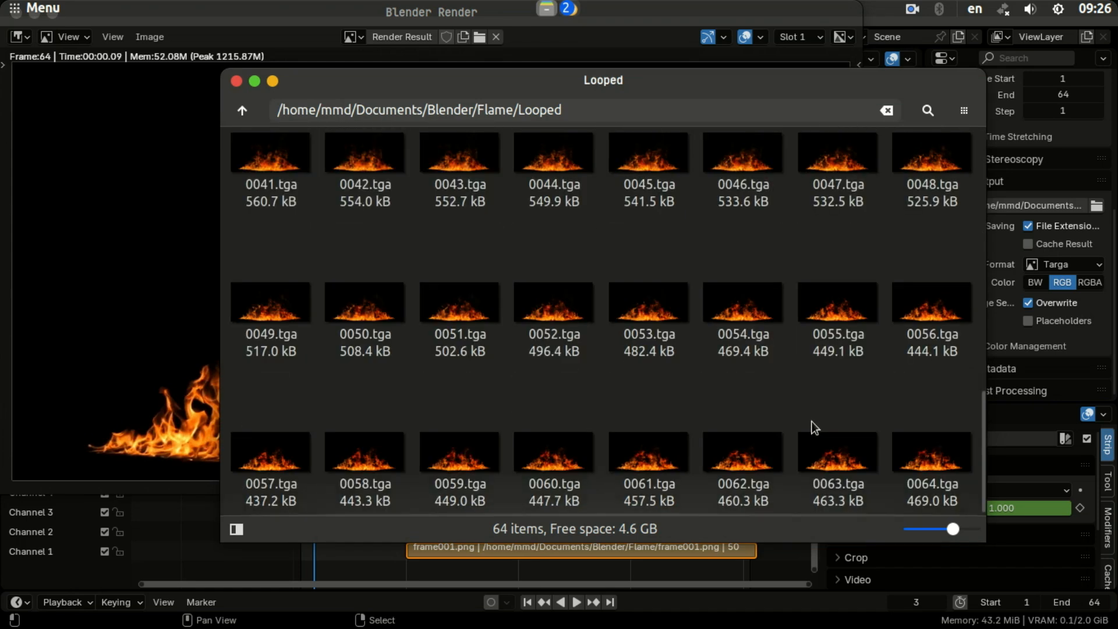
scroll(812, 421, "up", 10)
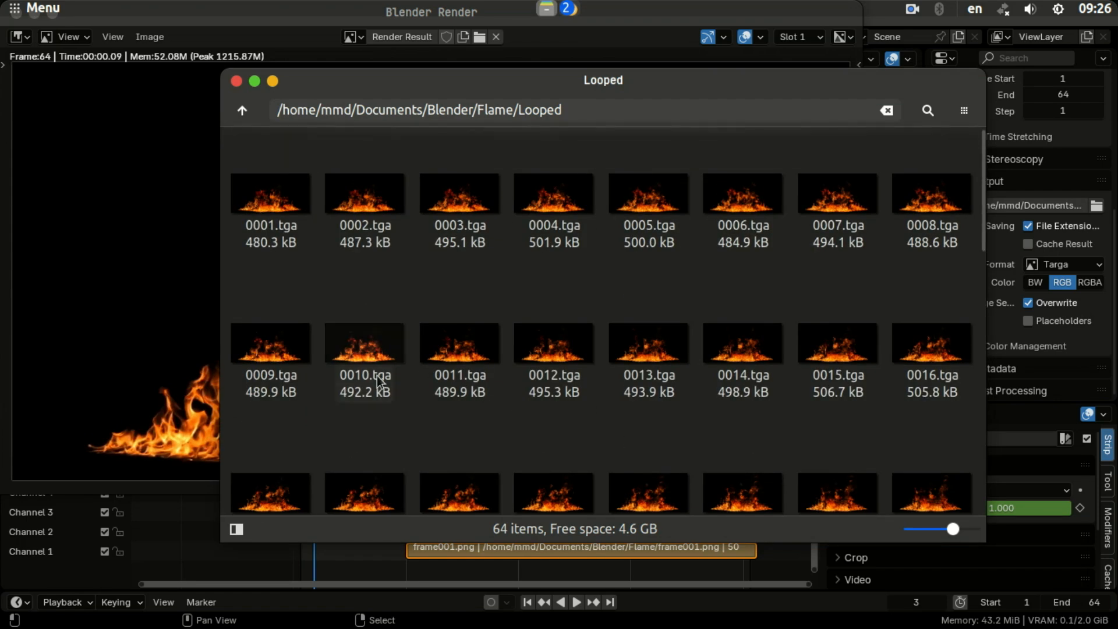
- Open a terminal in the MotionFrame/app folder and launch the tool with python MotionFrame.py
right_click(681, 393)
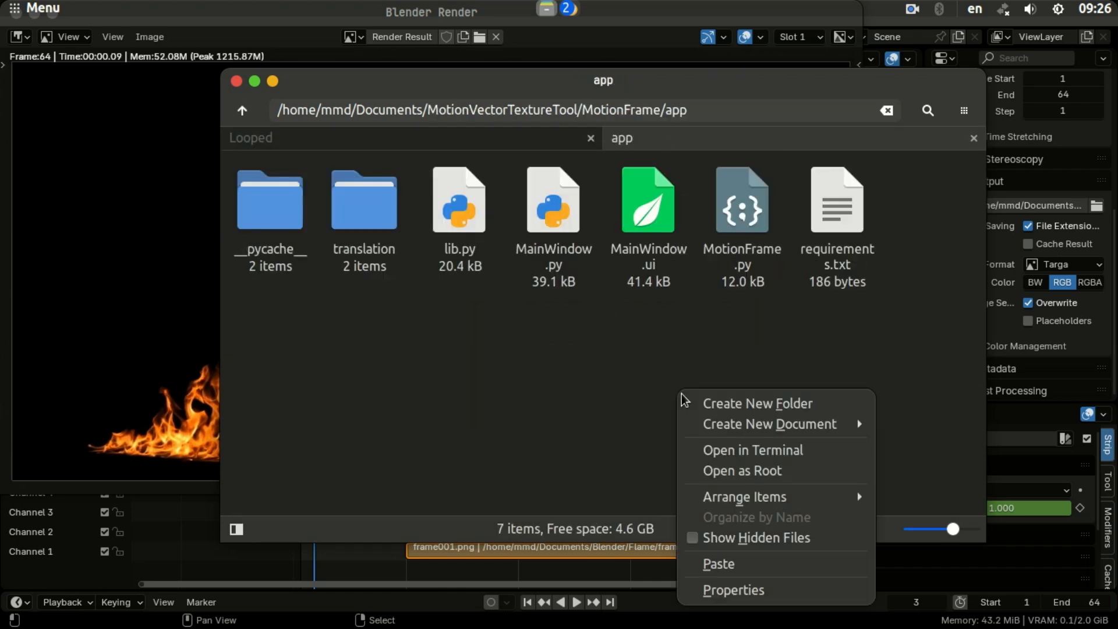
key("Down")
key("Down")
key("Down")
key("Return")
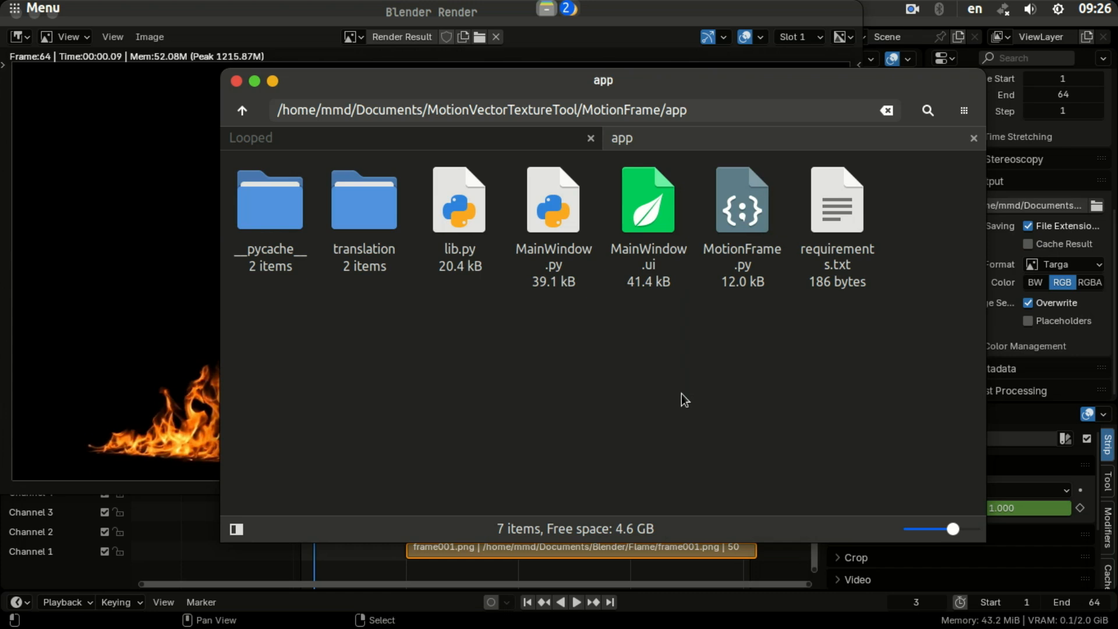
type("python M")
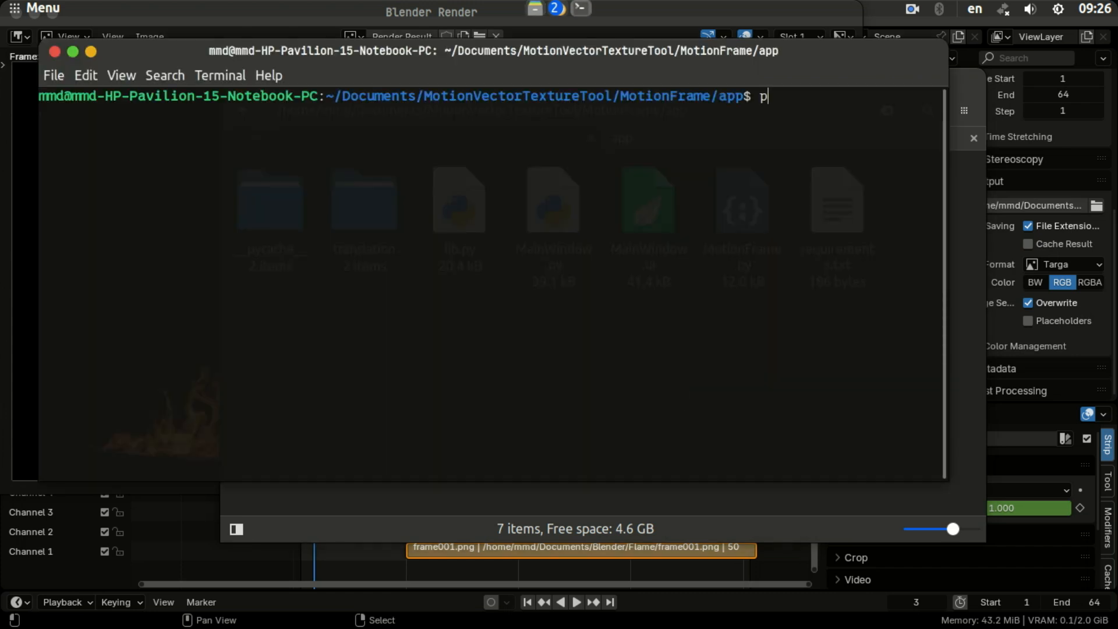
type("otion")
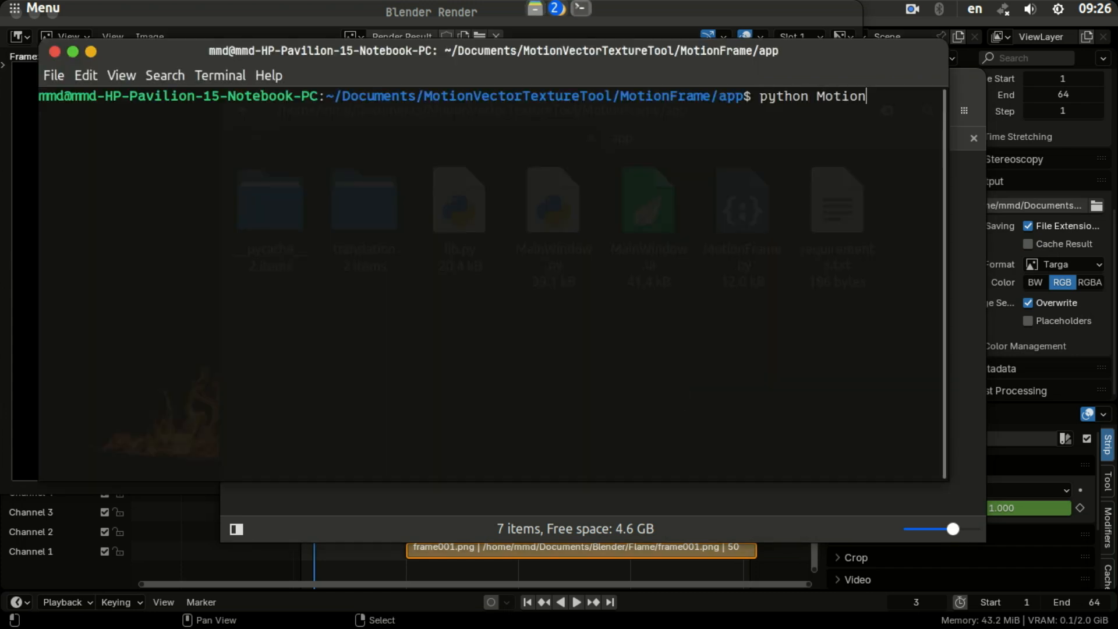
key("Tab")
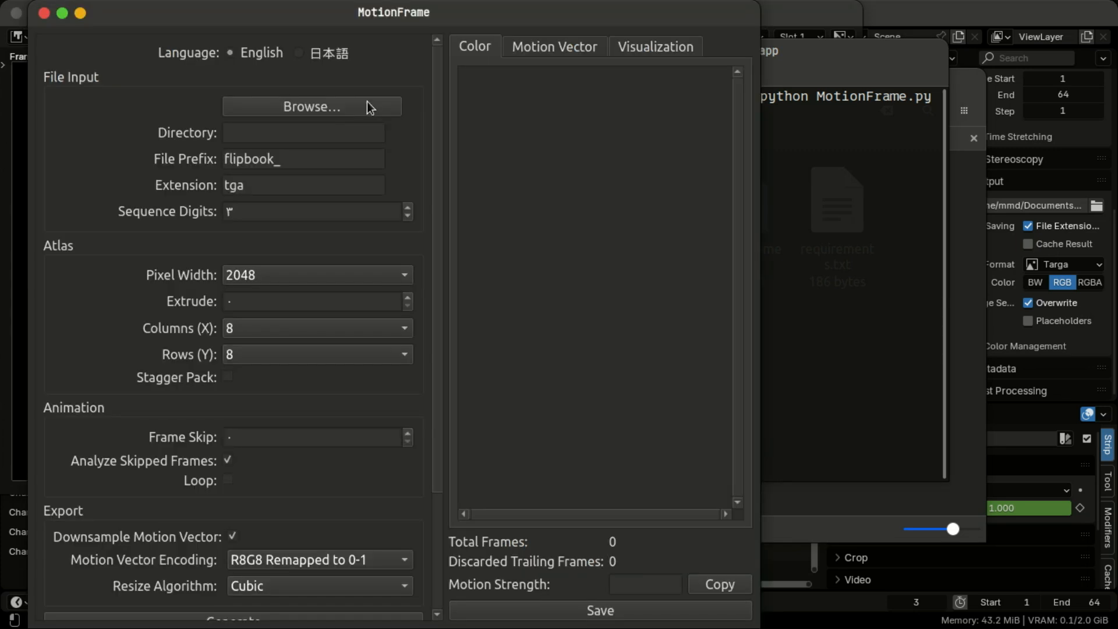
- Load the TGA sequence from the Documents/Blender/Flame/Looped folder as the input frames in MotionFrame
left_click(369, 106)
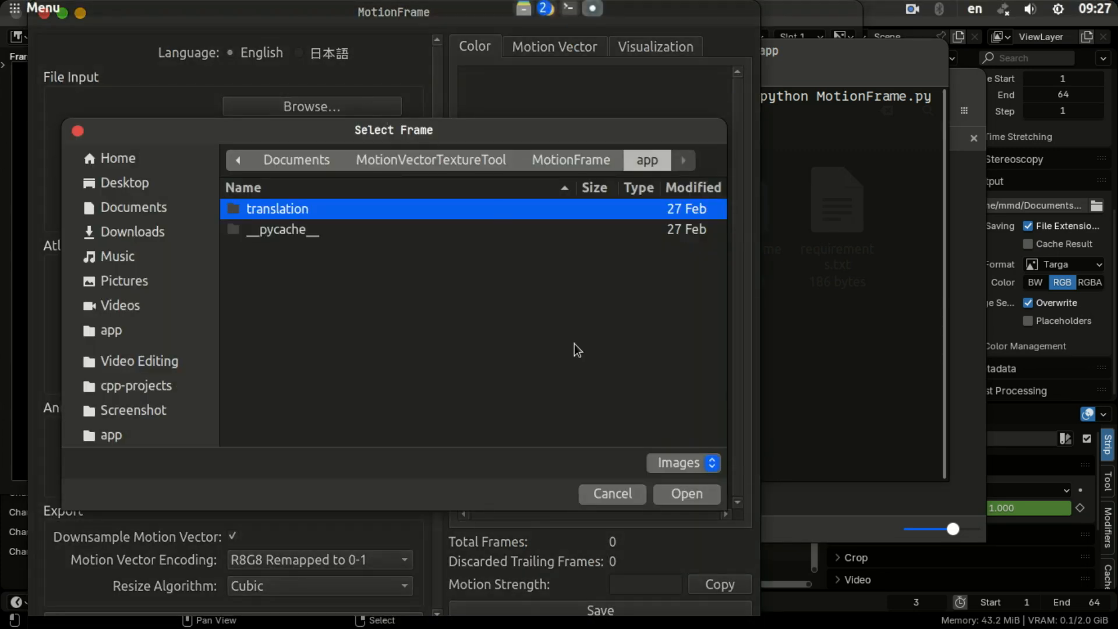
key("alt+Up")
key("alt+Up")
key("alt+Up")
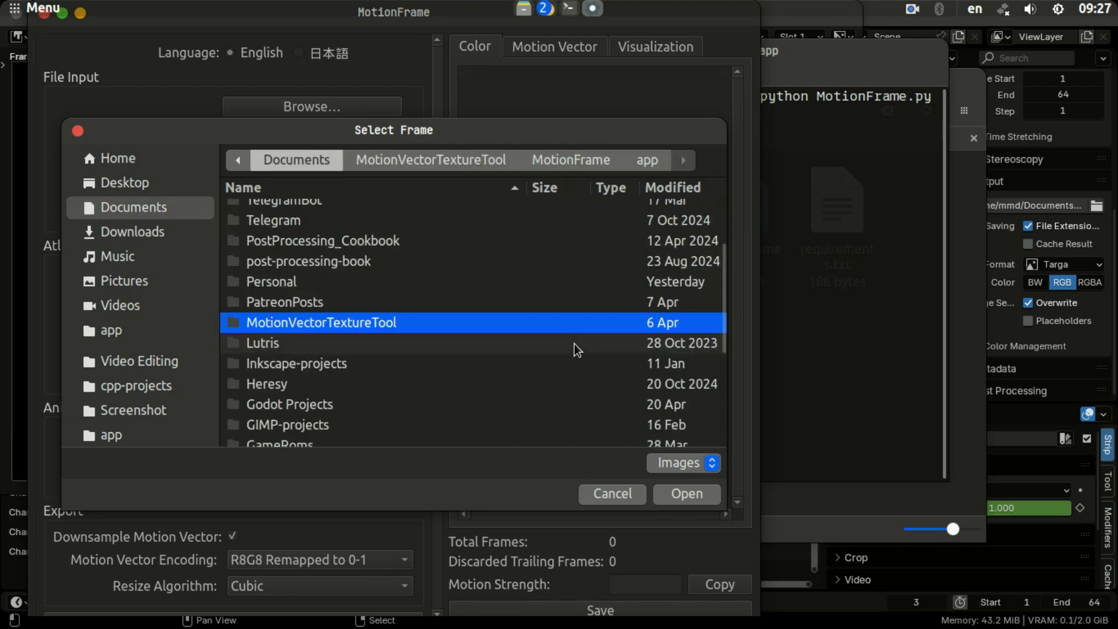
type("blend")
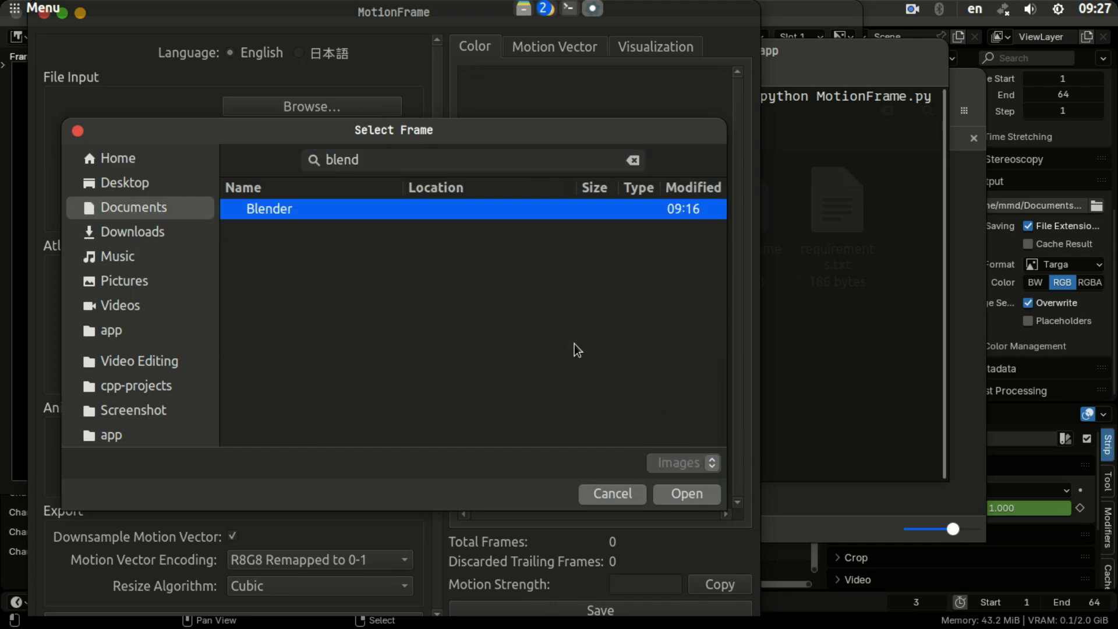
key("Return")
type("flam")
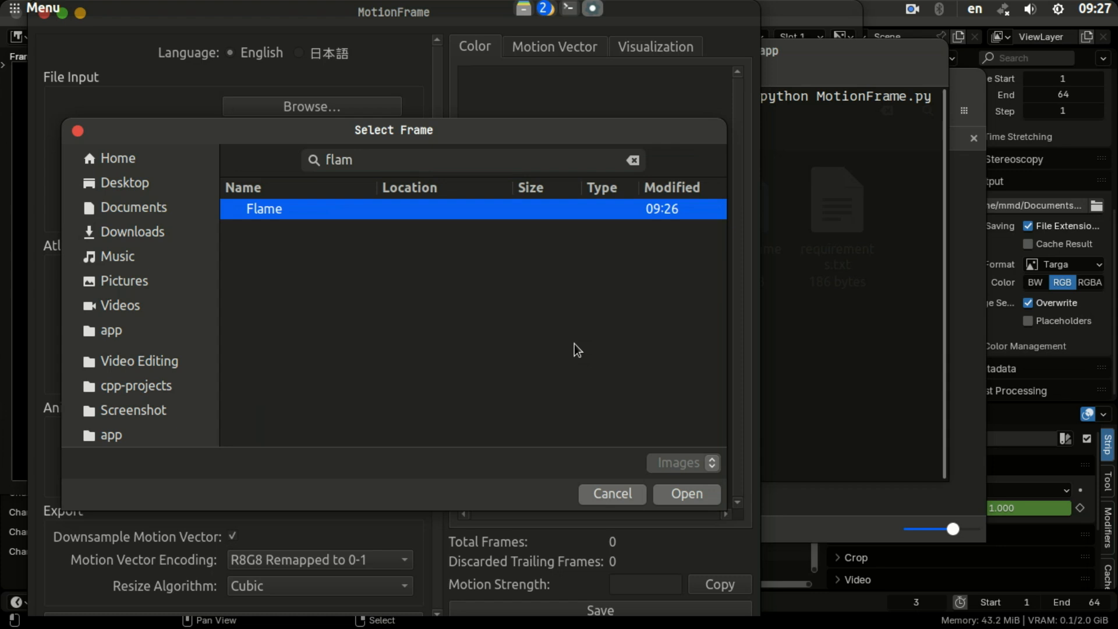
key("Return")
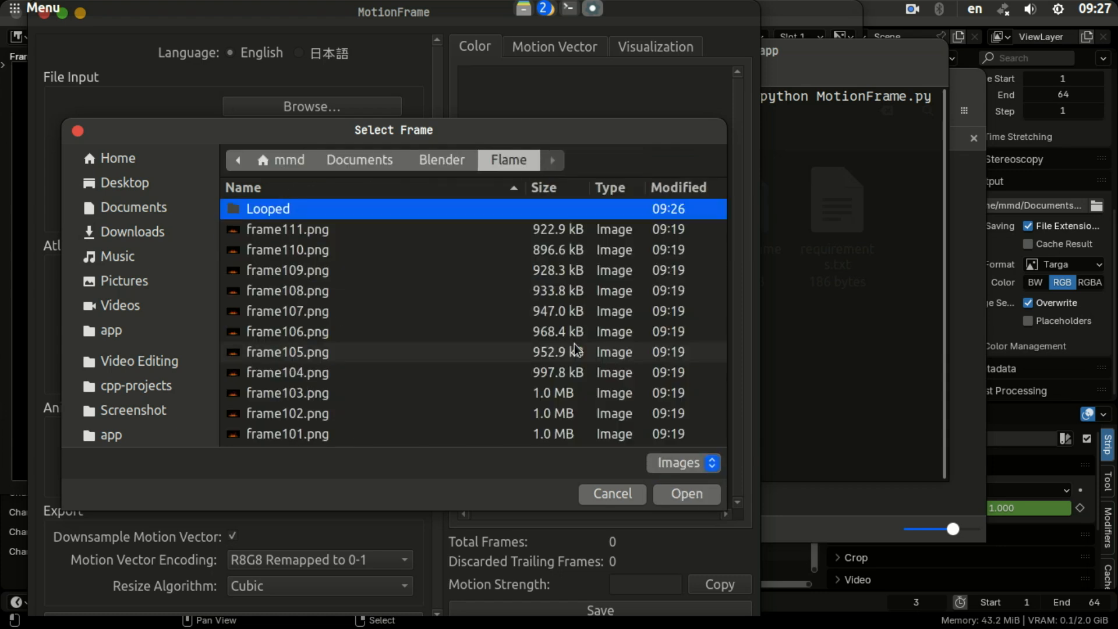
key("Return")
key("Return")
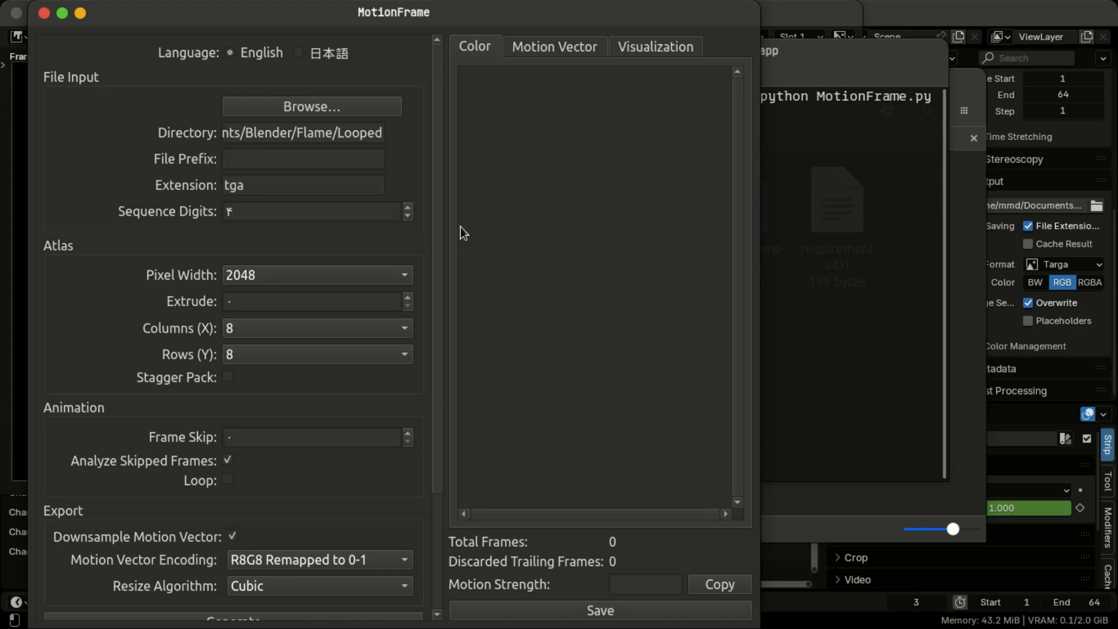
- Generate the looping flipbook atlas with Loop enabled and a pixel width of 4096
left_click_drag(439, 220, 438, 292)
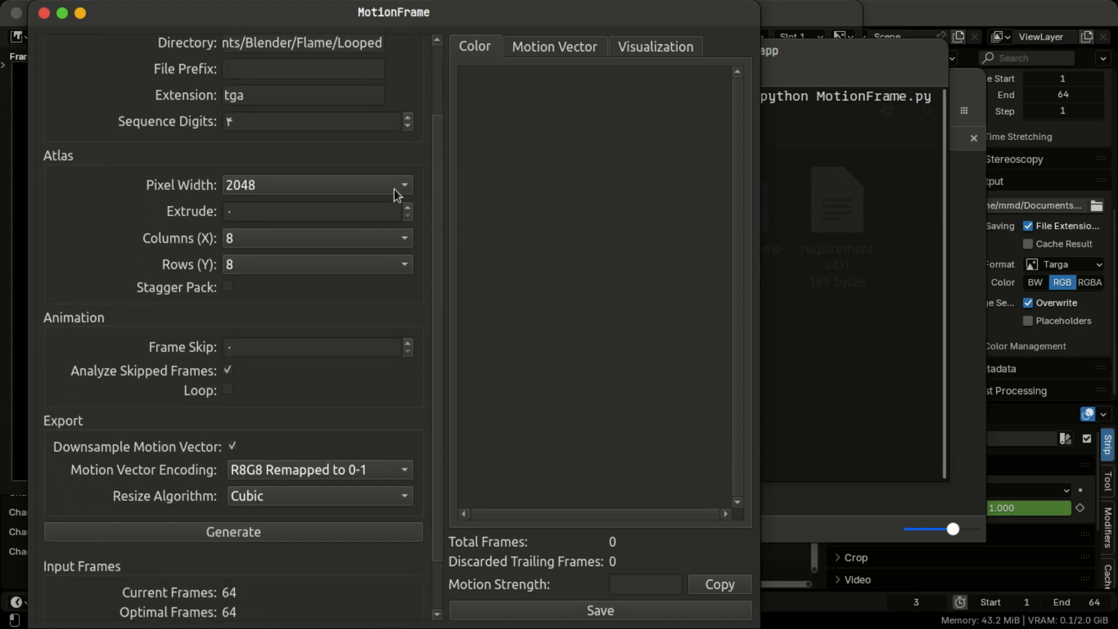
left_click(246, 186)
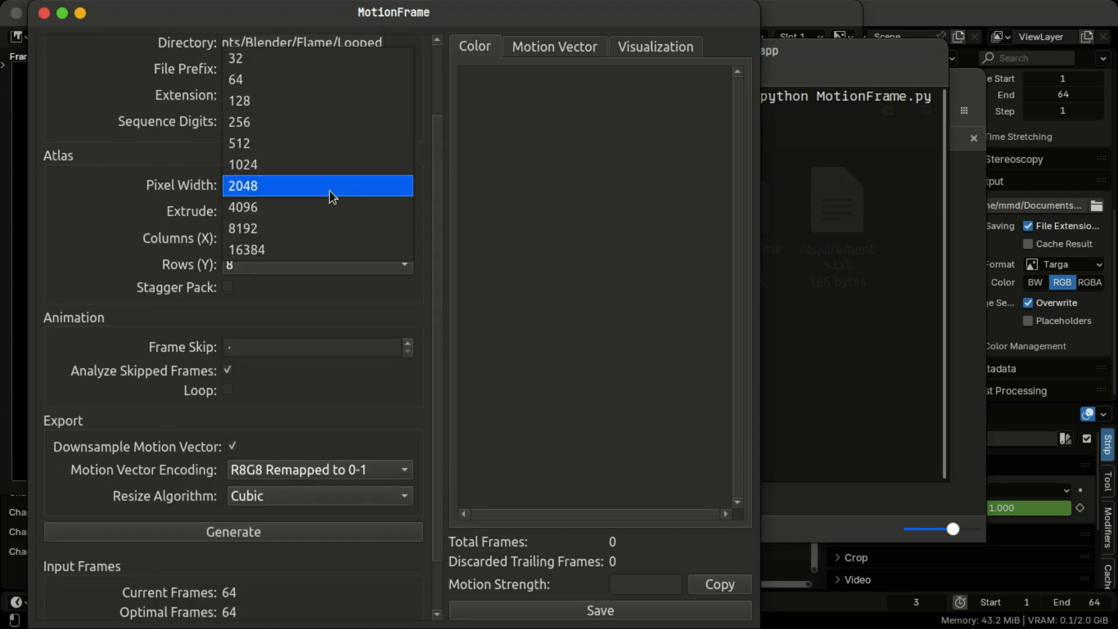
left_click(277, 208)
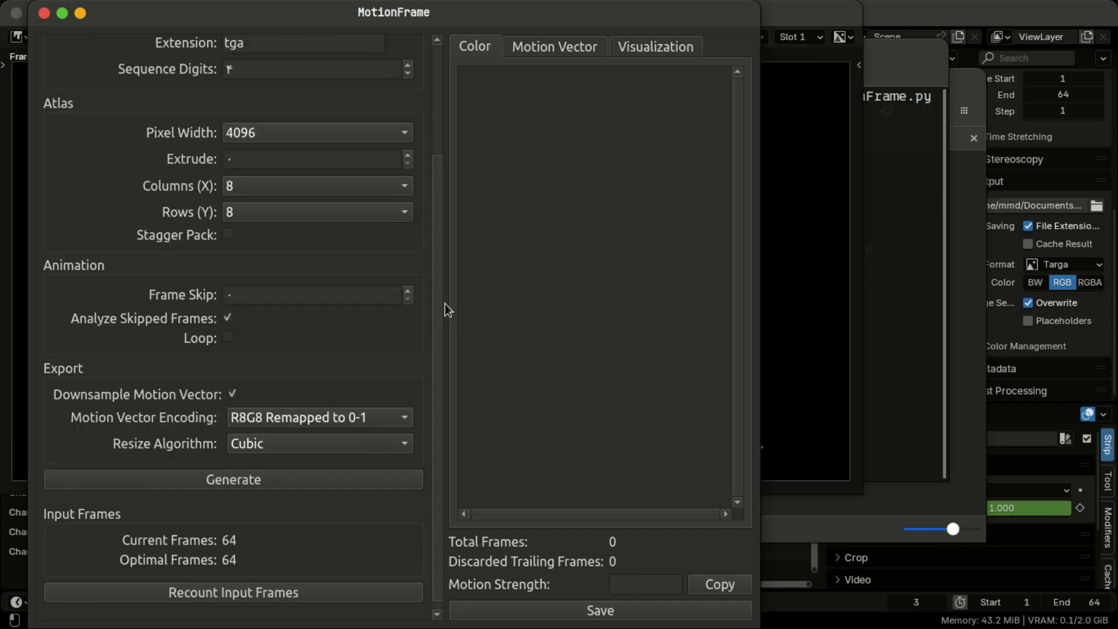
scroll(437, 320, "down", 1)
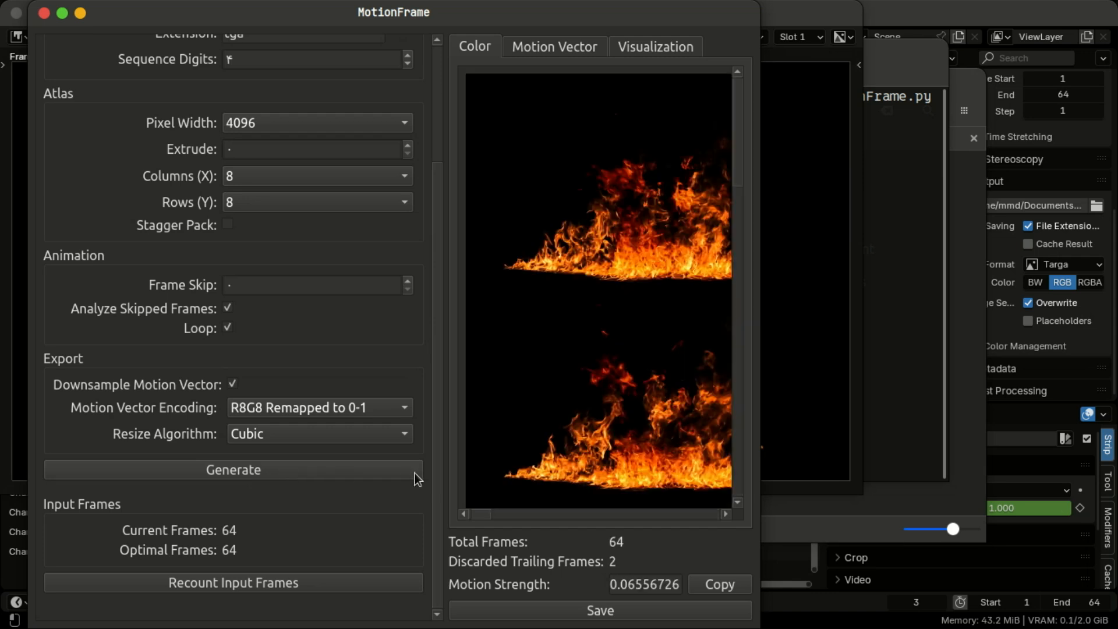
- Examine the generated color atlas and the motion vector texture
mouse_move(481, 512)
left_mouse_down()
mouse_move(524, 512)
mouse_move(486, 518)
left_mouse_up()
left_click(533, 51)
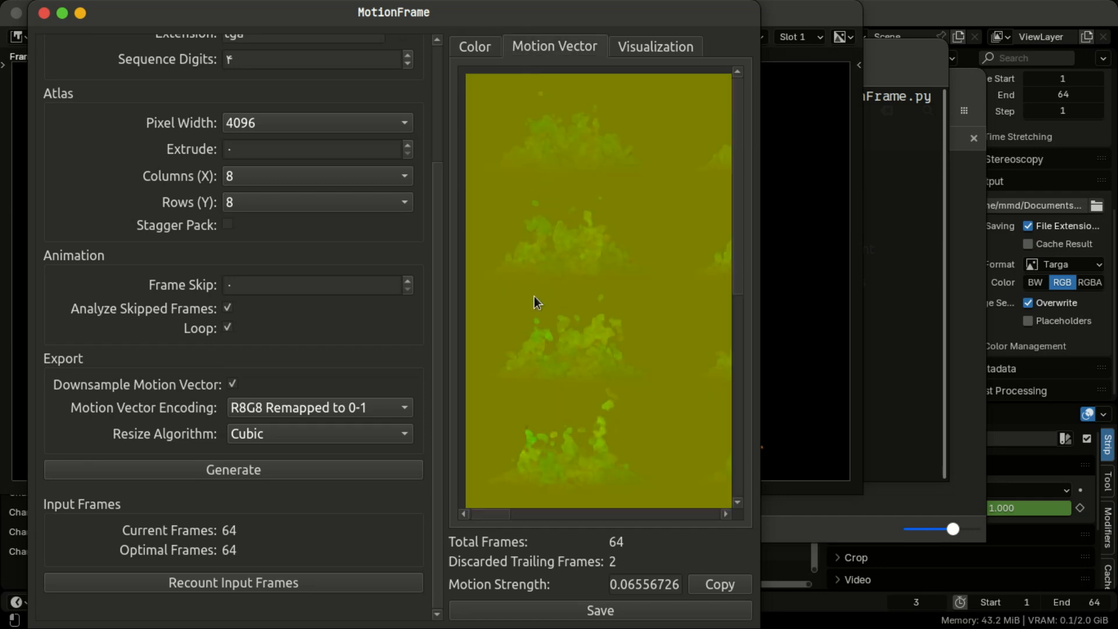
- Check the motion visualization, and start saving the generated atlases into a new folder named Flipbook inside Looped
left_click(645, 44)
left_click_drag(480, 513, 512, 510)
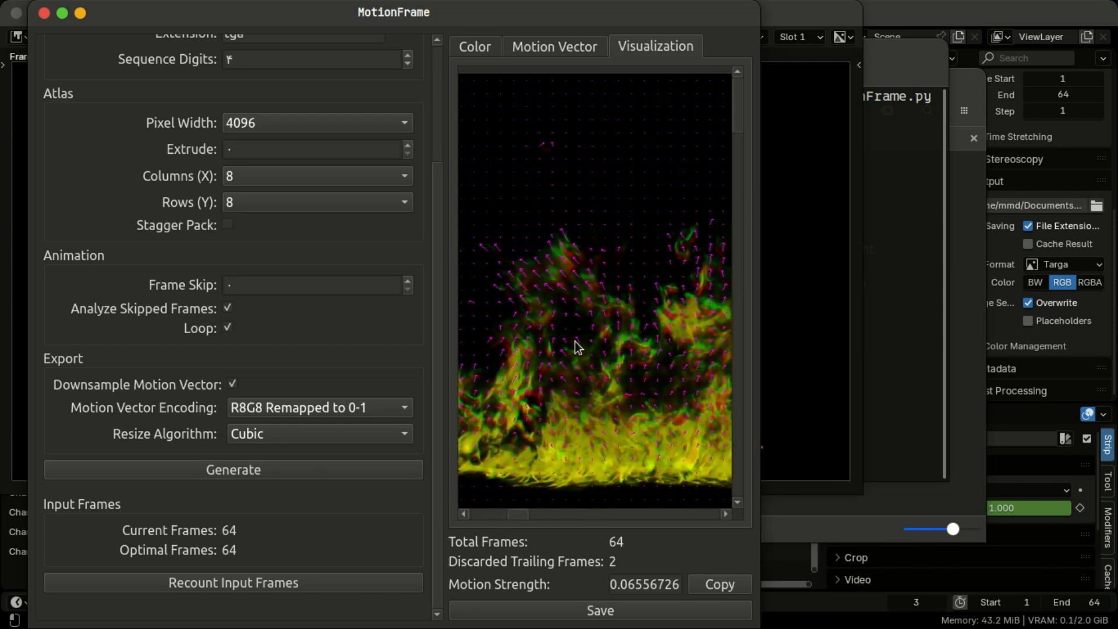
left_click(600, 611)
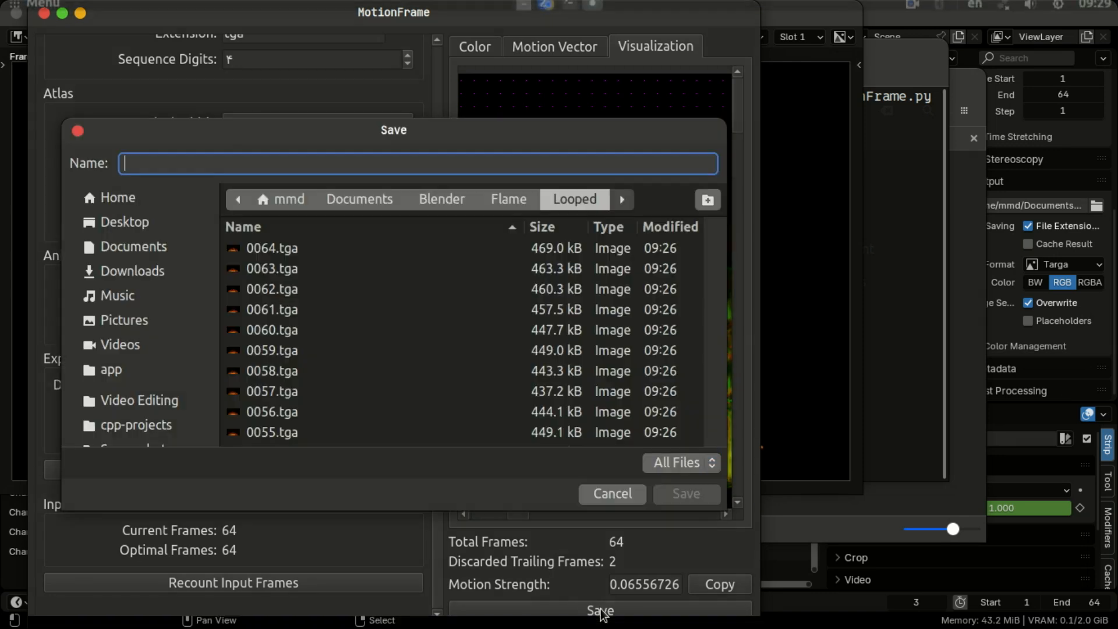
left_click(701, 205)
type("Fl")
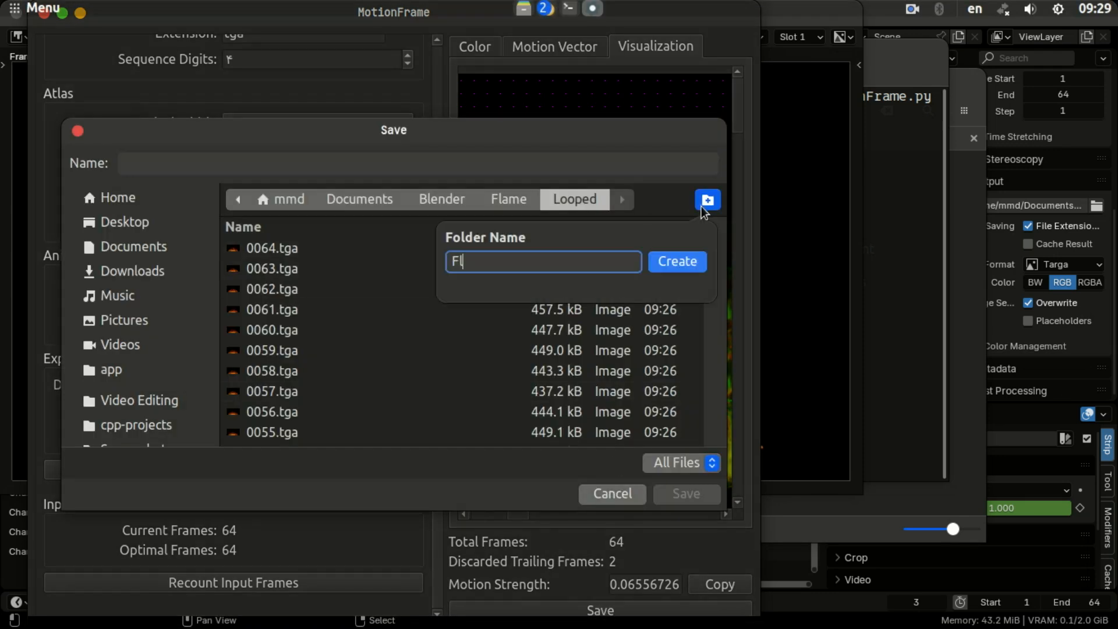
type("ipbook")
key("Return")
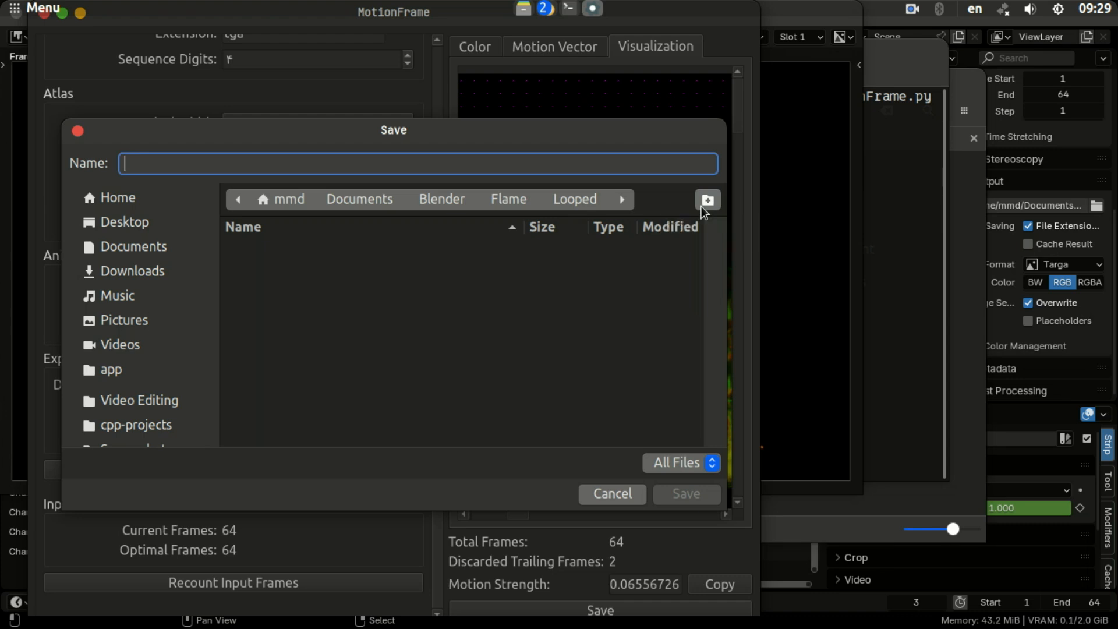
- Save the generated flipbook files under the name Flame_8x8
type("Frame")
key("BackSpace")
key("BackSpace")
key("BackSpace")
key("BackSpace")
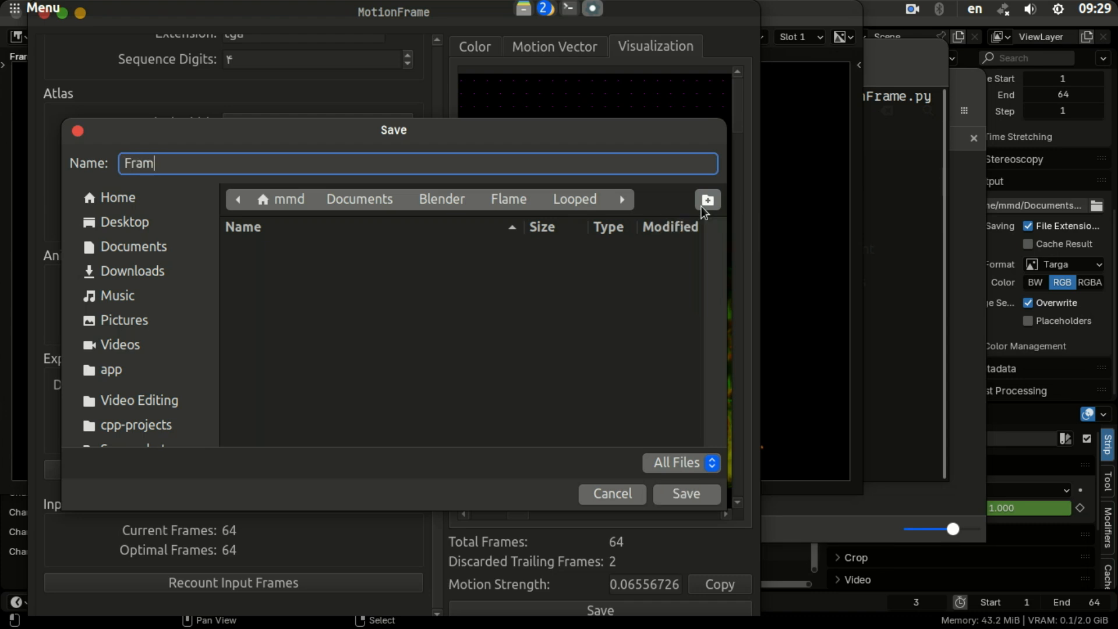
type("lame_8x8")
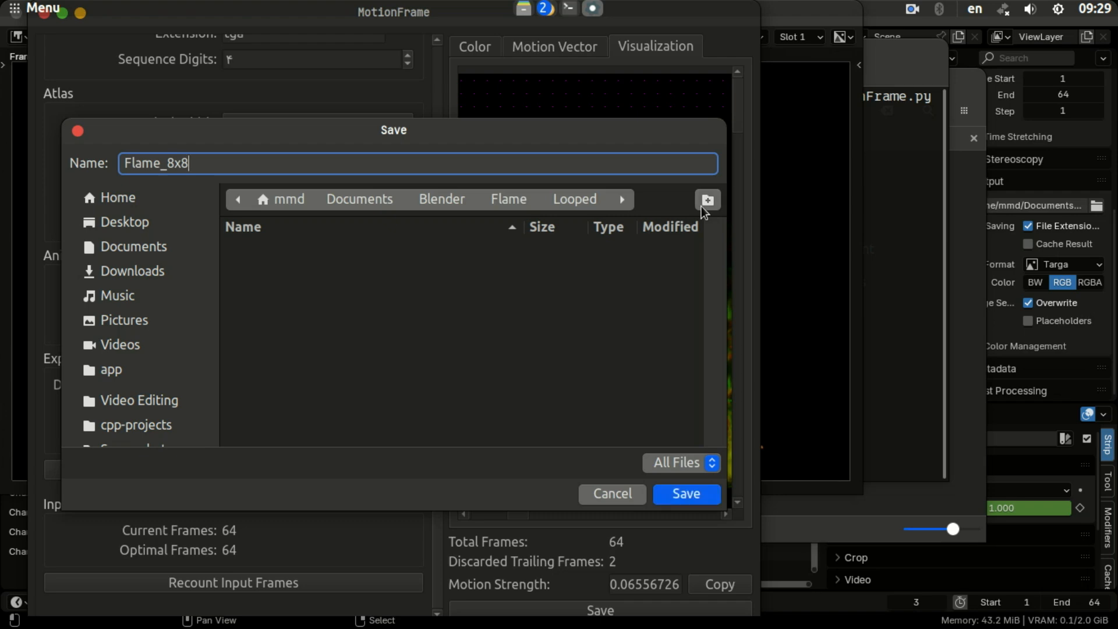
key("Return")
key("Return")
- Switch to the file manager, open the Flipbook folder and look through the exported color atlas, motion atlas and meta.json files
key("alt+Tab")
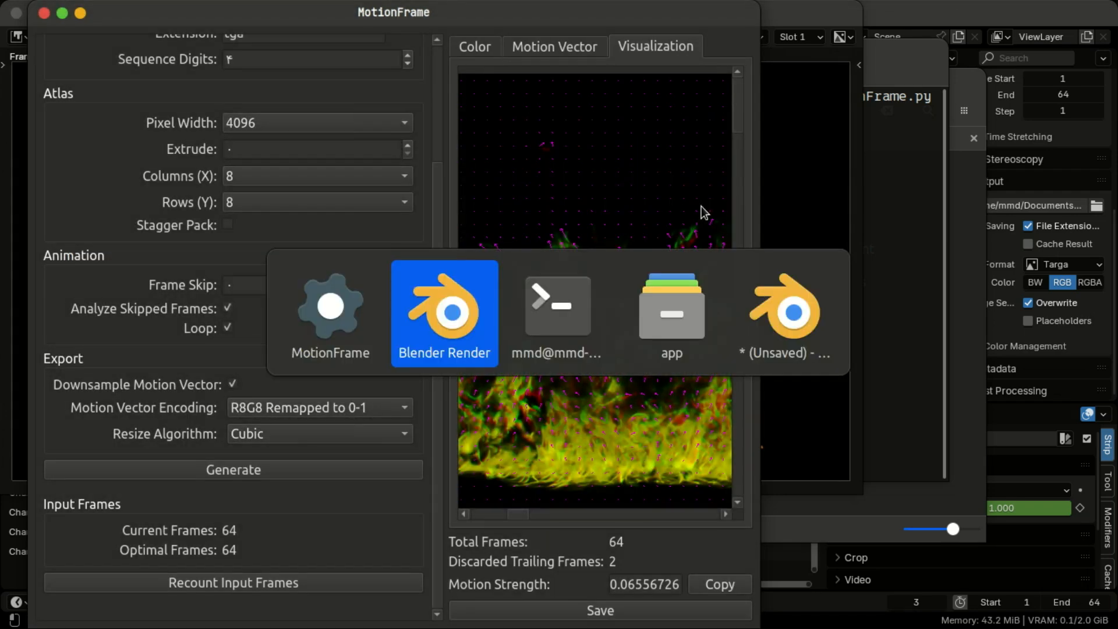
key("alt+Tab")
key("alt+Tab")
key("ctrl+Page_Up")
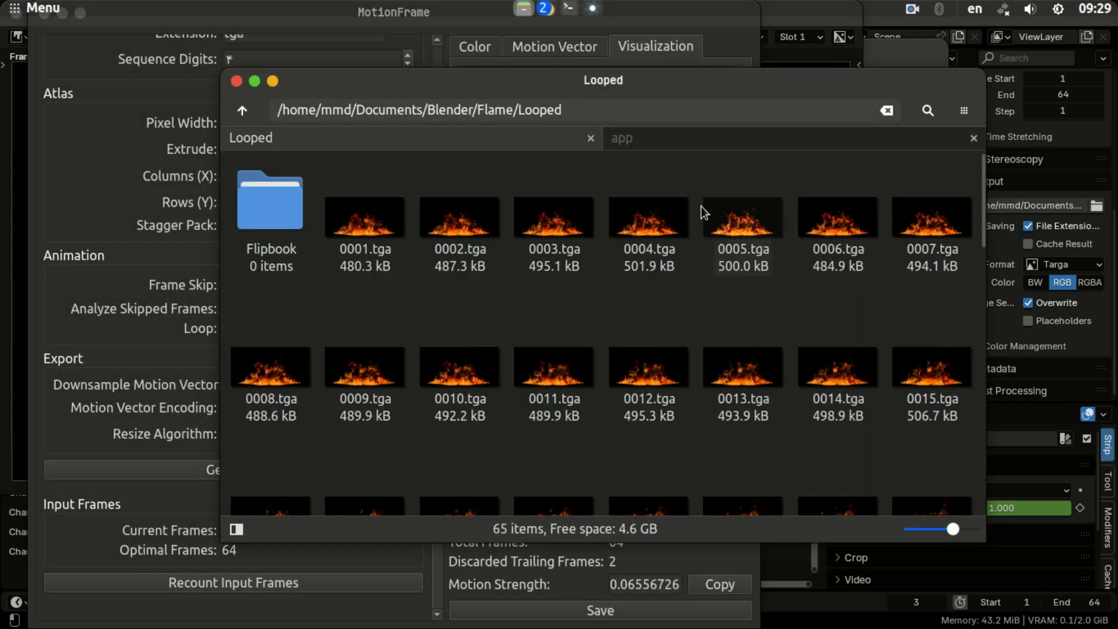
key("Right")
key("Return")
key("Right")
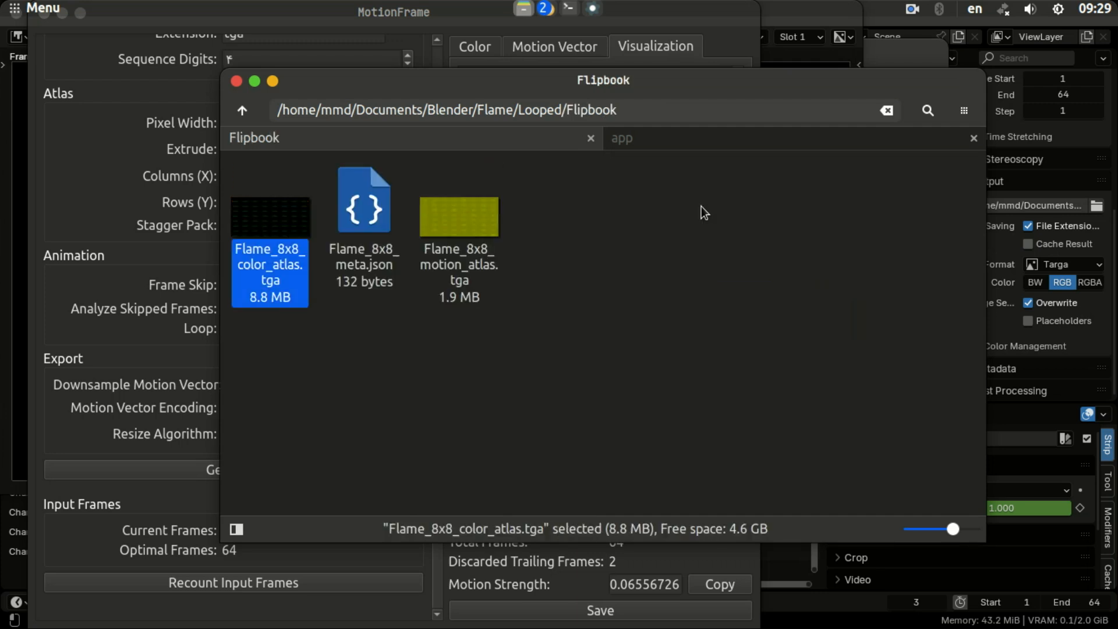
key("Right")
key("Right")
key("Left")
key("Left")
key("Right")
key("Right")
left_click(667, 415)
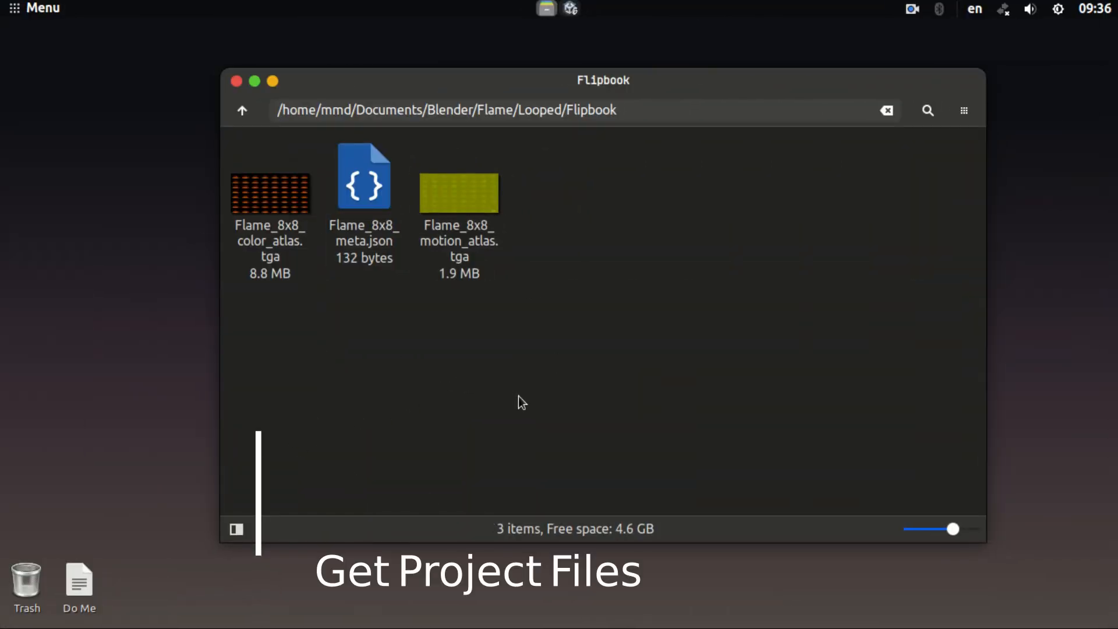
- Copy all three exported files from the Flipbook folder into the Unity project's Assets/VFX-Lab/Flame folder
key("alt+Tab")
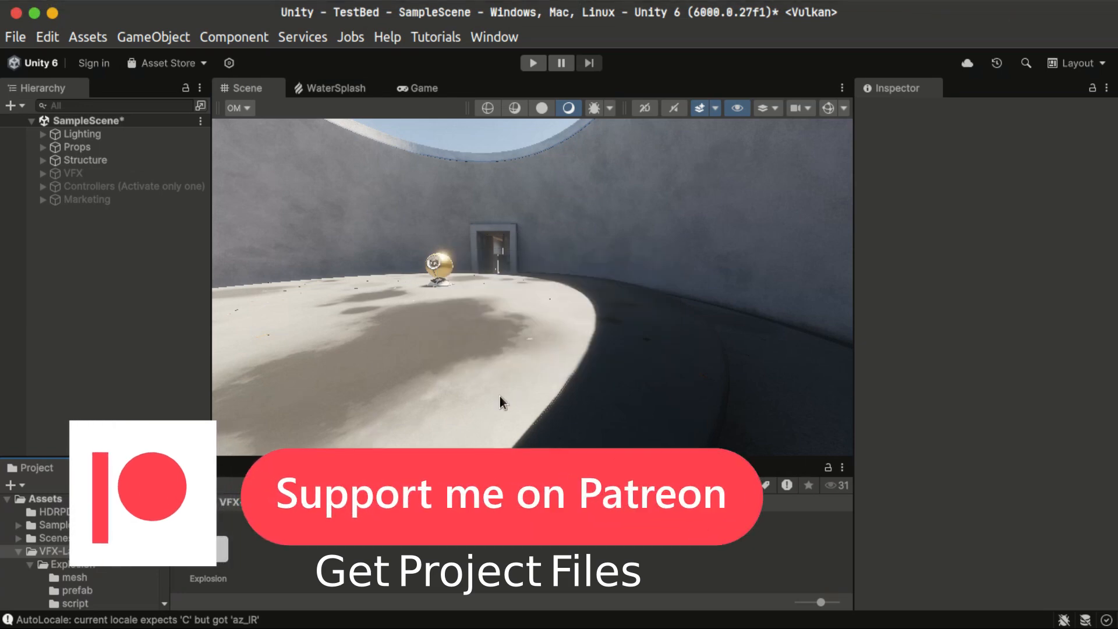
right_click_drag(503, 349, 530, 408)
key("alt+Tab")
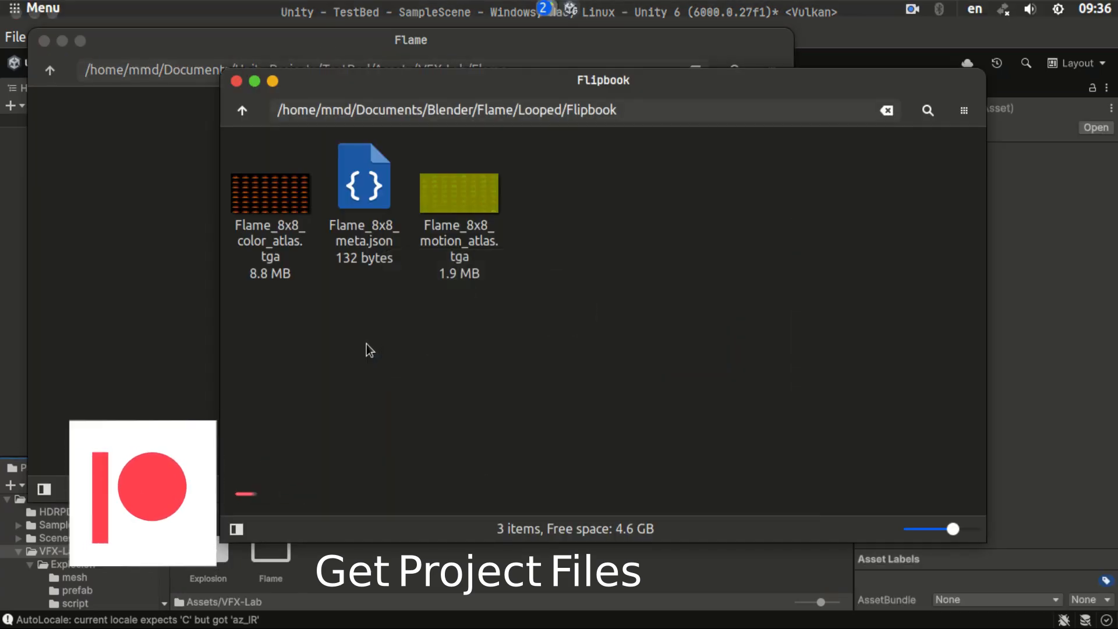
key("ctrl+a")
key("ctrl+c")
key("alt+Tab")
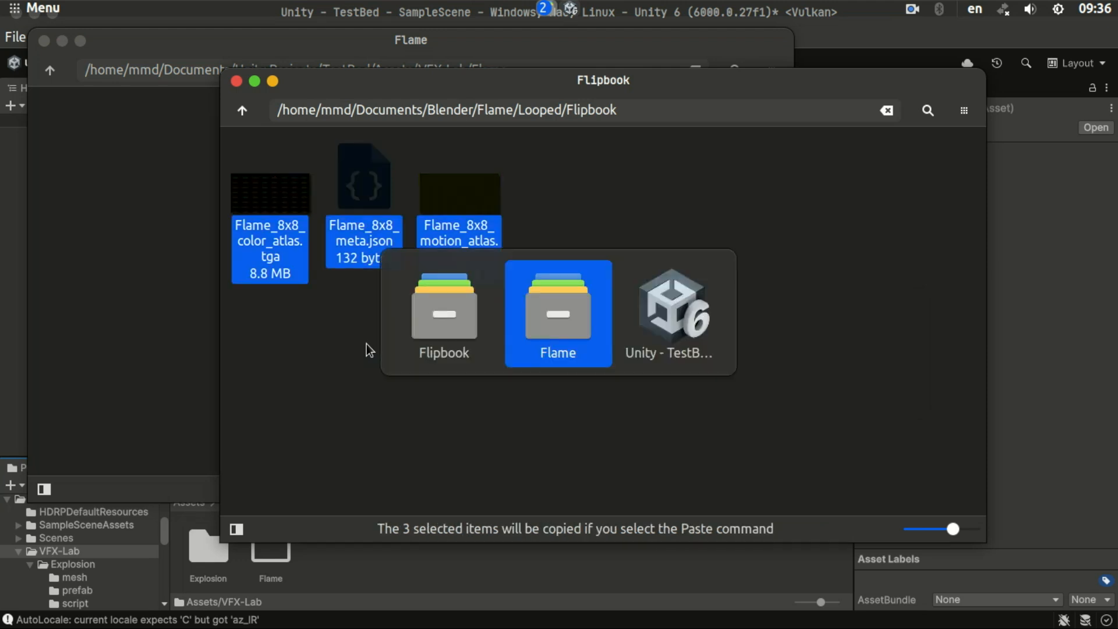
key("ctrl+v")
- In Unity's Flame folder, turn off sRGB (Color Texture) for the Flame_8x8_motion_atlas texture
double_click(270, 553)
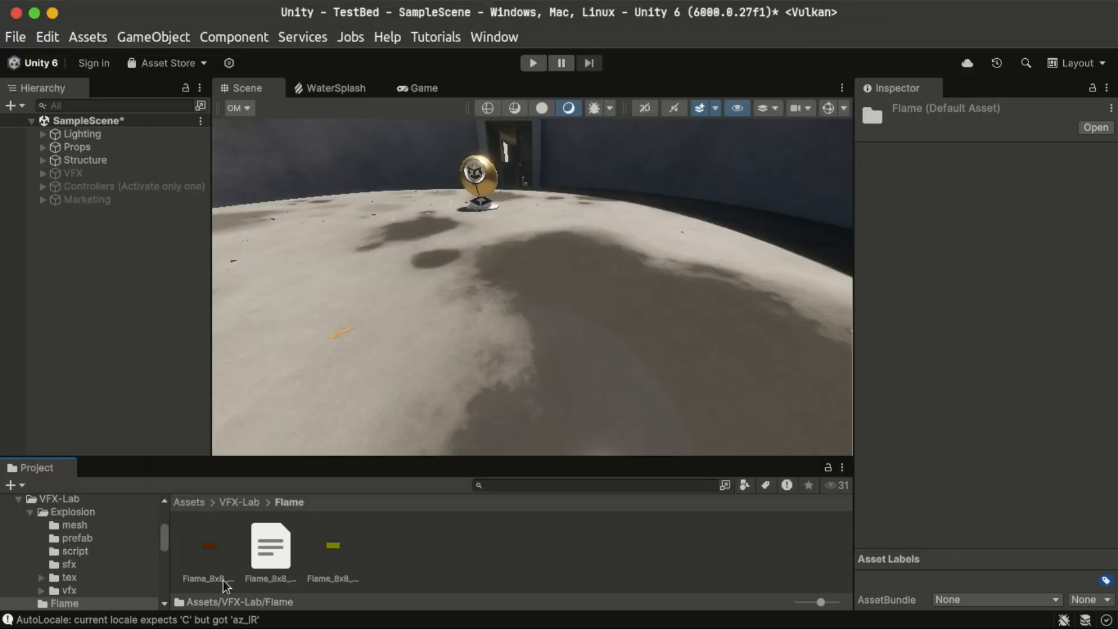
left_click(328, 549)
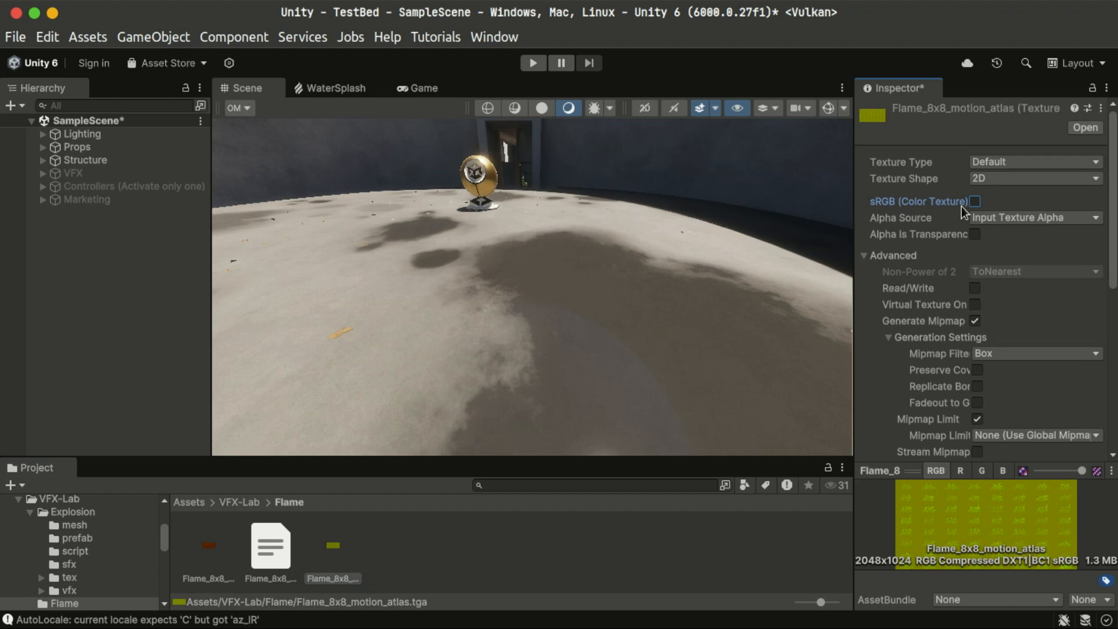
left_click(441, 568)
- Create an Empty VFX visual effect graph in the Flame folder and name it Ground_Flame
right_click(441, 568)
mouse_move(524, 71)
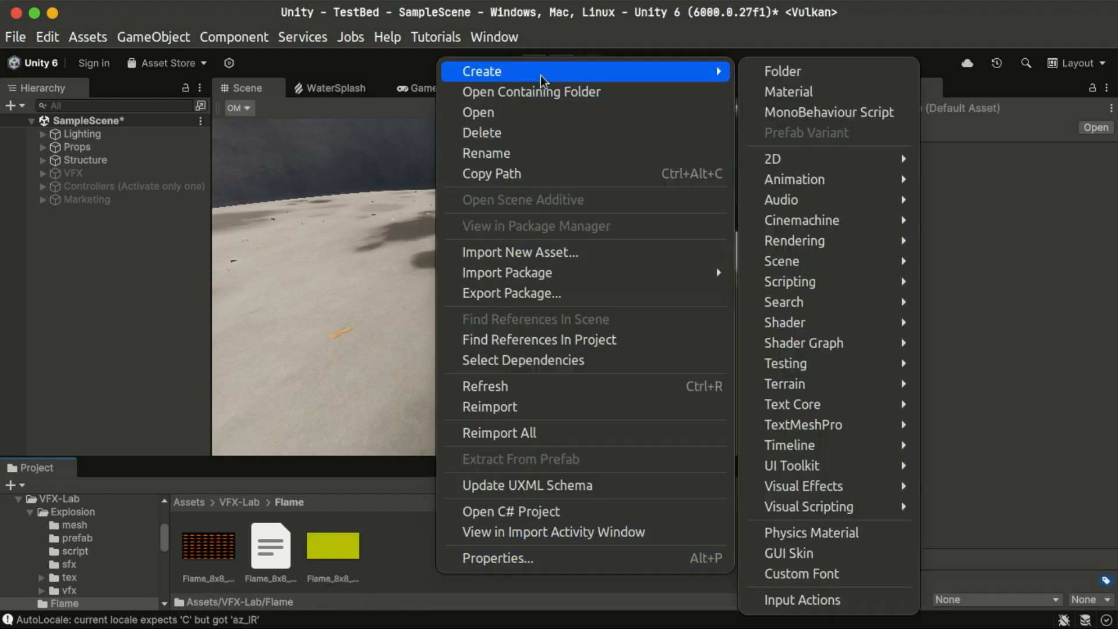
mouse_move(851, 486)
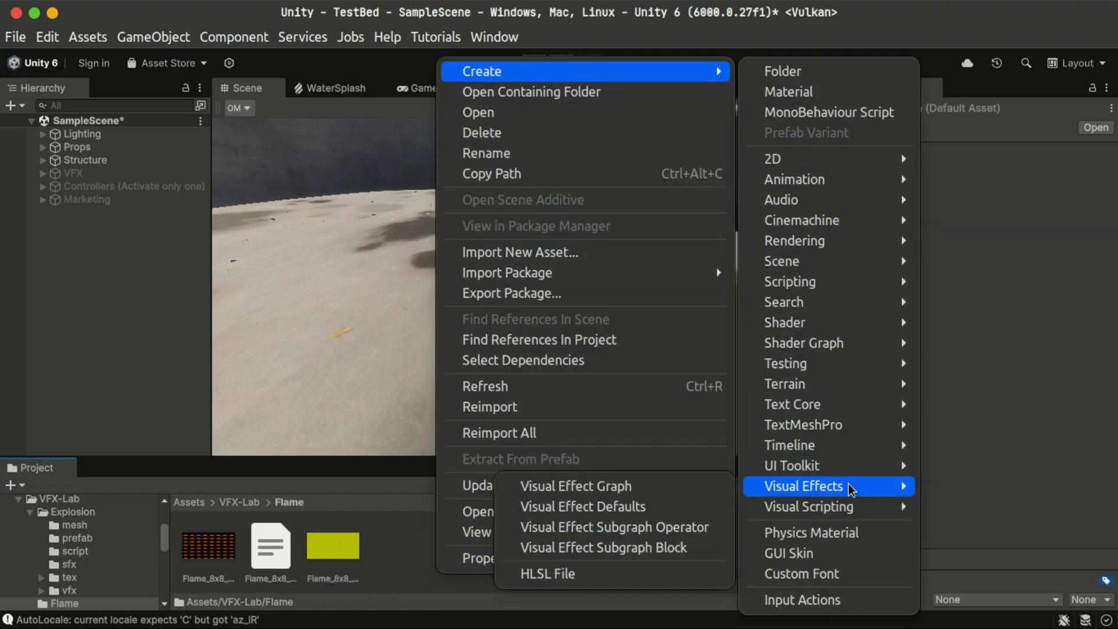
left_click(640, 492)
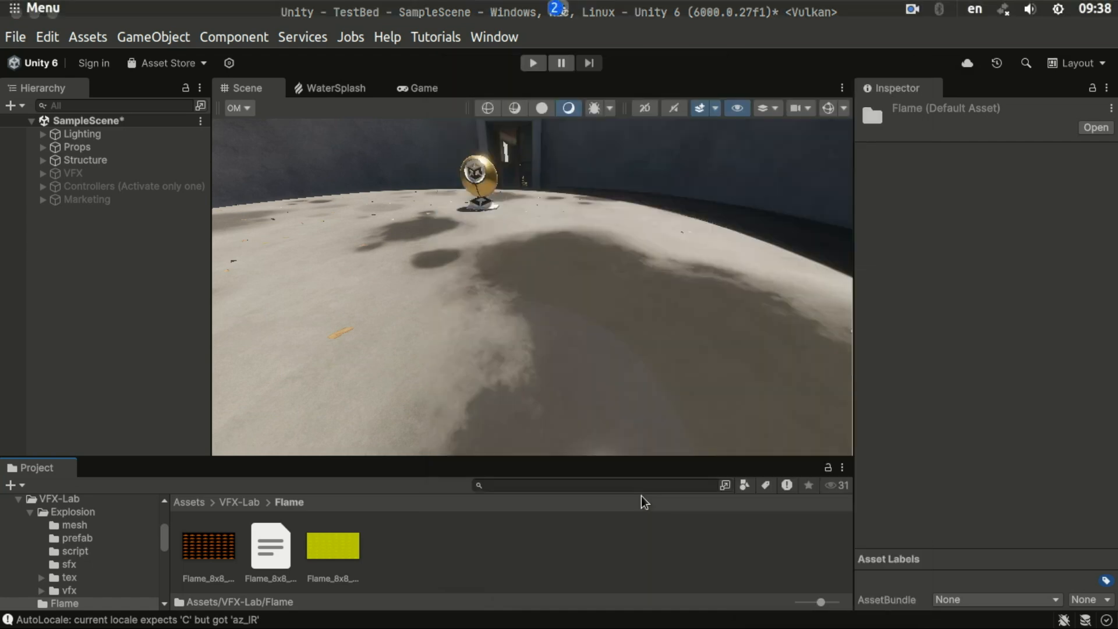
left_click(418, 295)
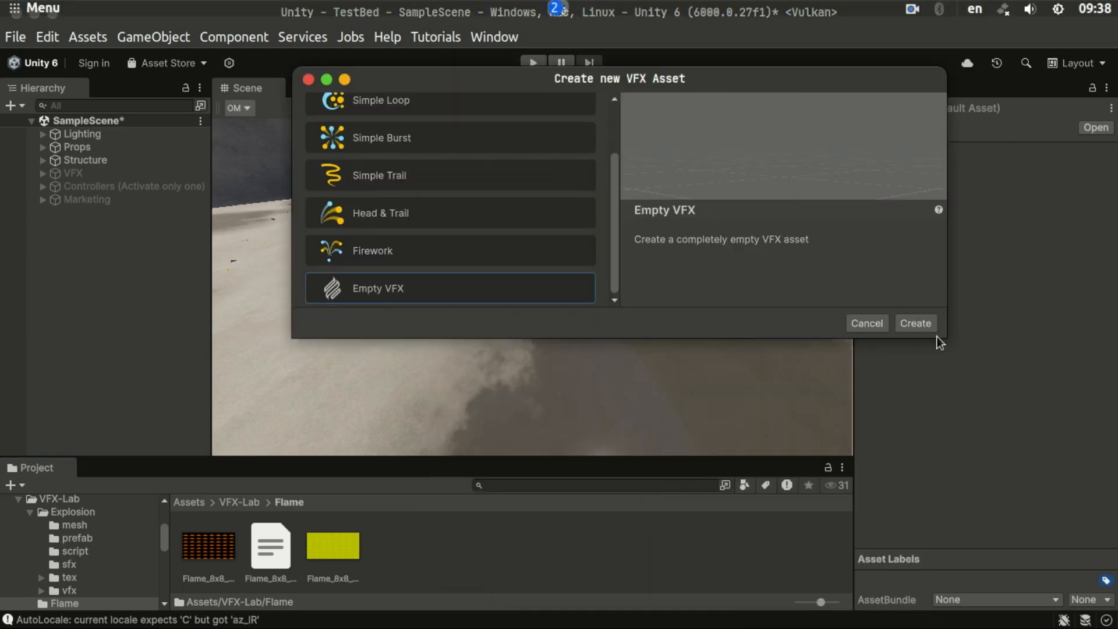
left_click(916, 323)
type("F")
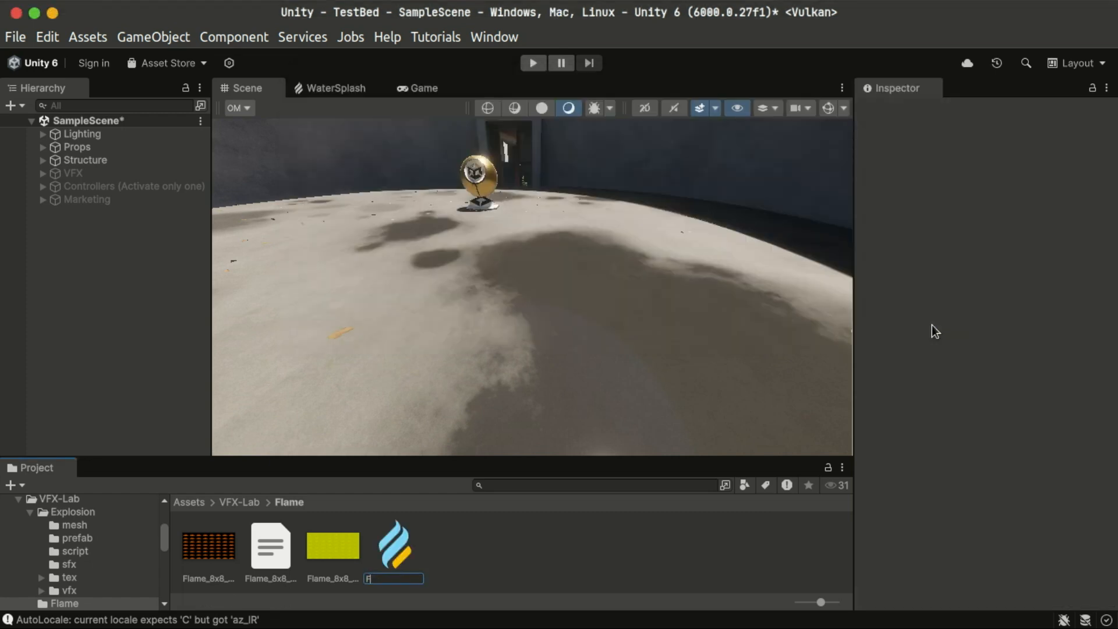
type("Ground_Flame")
key("Return")
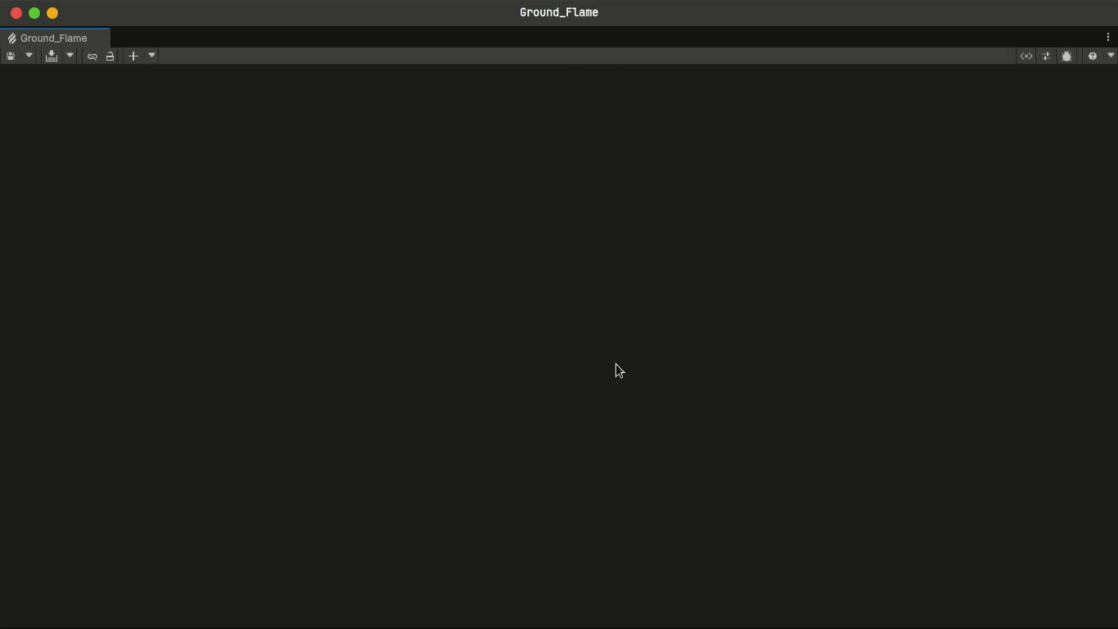
- Toggle auto compile in the Ground_Flame graph and add a Spawn context
key("ctrl+F7")
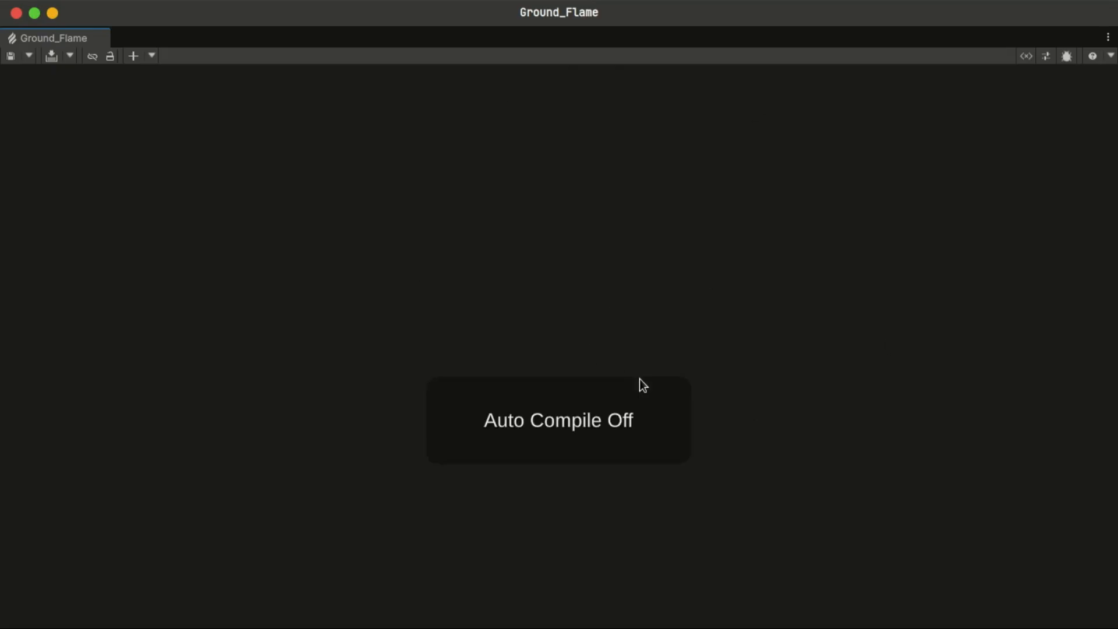
key("ctrl+F7")
key("space")
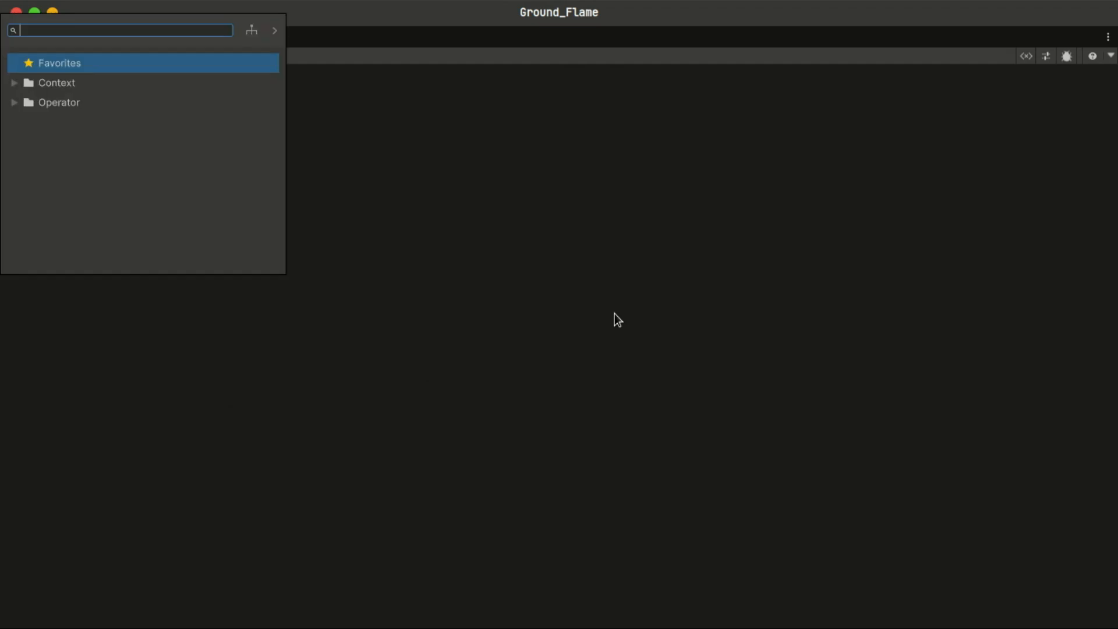
type("spawn")
key("Return")
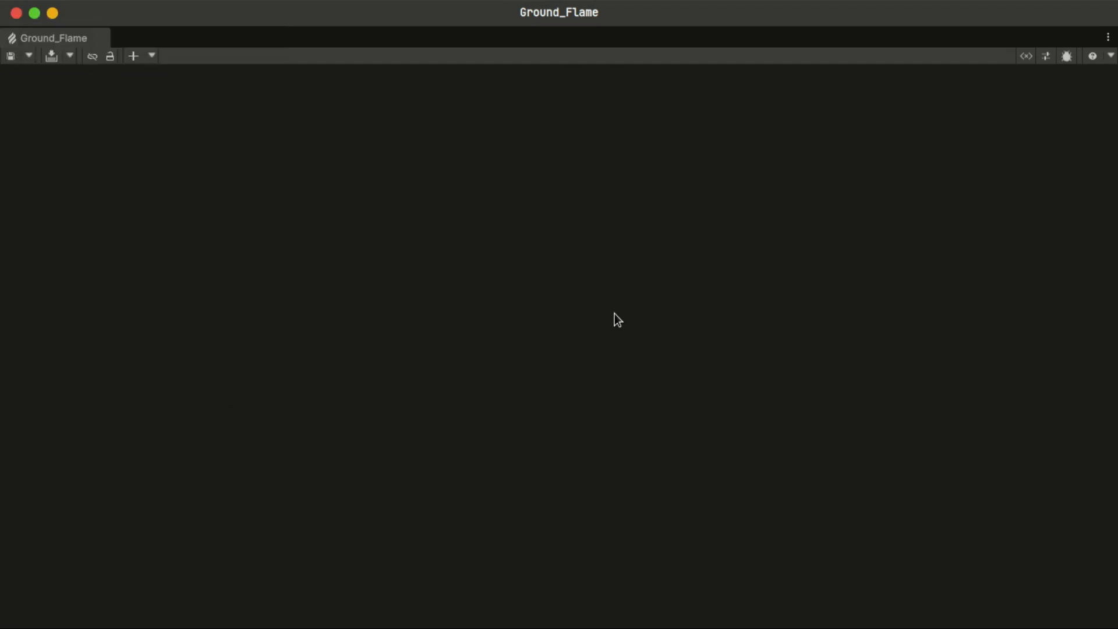
key("f")
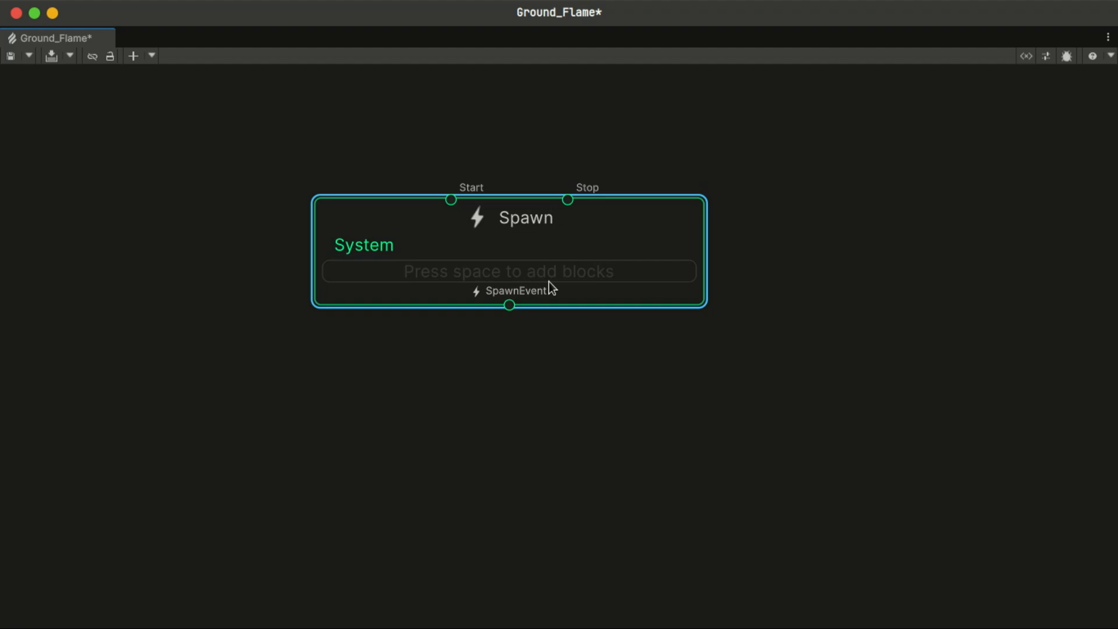
- Add a Single Burst block to the Spawn context and set its count to 1
key("space")
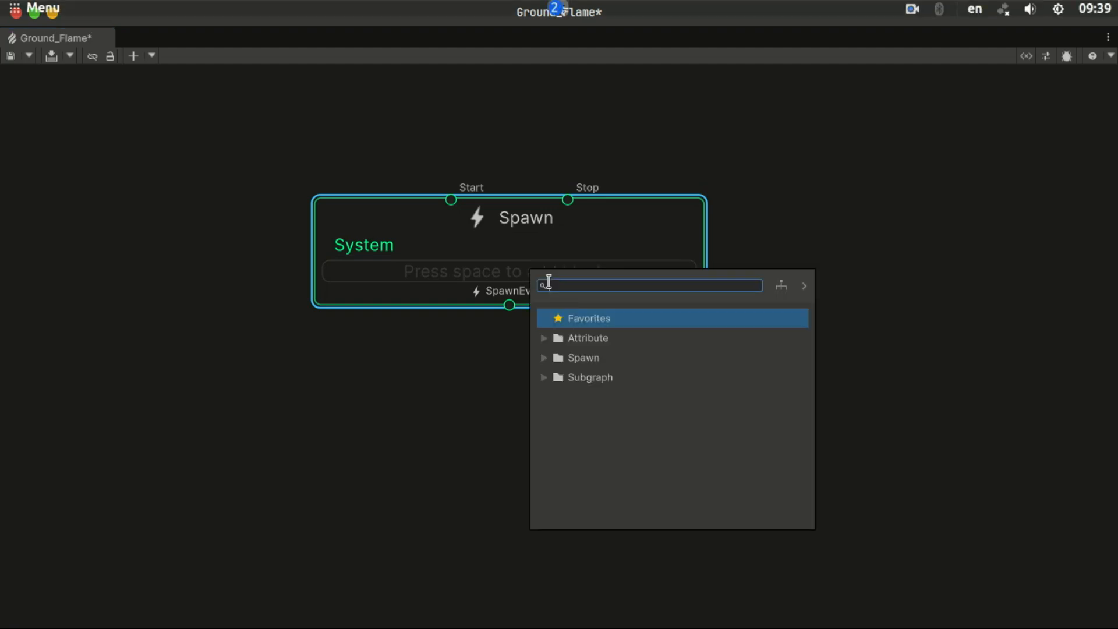
type("single")
key("Return")
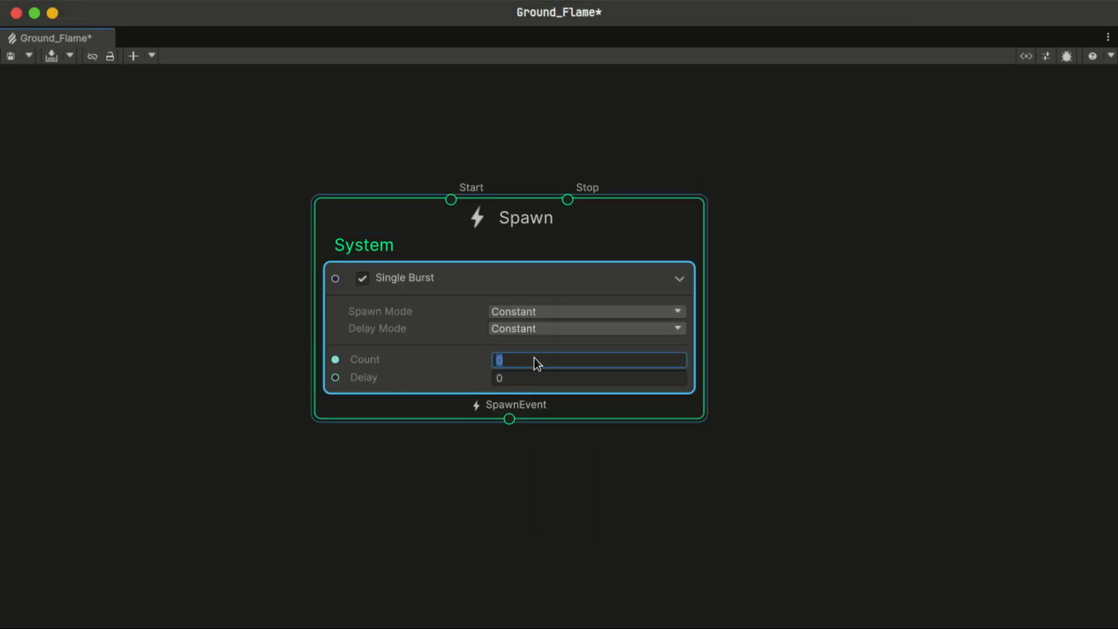
type("1")
key("Return")
- Connect a new Initialize Particle context to the Spawn context's SpawnEvent output
middle_click_drag(544, 479, 521, 278)
scroll(542, 391, "down", 1)
left_click_drag(500, 260, 499, 311)
type("init")
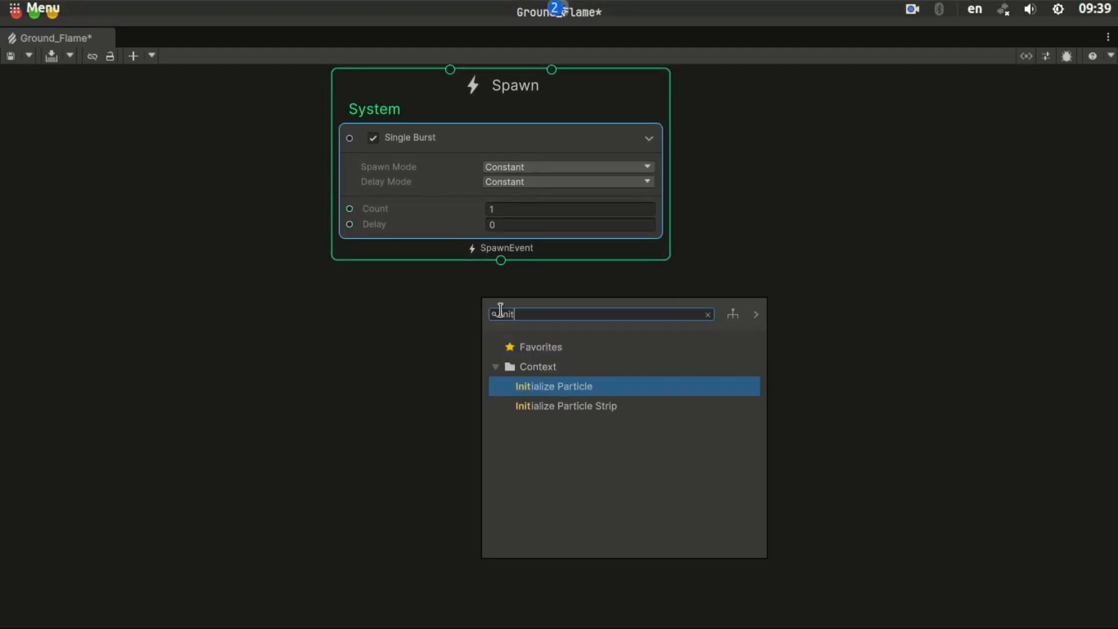
key("Return")
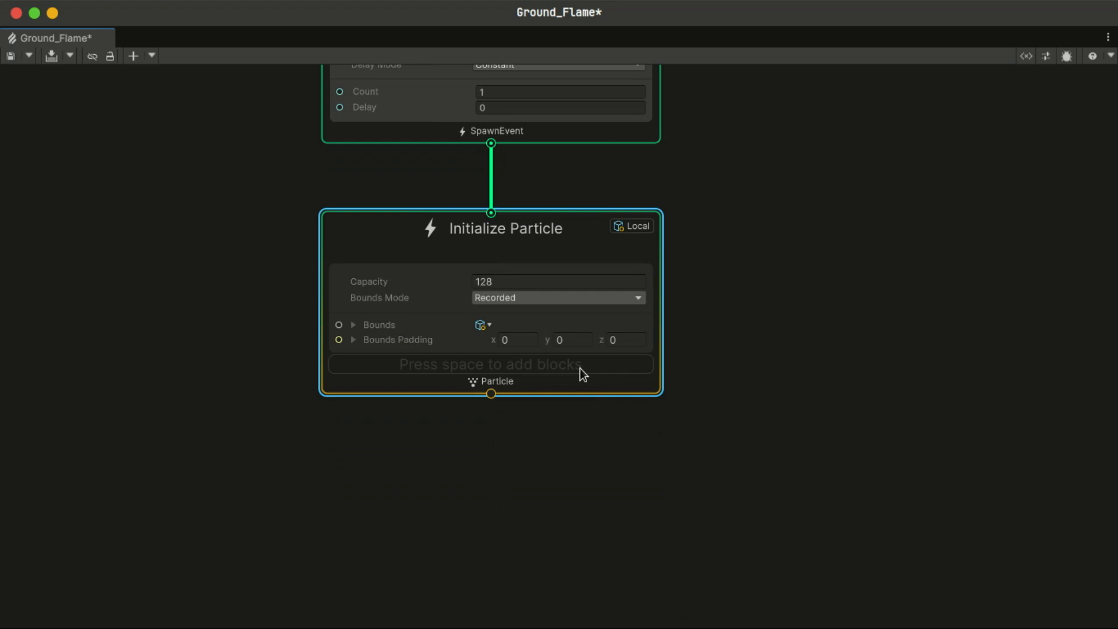
- Add a Set Position block to the Initialize Particle context
key("space")
type("position")
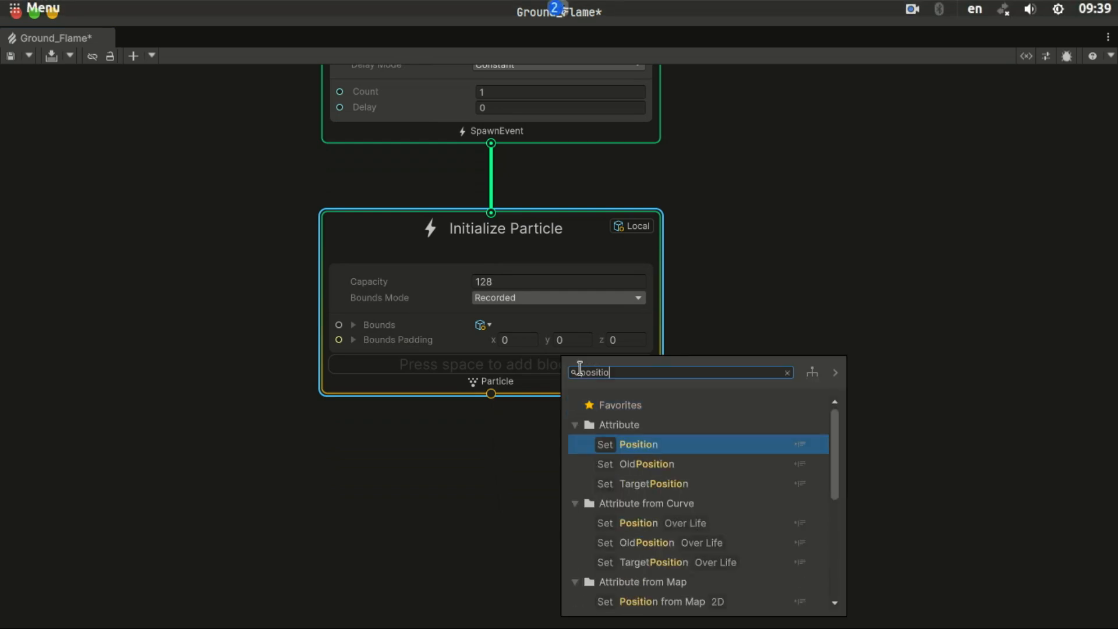
key("Return")
- Connect a new Update Particle context to the Initialize Particle output and align it directly beneath
middle_click_drag(581, 375, 555, 224)
left_click_drag(464, 278, 467, 311)
type("upda")
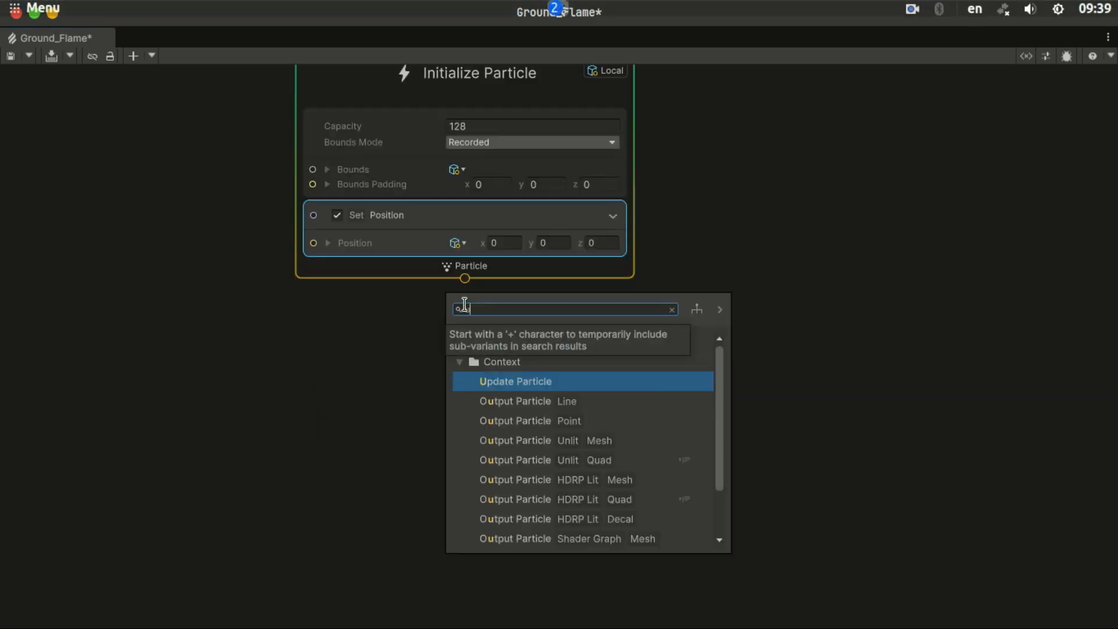
key("Return")
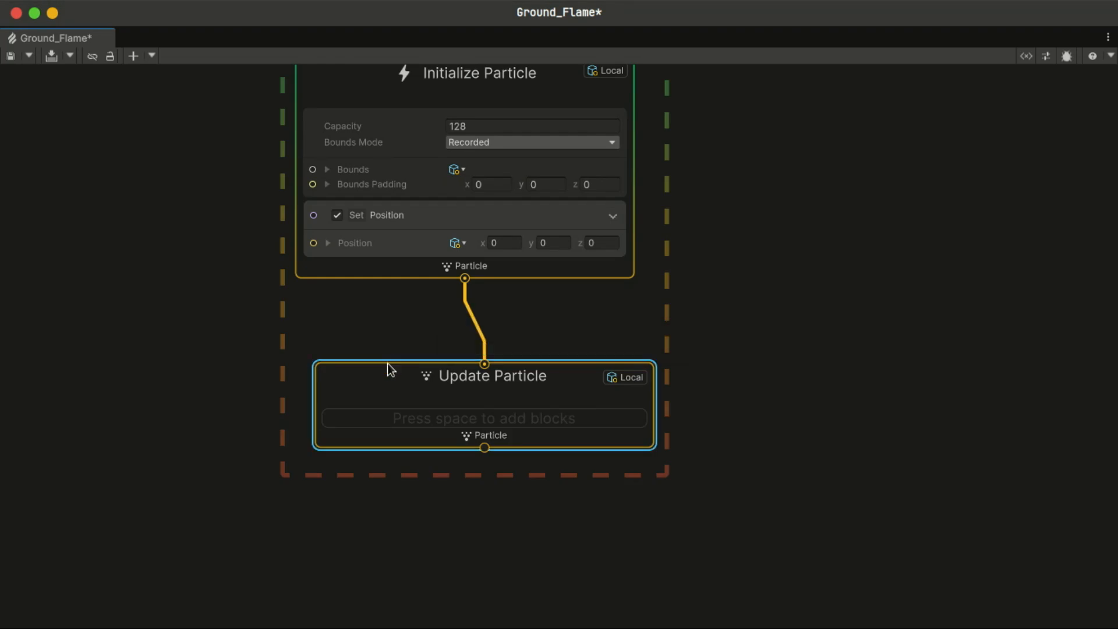
left_click_drag(387, 367, 364, 321)
- Connect a new Output Particle Unlit Quad context to the Update Particle output
left_click_drag(465, 401, 467, 462)
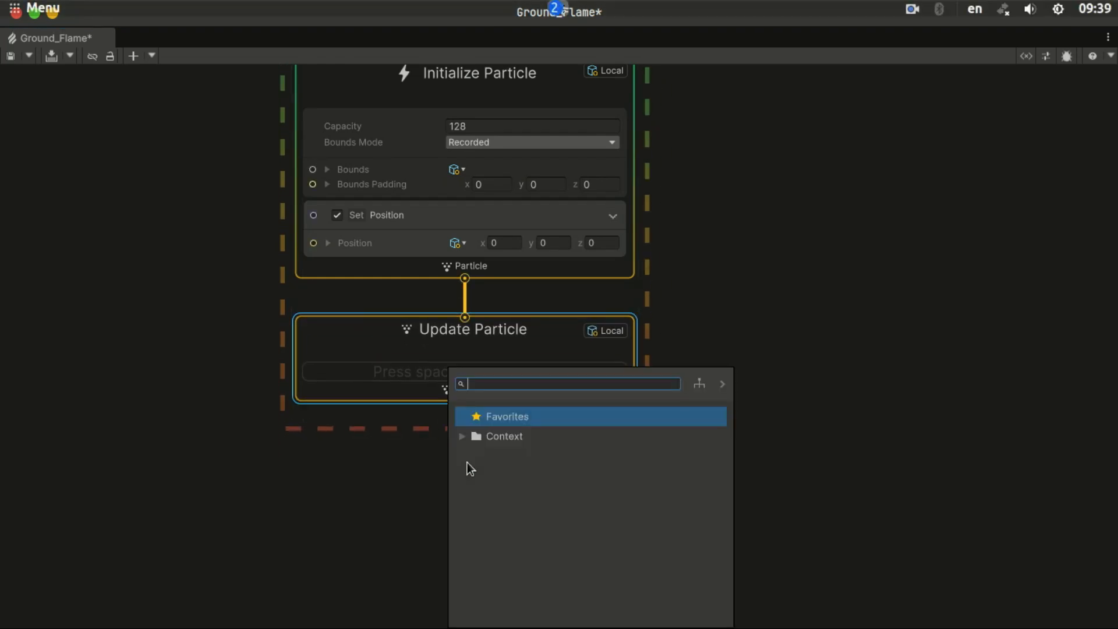
type("unli")
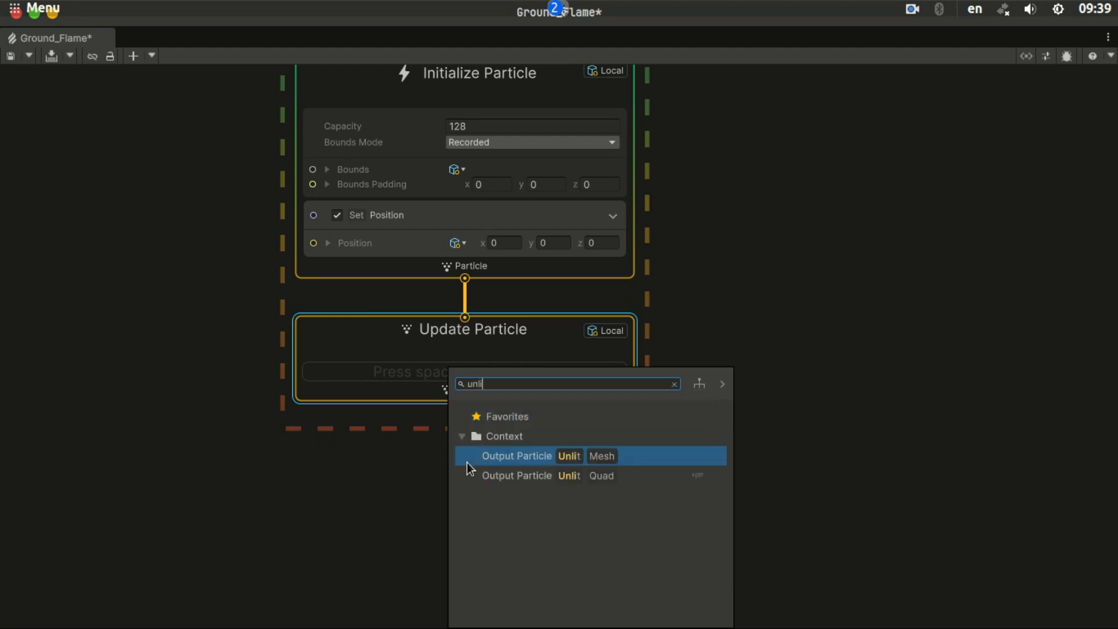
key("Down")
key("Return")
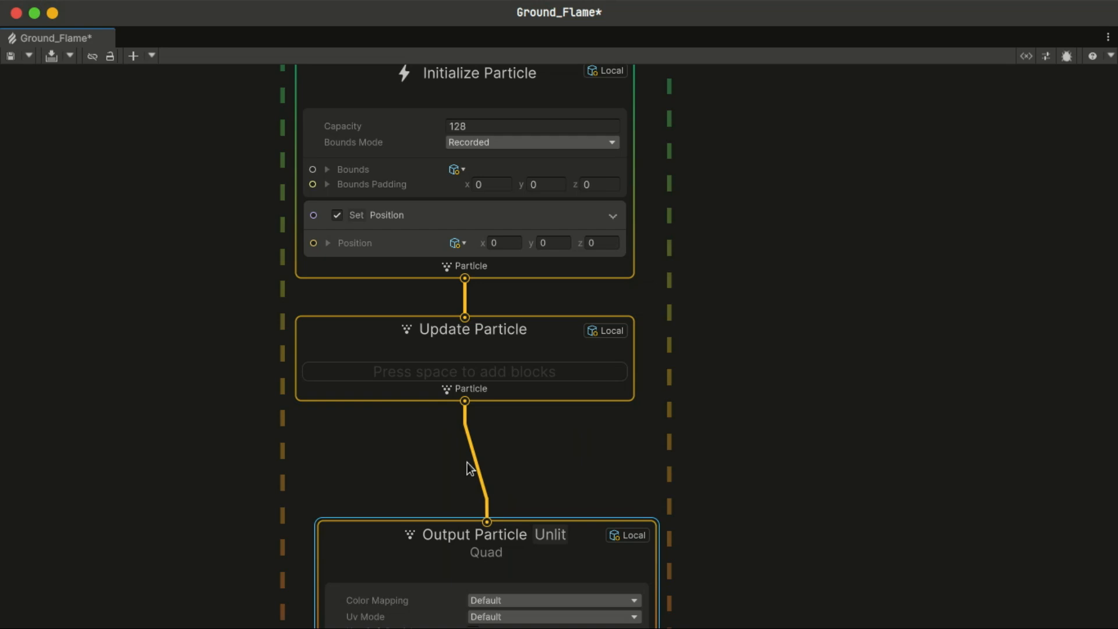
- Align the Output Particle context beneath Update Particle and set its Uv Mode to Flipbook with blended frames and motion vectors enabled
left_click_drag(387, 519, 363, 468)
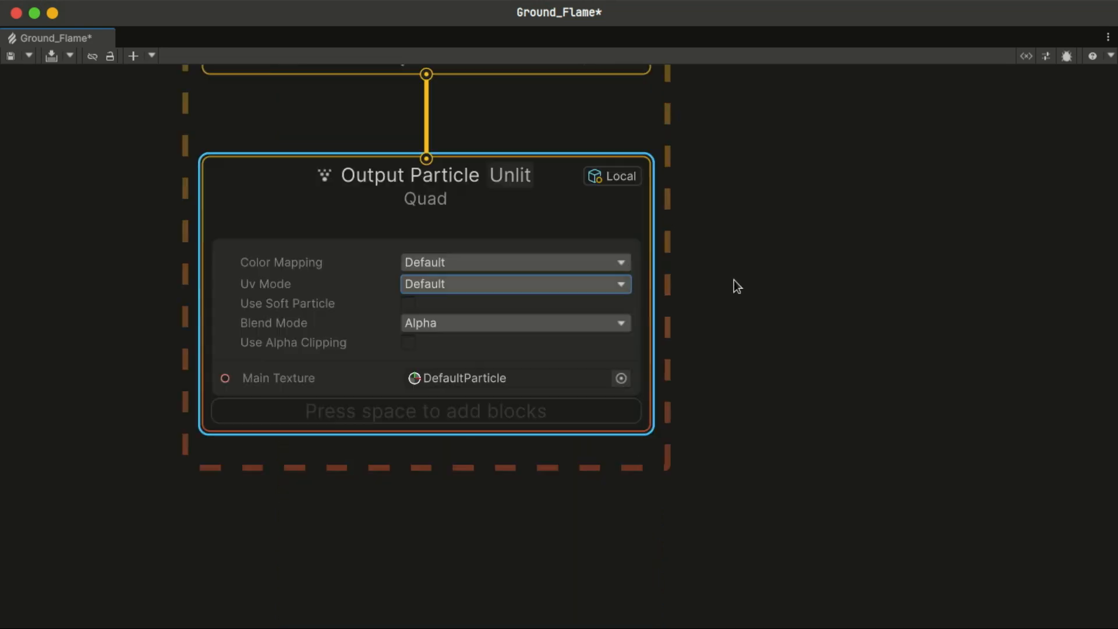
left_click(505, 284)
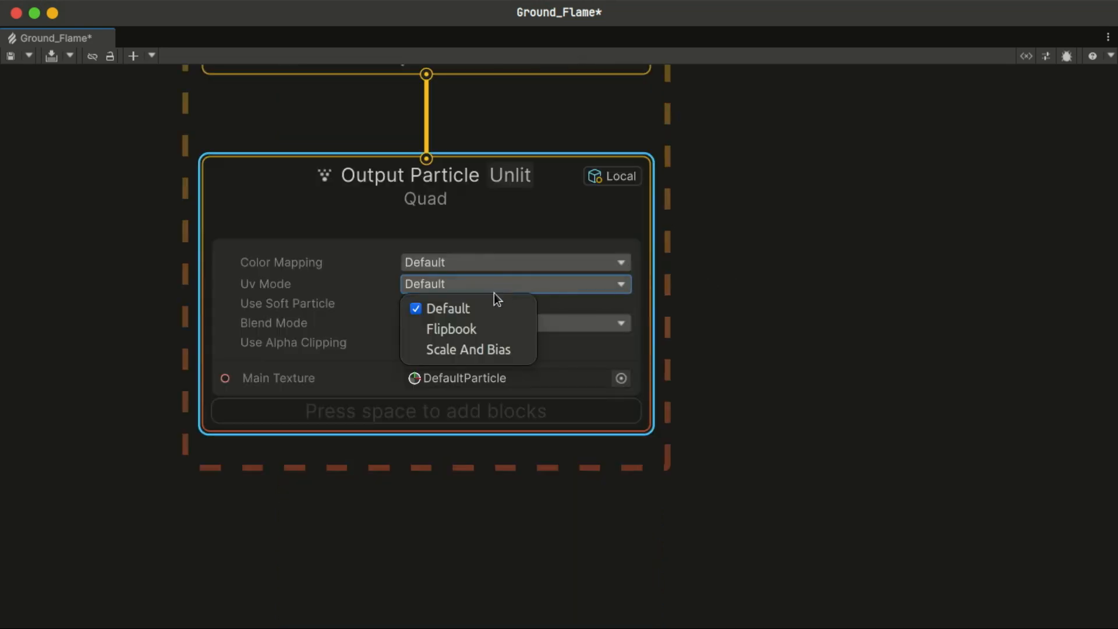
left_click(467, 327)
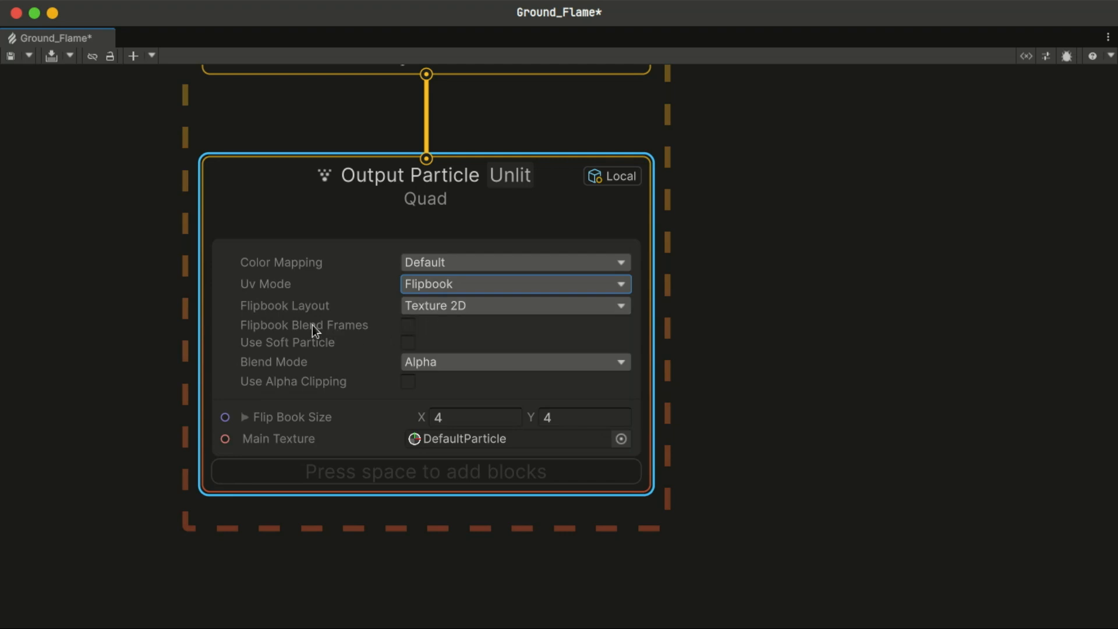
left_click(404, 327)
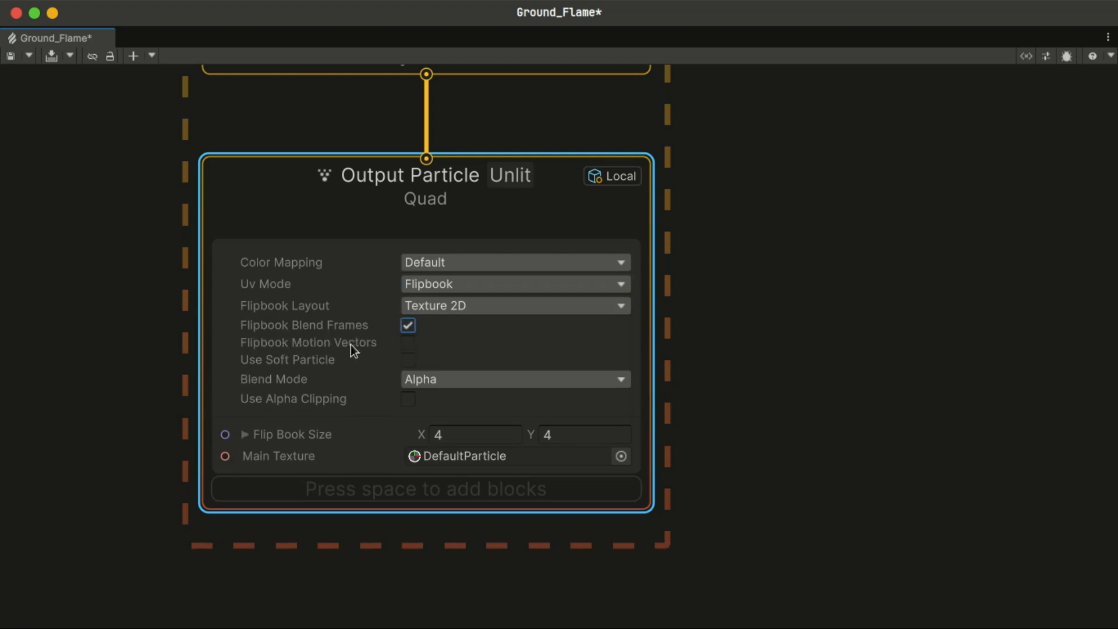
left_click(407, 343)
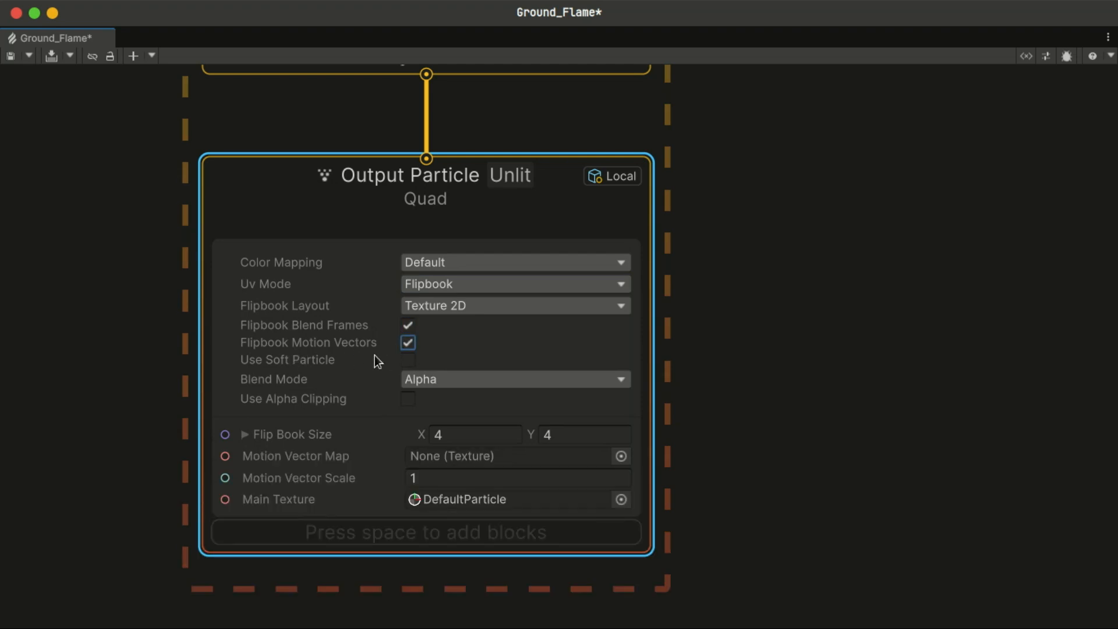
- Assign Flame_8x8_color_atlas as the output's Main Texture and Flame_8x8_motion_atlas as its Motion Vector Map
left_click(53, 14)
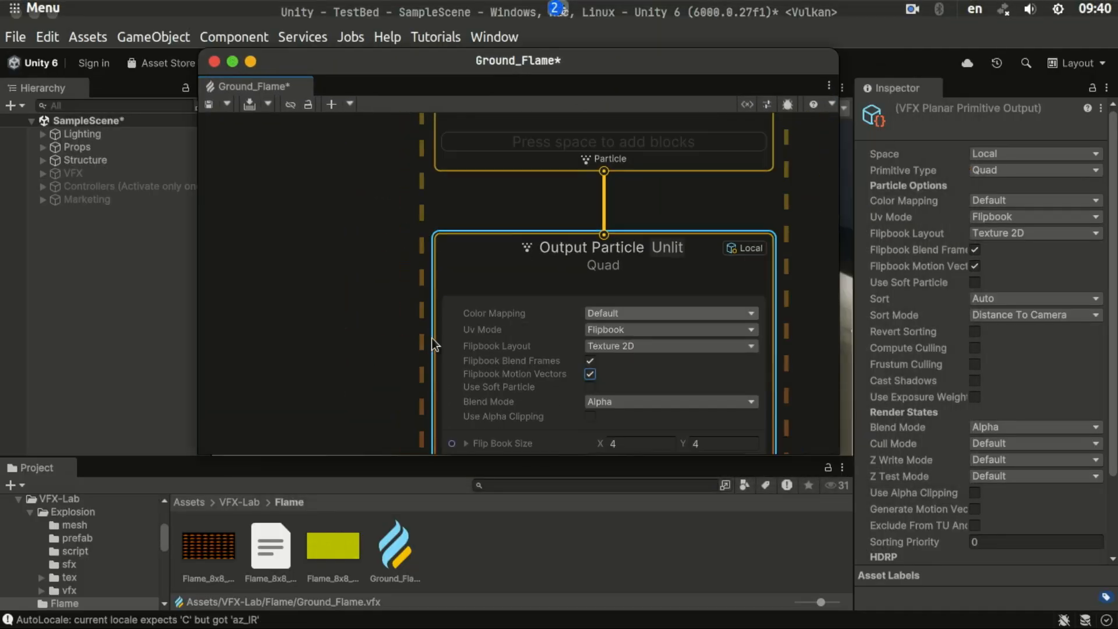
middle_click_drag(326, 376, 211, 241)
scroll(492, 406, "up", 3)
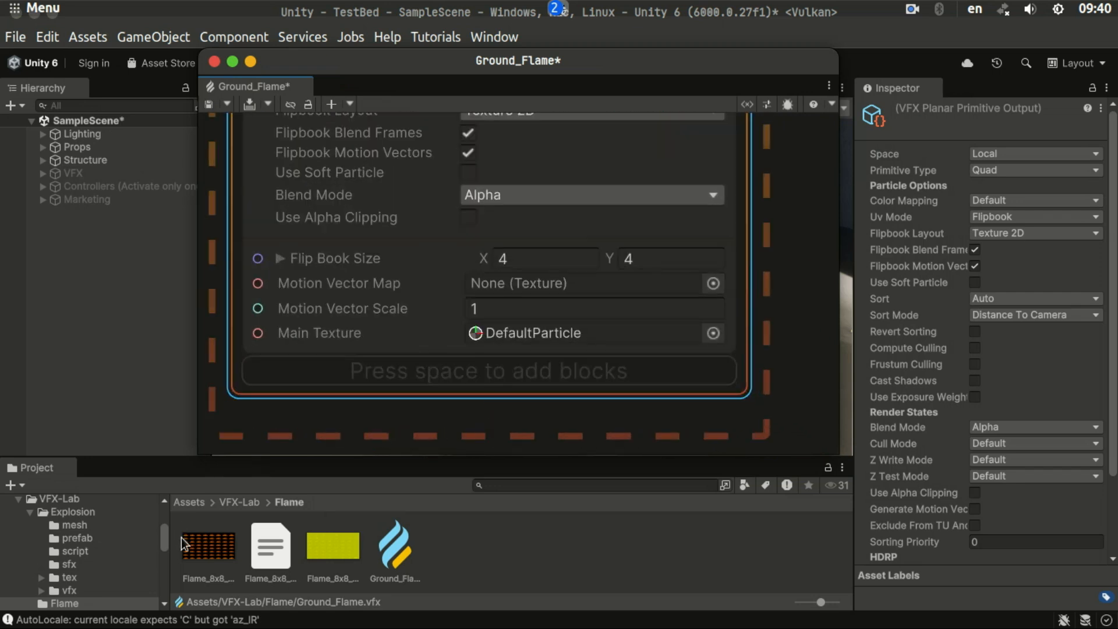
left_click_drag(201, 557, 526, 339)
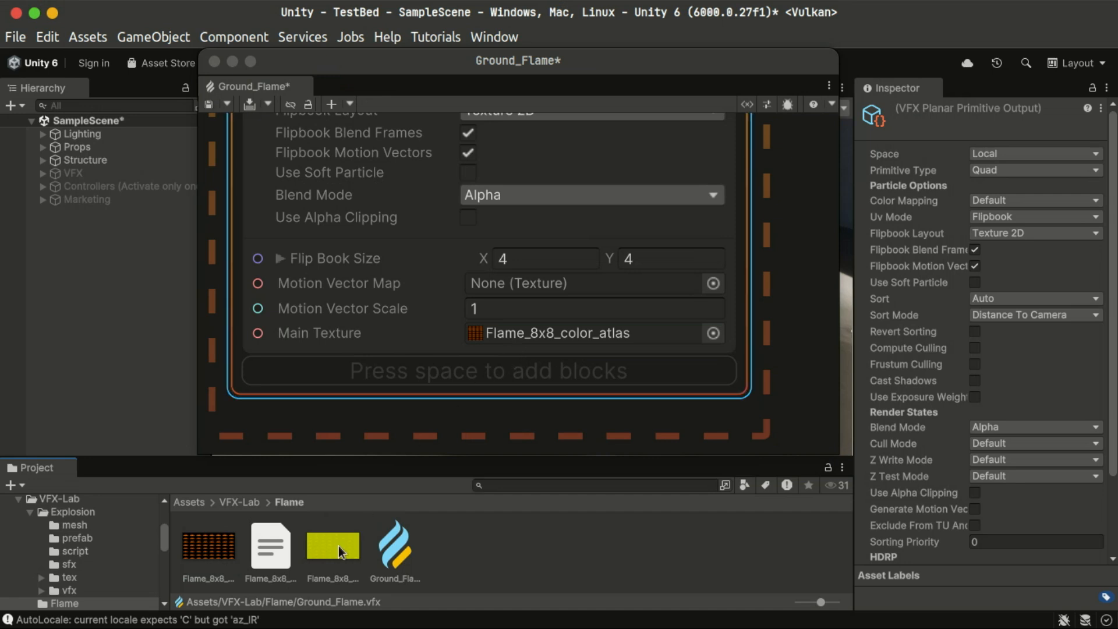
left_click_drag(327, 549, 504, 288)
- Copy the strength value from the Flame_8x8_meta file and set the Motion Vector Scale to 0.06556726
left_click(270, 550)
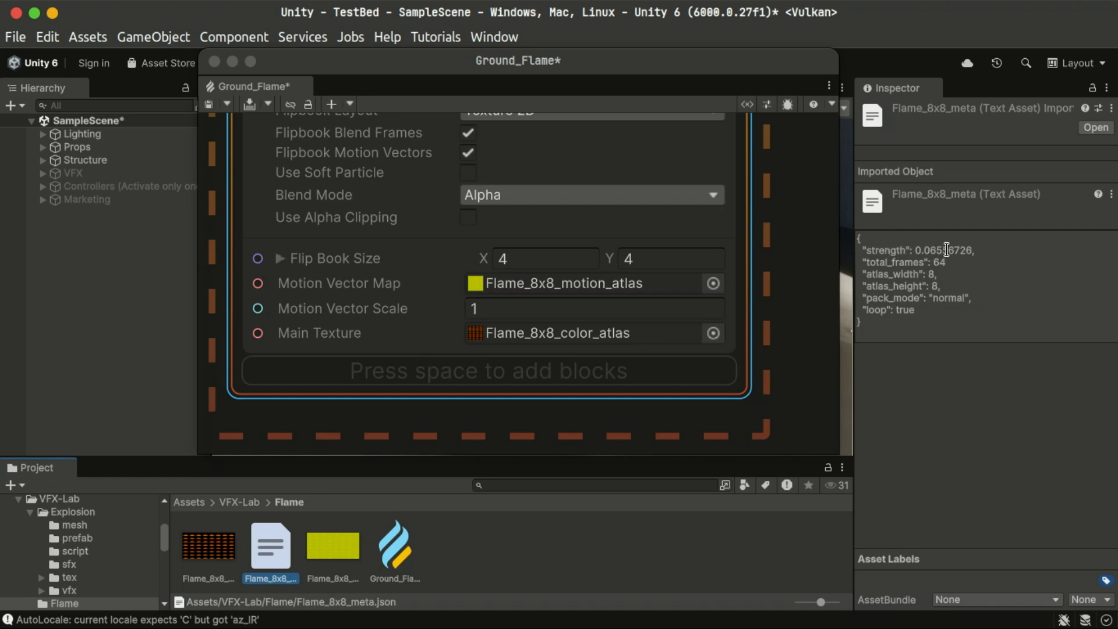
left_click(946, 250)
double_click(946, 250)
key("ctrl+c")
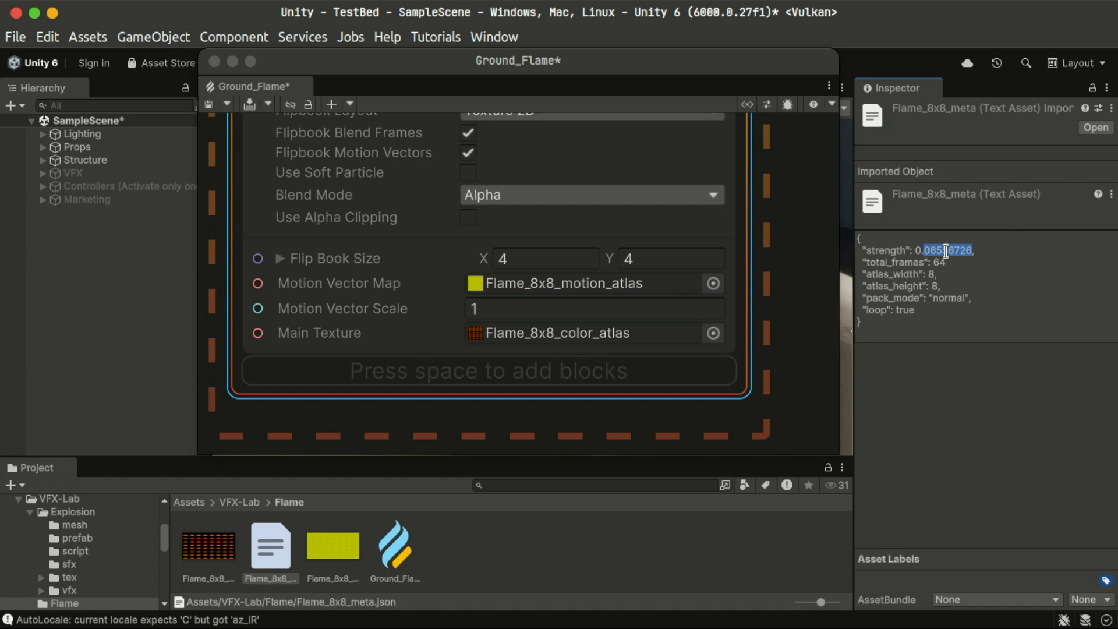
left_click(551, 308)
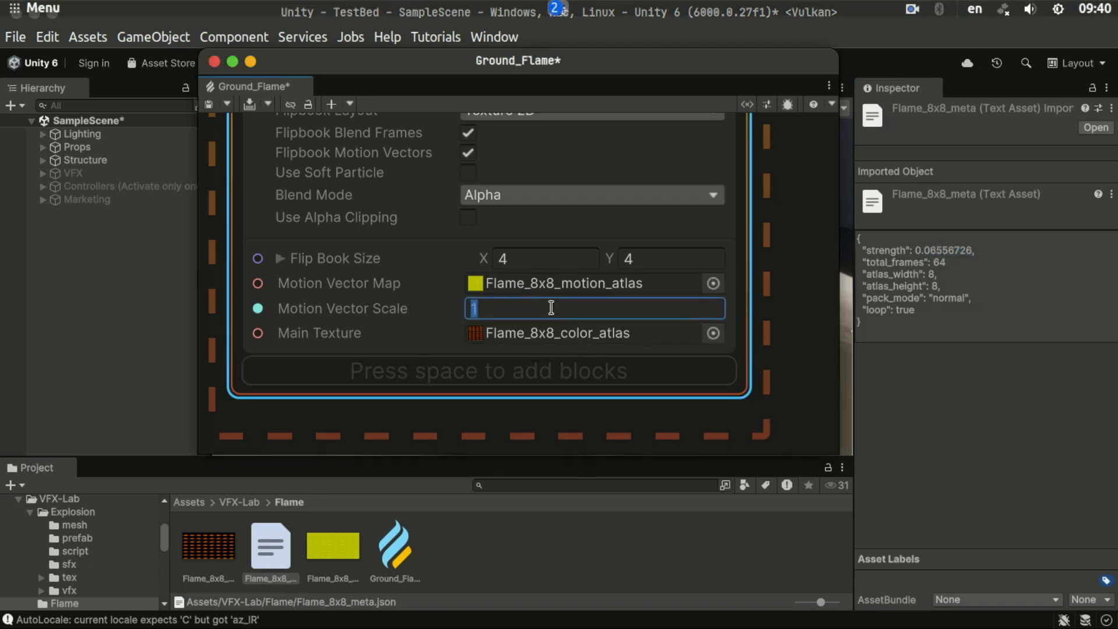
type("0.")
key("ctrl+v")
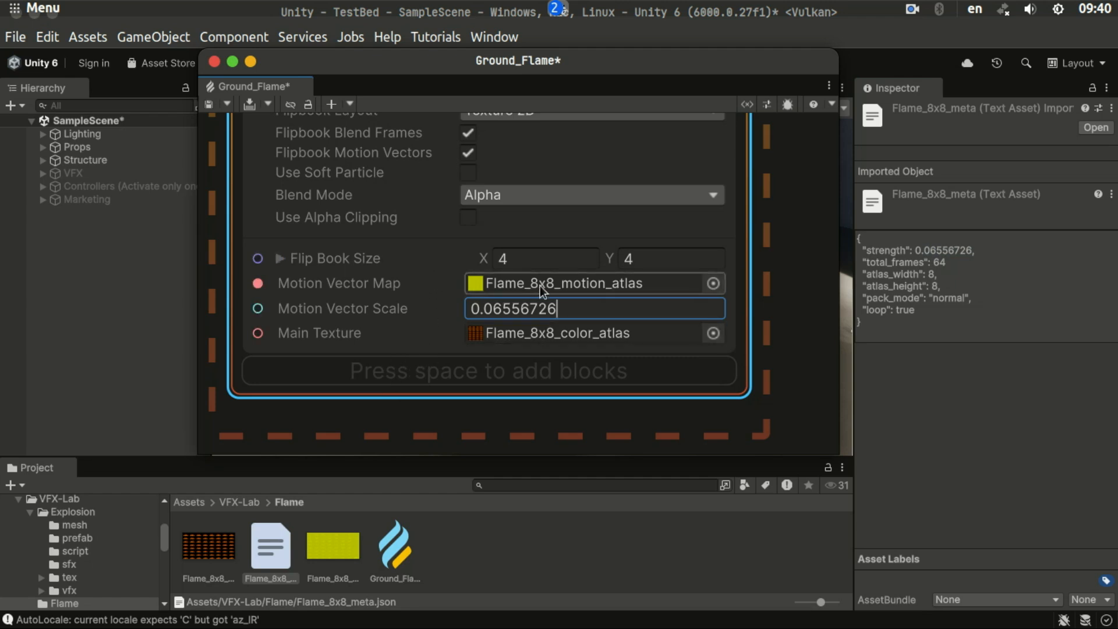
- Set the output's Flip Book Size to 8 by 8
left_click(533, 259)
type("8")
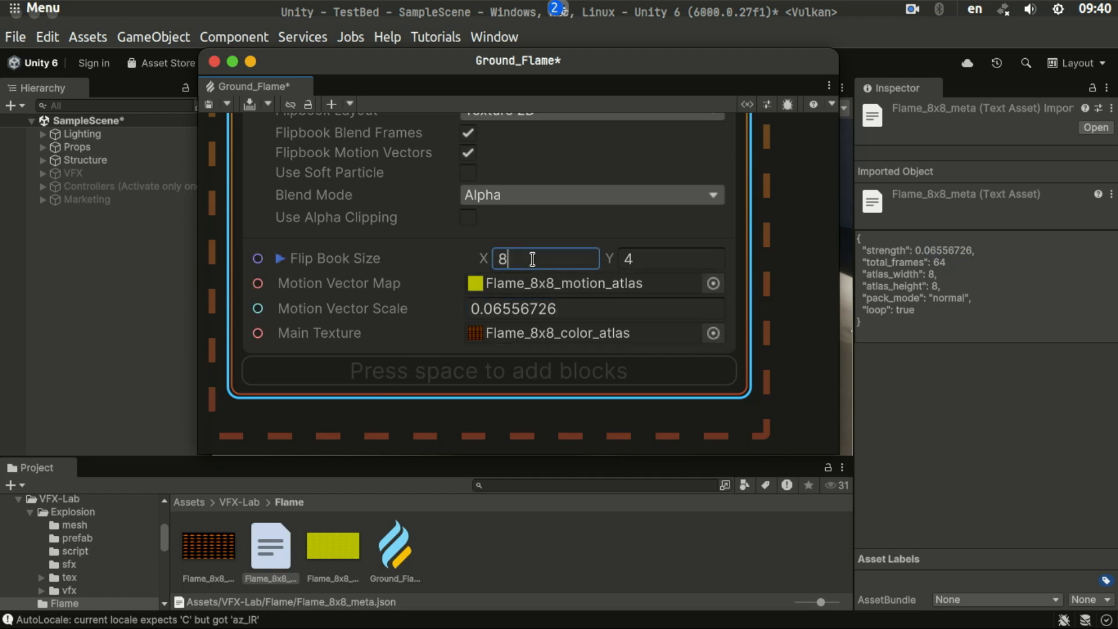
key("Tab")
type("8")
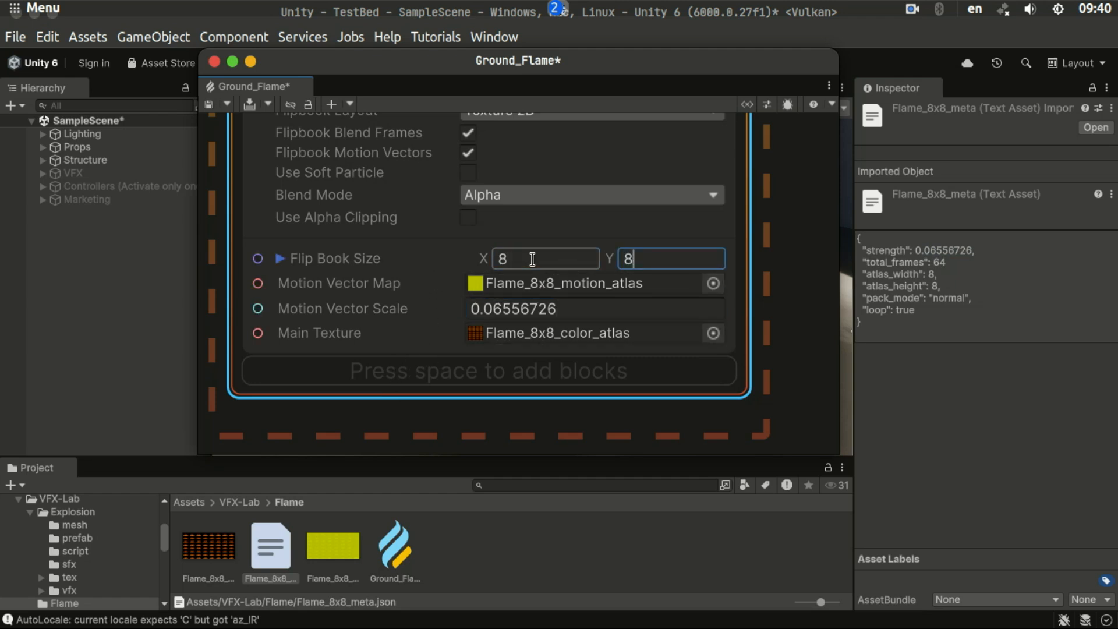
- Add an Orient: Face Camera Plane block to the Output Particle context
left_click(232, 62)
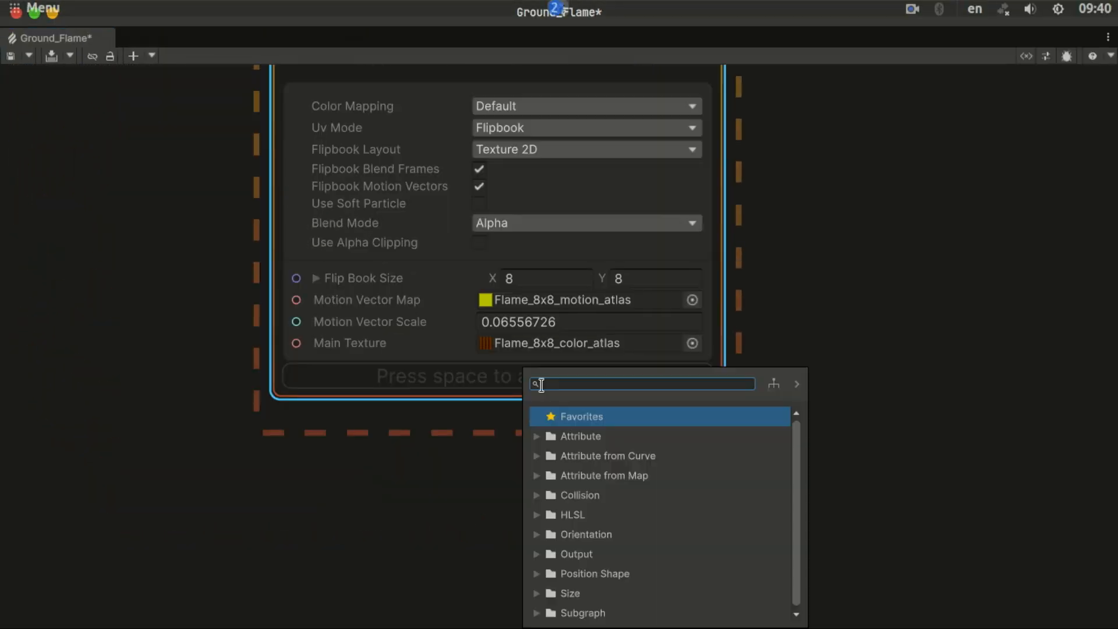
key("space")
type("orie")
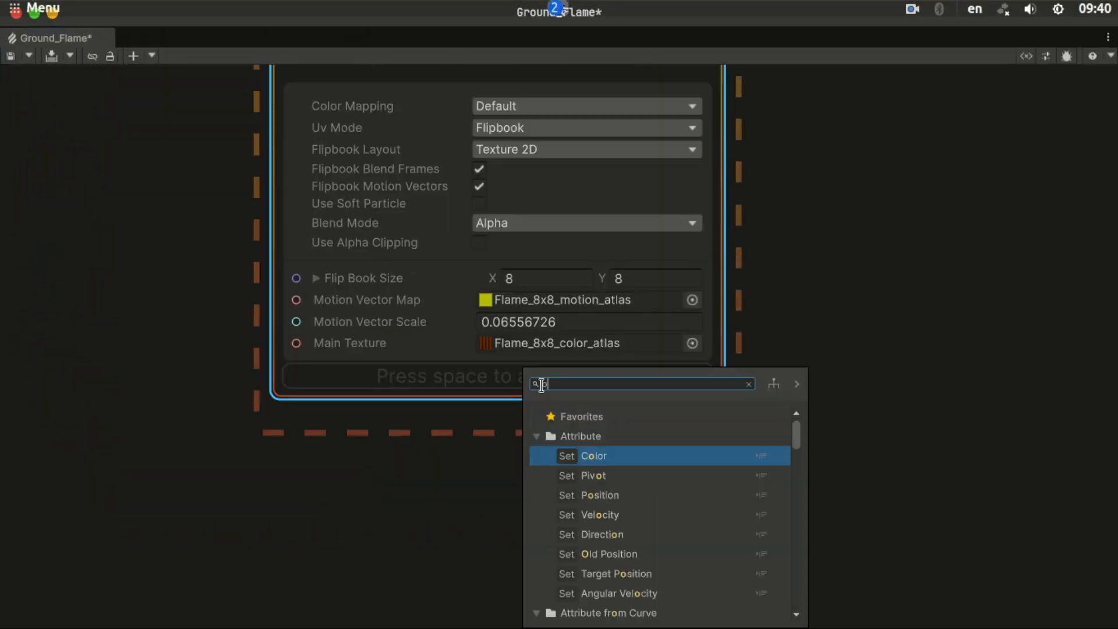
key("Down")
key("Down")
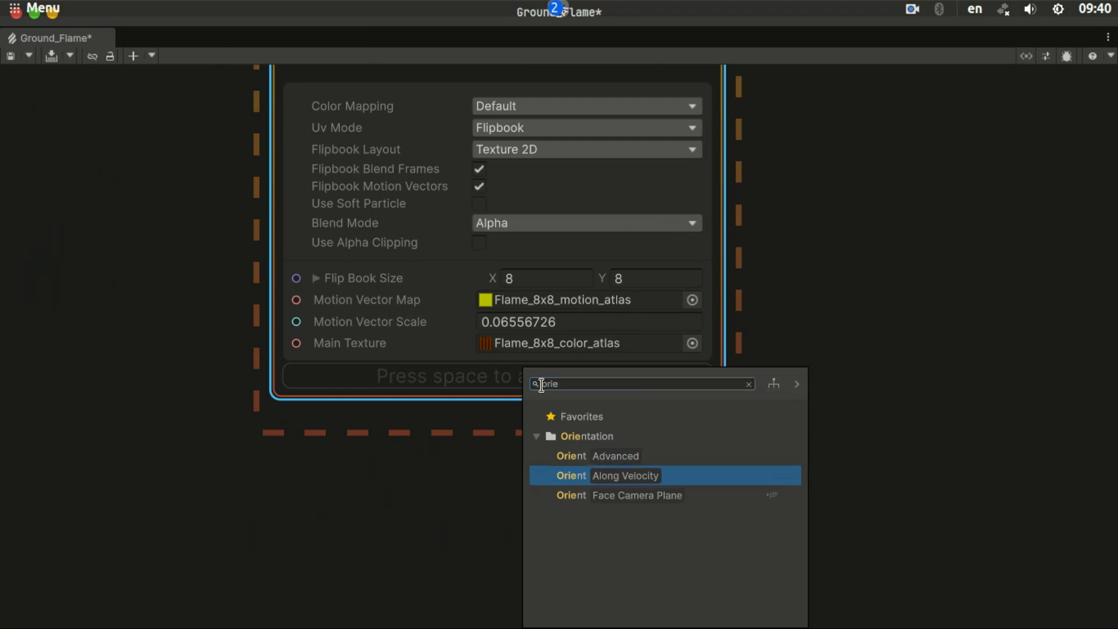
key("Return")
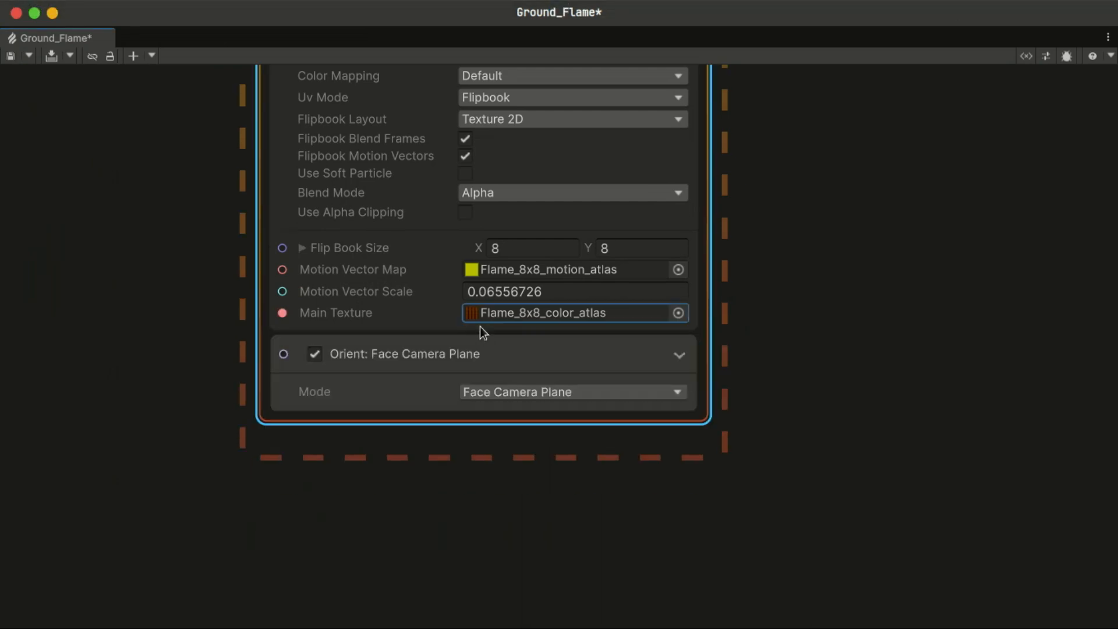
- Check the dimensions of Flame_8x8_color_atlas and add a Set Scale block to the Output Particle context
left_click_drag(403, 19, 443, 67)
left_click(222, 536)
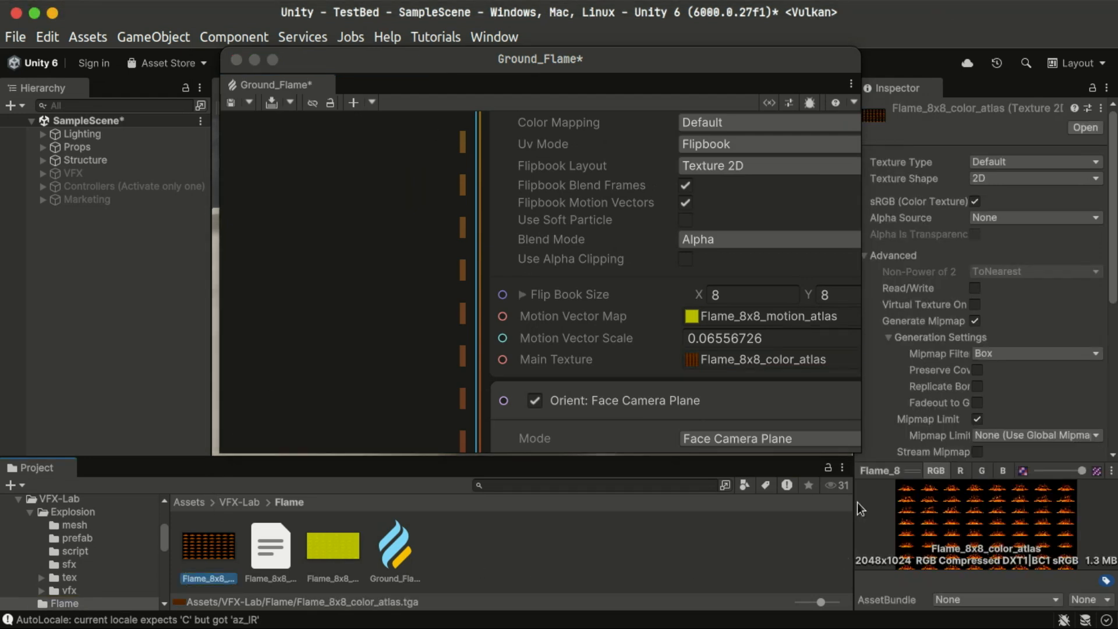
left_click(255, 60)
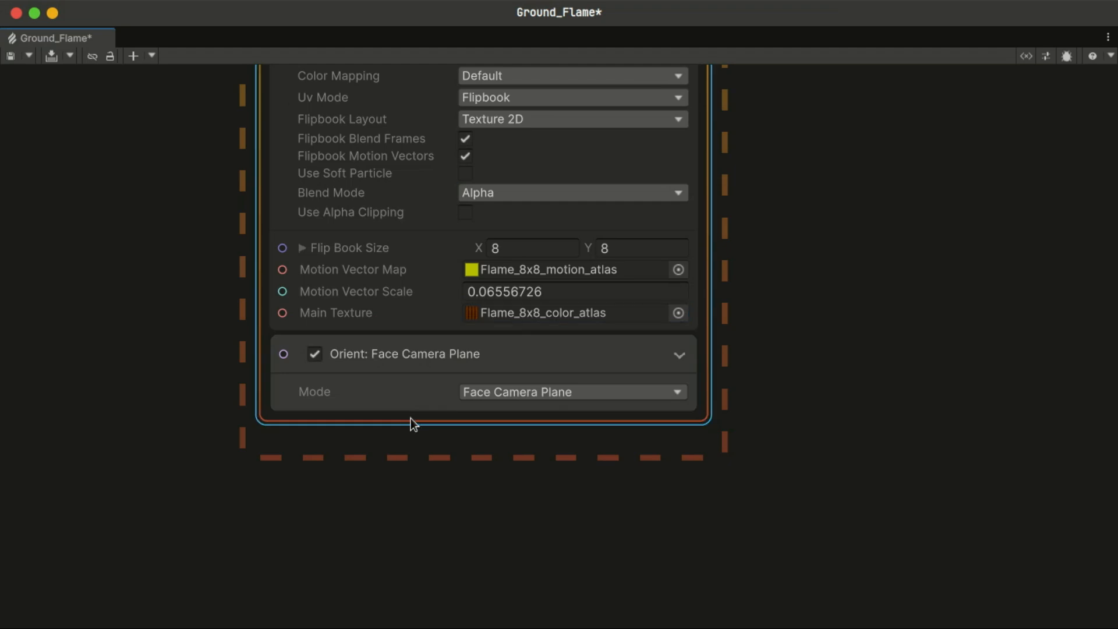
key("space")
type("scale")
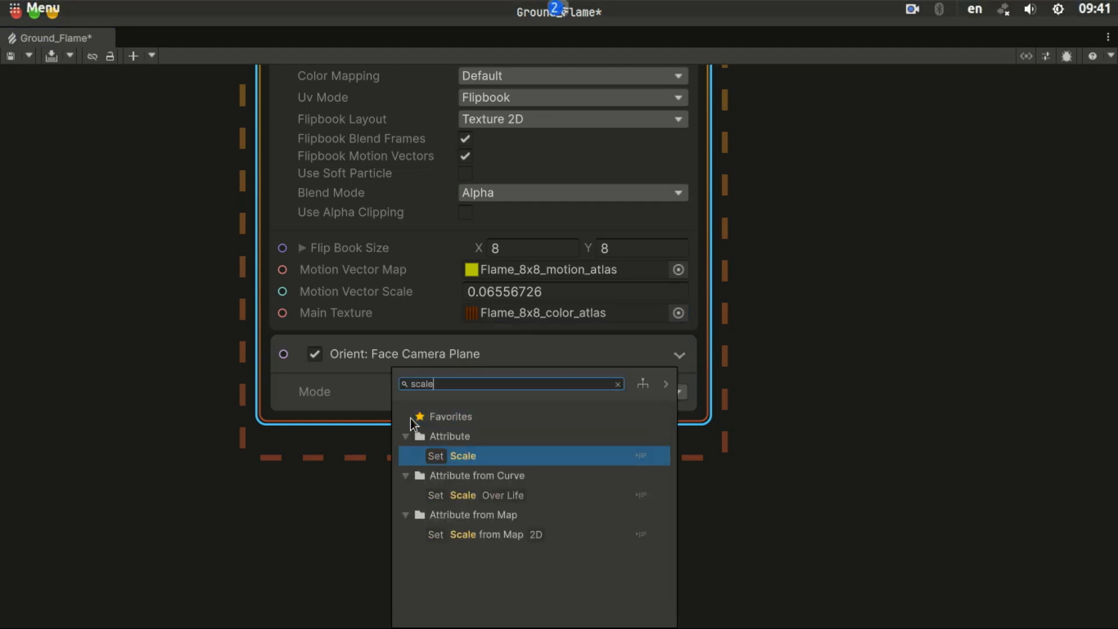
key("Return")
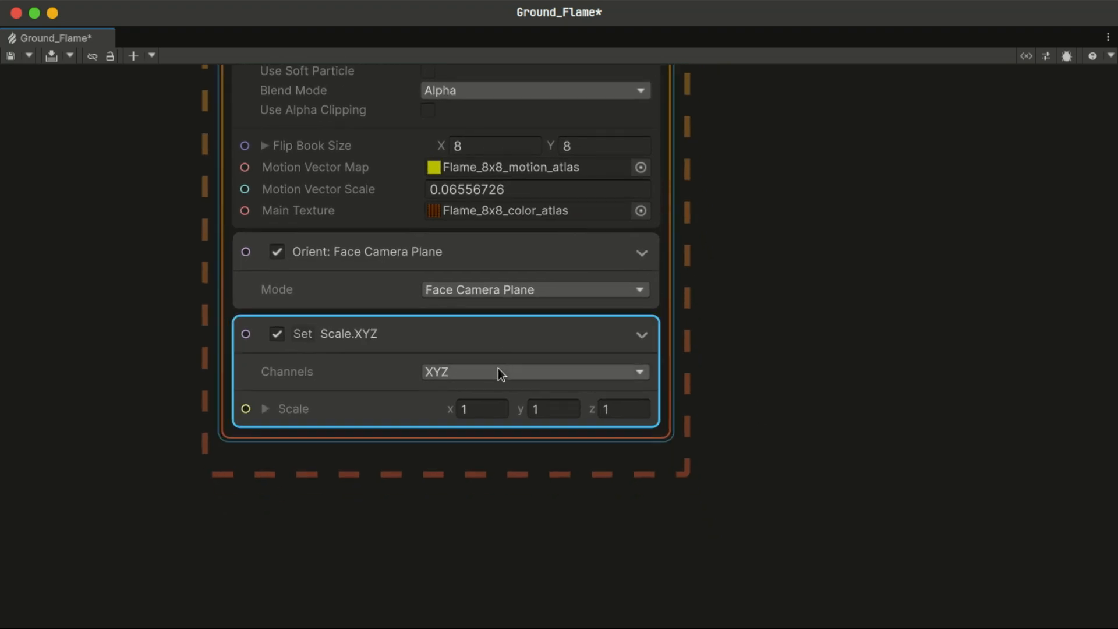
- Limit the Set Scale block to the XY channels and set its y scale to 0.5
left_click(498, 370)
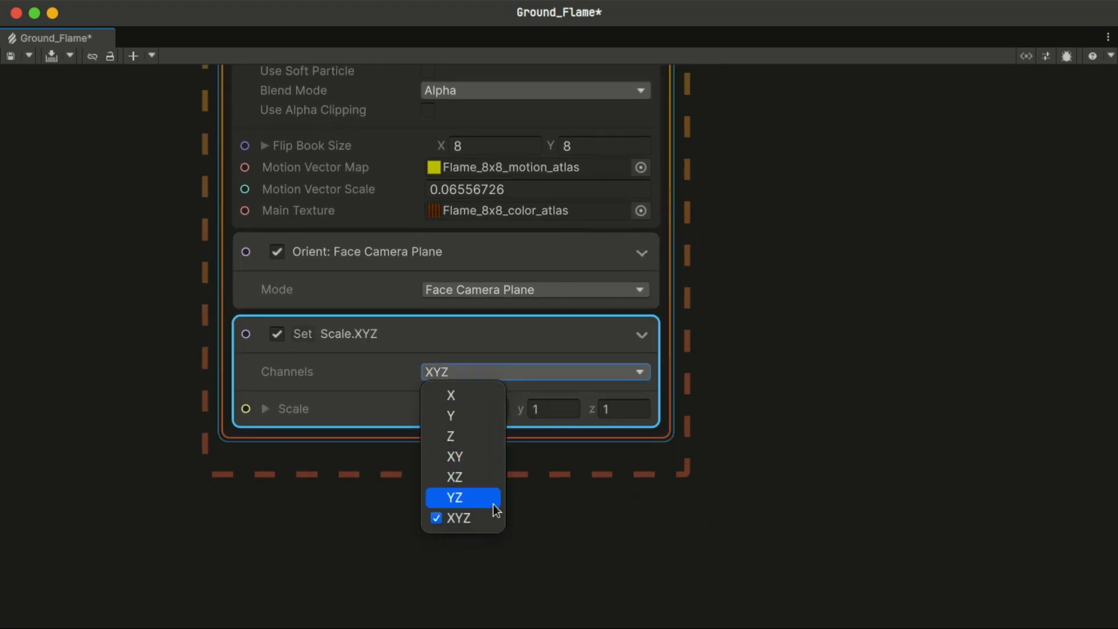
left_click(486, 465)
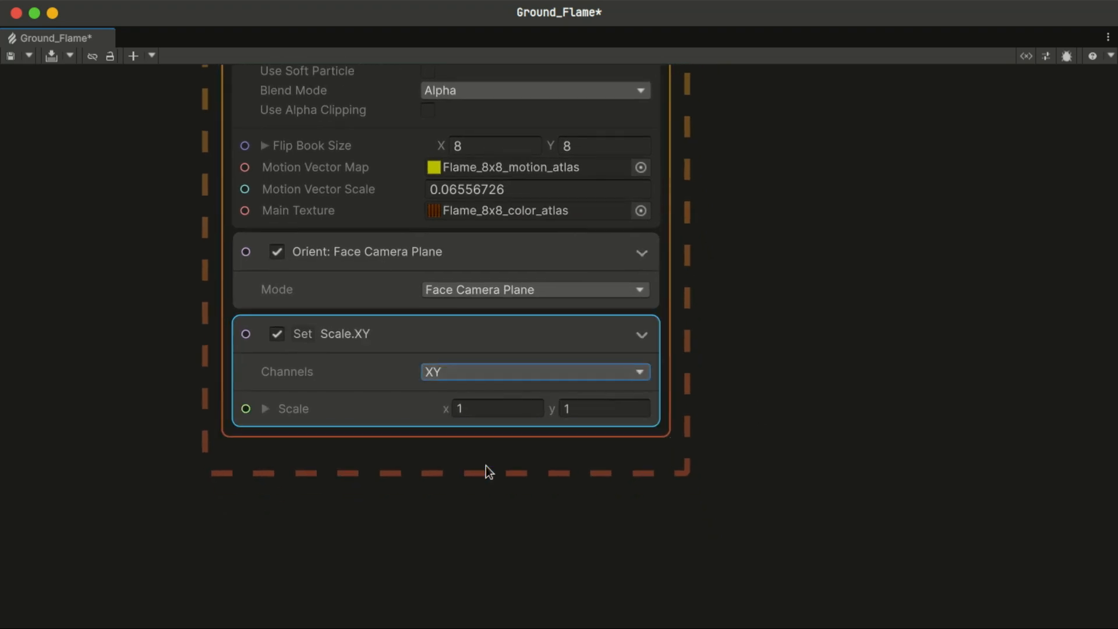
left_click(490, 411)
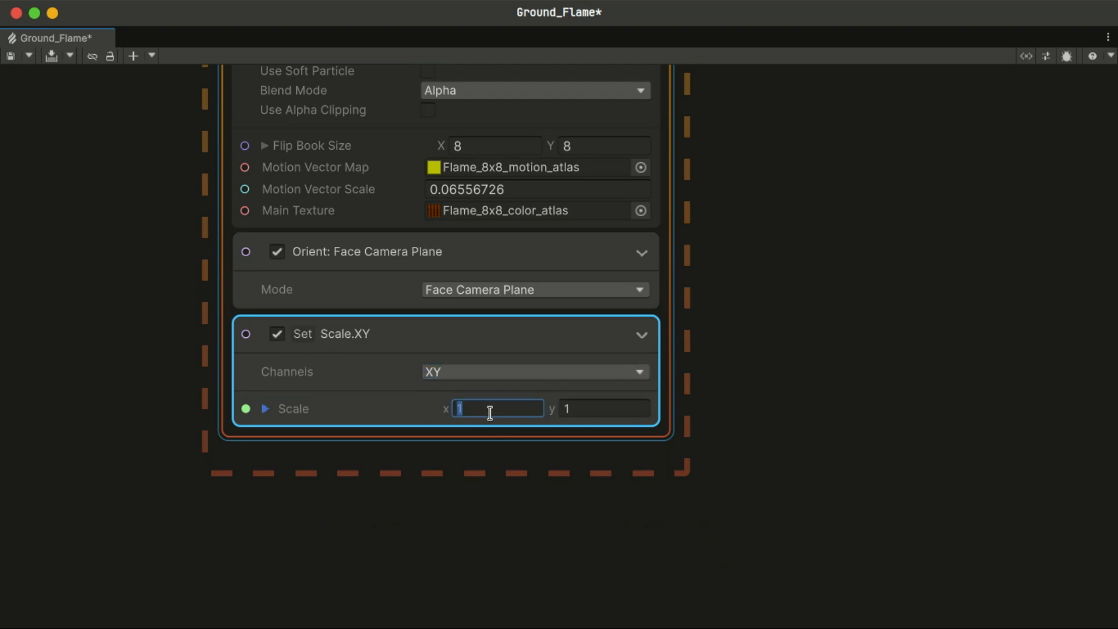
key("Tab")
type("0.5")
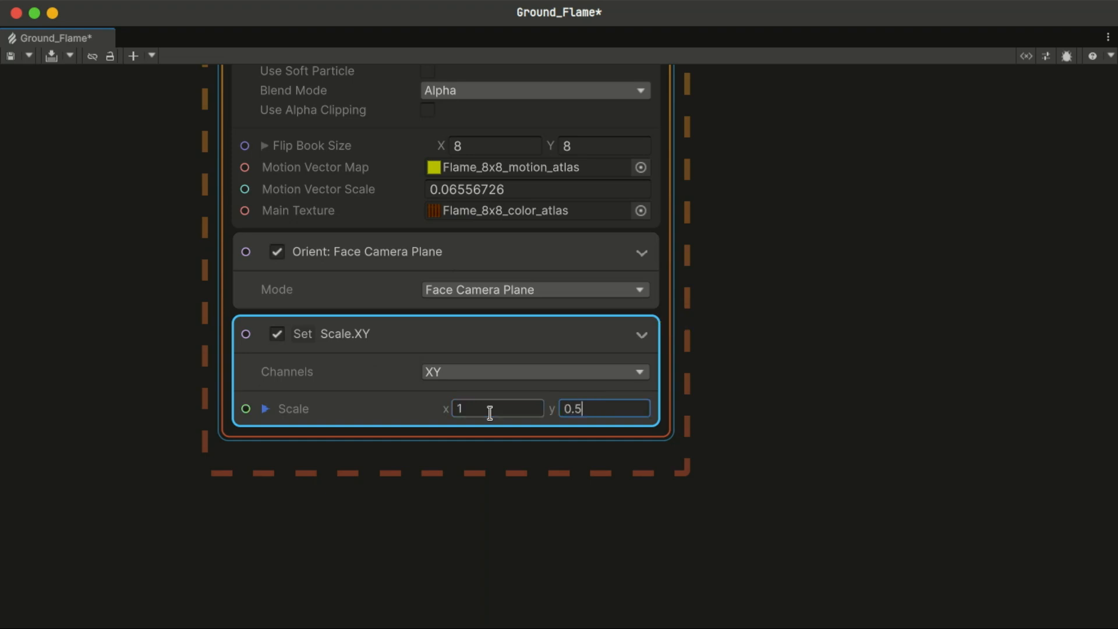
left_click(520, 574)
- Add a Set Pivot block to the Output Particle context and set its pivot y to -0.5
left_click(585, 431)
key("space")
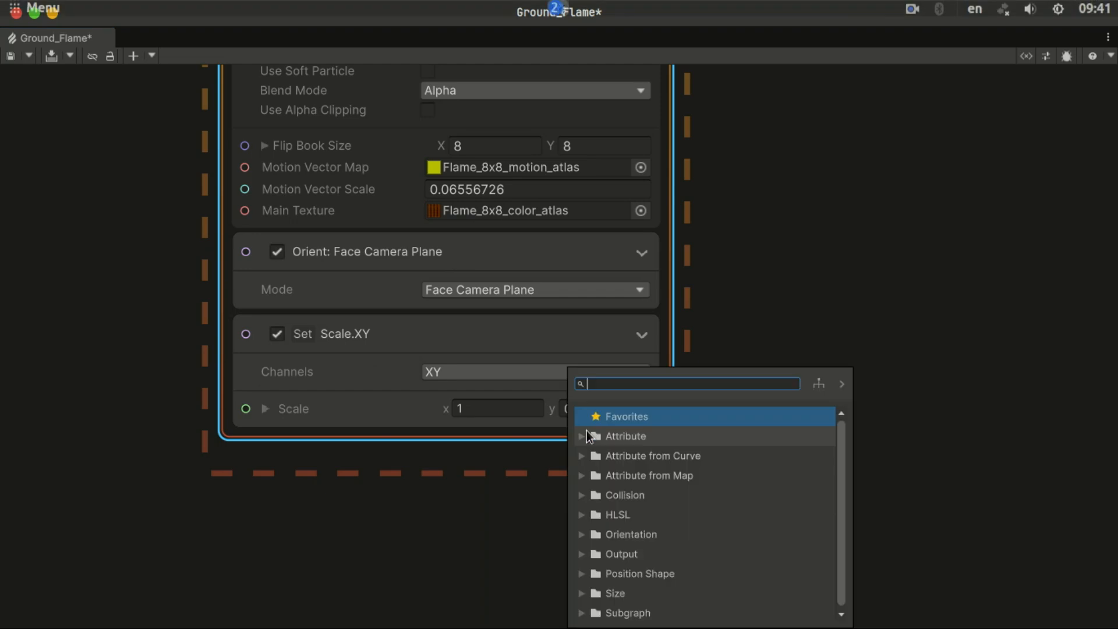
type("pivot")
key("Return")
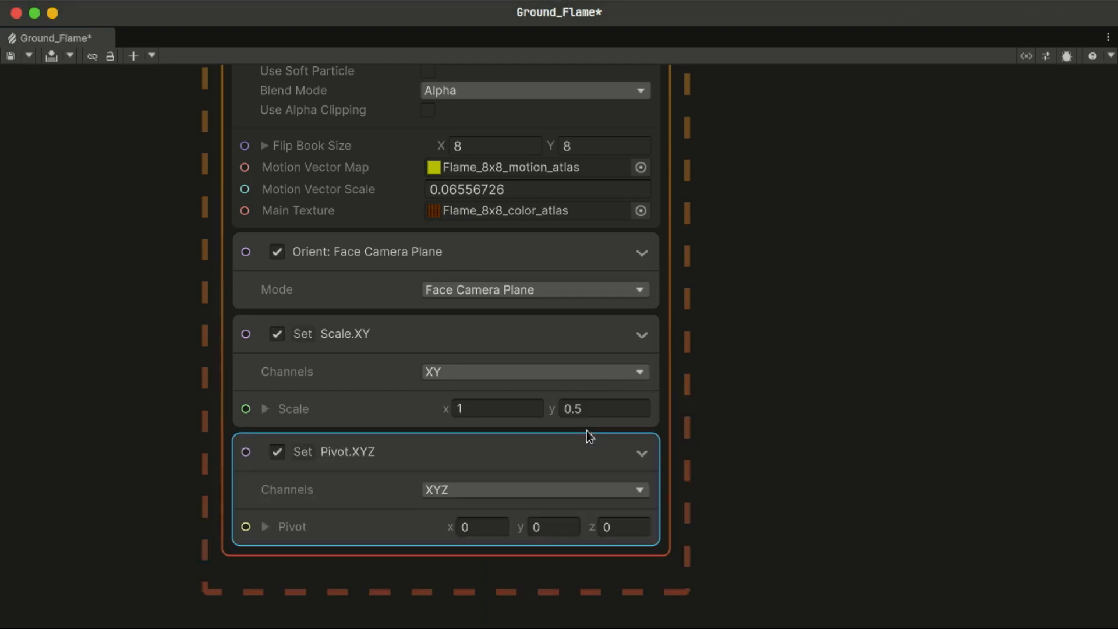
middle_click_drag(718, 550, 680, 432)
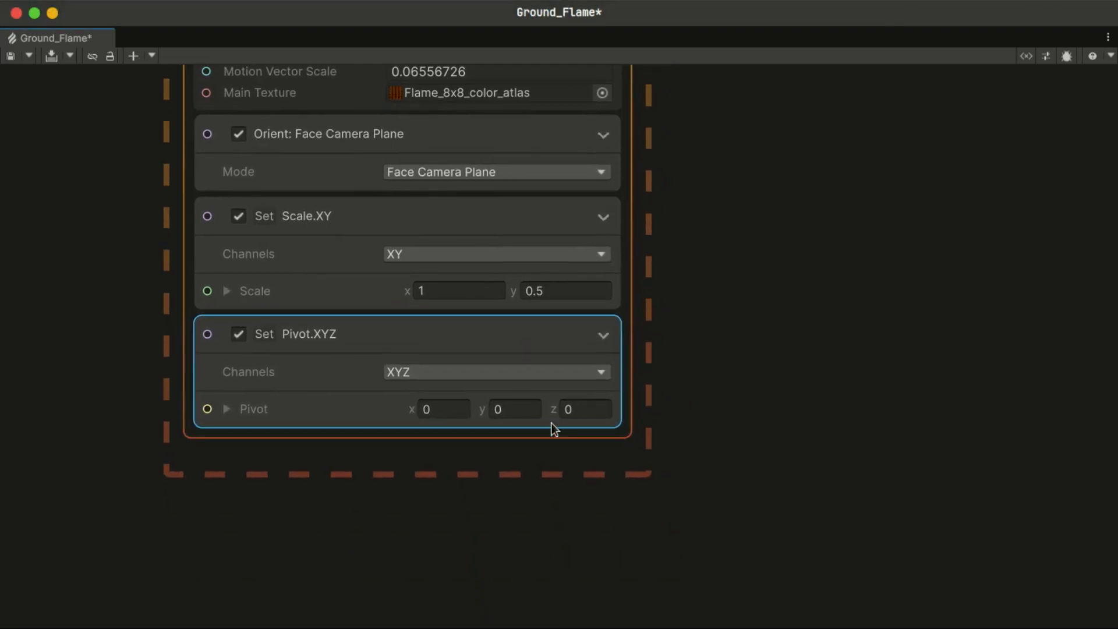
left_click(508, 411)
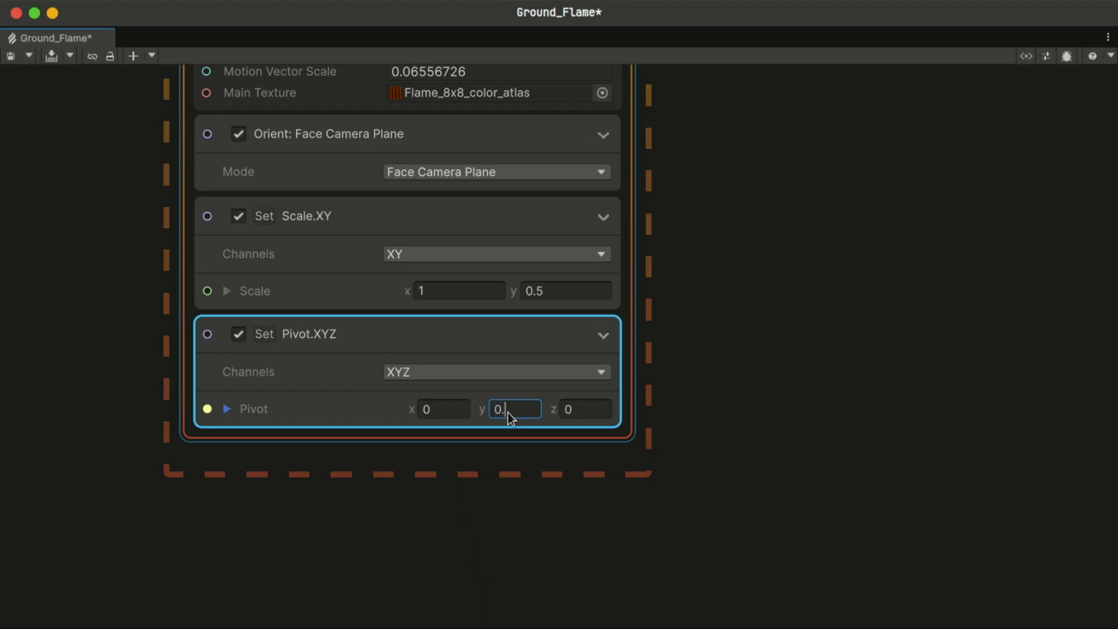
type("-0.5")
key("Return")
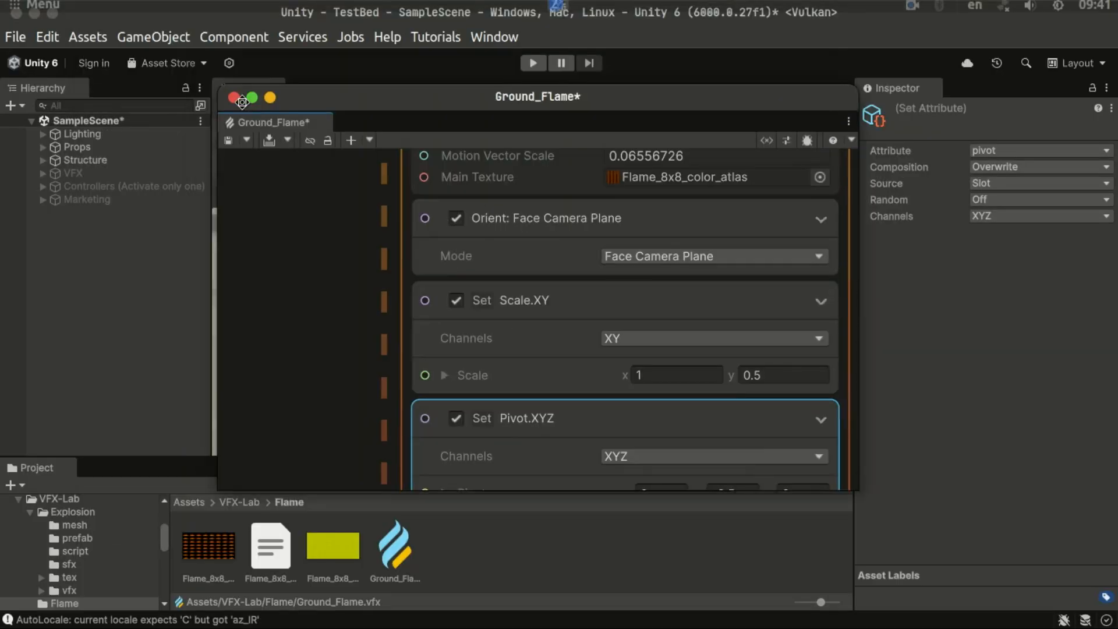
- Examine where the flame base sits within the frames of Flame_8x8_color_atlas in an enlarged preview
left_click(35, 13)
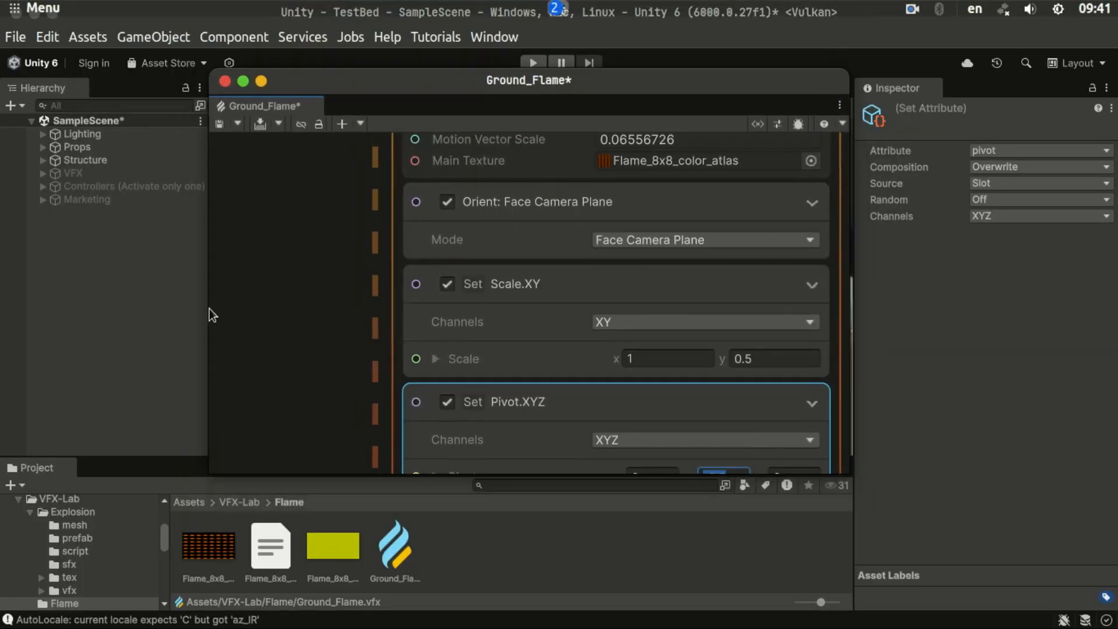
left_click(225, 553)
right_click(1109, 473)
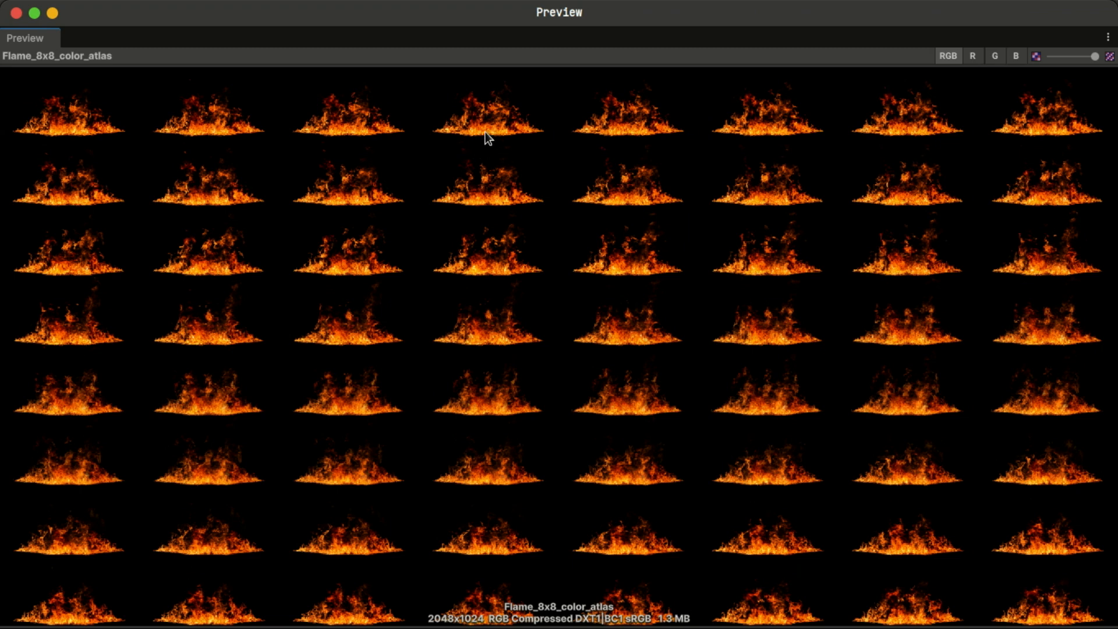
left_click(16, 12)
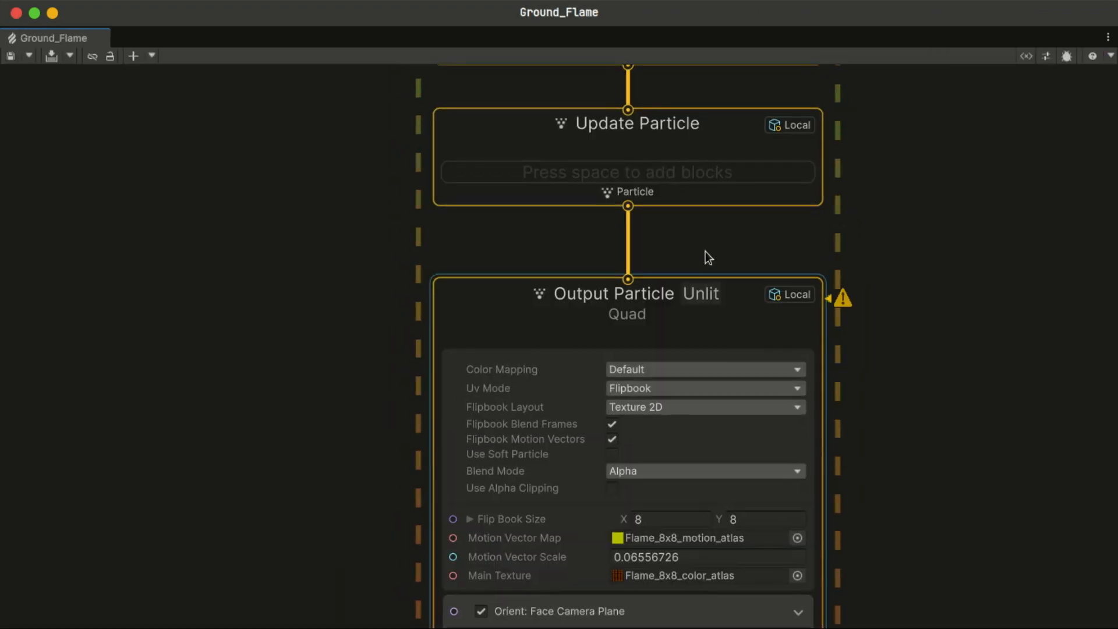
- Add a Flipbook Player block to the Update Particle context, save the graph, and check the flame in the scene
left_click(697, 187)
middle_click_drag(1090, 355, 1019, 467)
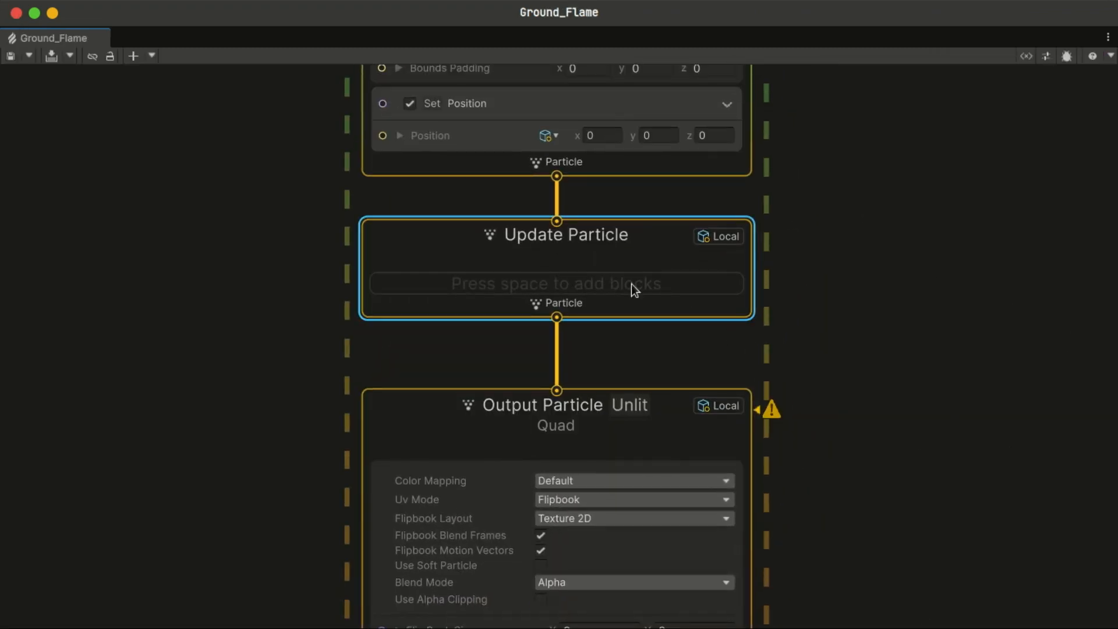
key("space")
type("player")
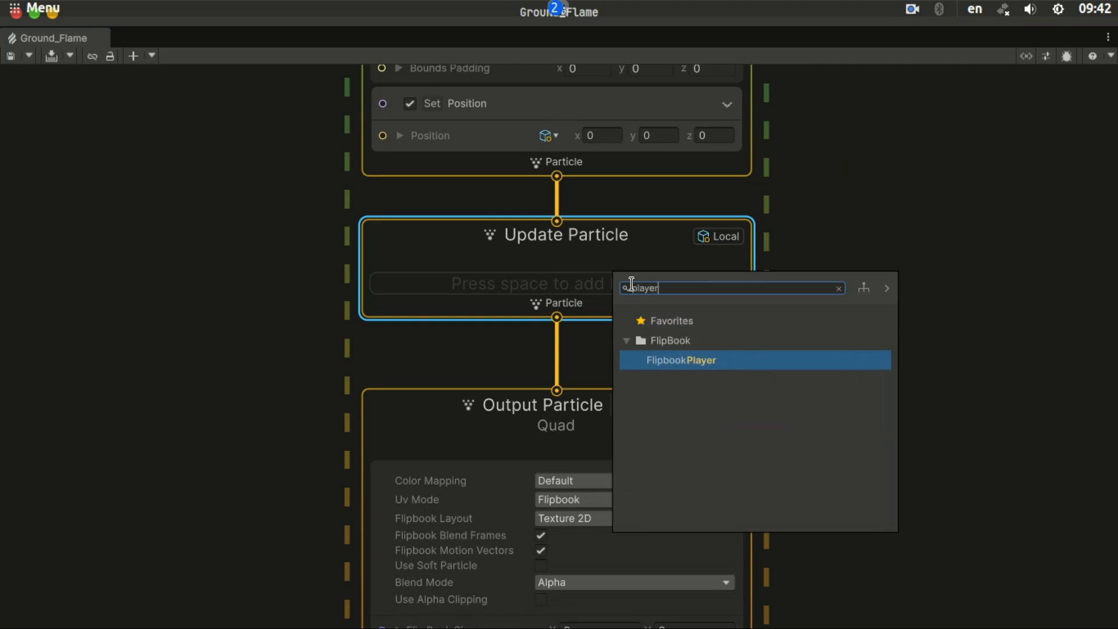
key("Return")
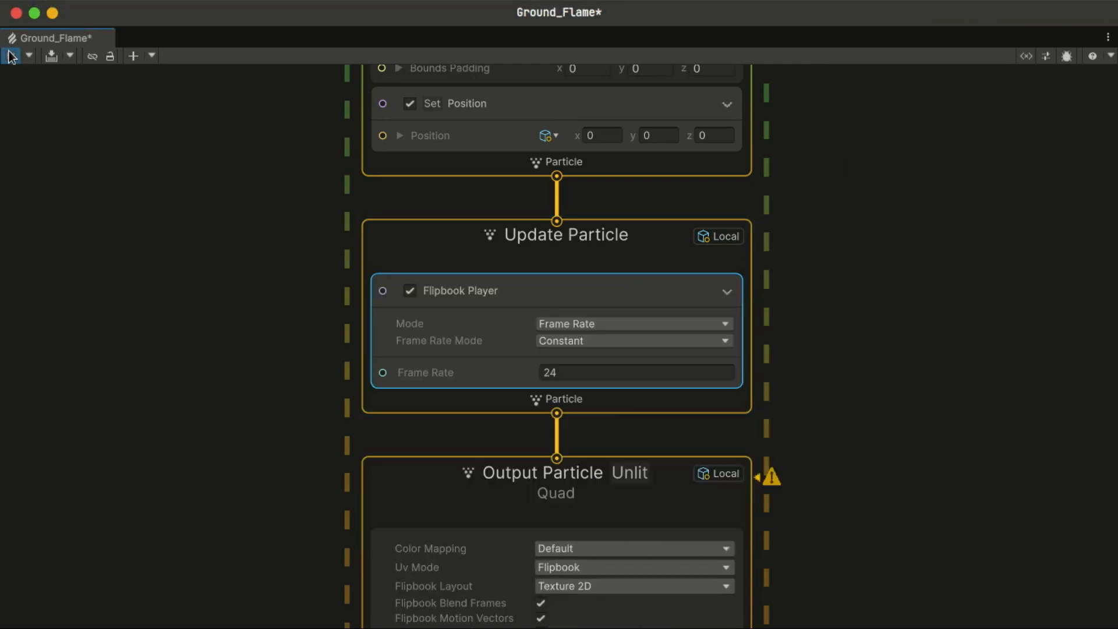
left_click(11, 56)
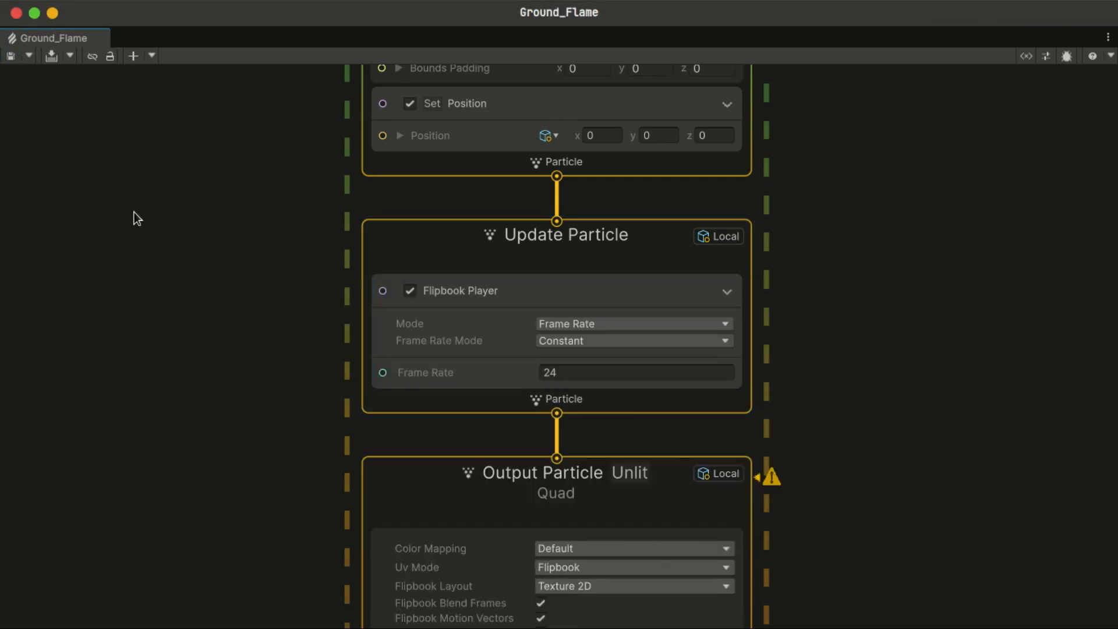
key("alt+space")
key("Return")
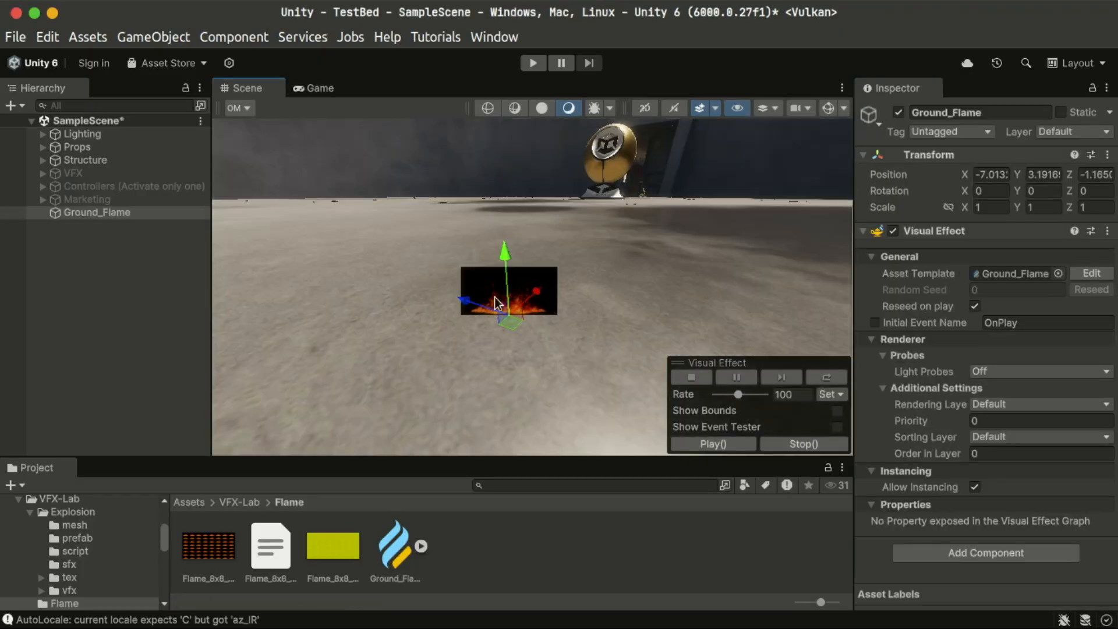
right_click_drag(732, 284, 700, 301, "alt")
- Add a Set Size block to the Output Particle context and set its size to 5
key("alt+Tab")
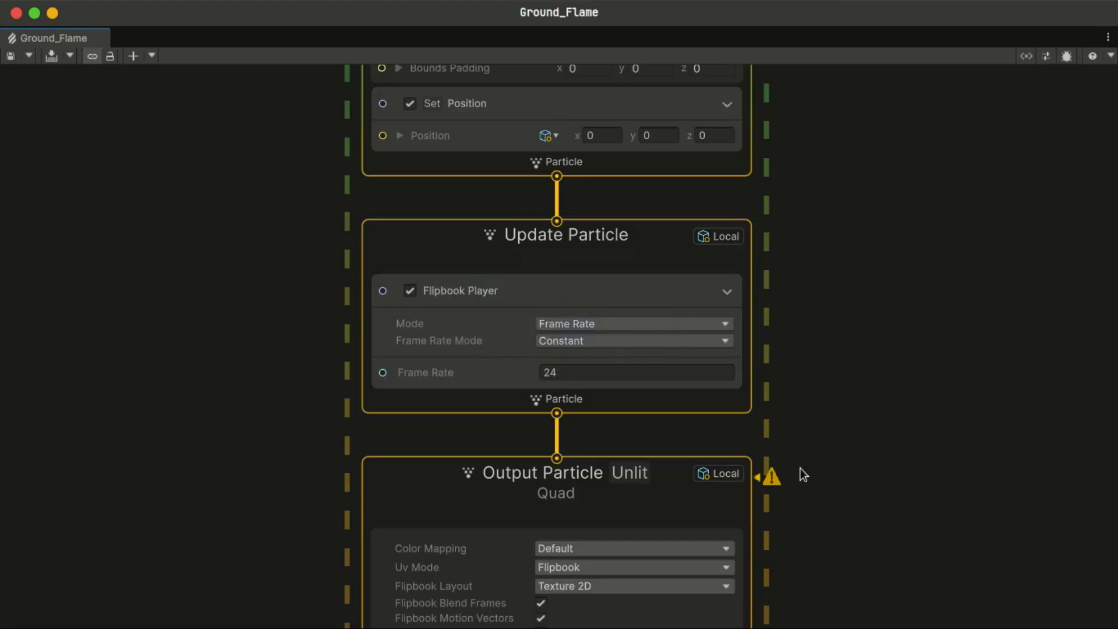
middle_click_drag(800, 468, 823, 148)
left_click(542, 344)
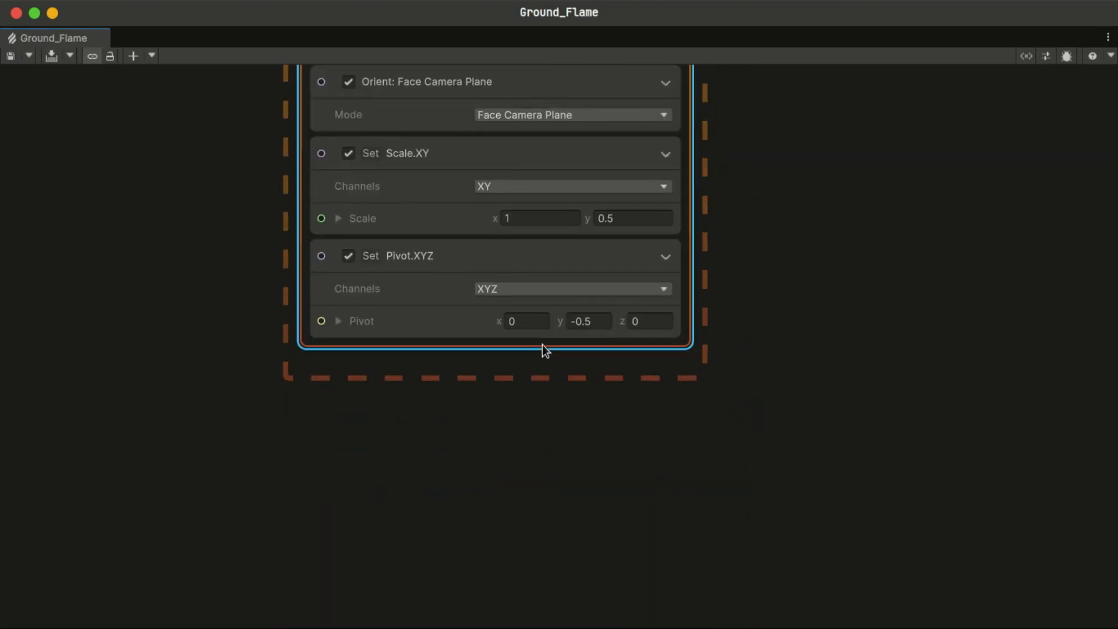
key("space")
type("size")
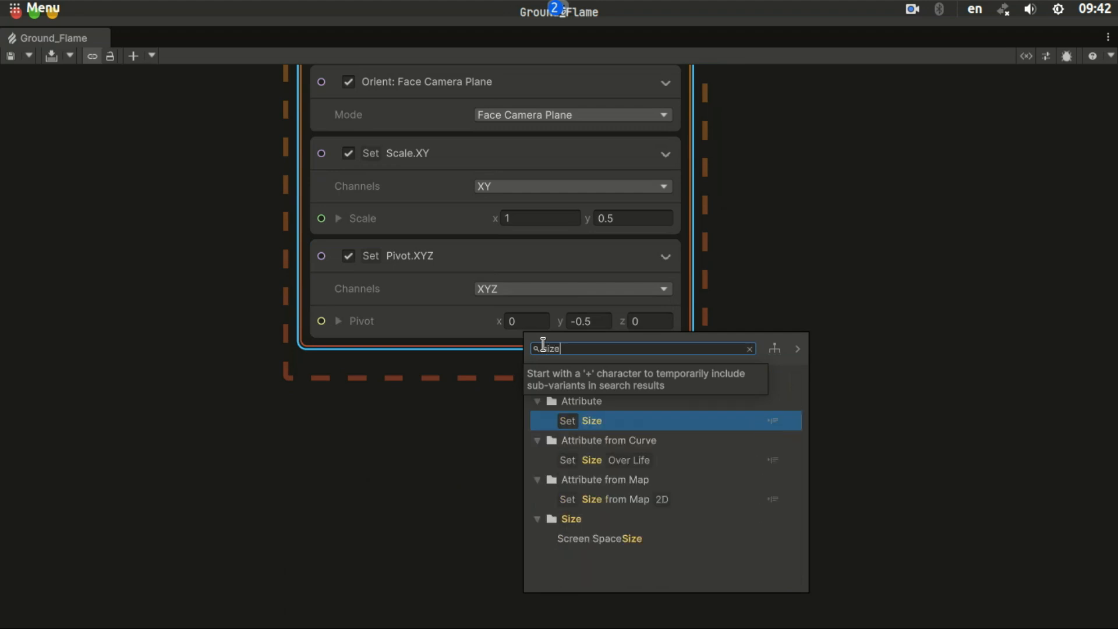
key("Return")
left_click(525, 393)
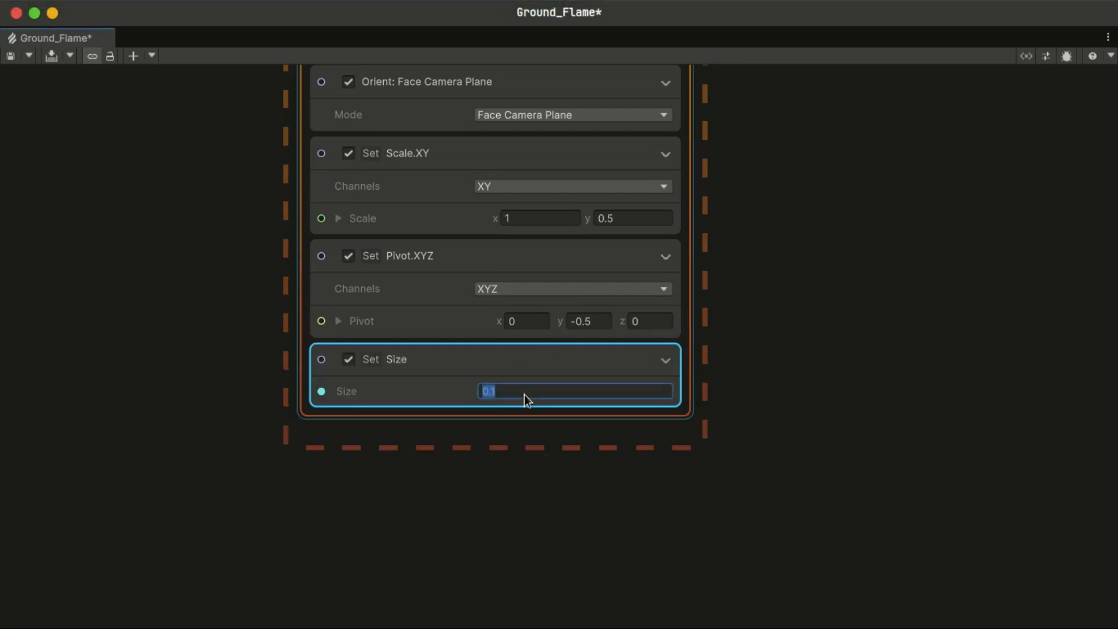
type("5")
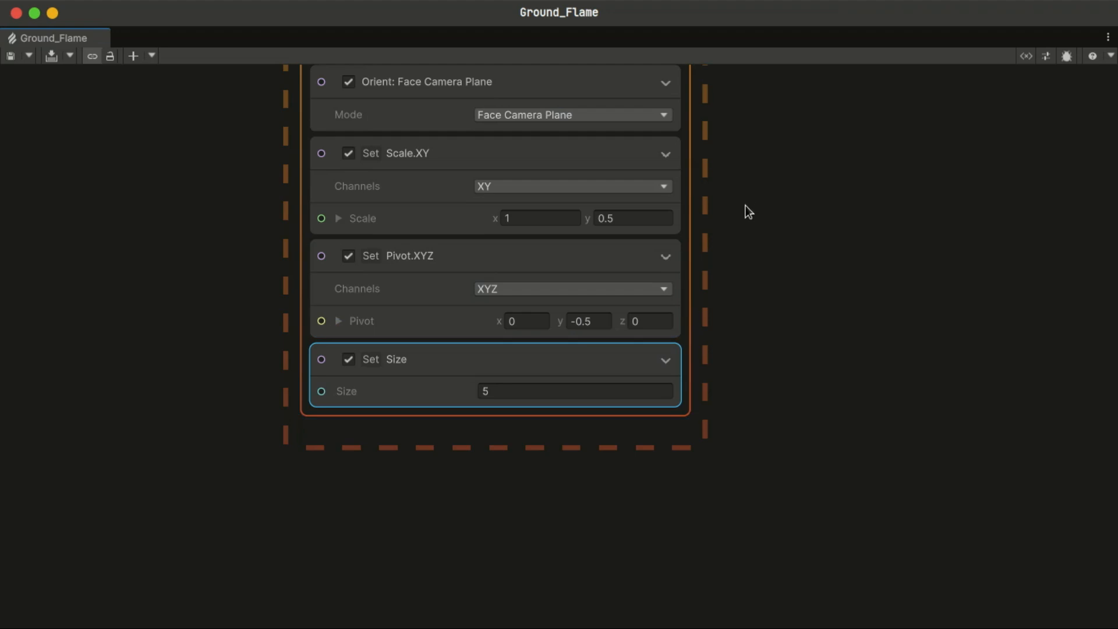
- Set the Output Particle's blend mode to Additive and check the flame in the scene
middle_click_drag(739, 134, 750, 382)
middle_click_drag(723, 259, 701, 393)
scroll(485, 249, "up", 3)
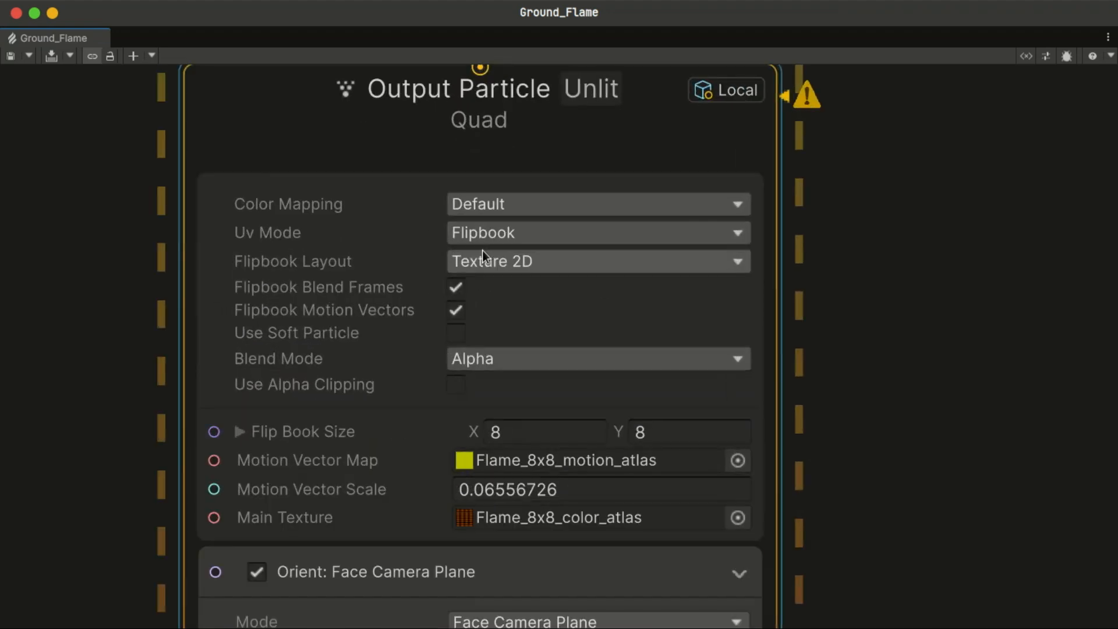
left_click(605, 361)
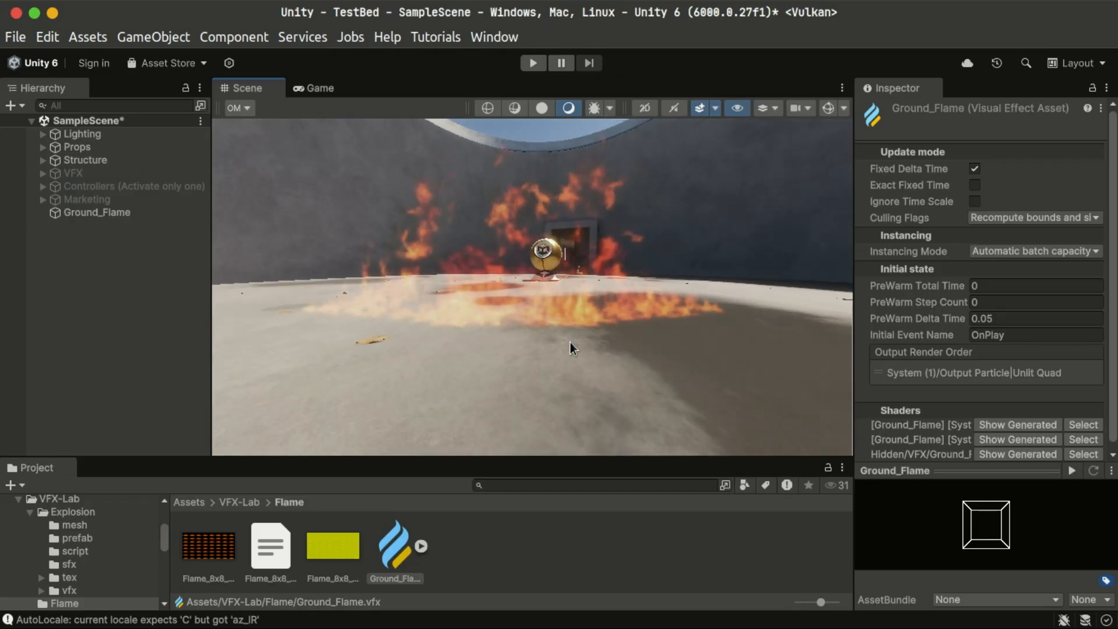
right_click_drag(568, 312, 533, 352)
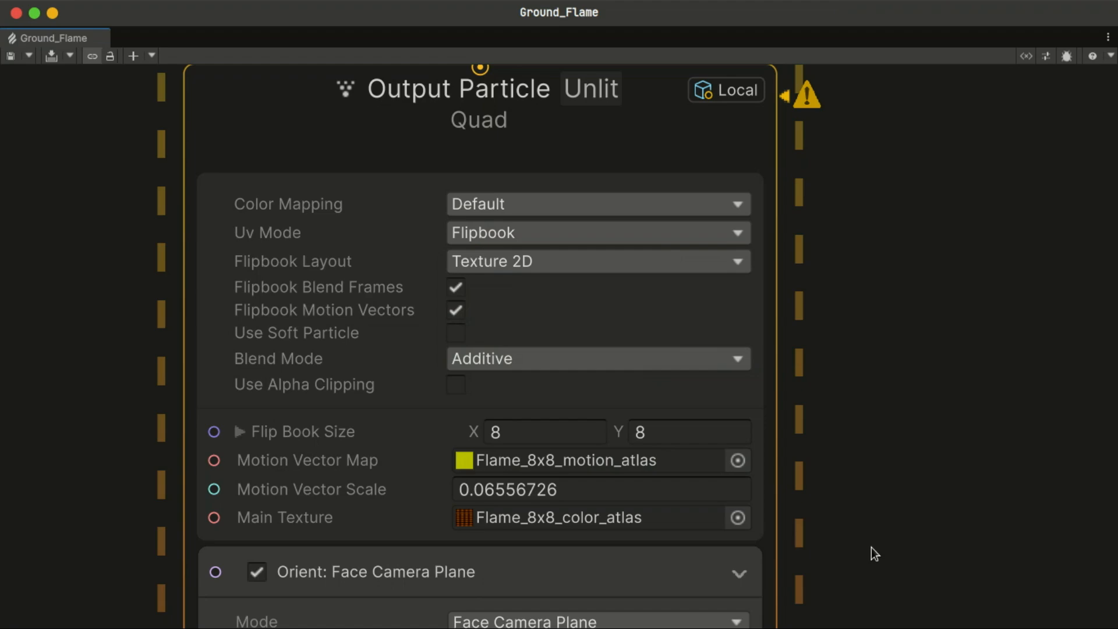
- Add a Set Color block below Set Size in the Output Particle context
scroll(871, 547, "down", 10)
middle_click_drag(897, 479, 844, 431)
scroll(845, 331, "down", 2)
scroll(844, 431, "down", 2)
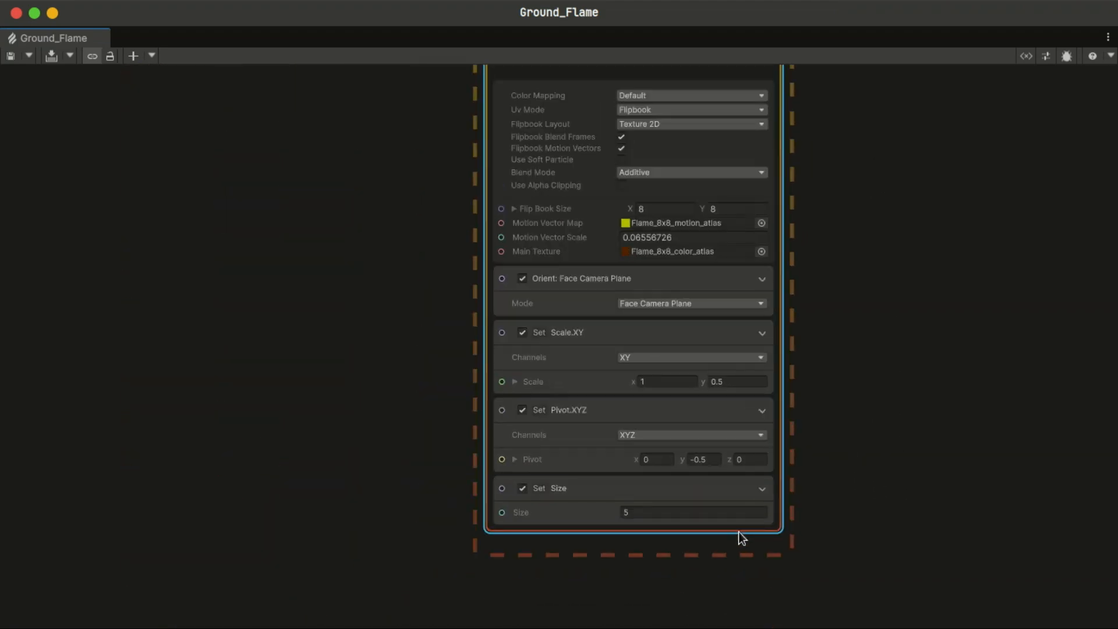
key("space")
type("color")
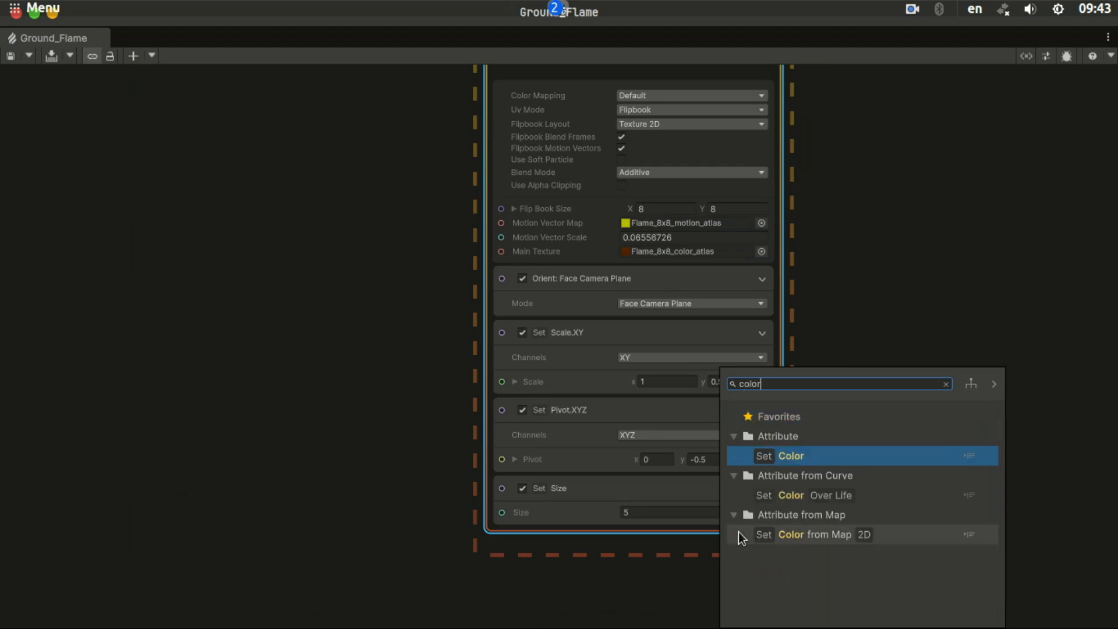
key("Return")
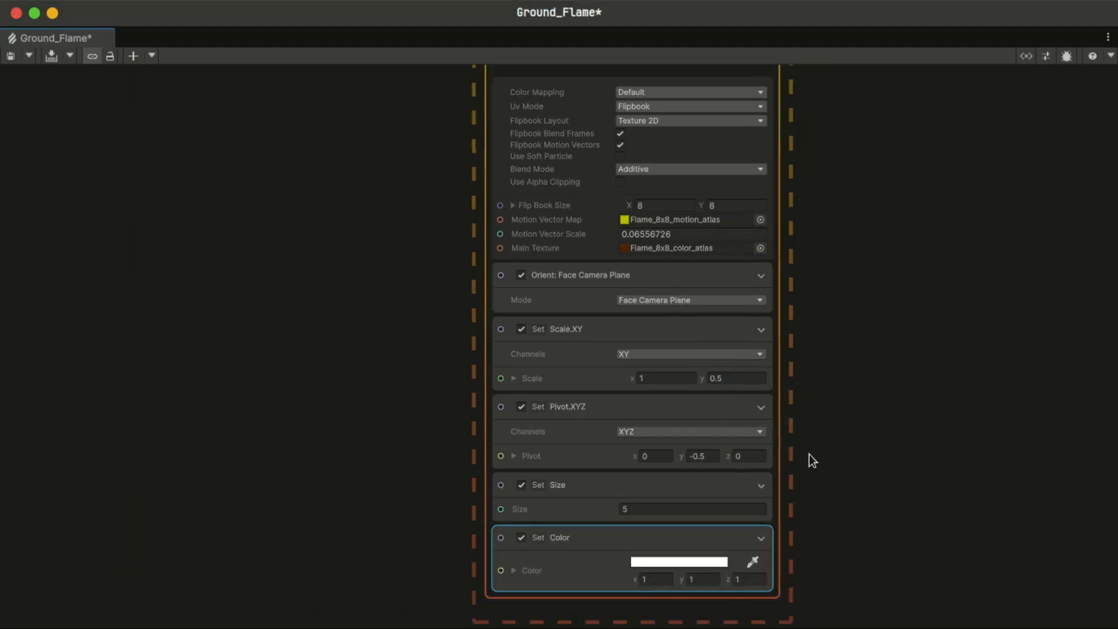
- Set the block's HDR color to RGB 255, 175, 168, raise its intensity until x is 32, and save the graph
middle_click_drag(809, 455, 765, 240)
scroll(613, 355, "up", 4)
left_click(634, 349)
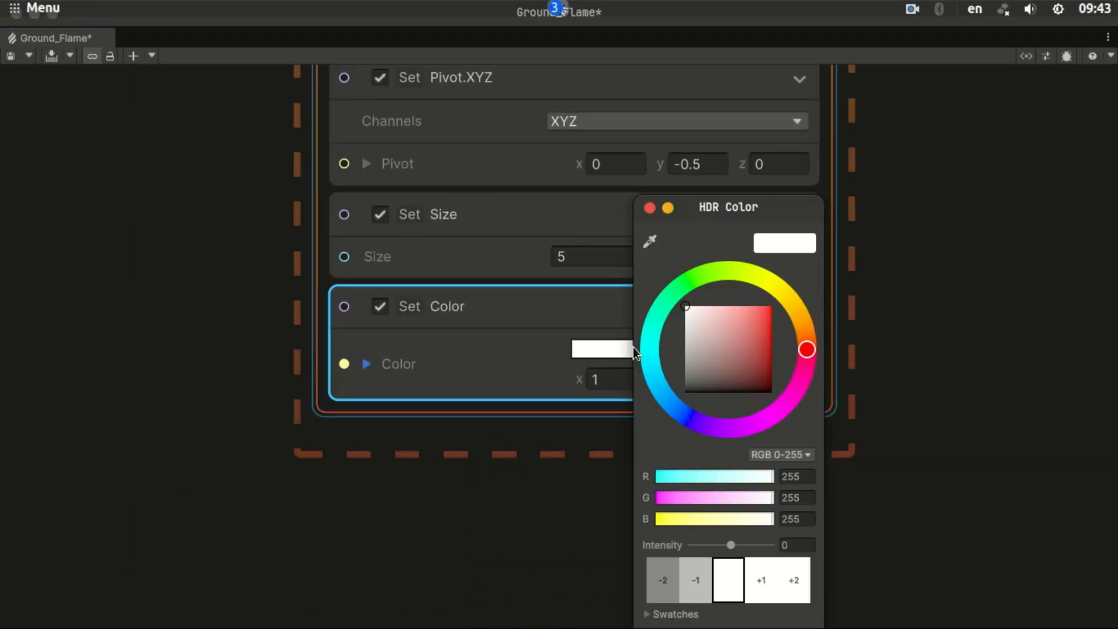
left_click_drag(811, 339, 809, 333)
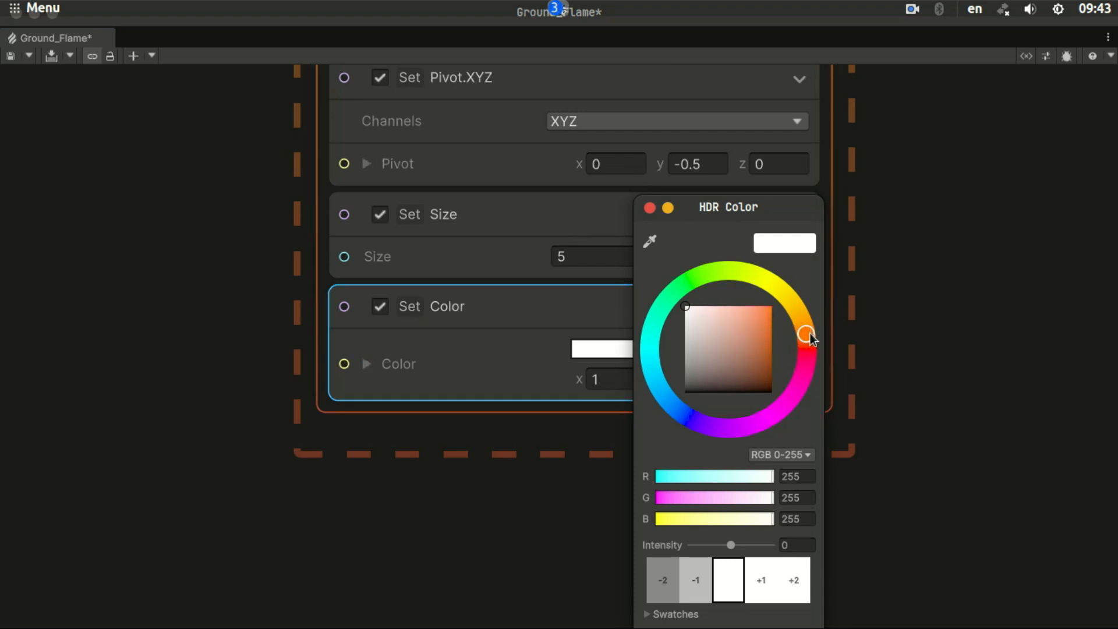
left_click_drag(722, 313, 714, 295)
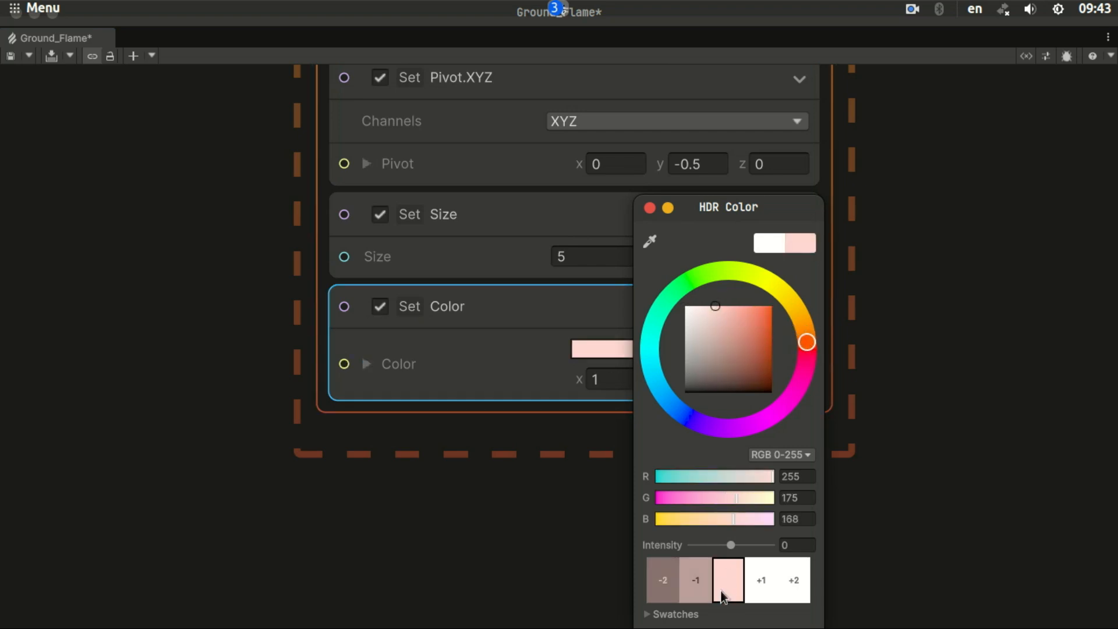
left_click(759, 582)
left_click(759, 582)
left_click(758, 582)
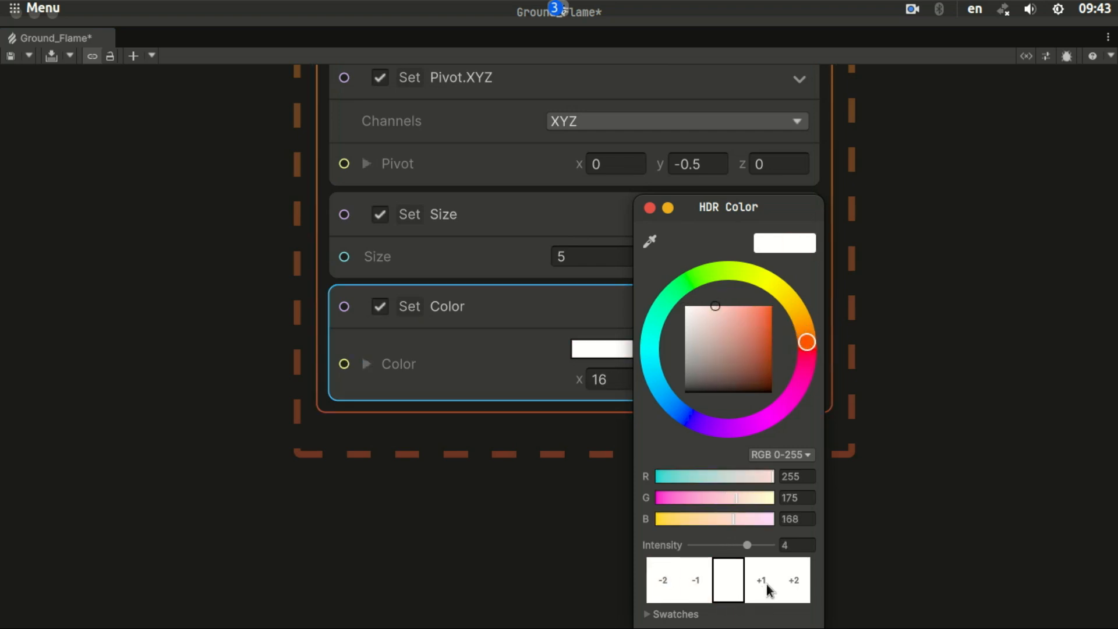
left_click(766, 584)
left_click(441, 524)
left_click(10, 61)
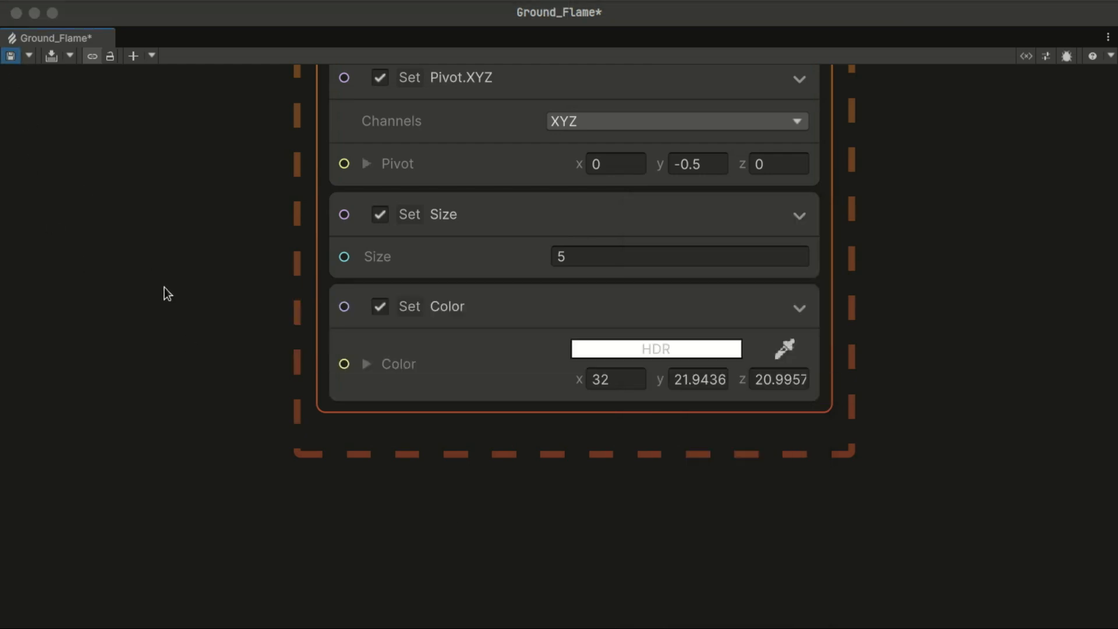
- Examine the brightened additive flame in the scene from closer and farther viewpoints
key("alt+space")
key("Return")
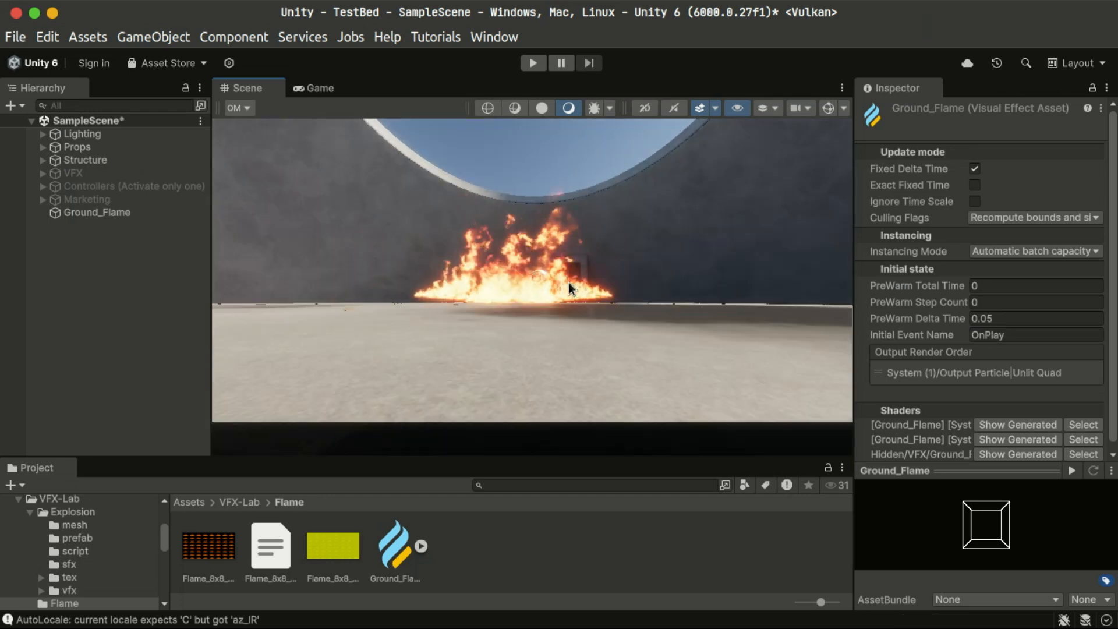
scroll(659, 359, "up", 5)
left_click_drag(610, 303, 659, 281, "alt")
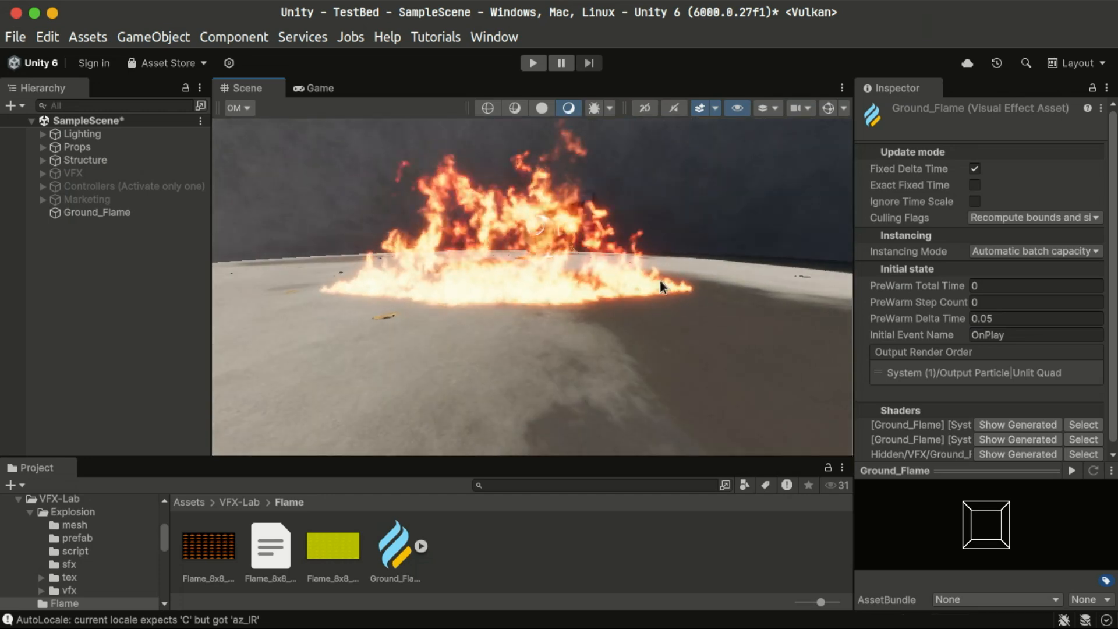
scroll(620, 296, "down", 5)
scroll(582, 297, "down", 1)
scroll(579, 320, "up", 3)
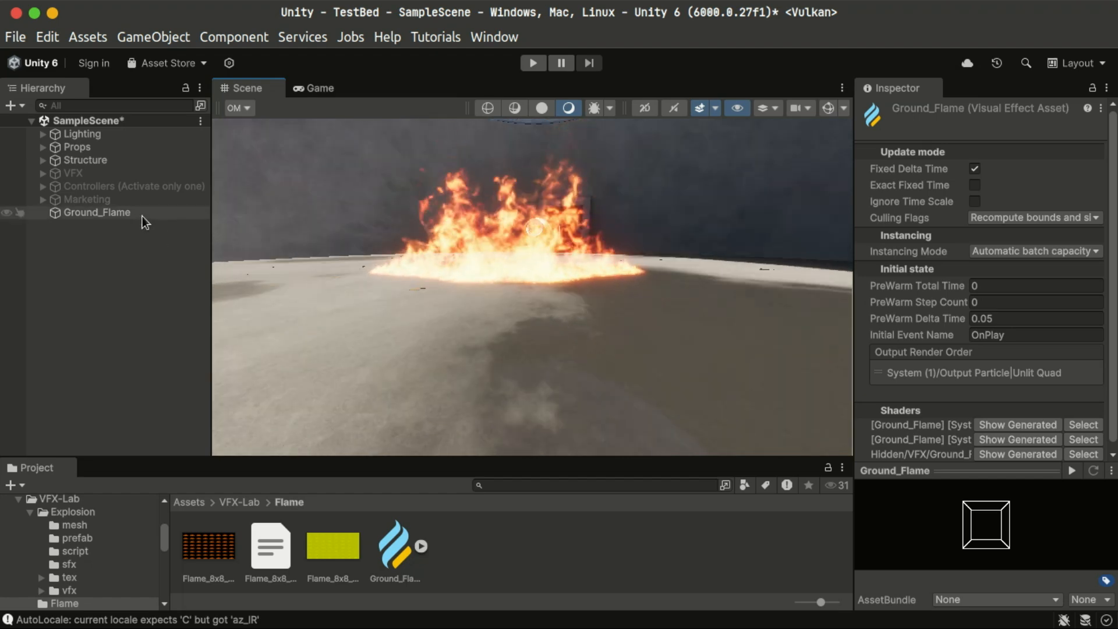
left_click(142, 213)
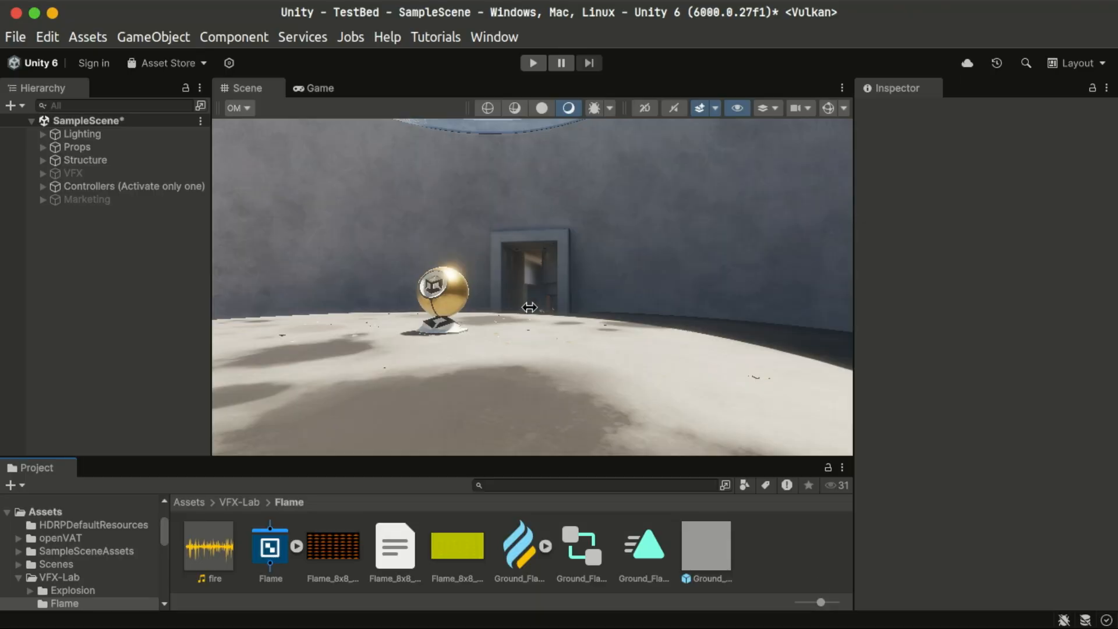
- Look around the scene floor and inspect the frames of Flame_8x8_color_atlas in an enlarged preview
key("w")
right_click_drag(529, 307, 527, 366)
key("s")
key("d")
key("q")
key("d")
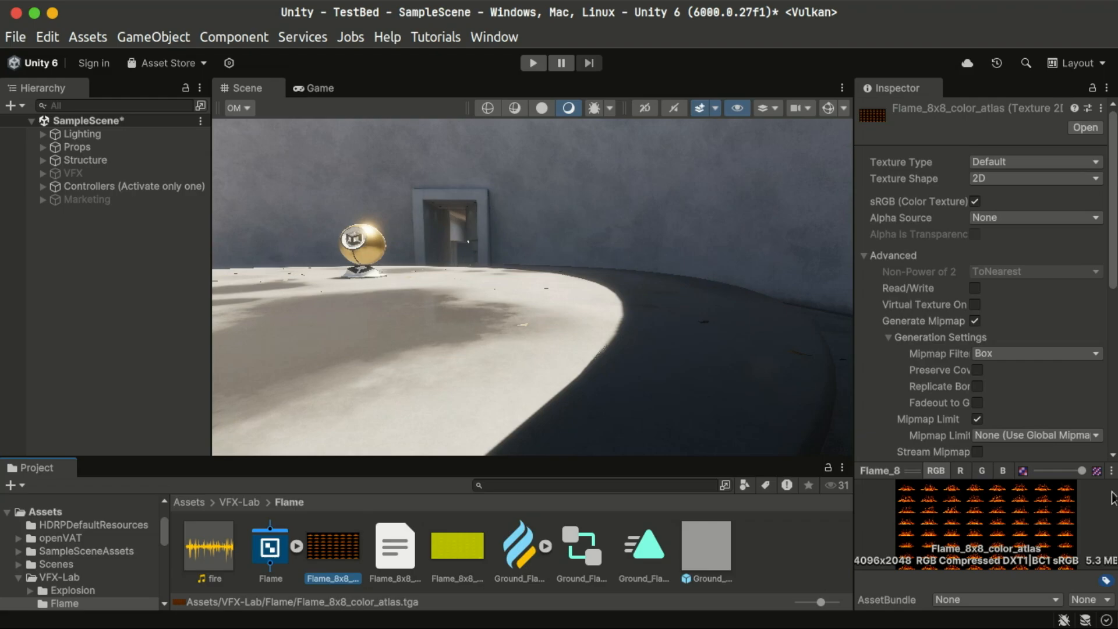
left_click(1111, 470)
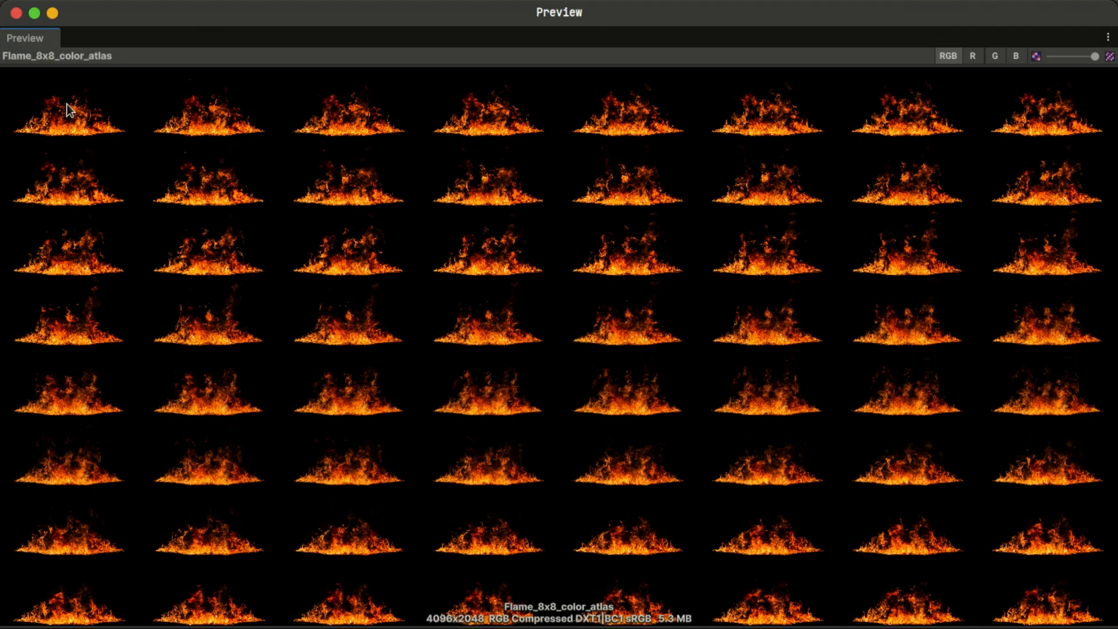
left_click(16, 13)
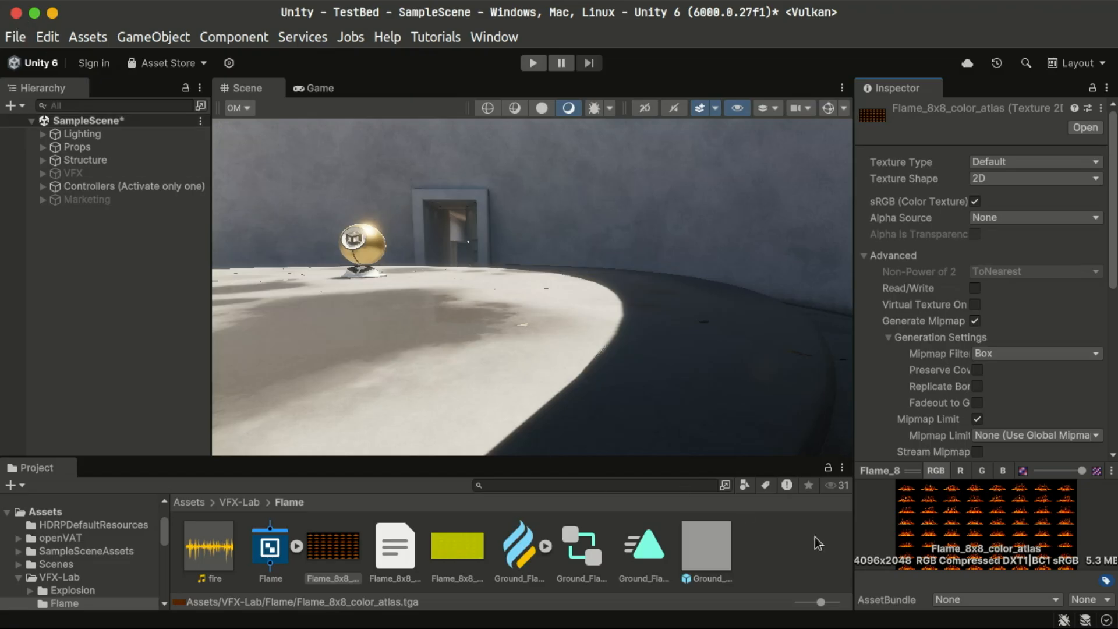
- Place the ground flame prefab from the Flame folder on the scene floor and switch to its VFX graph
left_click(791, 570)
mouse_move(711, 554)
left_mouse_down()
mouse_move(656, 365)
mouse_move(624, 329)
mouse_move(616, 344)
mouse_move(582, 323)
mouse_move(578, 306)
mouse_move(526, 332)
mouse_move(481, 309)
mouse_move(486, 299)
mouse_move(553, 339)
mouse_move(560, 374)
mouse_move(541, 331)
left_mouse_up()
key("alt+Tab")
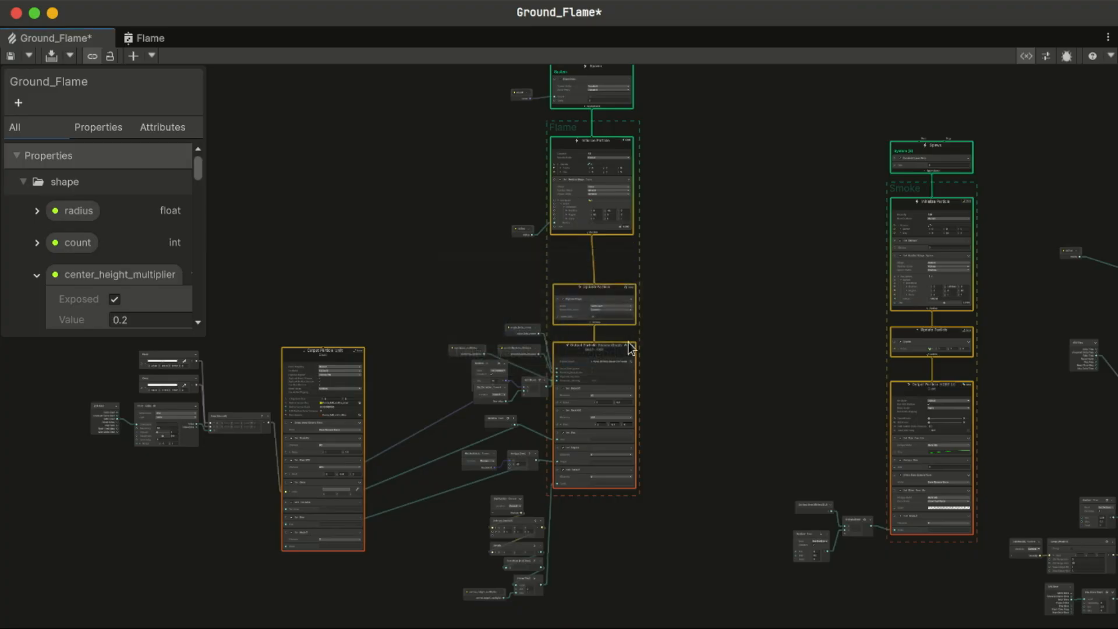
- Examine the finished graph's systems, especially the Heat distortion system's Flipbook Player and HDRP Distortion output settings
scroll(832, 406, "down", 3)
middle_click_drag(762, 404, 573, 393)
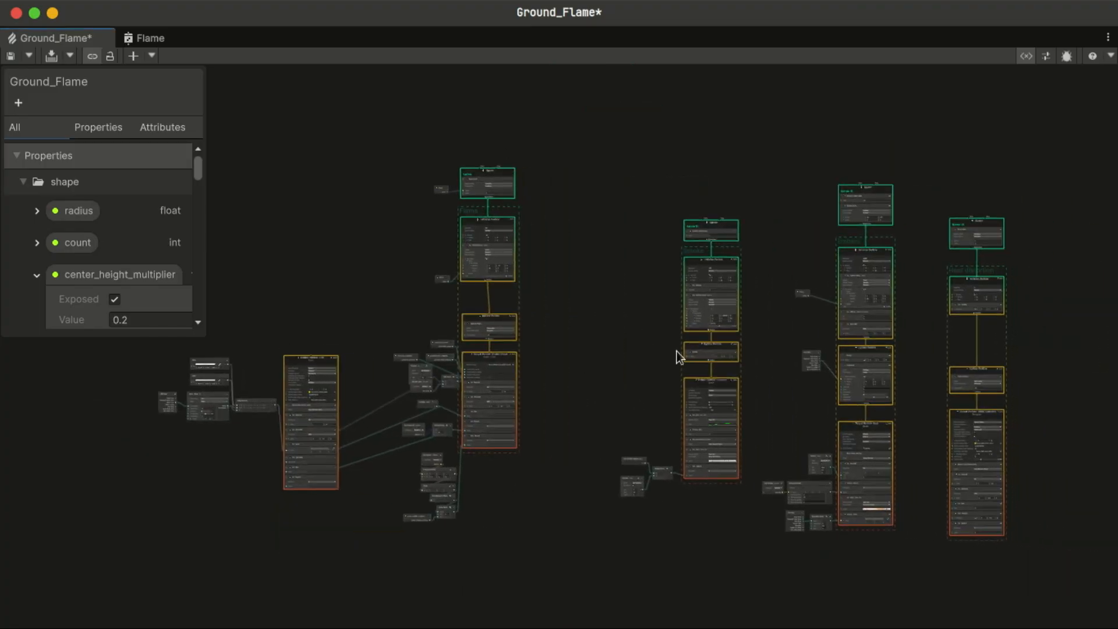
middle_click_drag(925, 407, 701, 373)
scroll(793, 260, "up", 7)
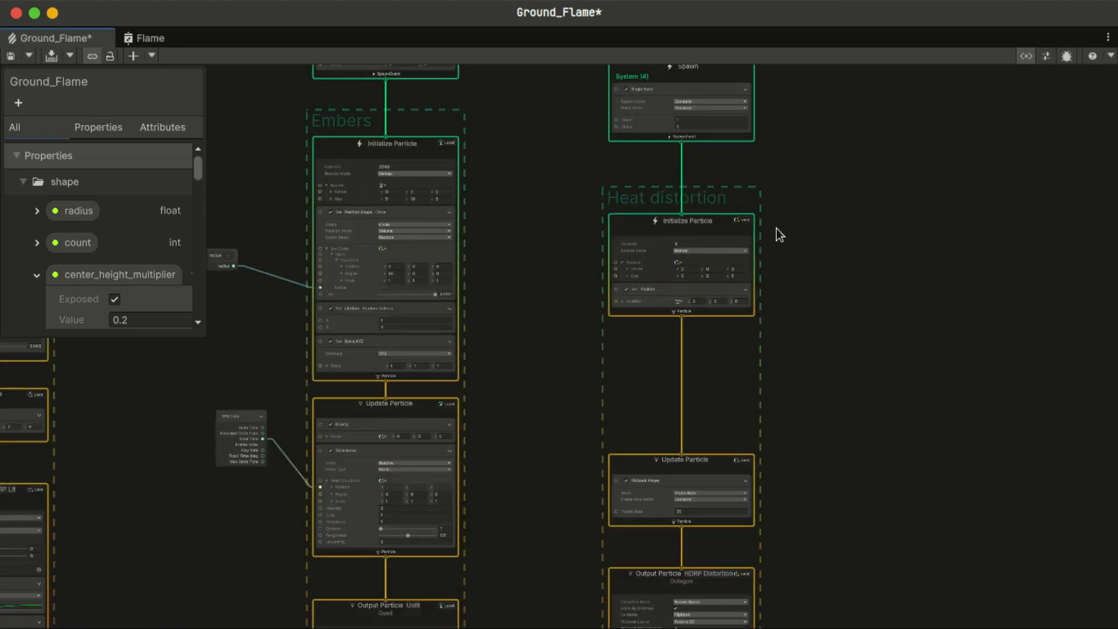
scroll(772, 201, "up", 4)
middle_click_drag(892, 497, 801, 44)
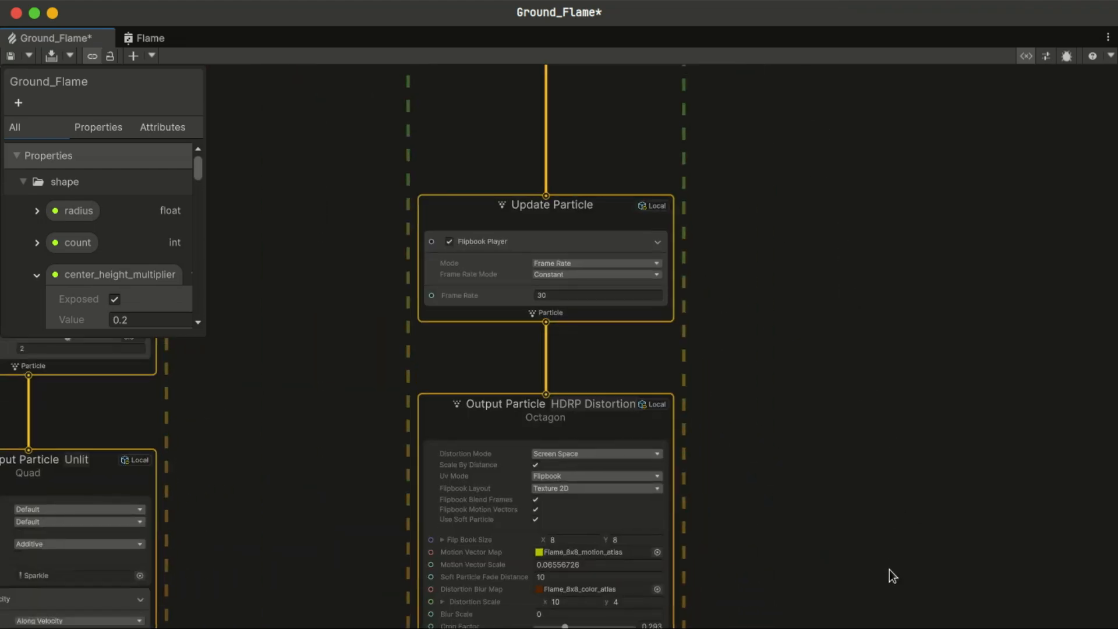
middle_click_drag(830, 550, 823, 379)
scroll(564, 401, "up", 1)
scroll(564, 400, "up", 2)
scroll(561, 431, "up", 3)
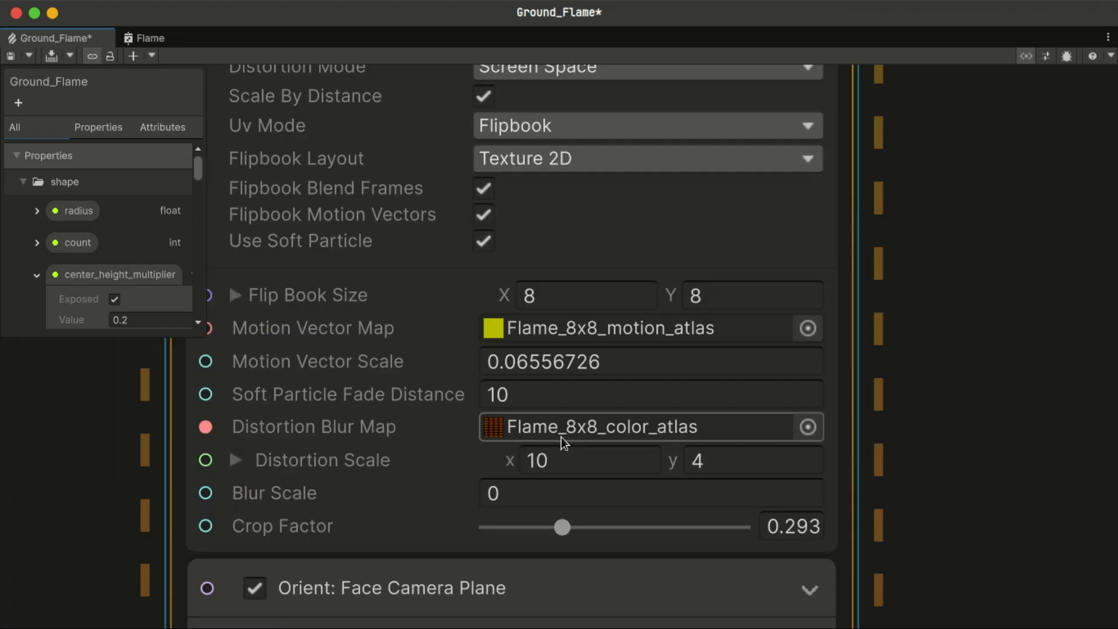
scroll(855, 477, "down", 3)
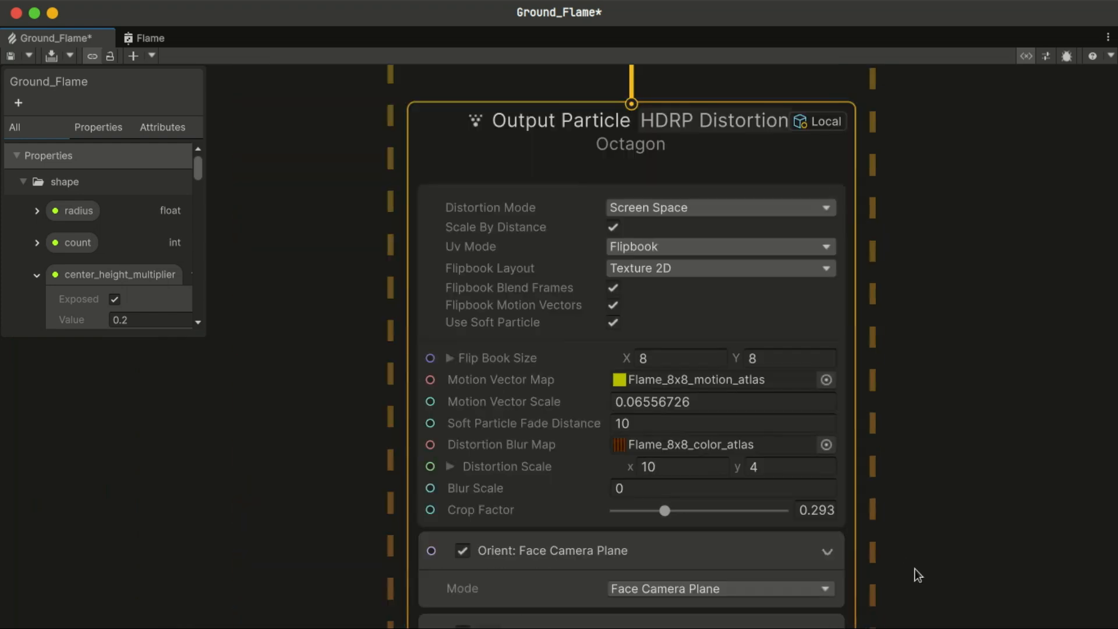
middle_click_drag(823, 262, 767, 421)
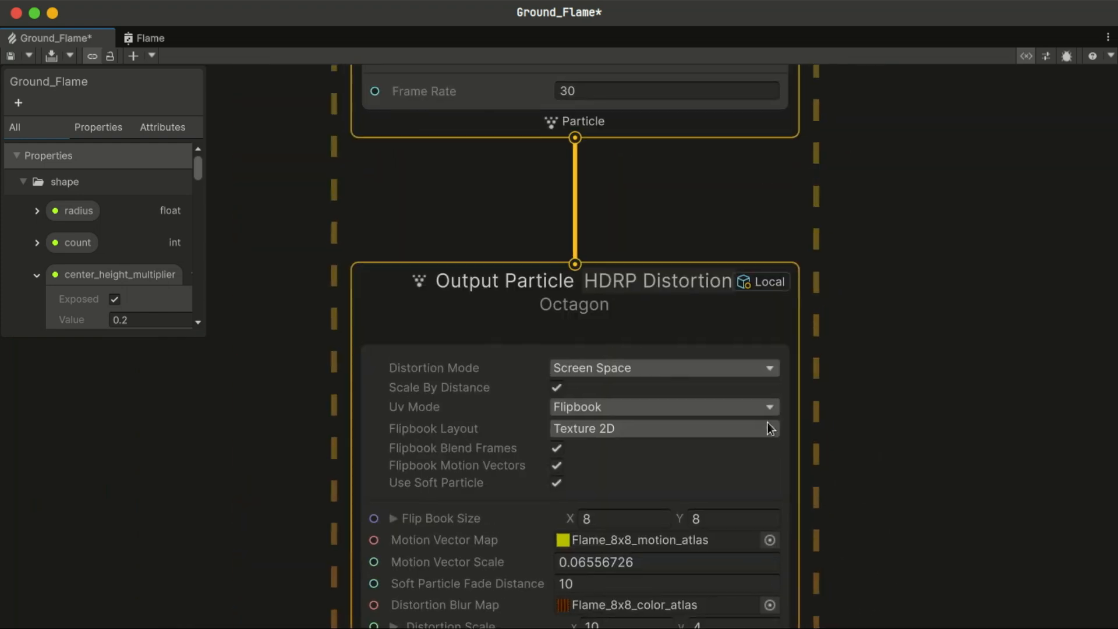
- Examine the HDRP Distortion output's blocks and its place beside the neighbouring particle systems in the Ground_Flame graph
left_click(628, 282)
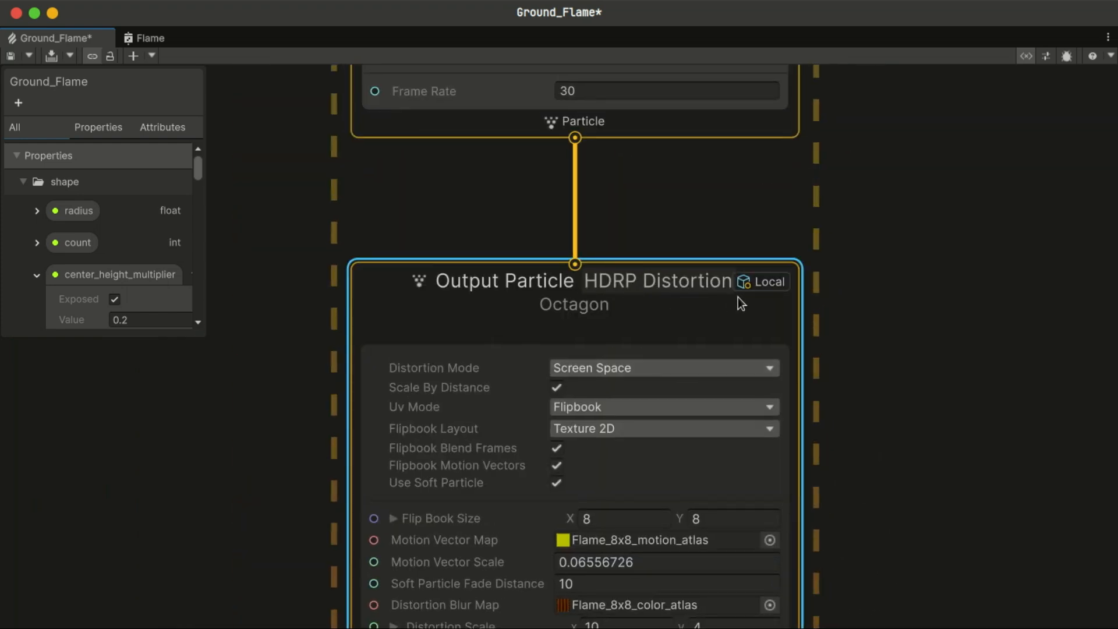
scroll(978, 503, "down", 4)
middle_click_drag(893, 318, 799, 47)
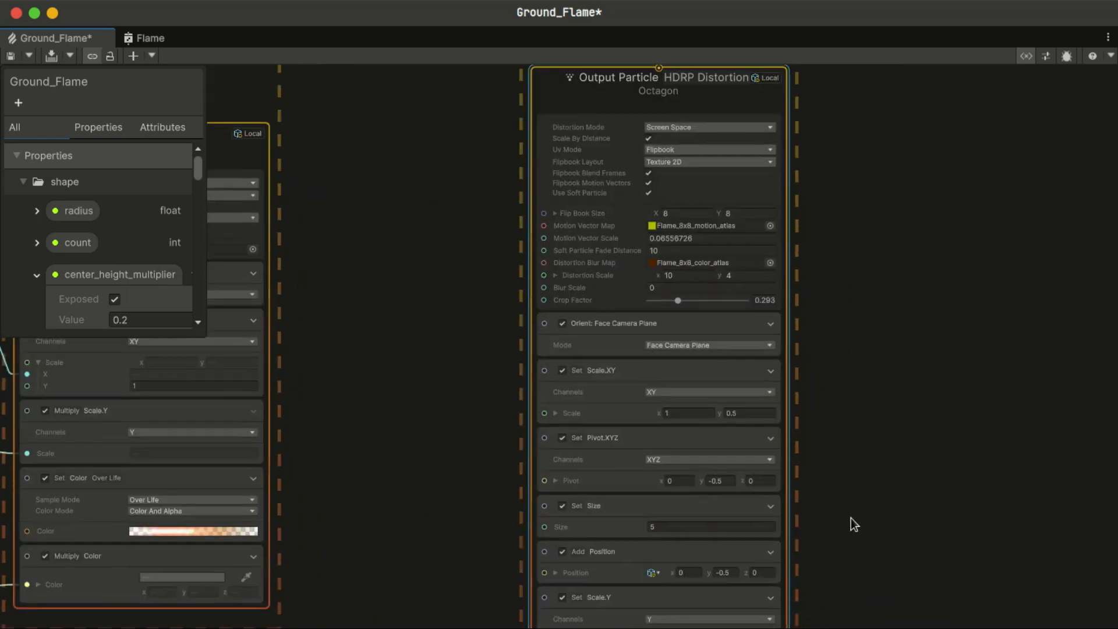
middle_click_drag(855, 557, 832, 410)
scroll(707, 491, "up", 3)
middle_click_drag(908, 249, 900, 595)
middle_click_drag(218, 249, 443, 368)
scroll(442, 370, "down", 5)
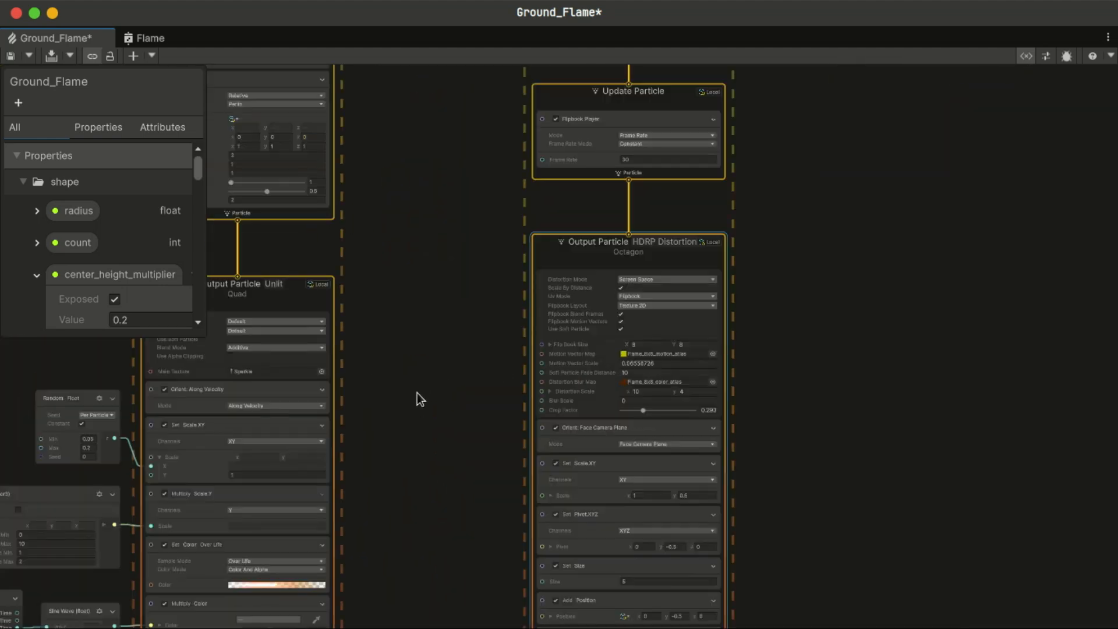
middle_click_drag(532, 501, 778, 628)
scroll(617, 234, "down", 3)
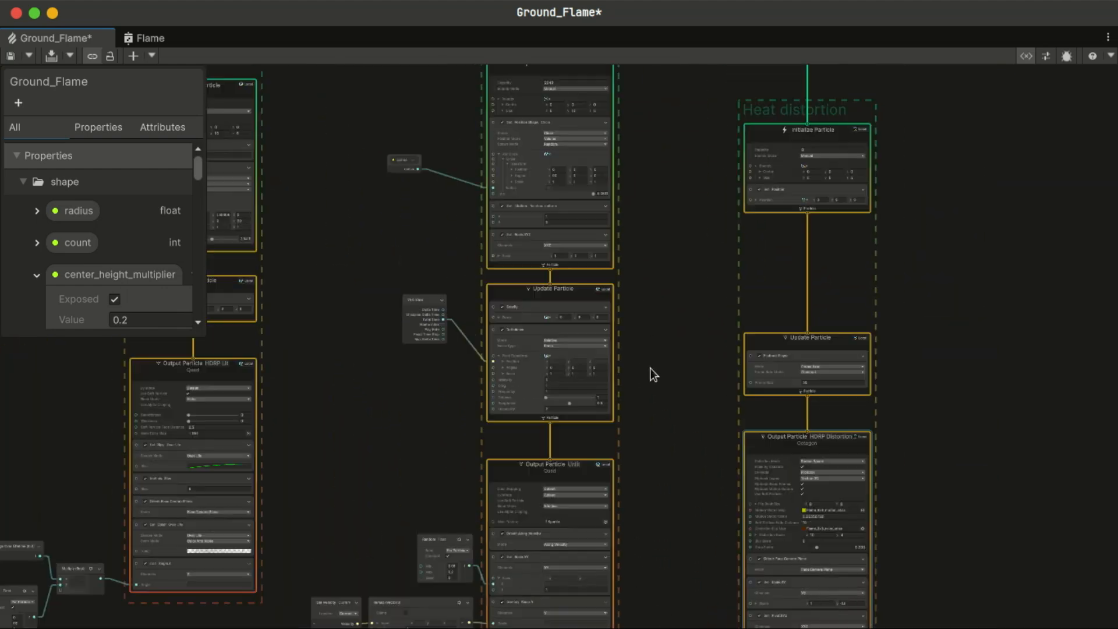
middle_click_drag(387, 389, 583, 400)
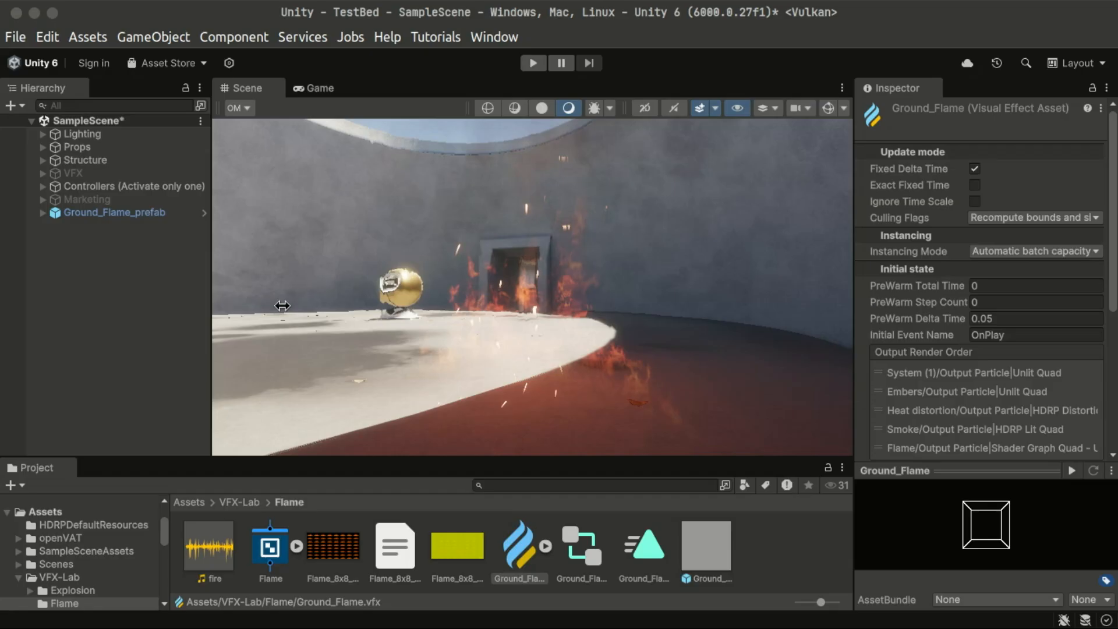
- View the flame in the scene and examine the flame Shader Graph output and the additive Unlit flipbook output in the VFX graph
right_click_drag(623, 344, 564, 309)
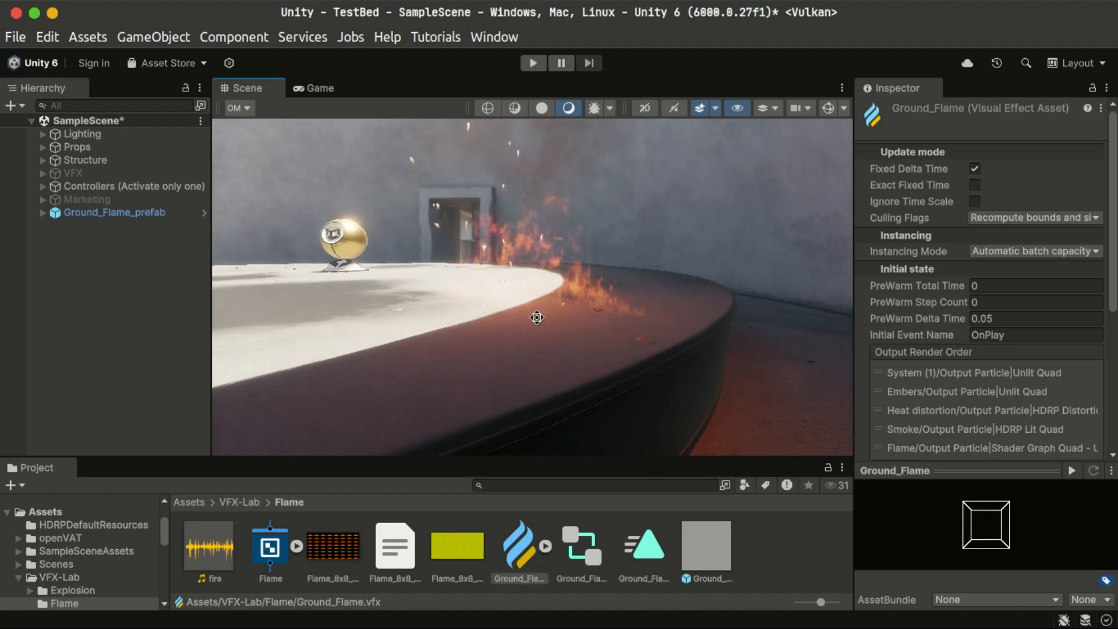
key("alt+Tab")
mouse_move(29, 378)
middle_mouse_down()
mouse_move(630, 358)
mouse_move(610, 244)
middle_mouse_up()
middle_click_drag(537, 396, 565, 330)
scroll(564, 331, "up", 2)
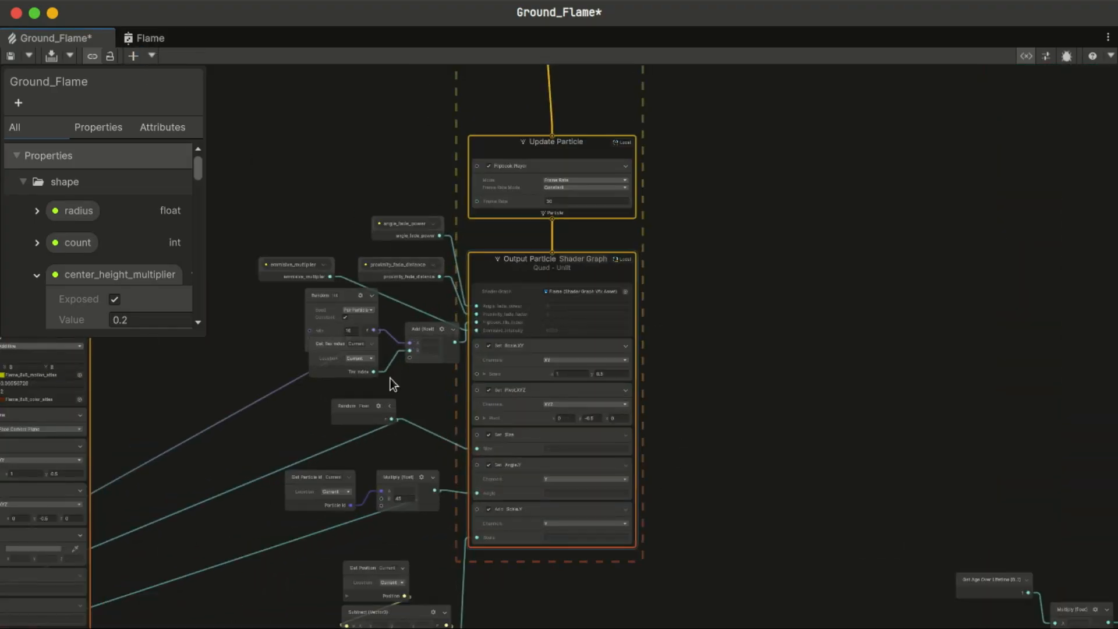
middle_click_drag(312, 331, 813, 280)
middle_click_drag(526, 237, 515, 201)
scroll(515, 201, "up", 3)
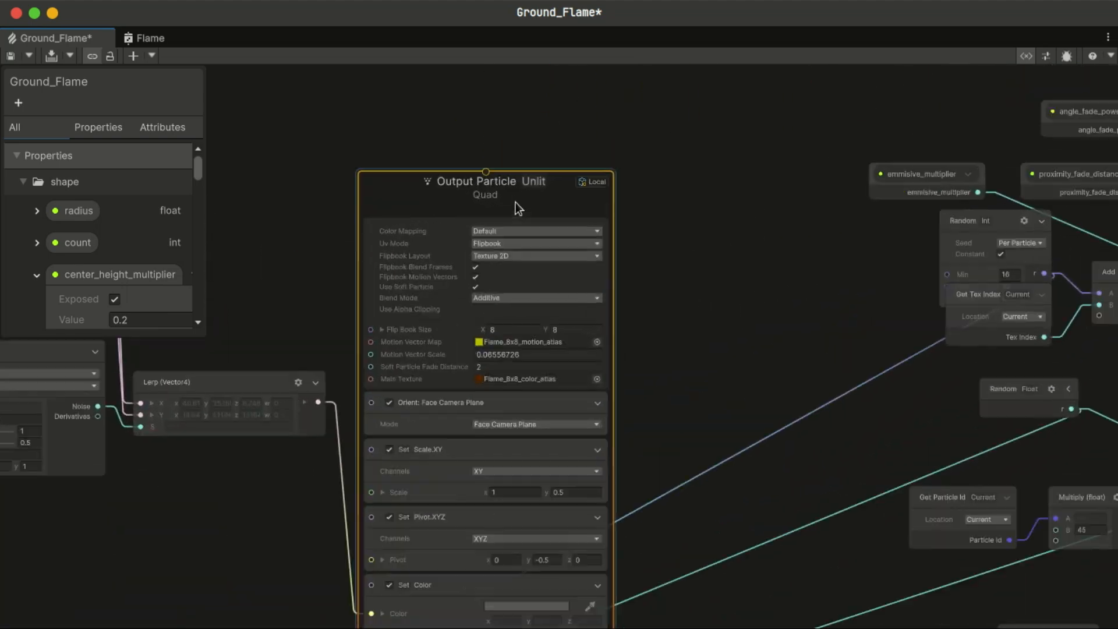
scroll(652, 341, "up", 1)
mouse_move(652, 342)
middle_mouse_down()
mouse_move(689, 313)
mouse_move(658, 324)
middle_mouse_up()
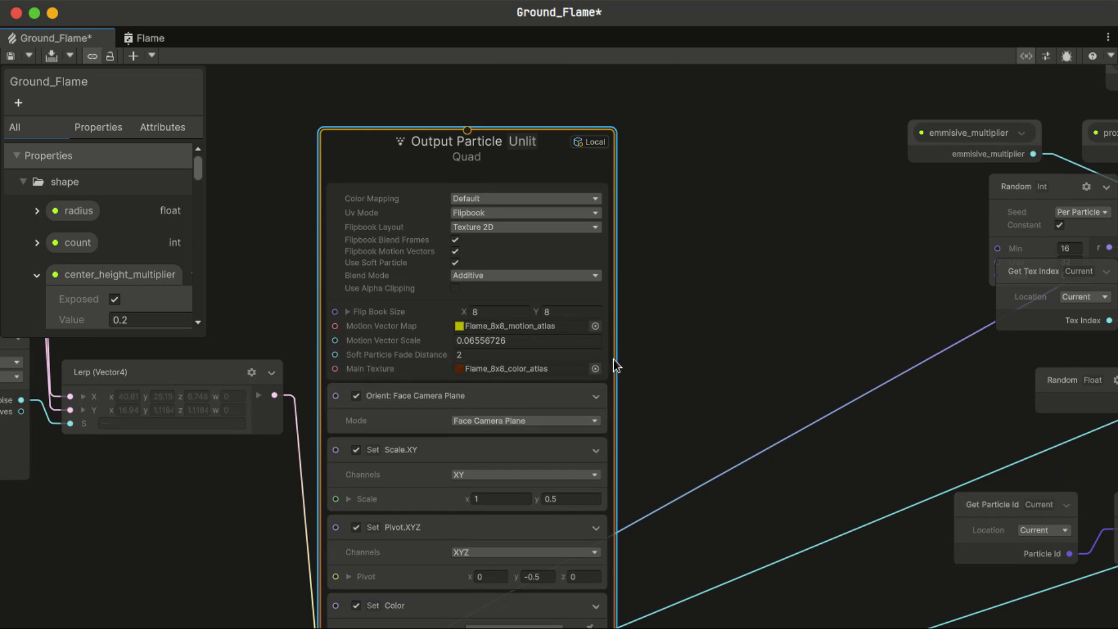
- Open the Flame shader graph and examine how the angle mask feeds the normalized normal and view vectors into the Dot Product
left_click(150, 38)
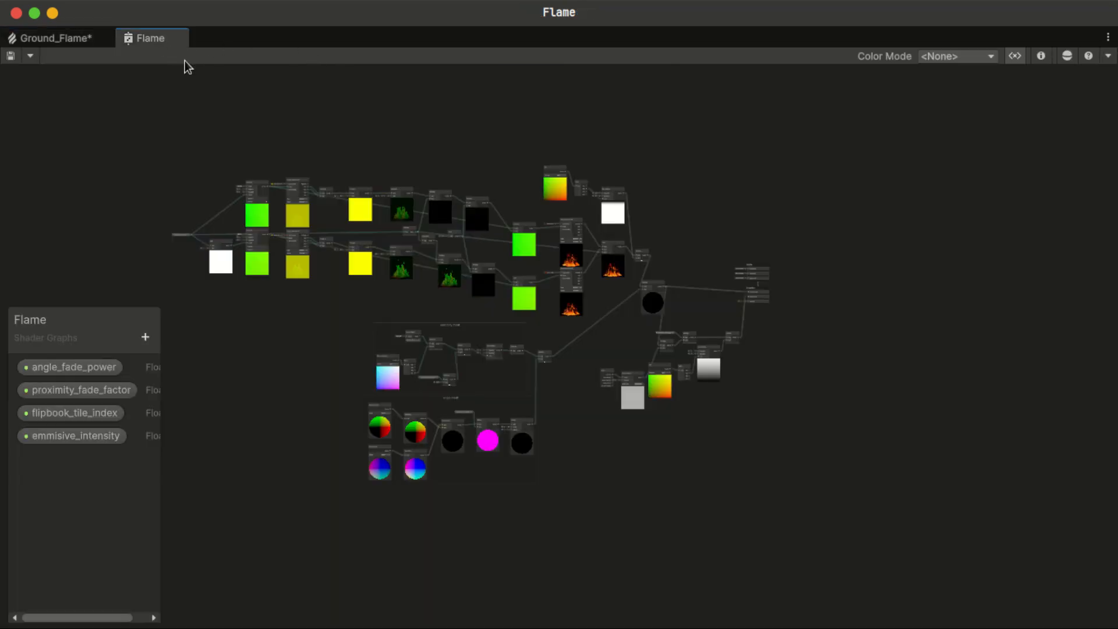
scroll(548, 432, "up", 10)
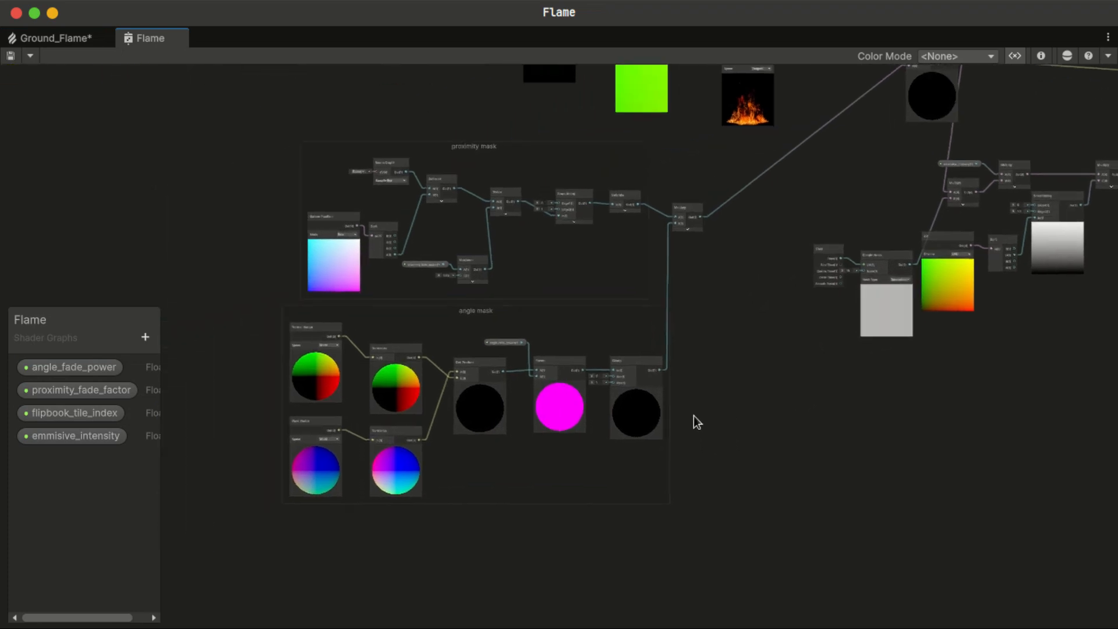
scroll(375, 379, "up", 4)
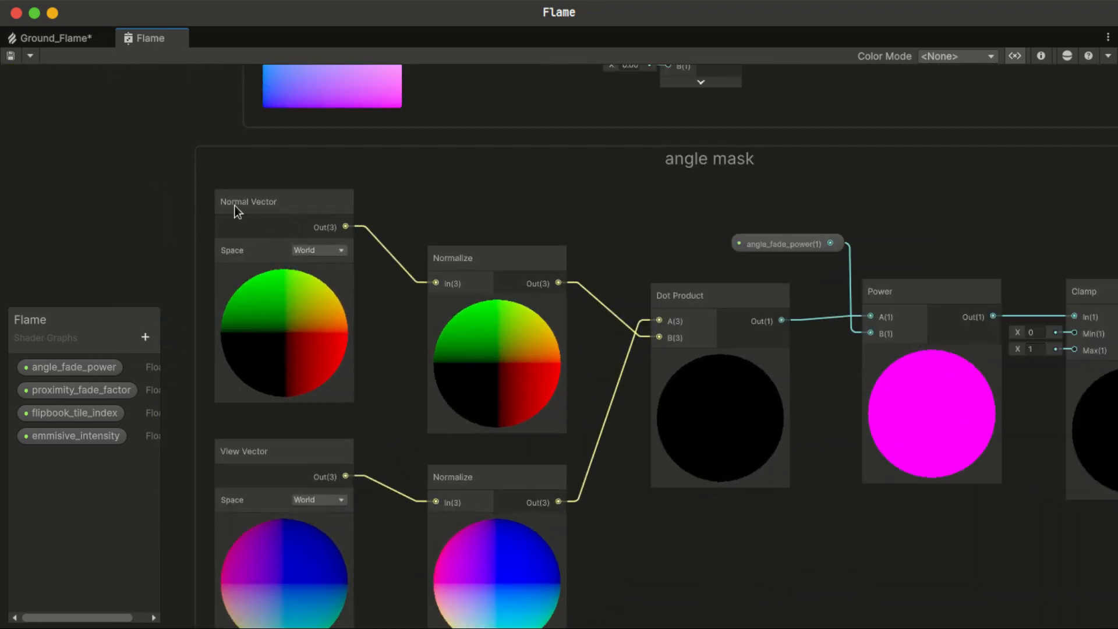
left_click(265, 457)
middle_click_drag(418, 448, 273, 395)
left_click(611, 259)
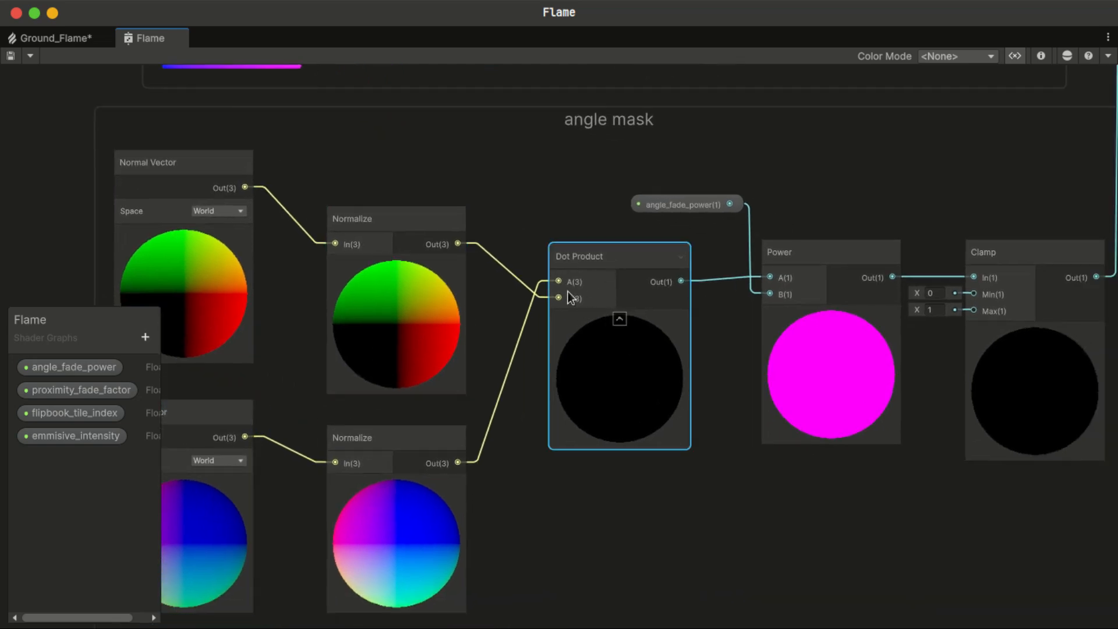
middle_click_drag(718, 512, 701, 515)
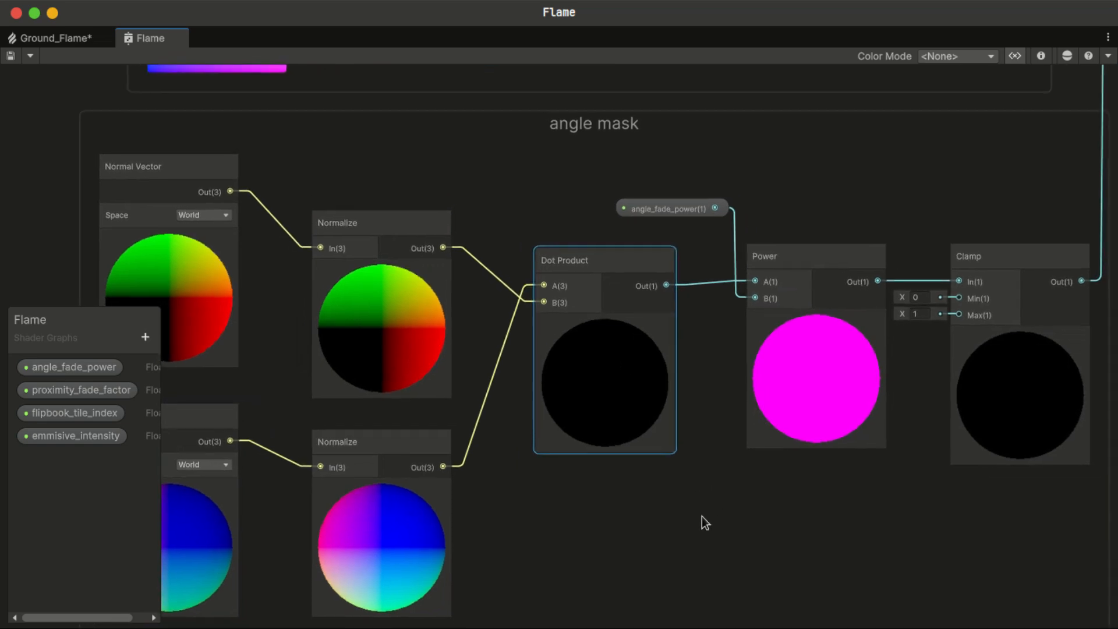
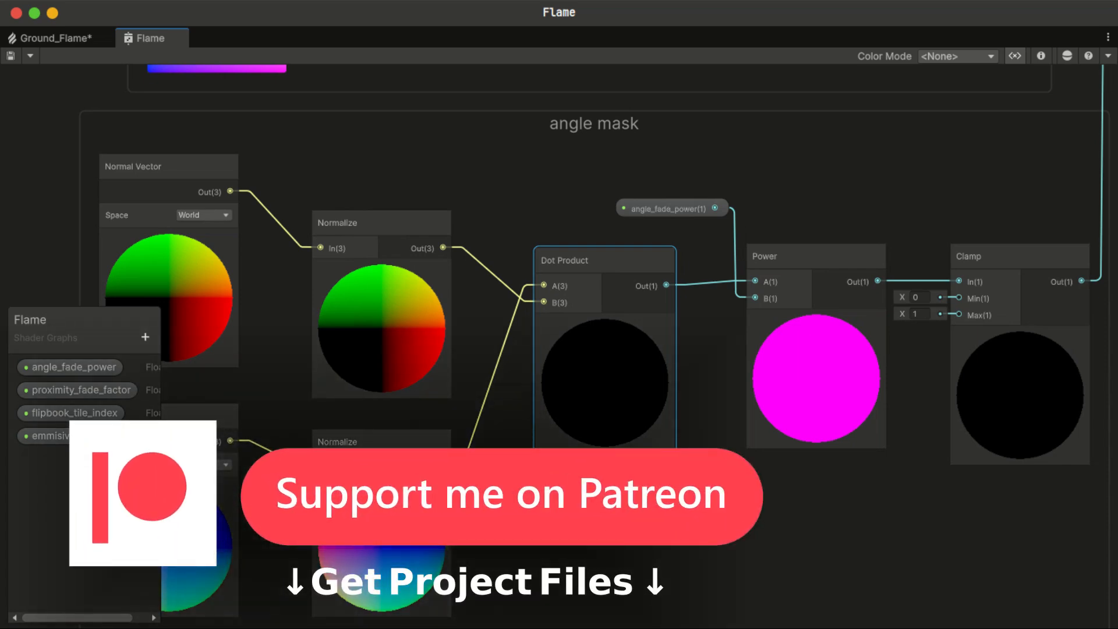
- Trace the angle mask from angle_fade_power through Power and Clamp to the Multiply nodes combining it with the flame texture
scroll(641, 262, "up", 4)
left_click(543, 210)
scroll(484, 192, "up", 2)
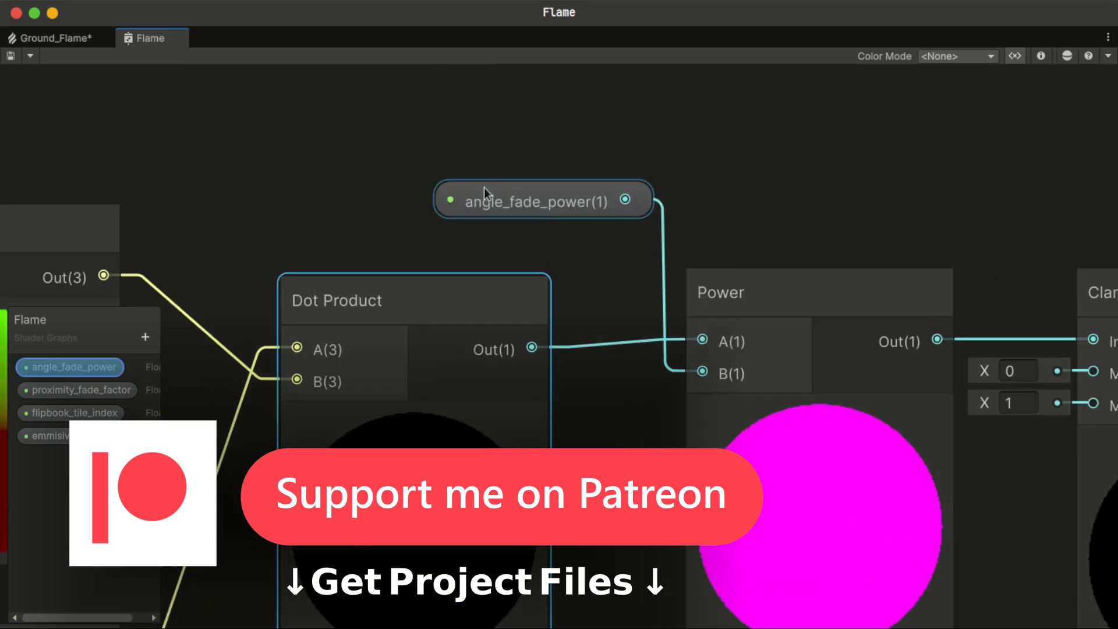
left_click(740, 235)
middle_click_drag(740, 235, 373, 202)
scroll(777, 318, "down", 6)
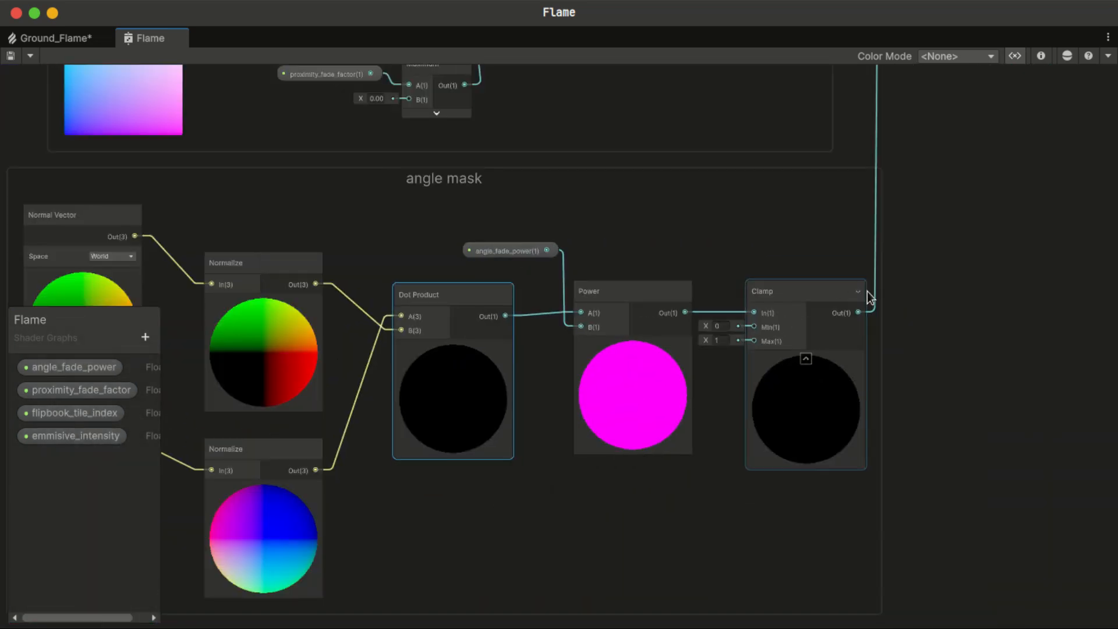
middle_click_drag(869, 297, 776, 362)
scroll(977, 191, "down", 1)
middle_click_drag(974, 193, 714, 468)
middle_click_drag(717, 291, 507, 443)
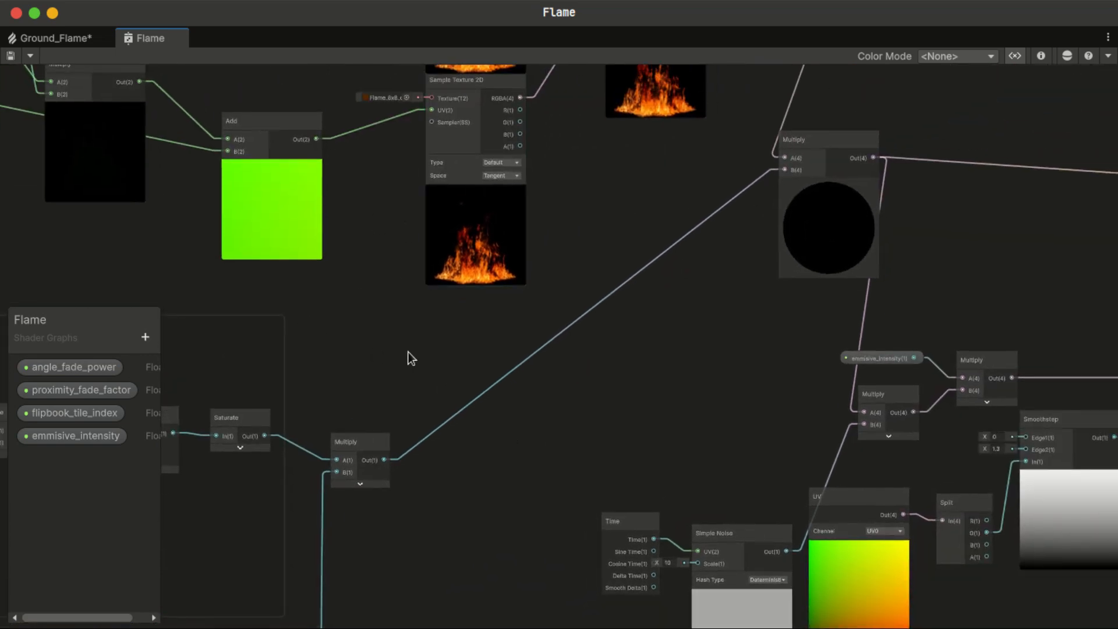
- Inspect the flame particles in the scene in wireframe and shaded wireframe modes, and return to shaded mode
key("alt+Tab")
mouse_move(412, 354)
left_mouse_down("alt")
mouse_move(604, 378)
mouse_move(611, 361)
left_mouse_up("alt")
key("shift+z")
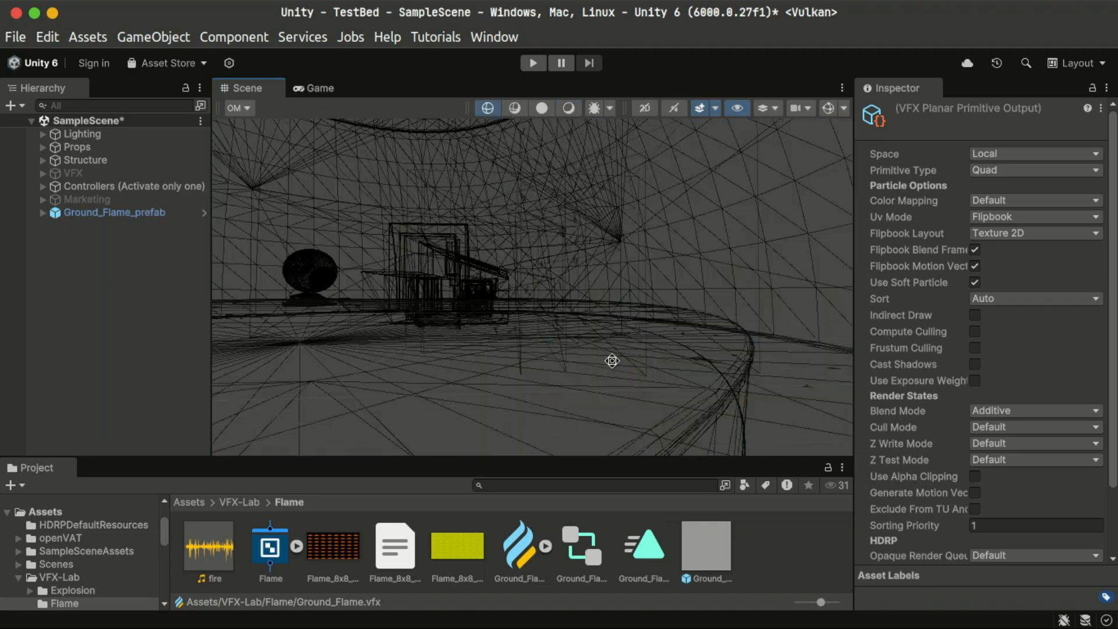
left_click_drag(521, 342, 585, 313, "alt")
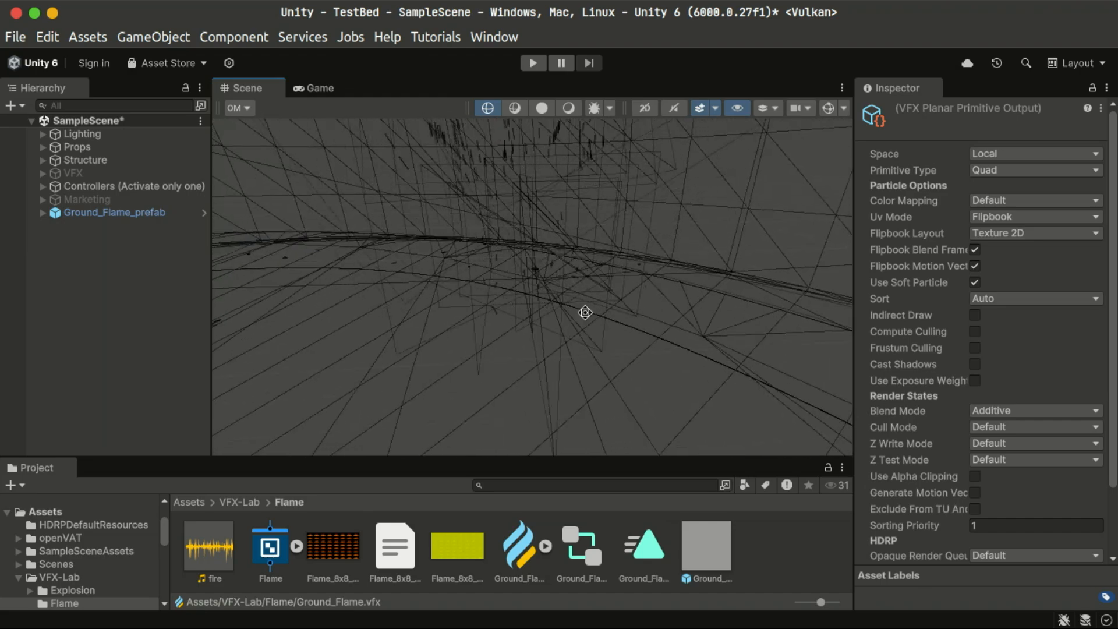
key("alt+t")
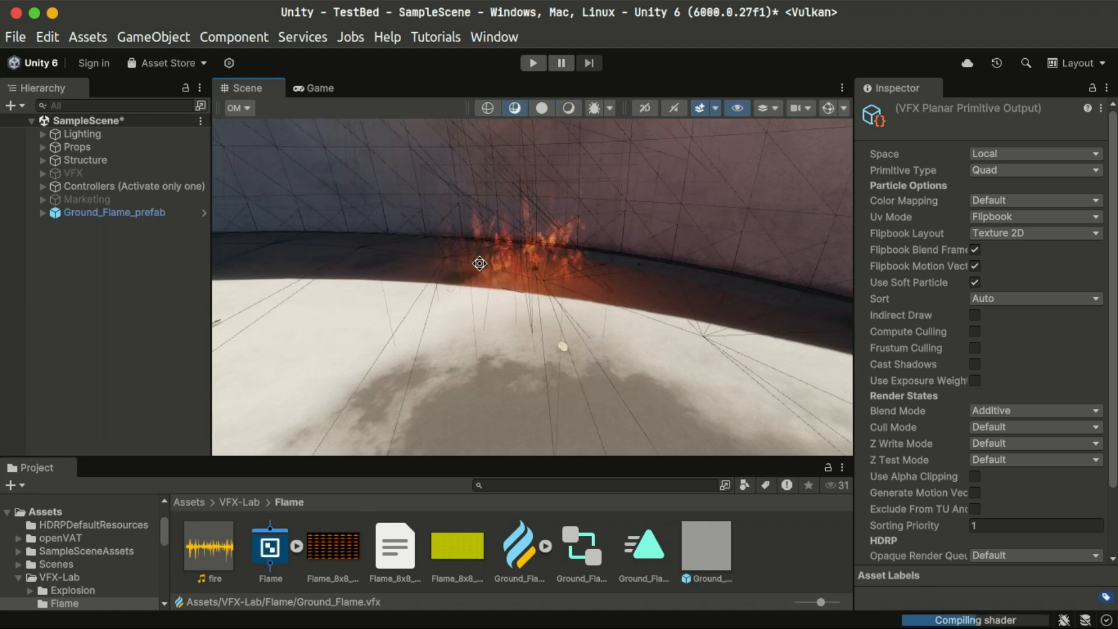
mouse_move(479, 263)
left_mouse_down("alt")
mouse_move(606, 307)
mouse_move(589, 282)
mouse_move(558, 329)
mouse_move(429, 295)
mouse_move(479, 273)
left_mouse_up("alt")
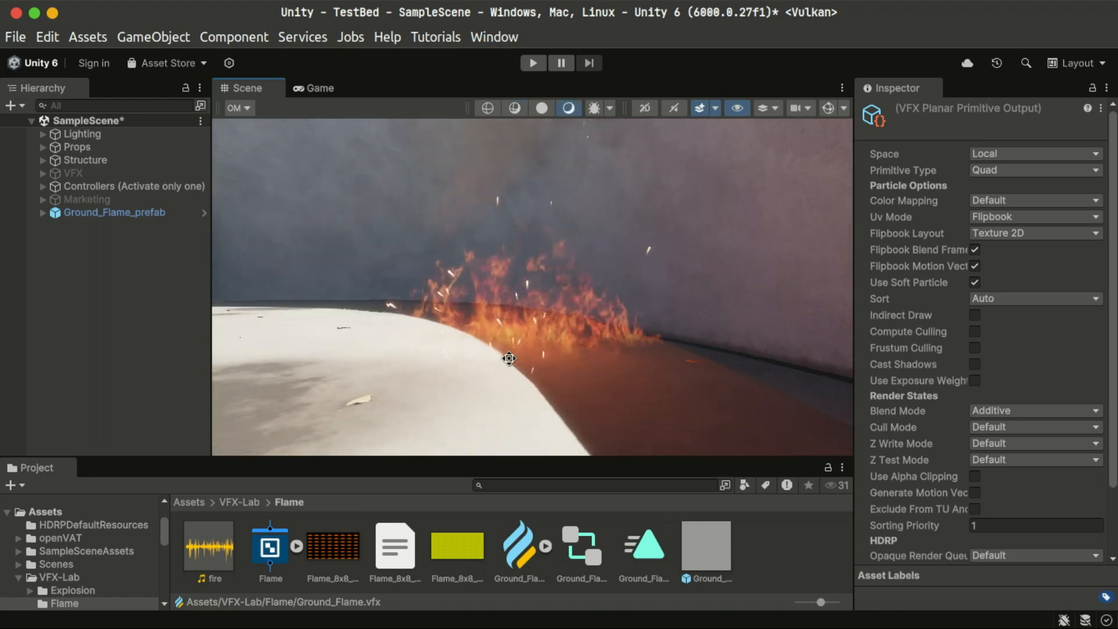
- Examine the ground flame in the shaded scene from several angles around it
left_click_drag(556, 394, 629, 361, "alt")
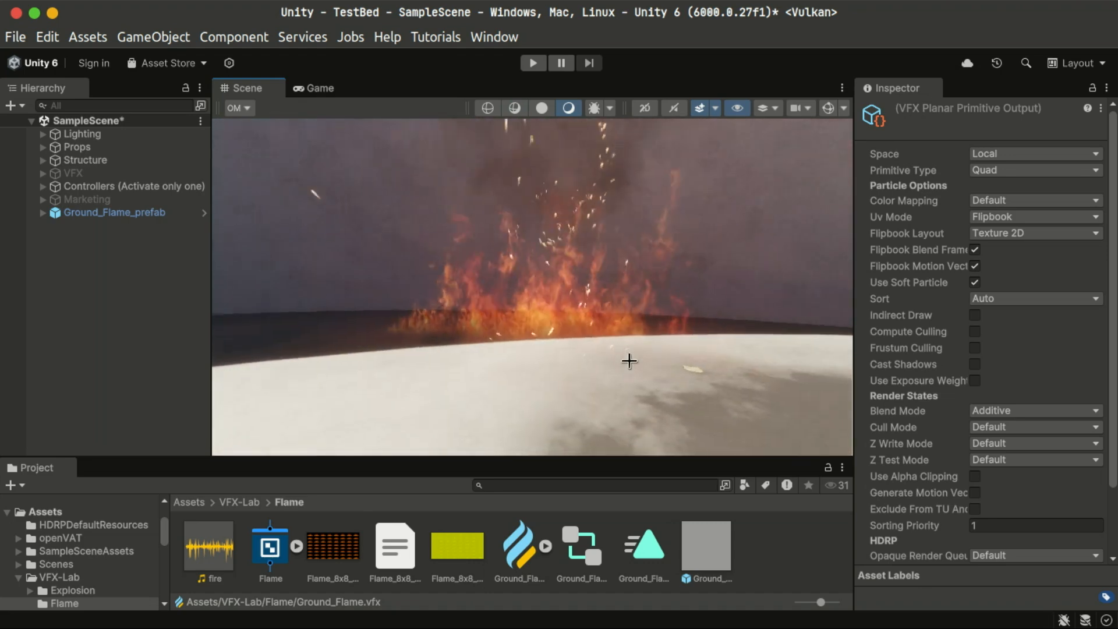
left_click_drag(551, 341, 577, 361, "alt")
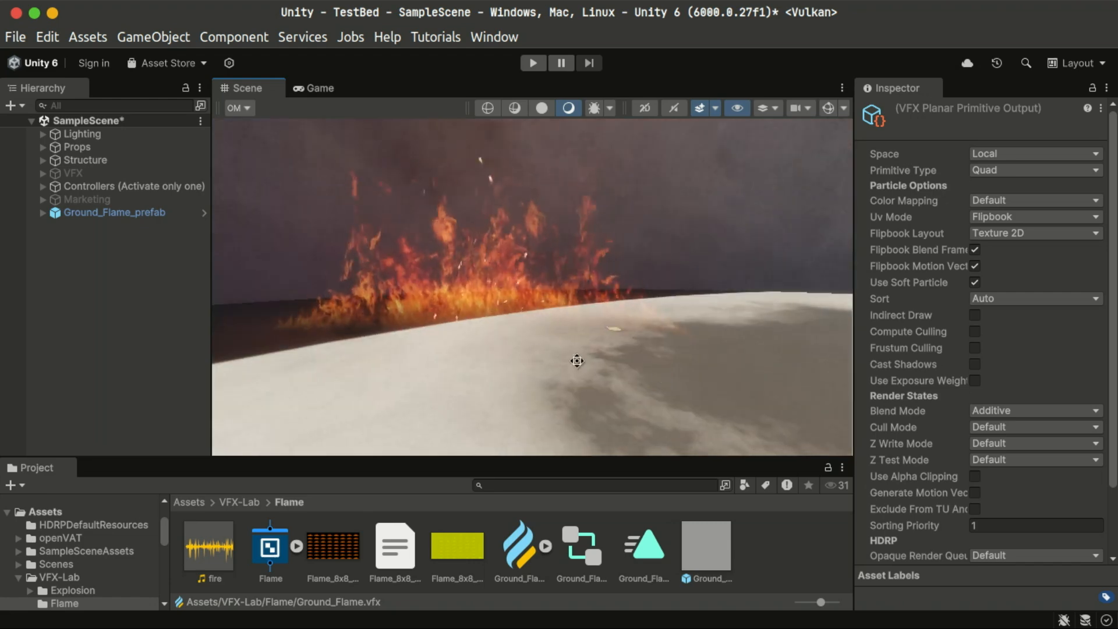
left_click_drag(496, 358, 378, 290, "alt")
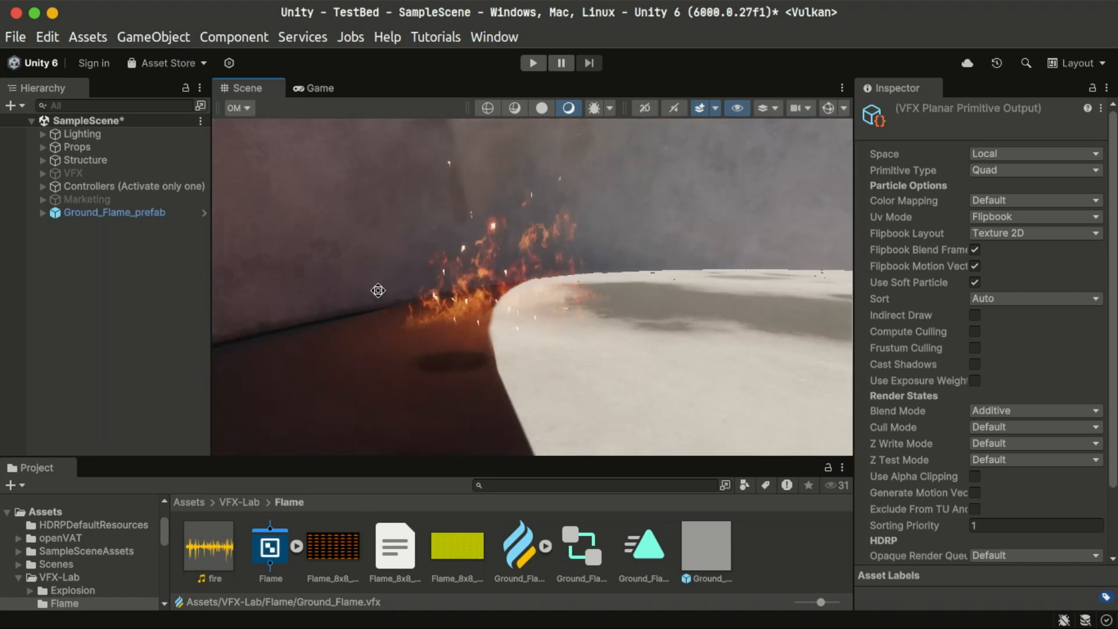
left_click_drag(498, 342, 586, 324, "alt")
- Set Ground_Flame_prefab's emmisive_multiplier to 100000 and view the flame in the scene
left_click(122, 213)
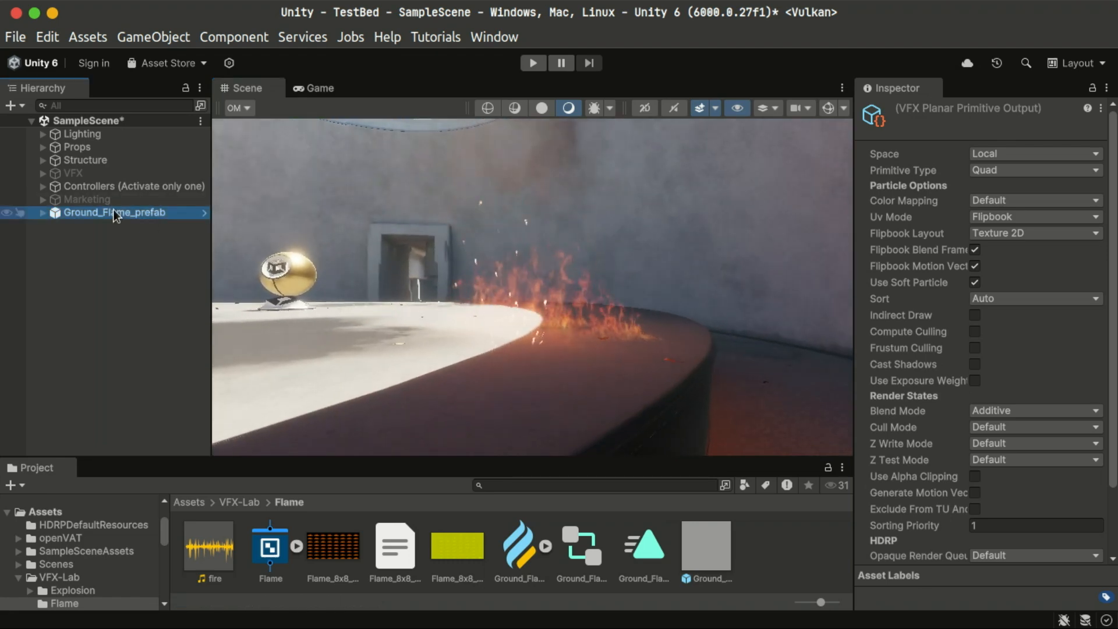
scroll(1075, 550, "down", 5)
left_click(1047, 533)
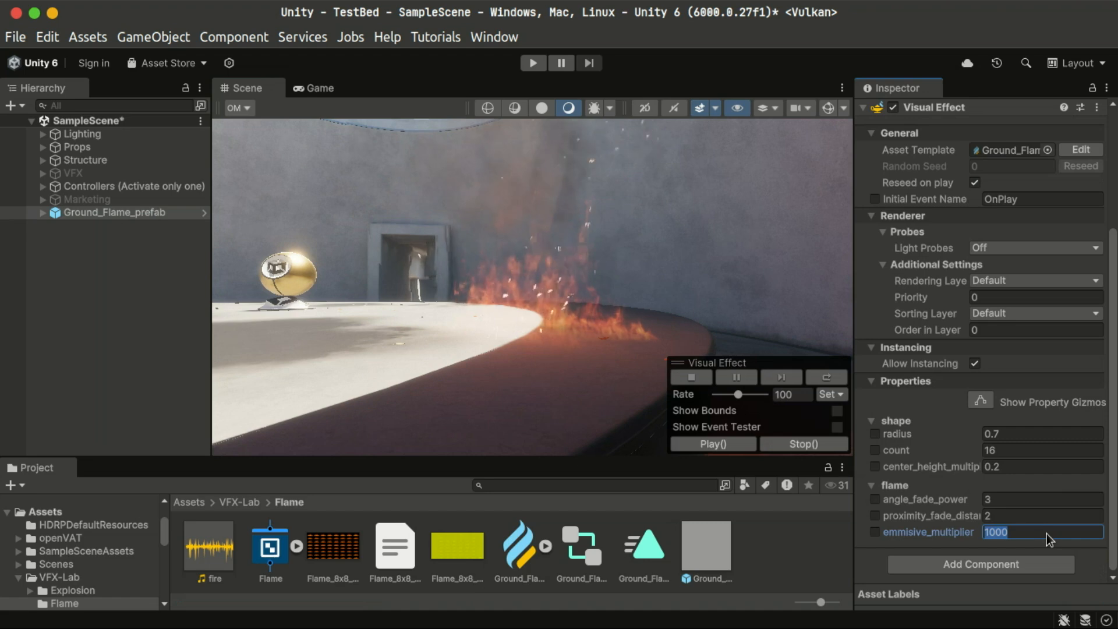
type("100000")
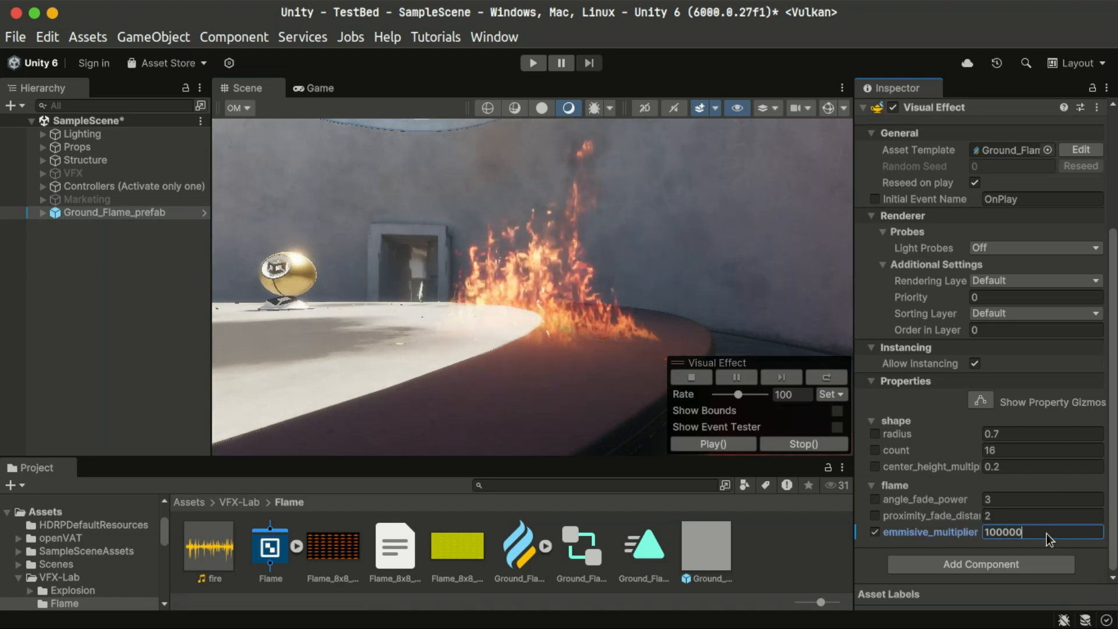
left_click(818, 564)
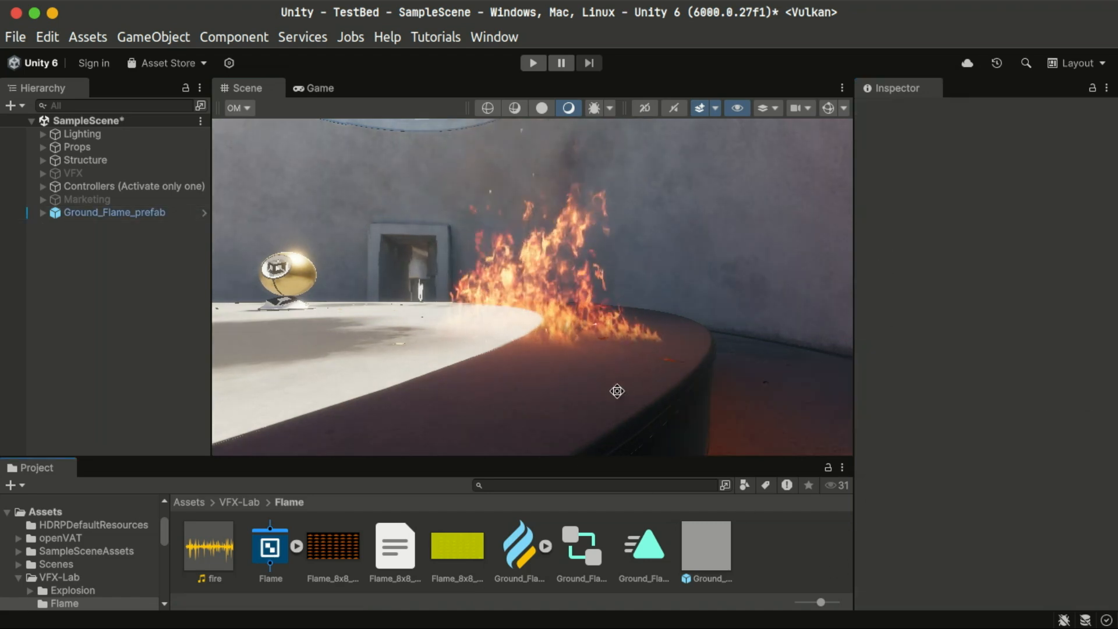
key("s")
right_click_drag(627, 354, 597, 389)
- Examine the Ground_Flame graph's Set Position Shape Circle block and the exposed radius property connected to its Radius input
left_click(507, 372)
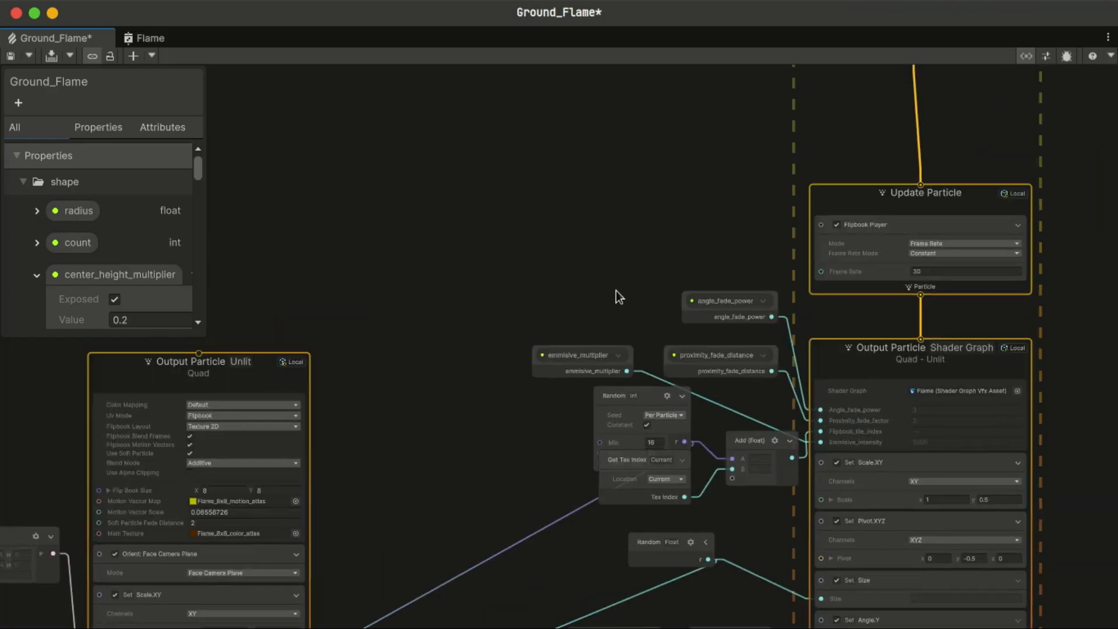
middle_click_drag(662, 323, 382, 574)
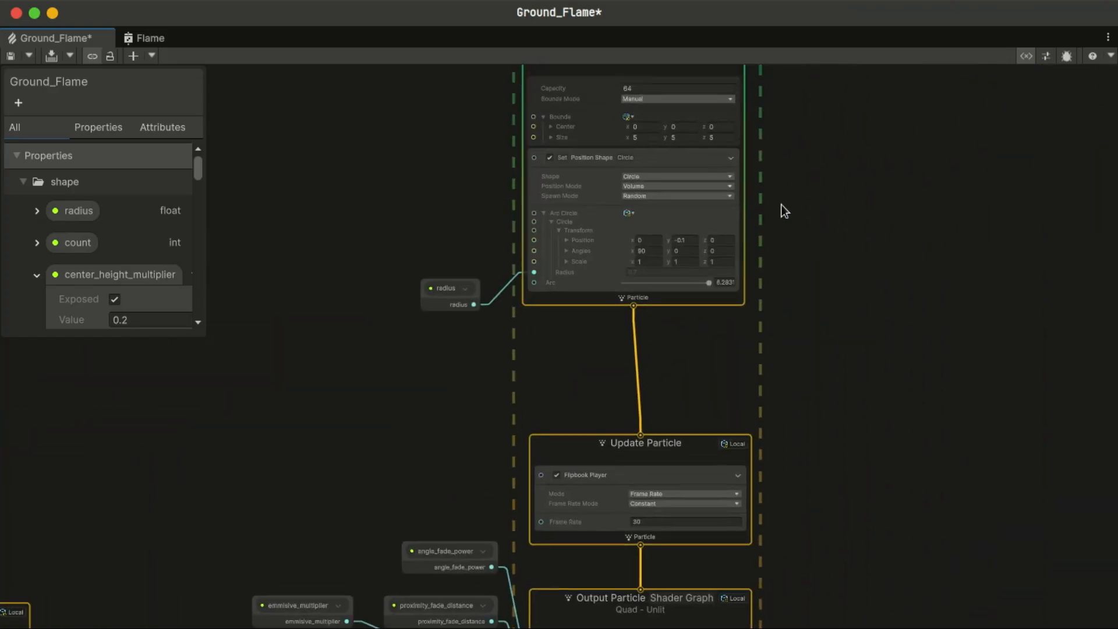
scroll(806, 201, "up", 4)
middle_click_drag(657, 243, 726, 358)
scroll(563, 350, "up", 2)
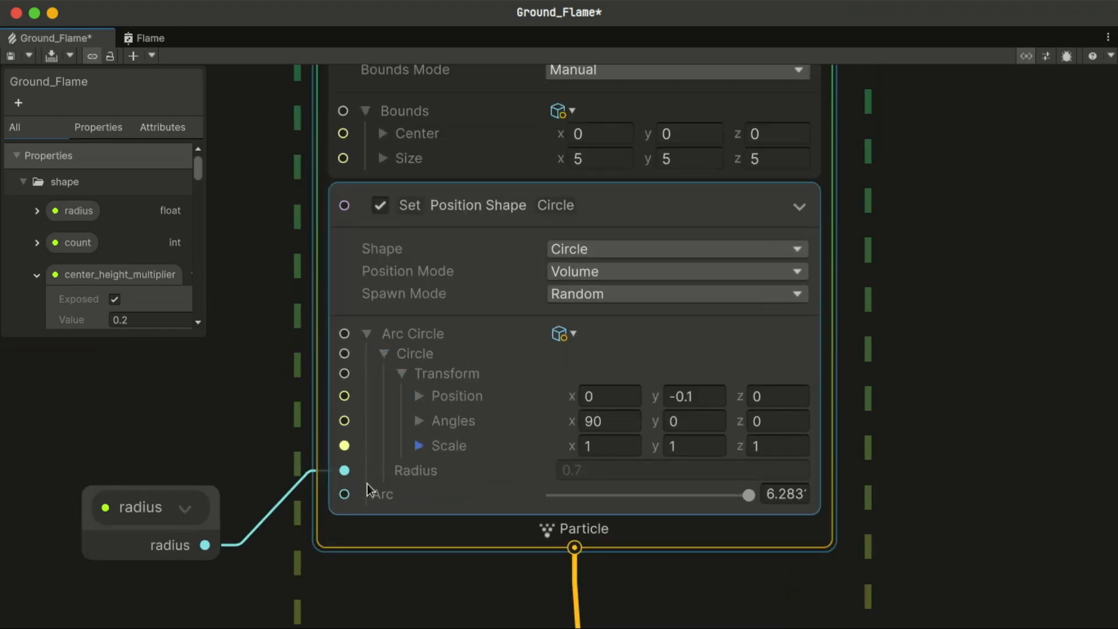
middle_click_drag(324, 399, 523, 284)
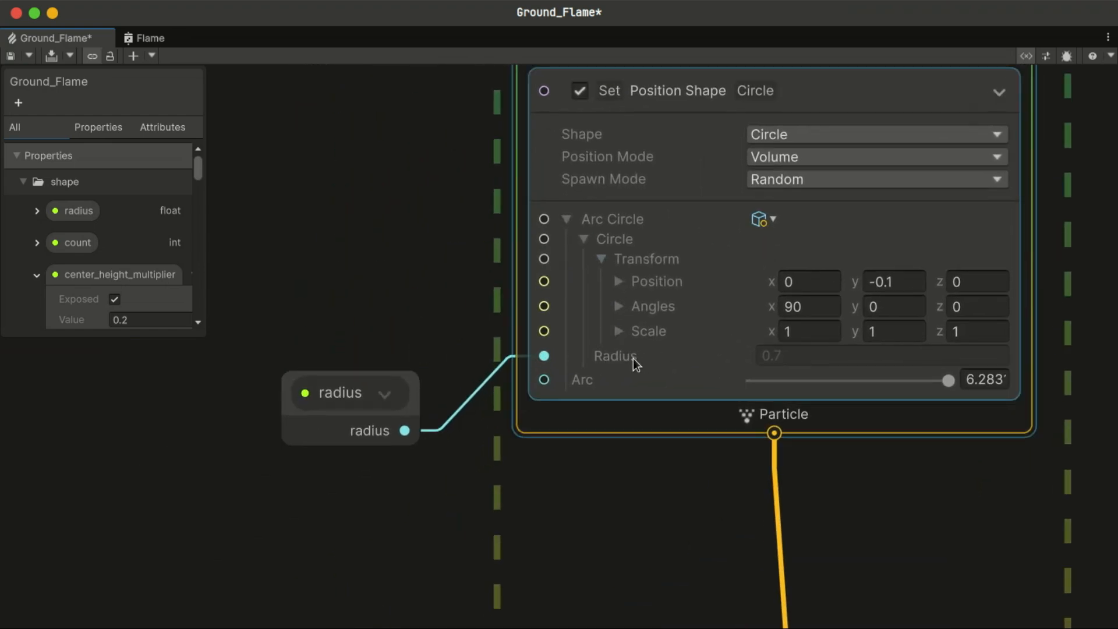
left_click(357, 431)
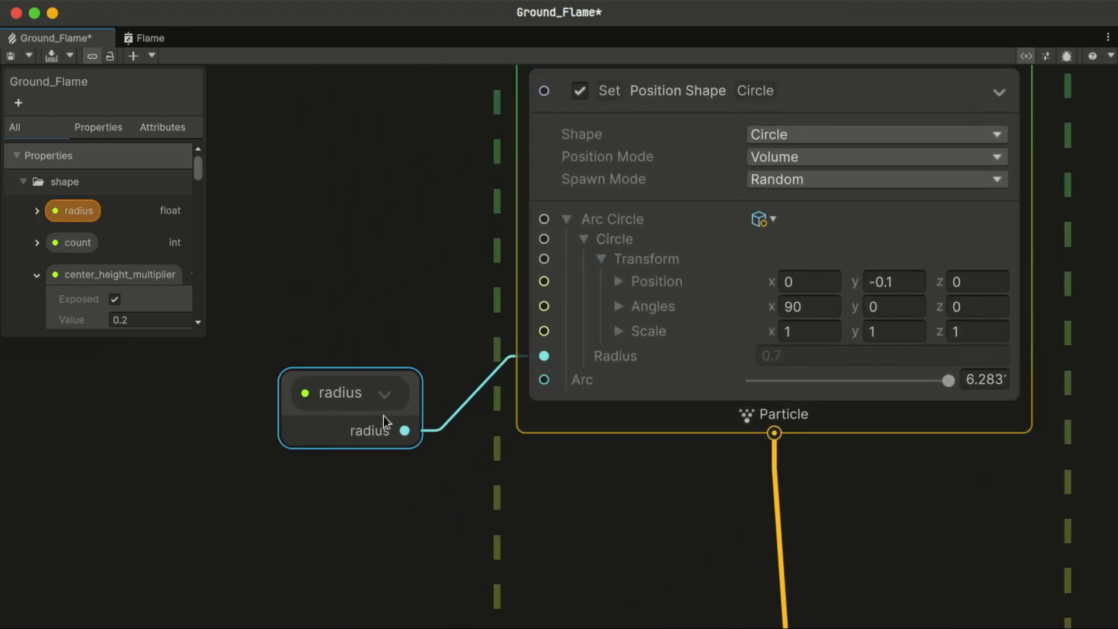
key("alt+space")
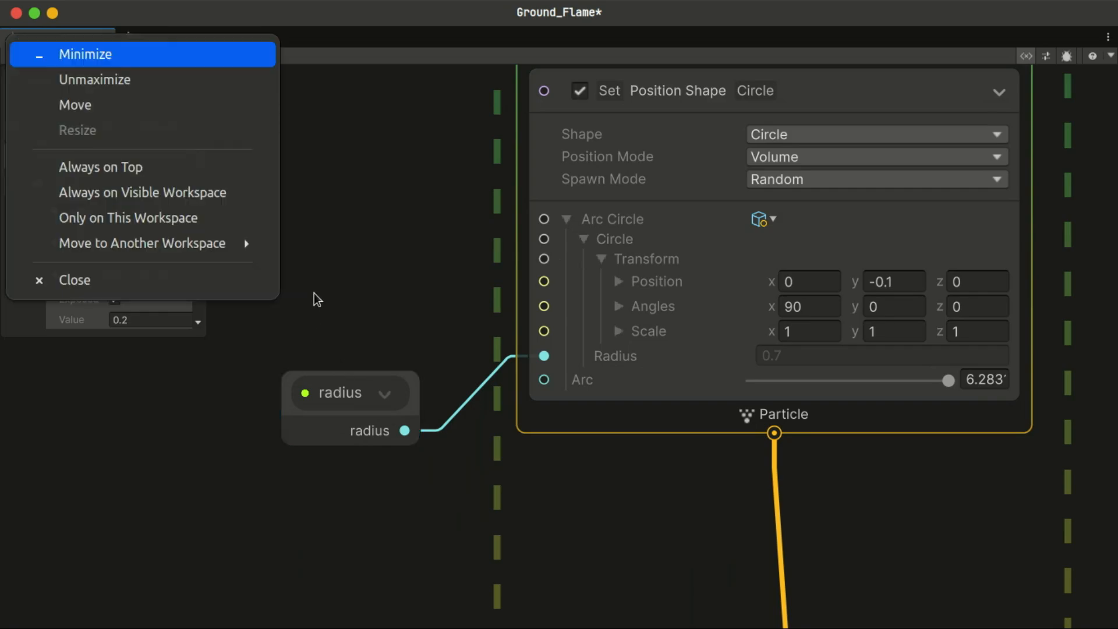
- Return from the graph to the scene, set Ground_Flame_prefab's radius to 2 and restart the effect to view the wider flame
key("Return")
left_click(151, 217)
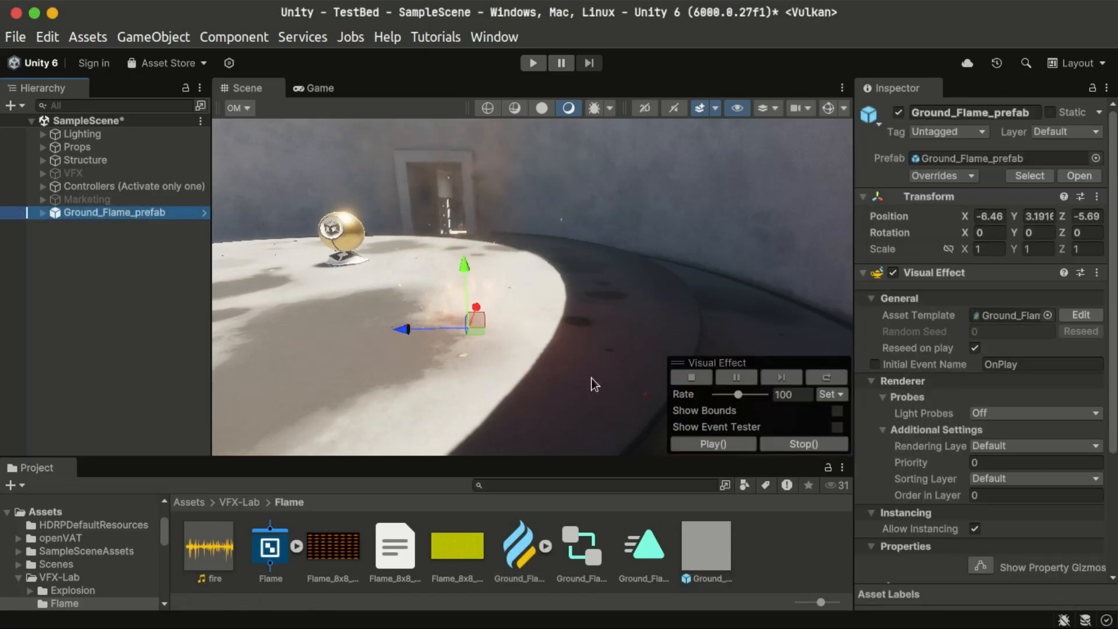
left_click_drag(539, 391, 592, 364, "alt")
right_click_drag(592, 364, 554, 351)
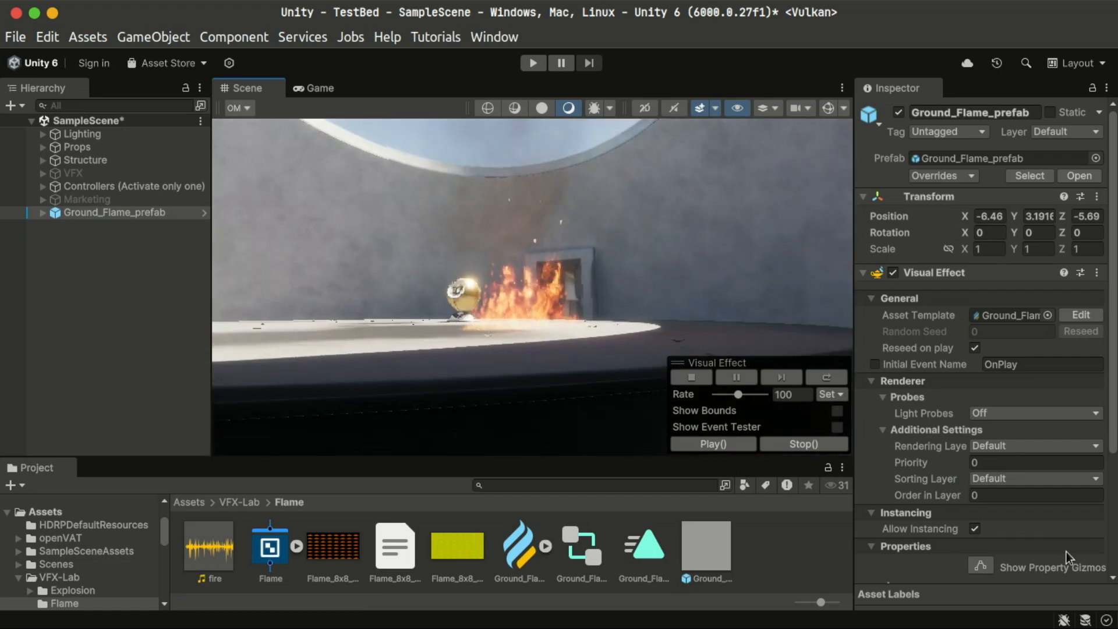
scroll(1064, 551, "down", 3)
scroll(1062, 546, "down", 3)
left_click(1025, 434)
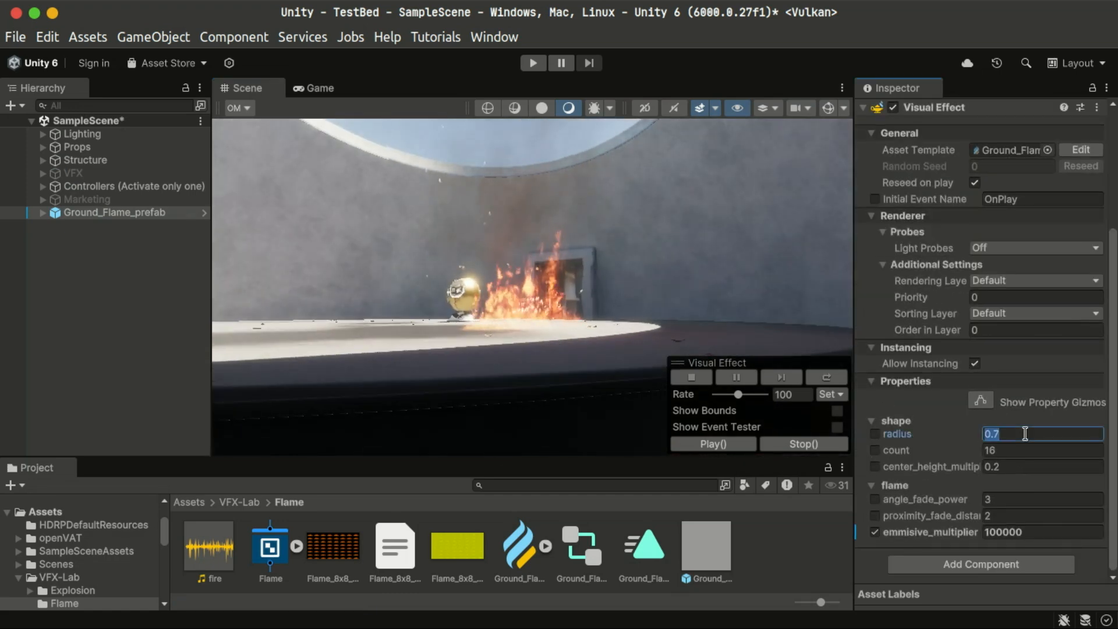
type("2")
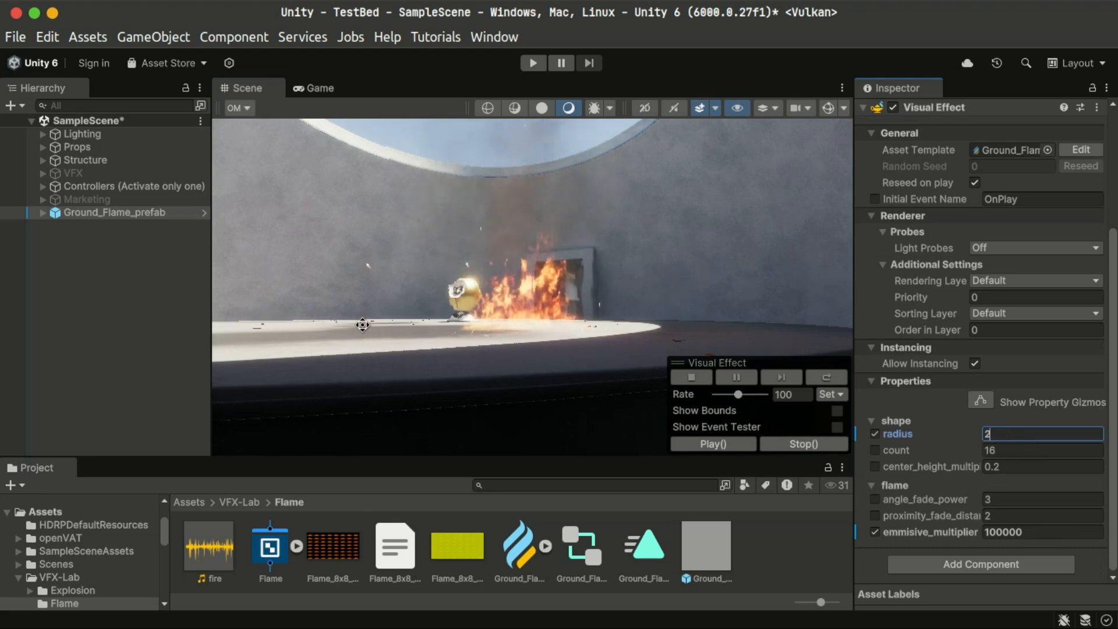
left_click(152, 219)
left_click(153, 215)
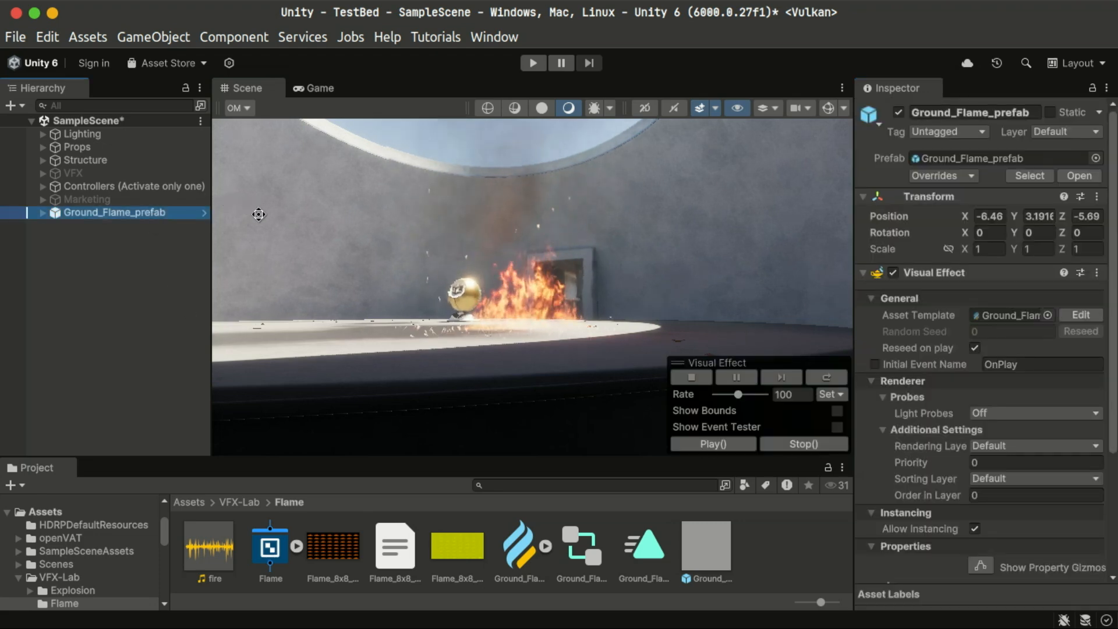
left_click_drag(588, 387, 619, 327, "alt")
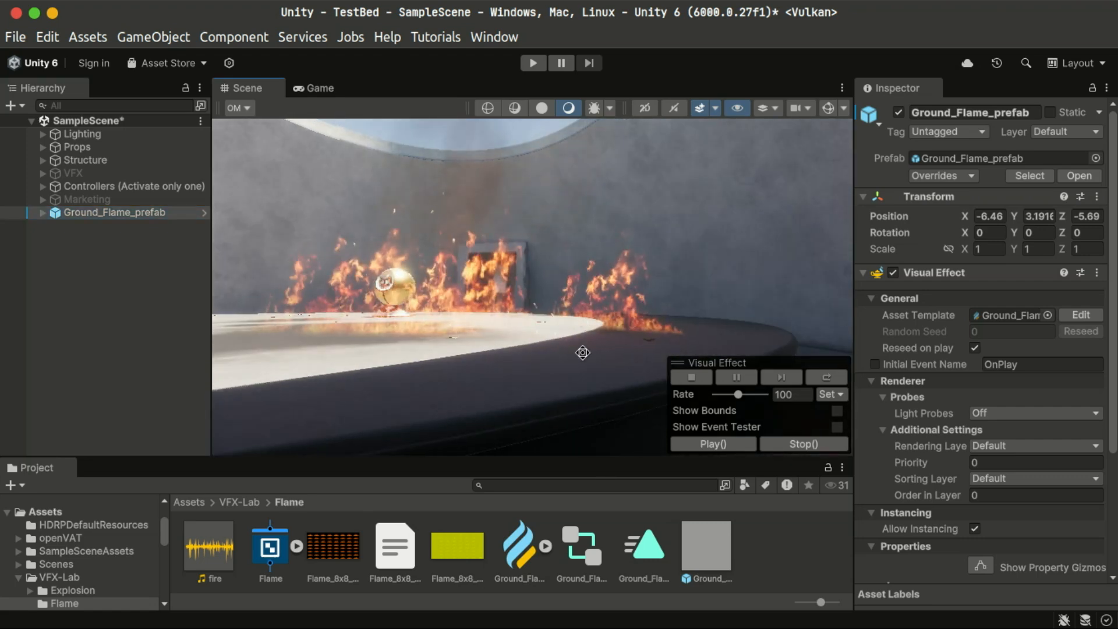
middle_click_drag(503, 381, 546, 367)
- Set Ground_Flame_prefab's count to 25 and restart the effect to view the denser fire
scroll(1025, 527, "down", 5)
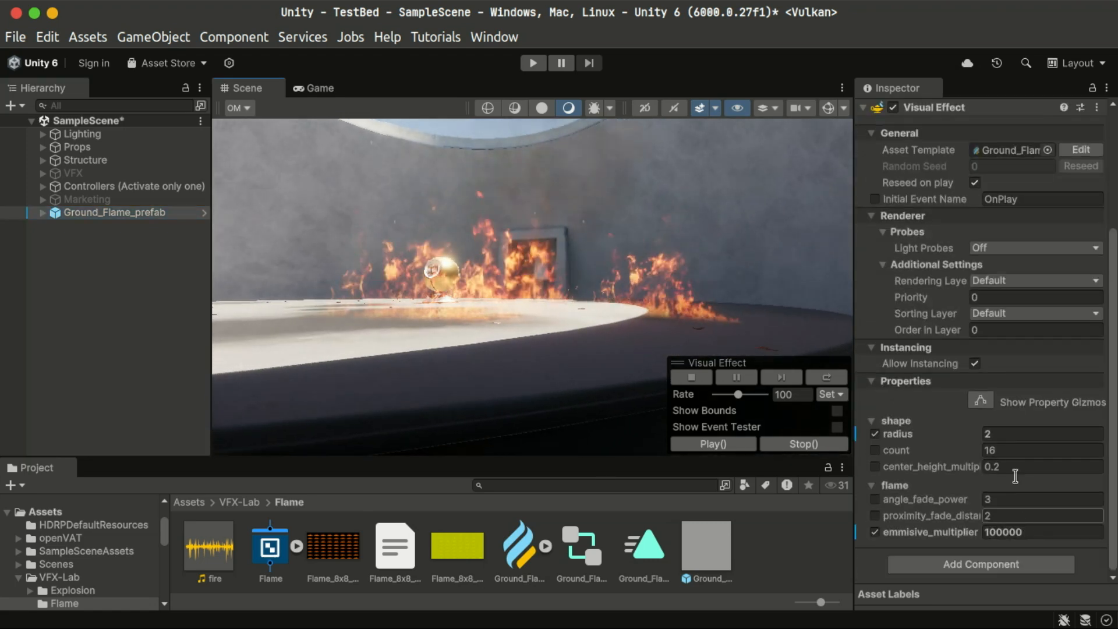
left_click(1016, 450)
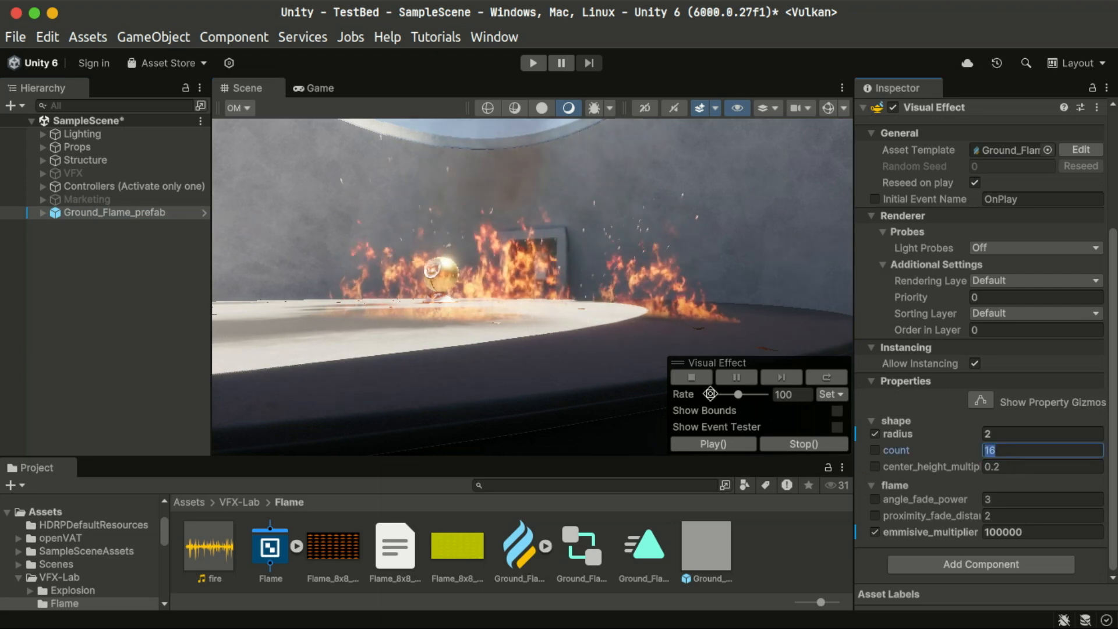
type("25")
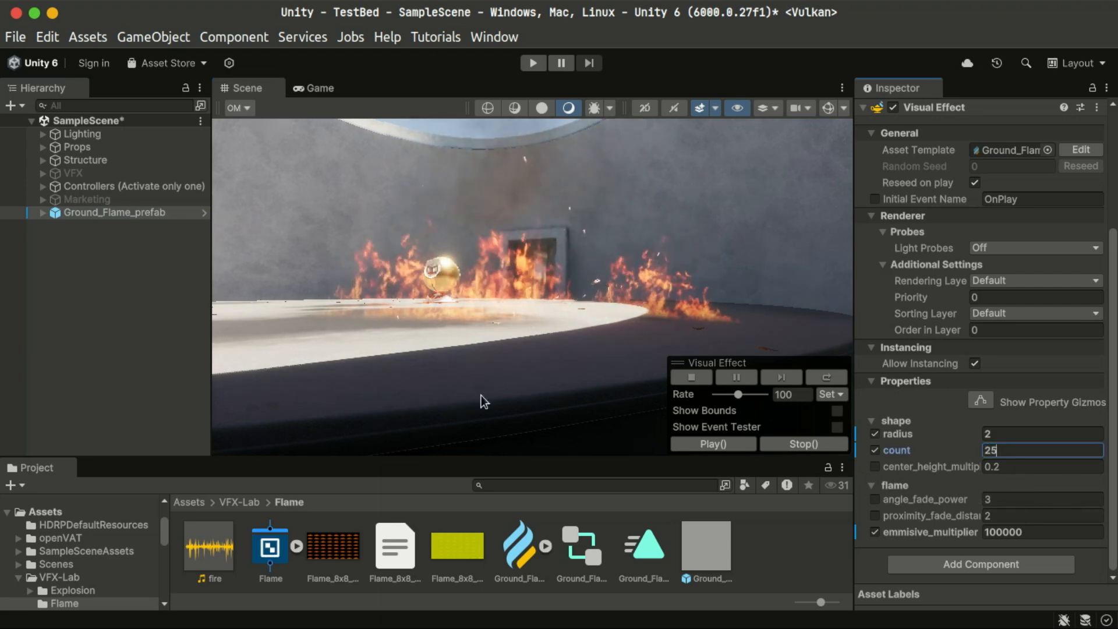
left_click(116, 213)
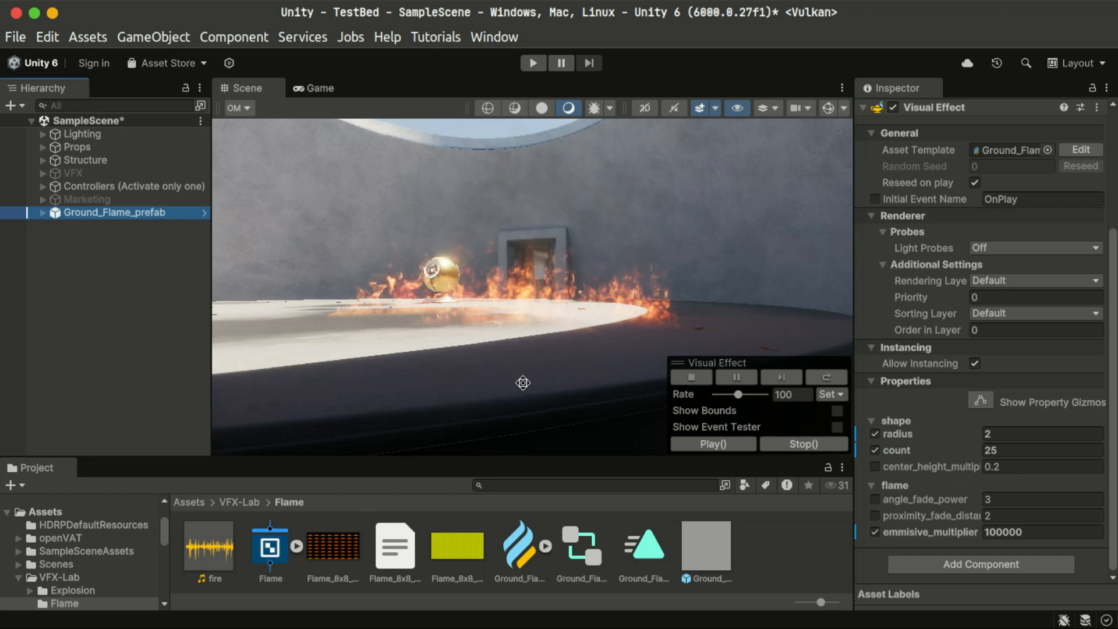
left_click_drag(588, 374, 557, 376, "alt")
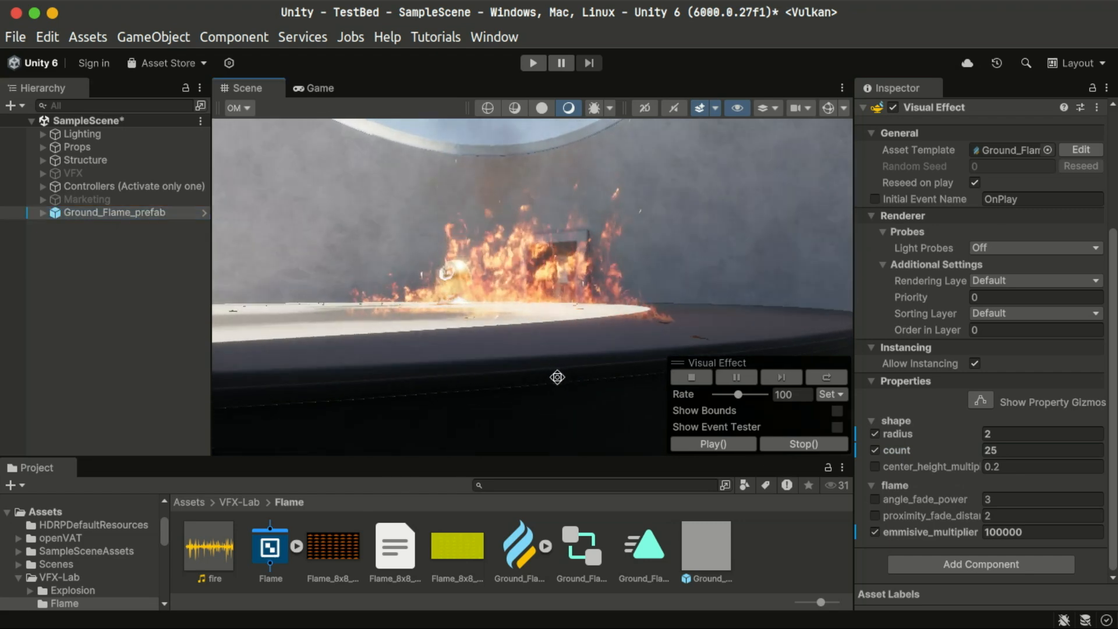
- Try center_height_multiplier values of 1 and 0 on Ground_Flame_prefab and compare the flame heights in the scene
left_click(992, 471)
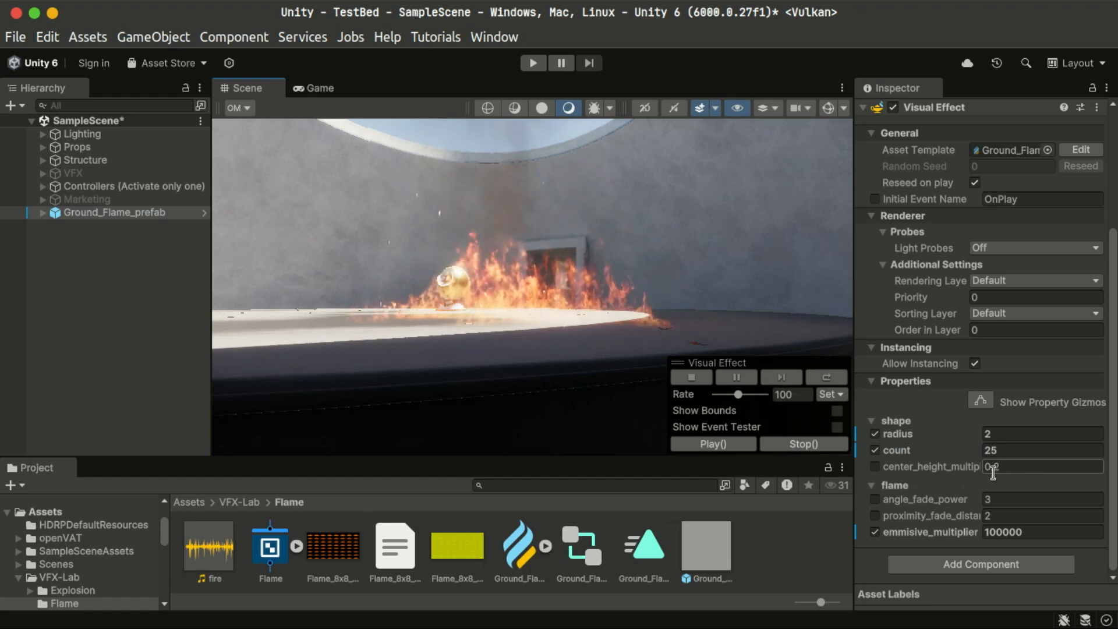
left_click(1016, 465)
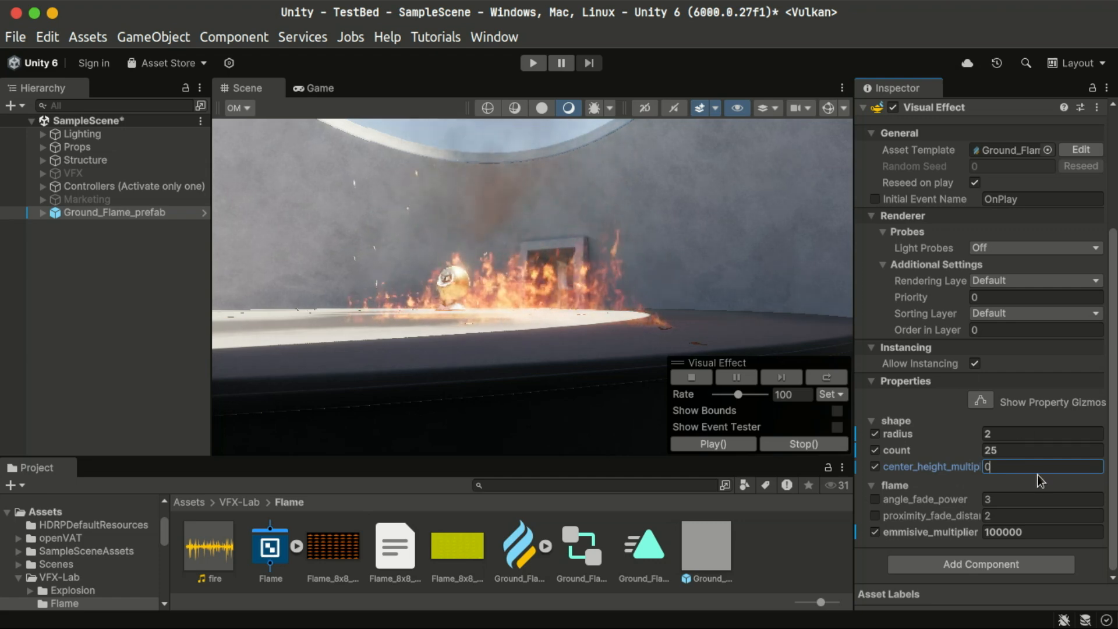
type("01")
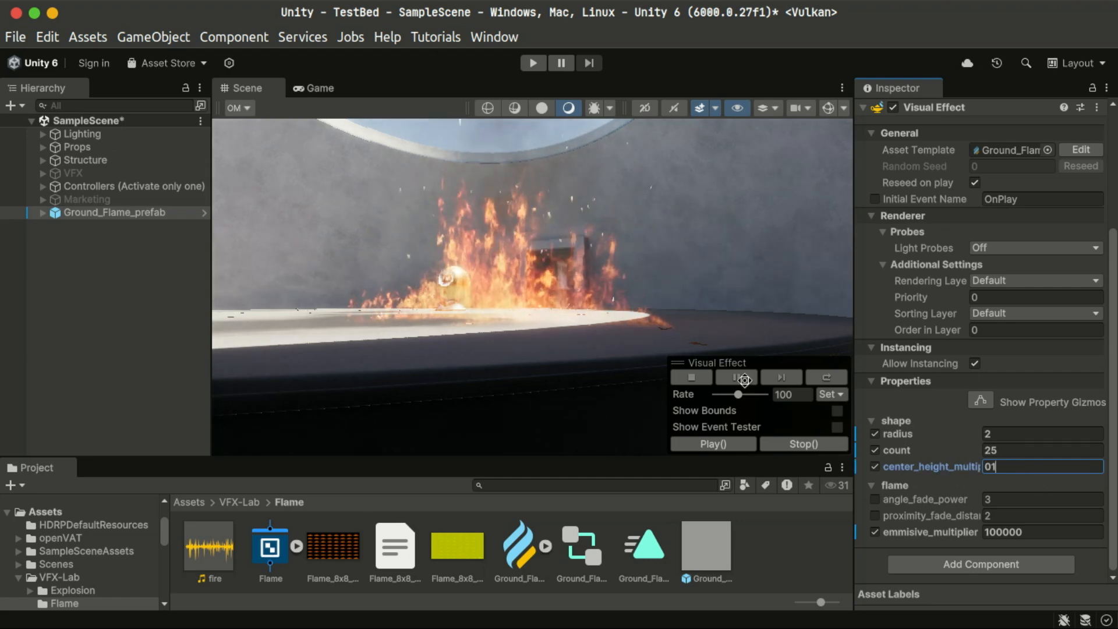
left_click_drag(511, 343, 519, 338, "alt")
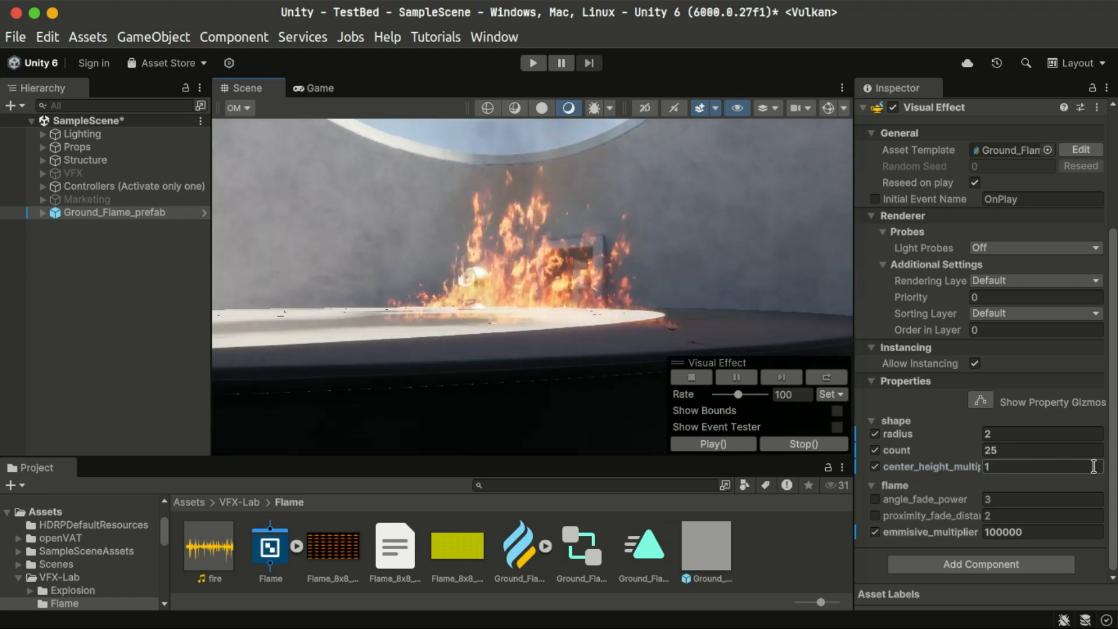
left_click(1039, 467)
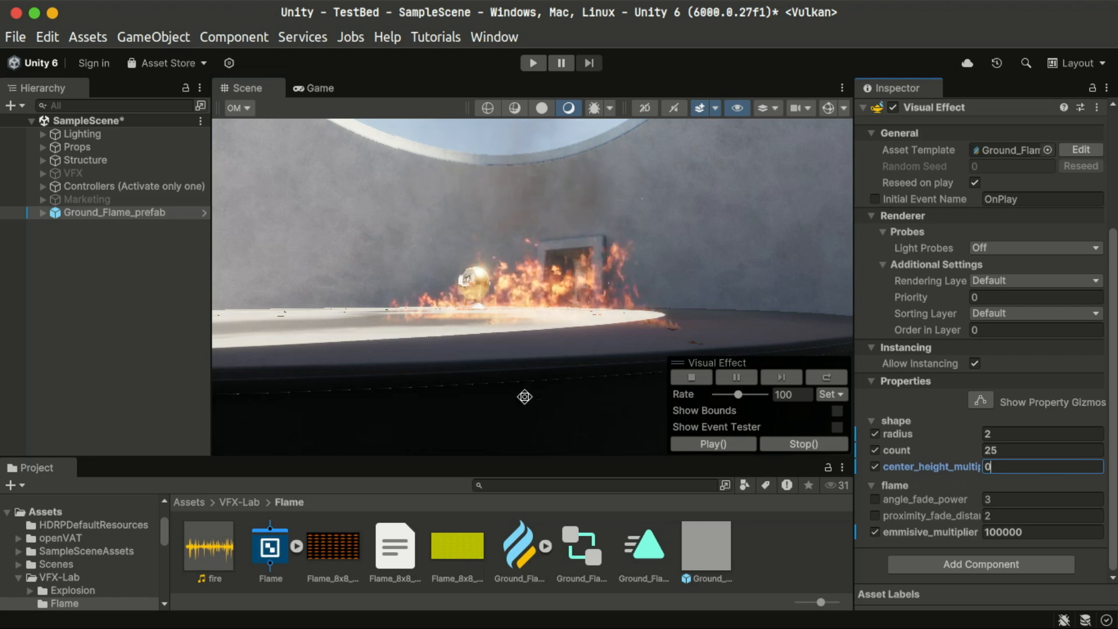
left_click_drag(422, 350, 574, 349, "alt")
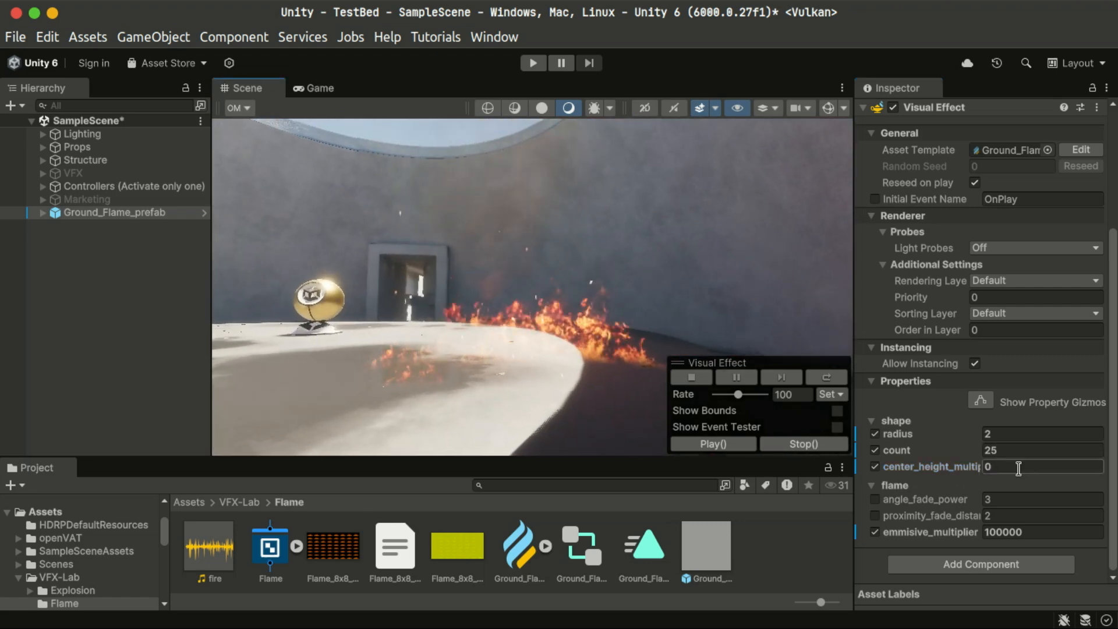
- Set Ground_Flame_prefab's center_height_multiplier to 0.4 and view the flame's shape
left_click(1017, 468)
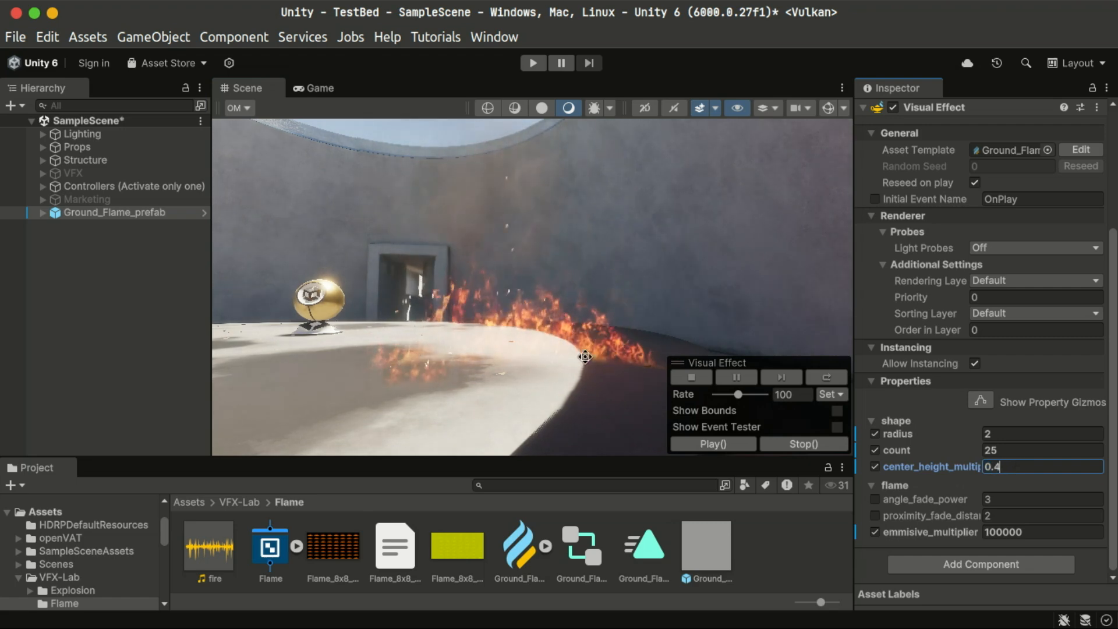
left_click_drag(518, 352, 443, 365, "alt")
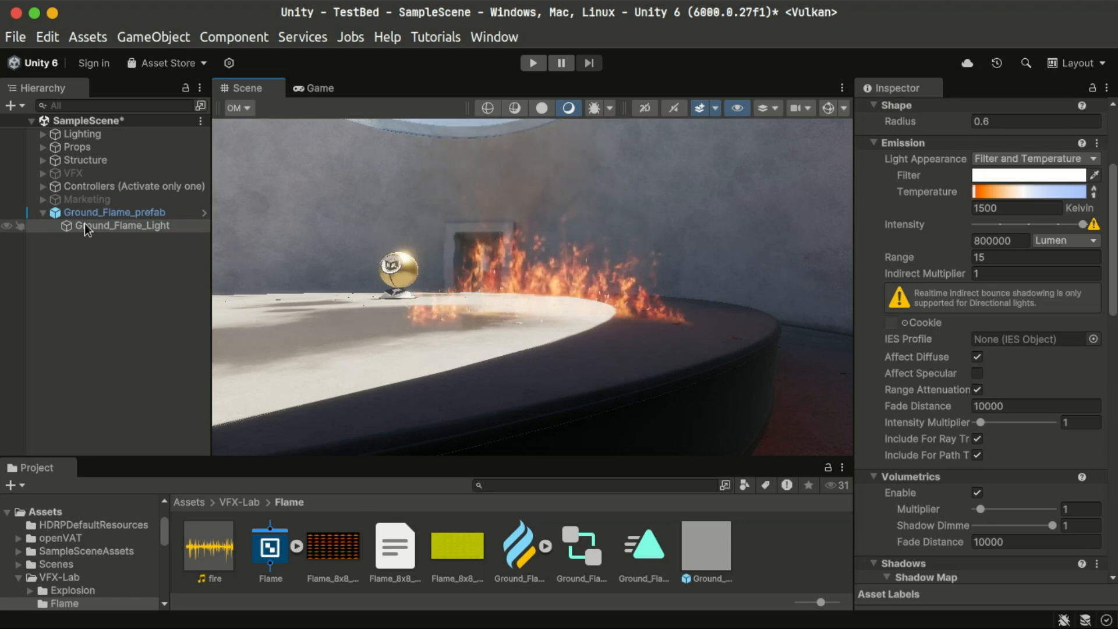
- Select the child Ground_Flame_Light, view its surroundings, and deactivate the scene's Lighting object
left_click(86, 227)
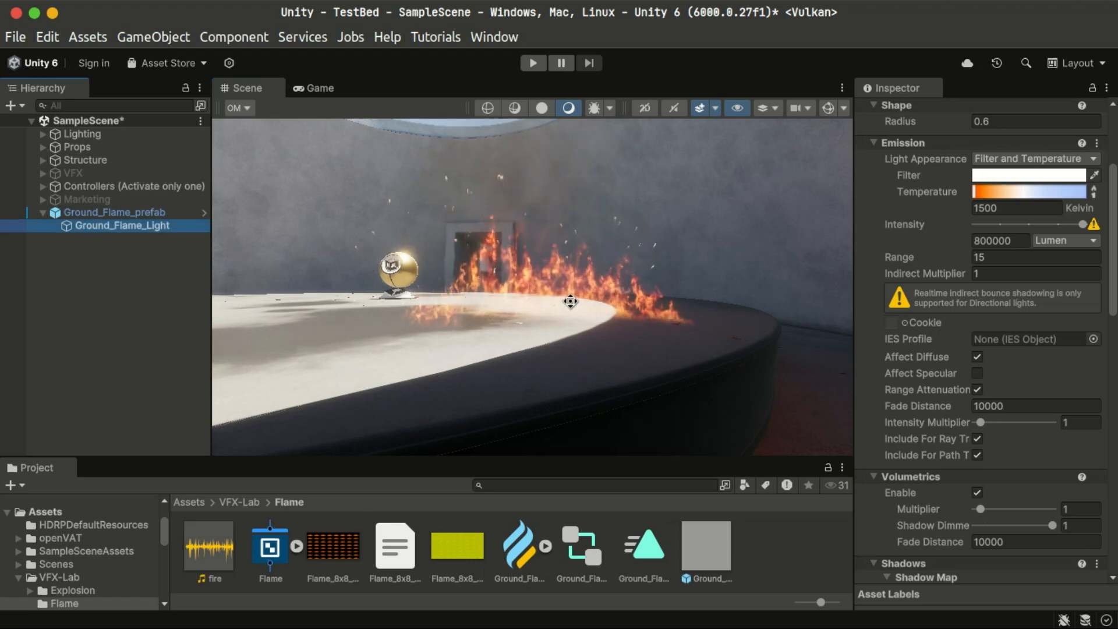
scroll(981, 330, "up", 5)
right_click_drag(695, 358, 461, 315)
right_click_drag(332, 235, 552, 260)
left_click(167, 140)
key("alt+shift+a")
- Compare the darkened scene with Ground_Flame_Light off and on, and examine its shadow, Animator and Audio Source settings
left_click(117, 225)
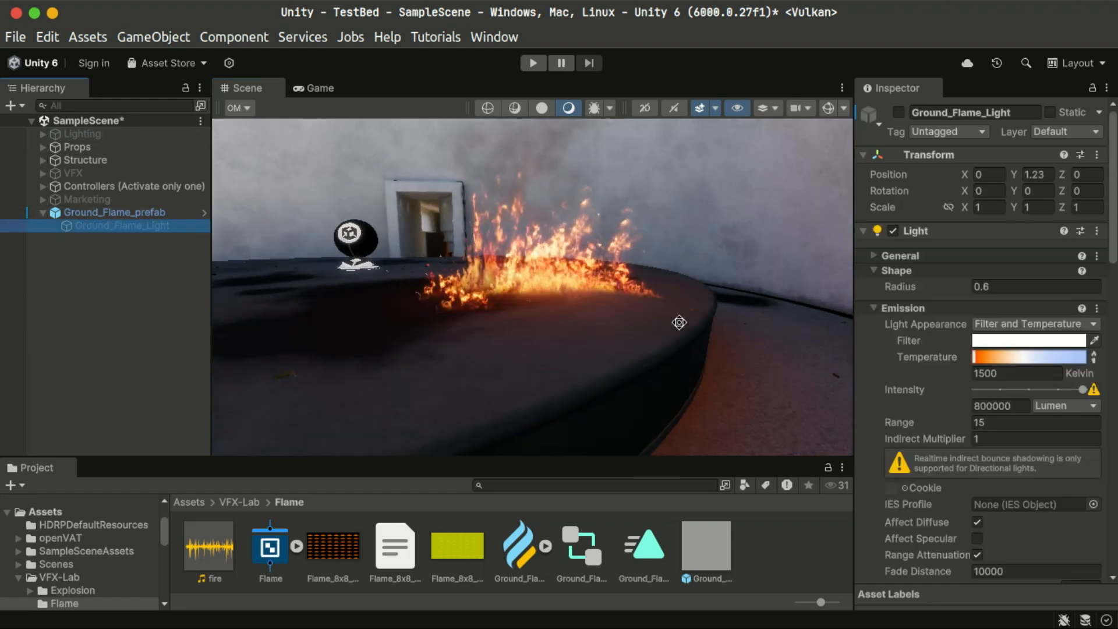
left_click_drag(556, 317, 589, 369, "alt")
scroll(1048, 436, "down", 10)
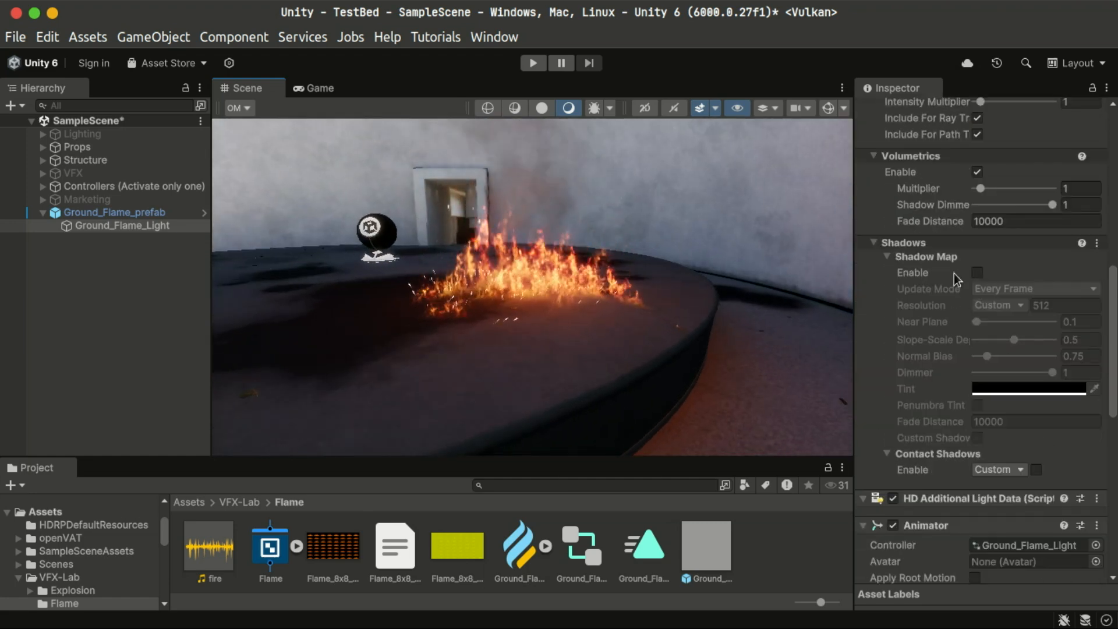
scroll(1052, 399, "down", 8)
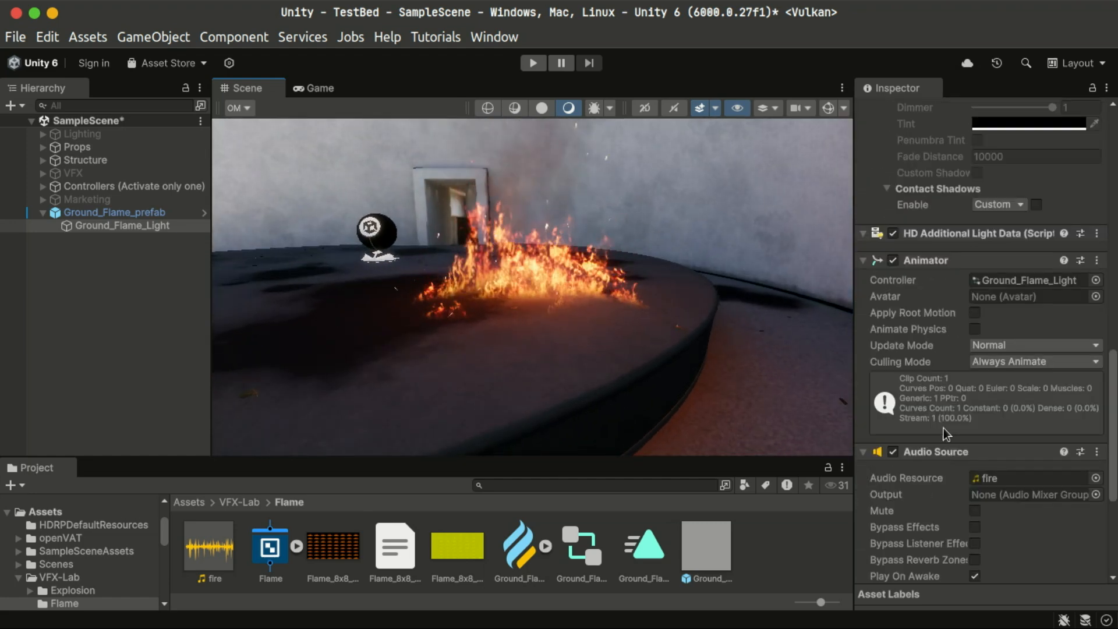
left_click_drag(508, 304, 489, 323, "alt")
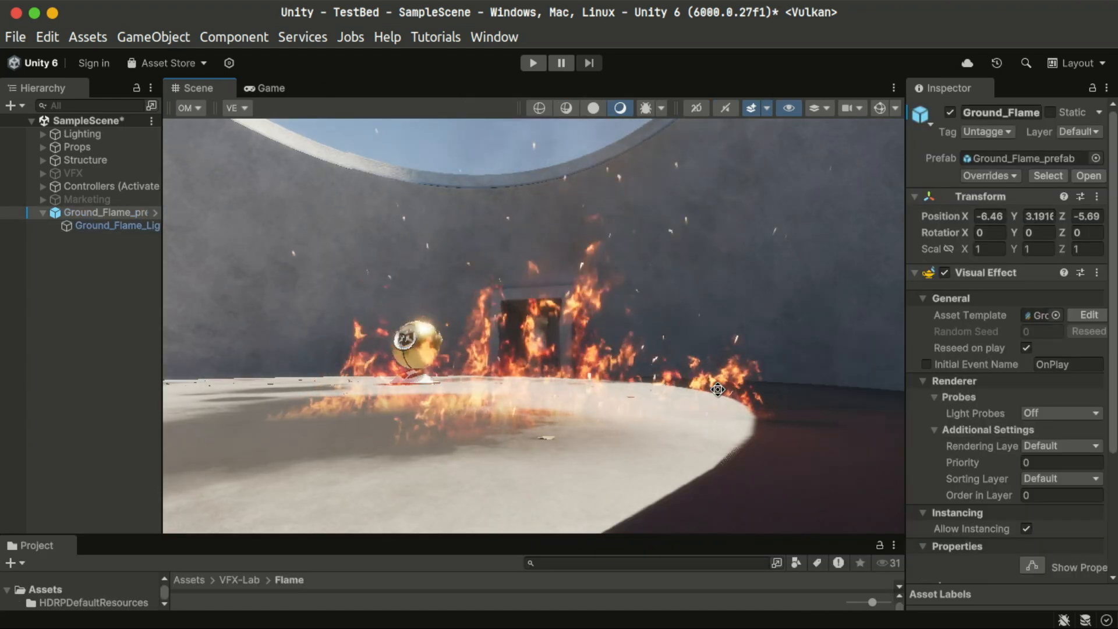
- Examine the finished ground fire with its flames, sparks and smoke in the lit scene from several angles
left_click_drag(598, 387, 377, 395, "alt")
left_click_drag(545, 422, 583, 451, "alt")
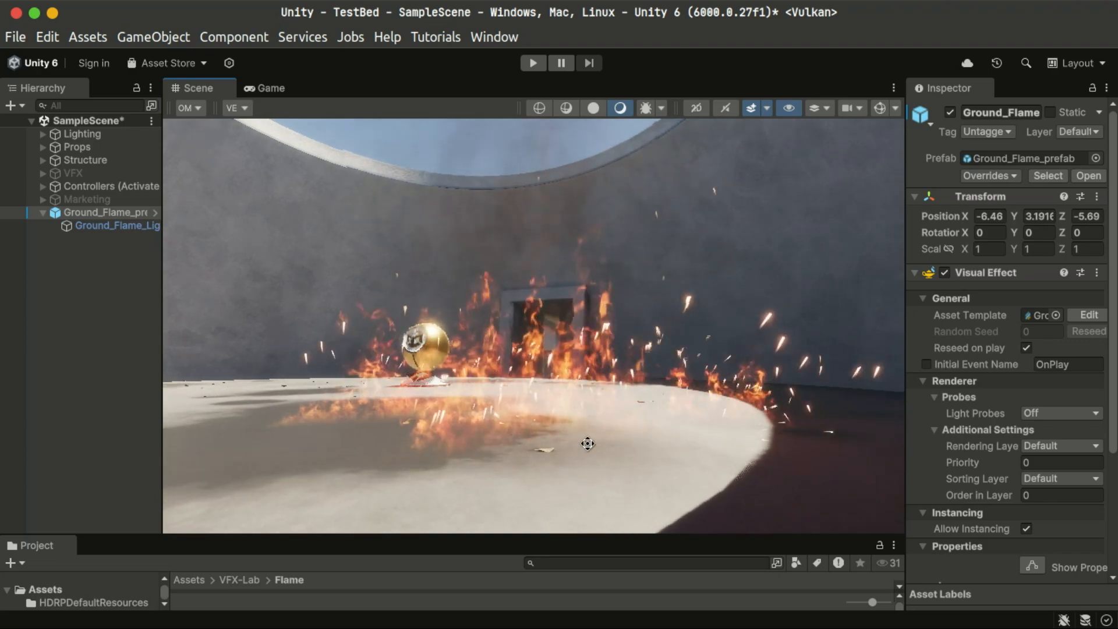
mouse_move(563, 442)
left_mouse_down("alt")
mouse_move(513, 444)
mouse_move(574, 438)
left_mouse_up("alt")
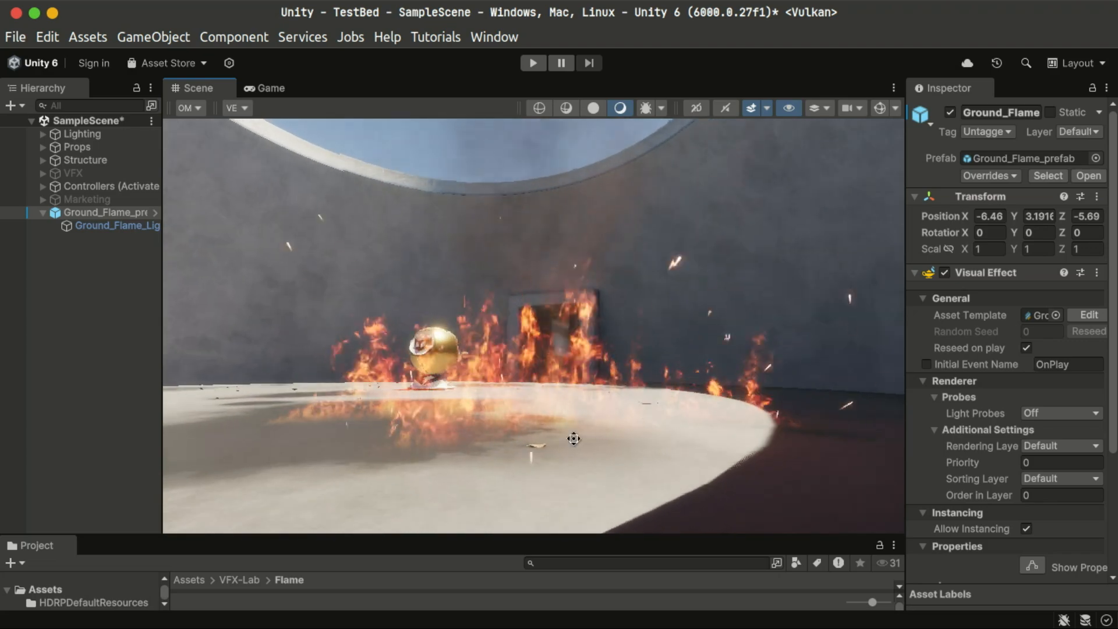
left_click_drag(656, 421, 697, 471, "alt")
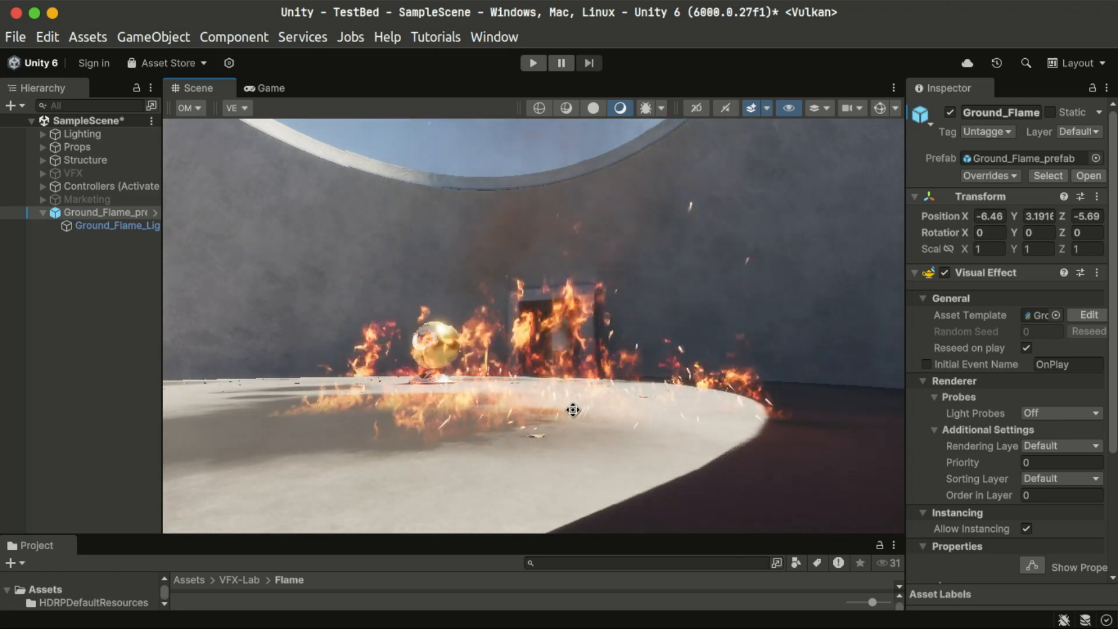
mouse_move(572, 410)
left_mouse_down("alt")
mouse_move(581, 399)
mouse_move(581, 412)
left_mouse_up("alt")
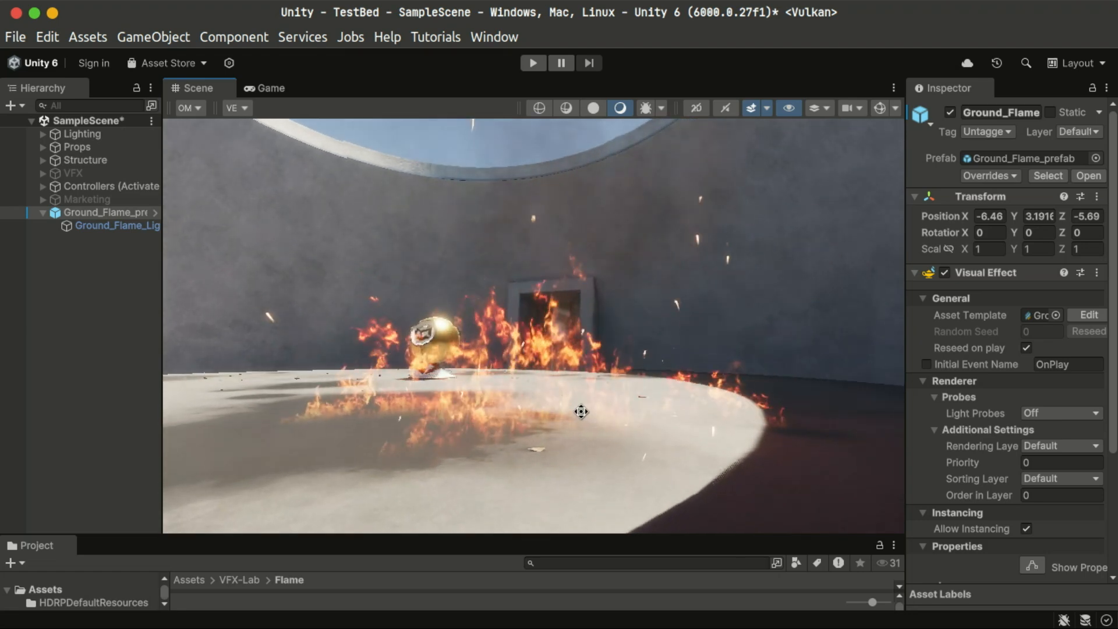
left_click_drag(706, 387, 661, 404, "alt")
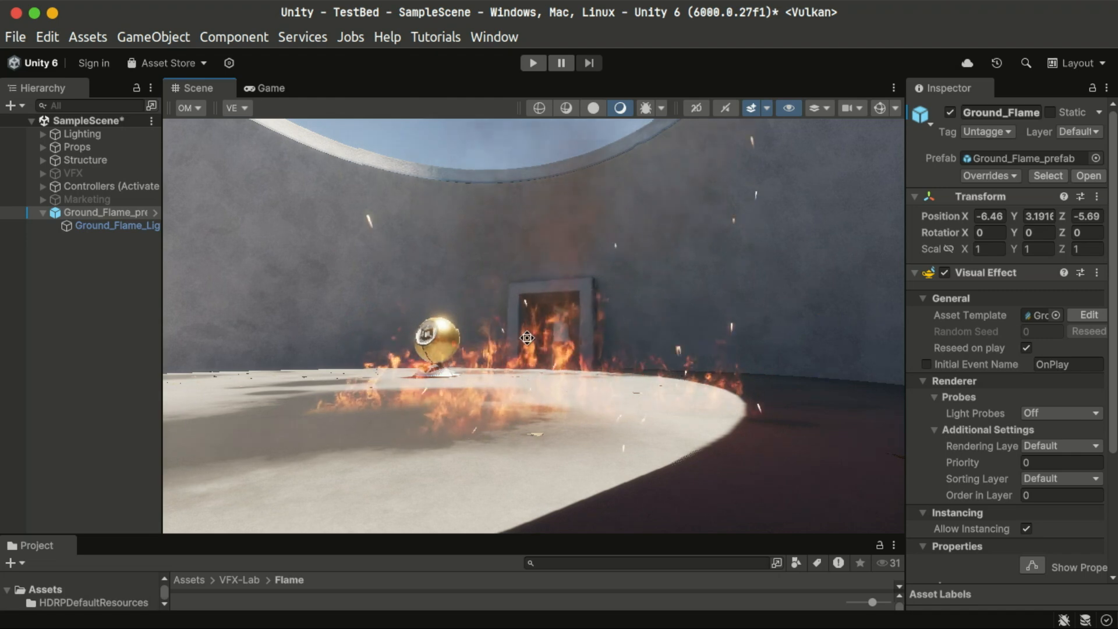
left_click_drag(527, 337, 634, 384, "alt")
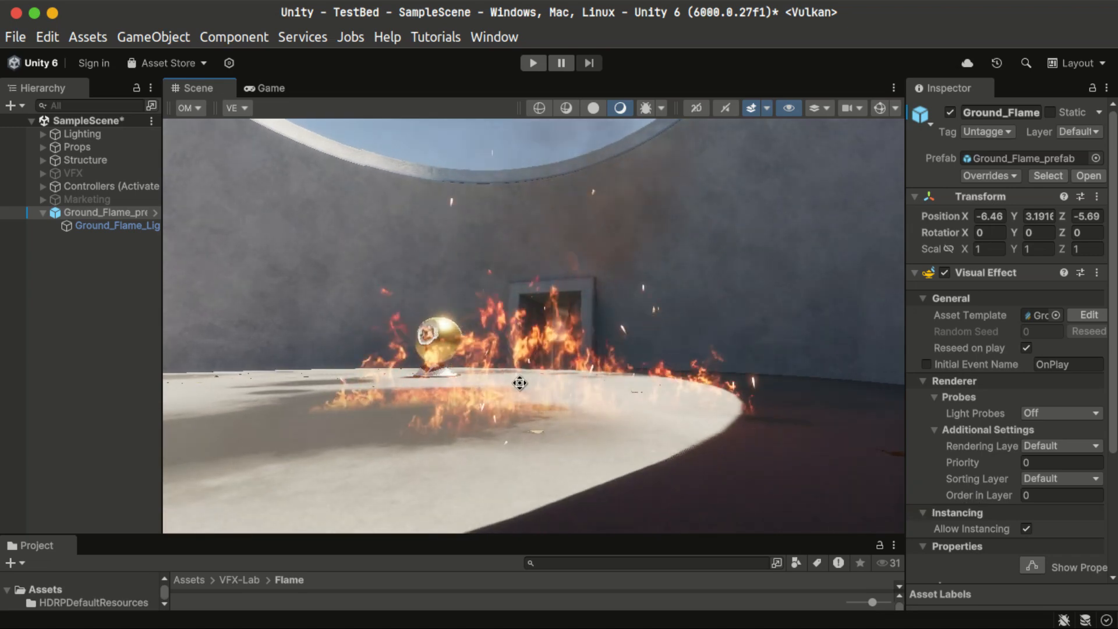
left_click_drag(520, 383, 594, 382, "alt")
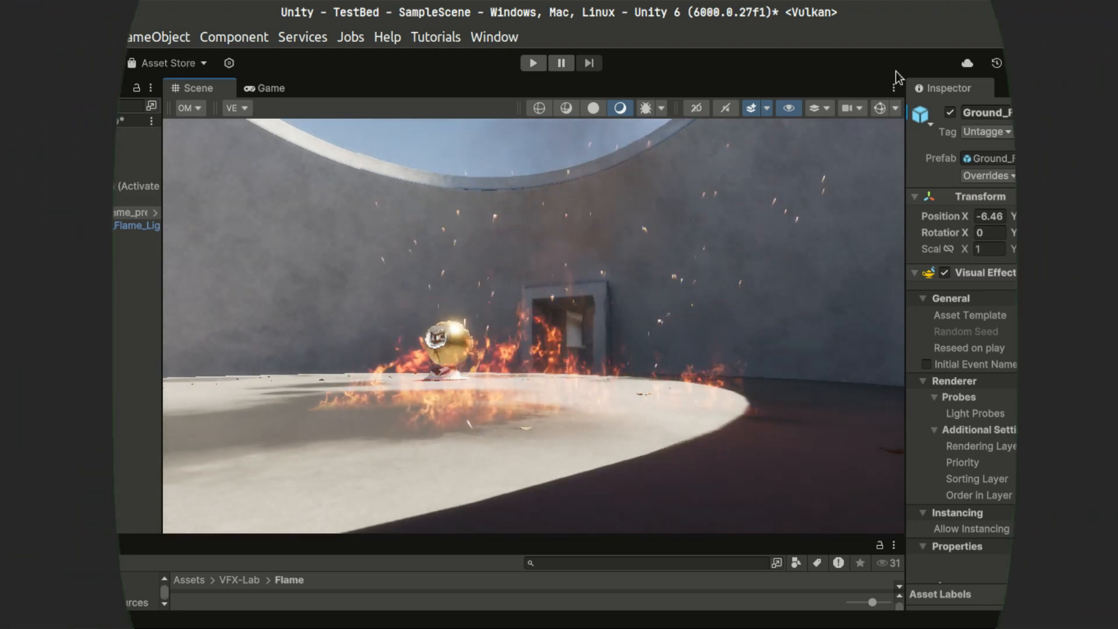